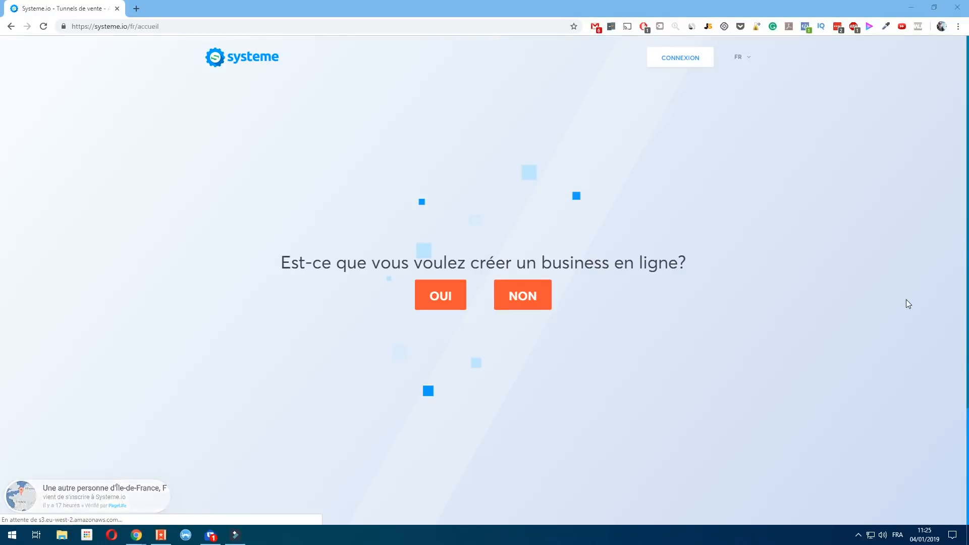
Step: Log in to the Systeme.io account from the home page
left_click(688, 68)
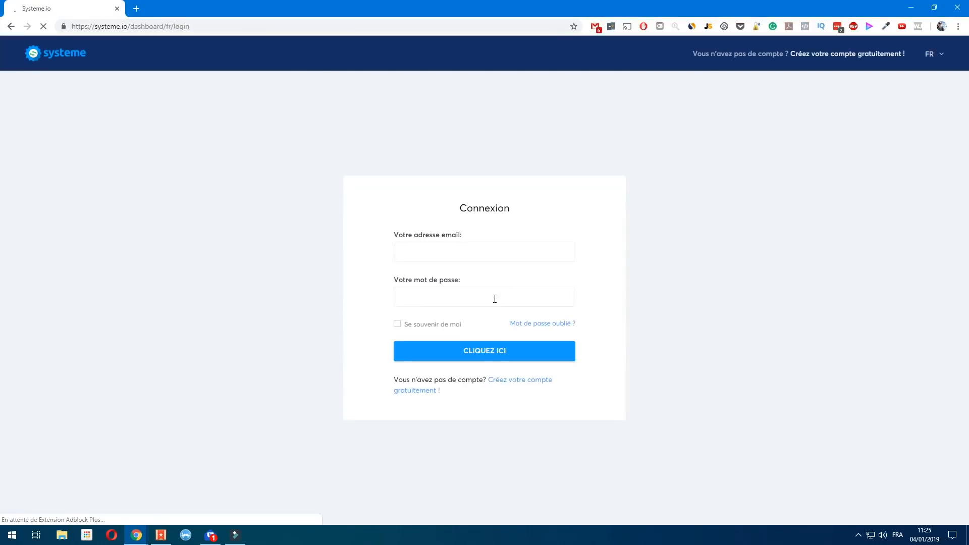
left_click(469, 357)
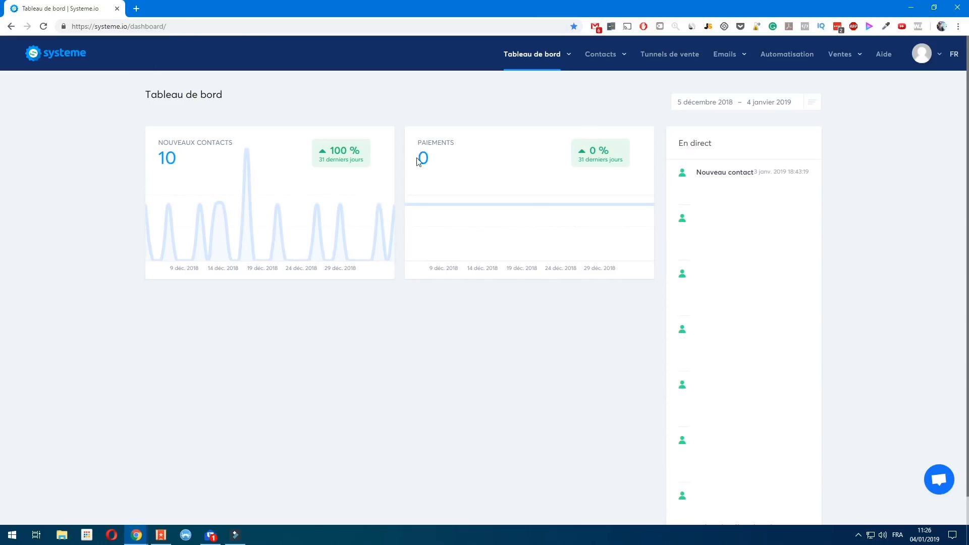
Step: Review the affiliate dashboard and the "Mes formations" course page
mouse_move(567, 62)
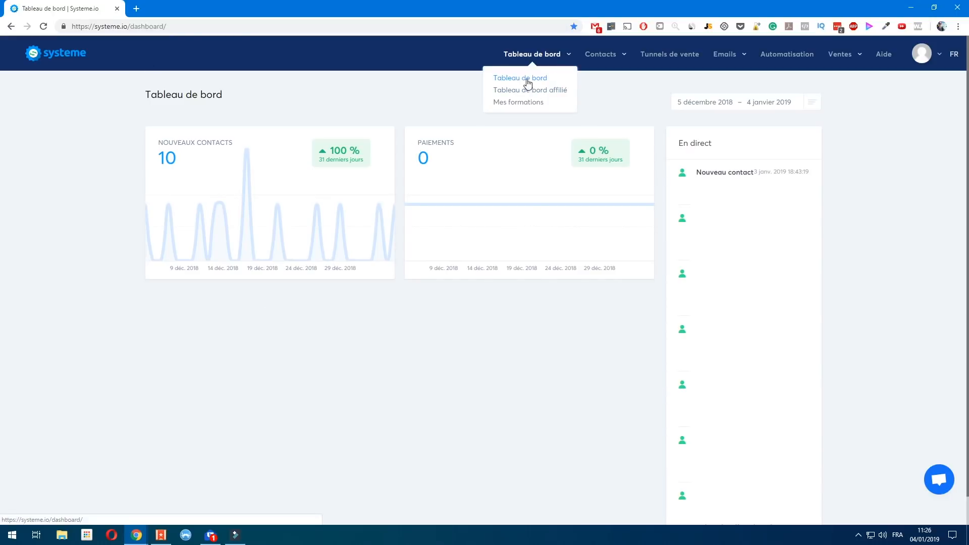
left_click(530, 91)
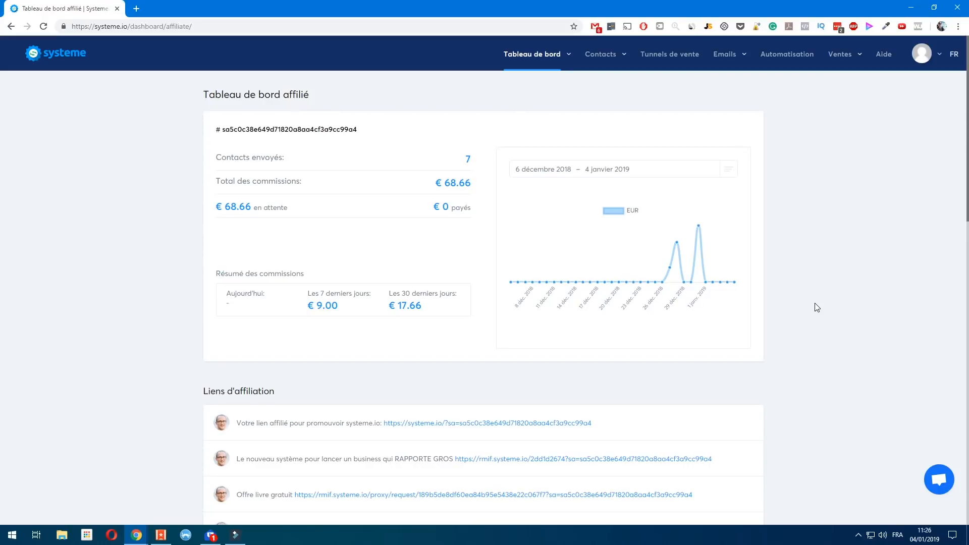
mouse_move(558, 64)
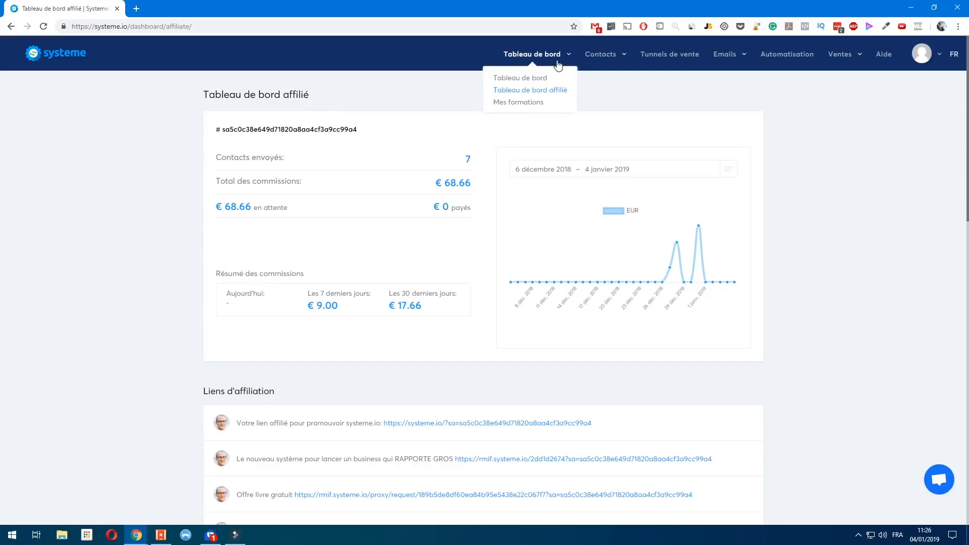
left_click(535, 102)
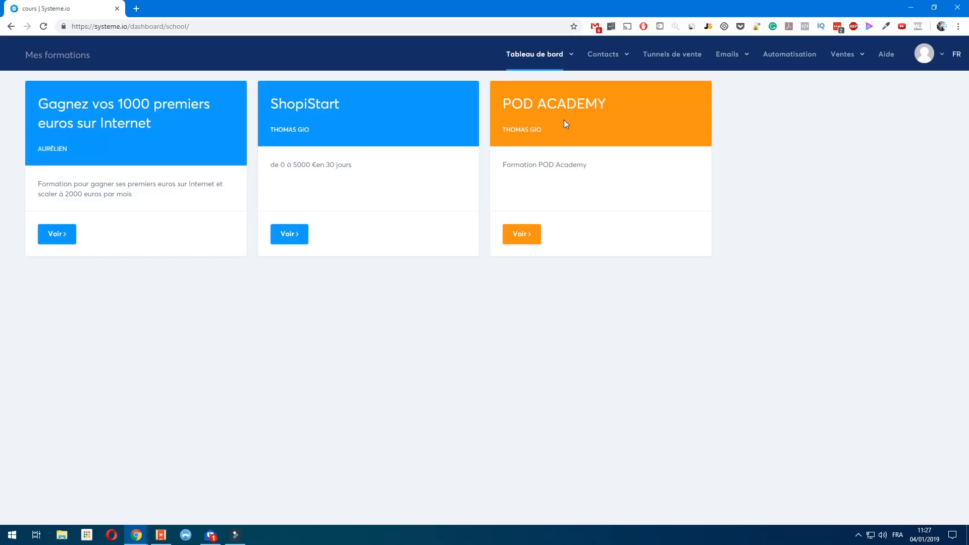
Step: Review the contact list and the tag list, checking the total contacts subscribed under the Affilié tag
mouse_move(615, 57)
left_click(606, 80)
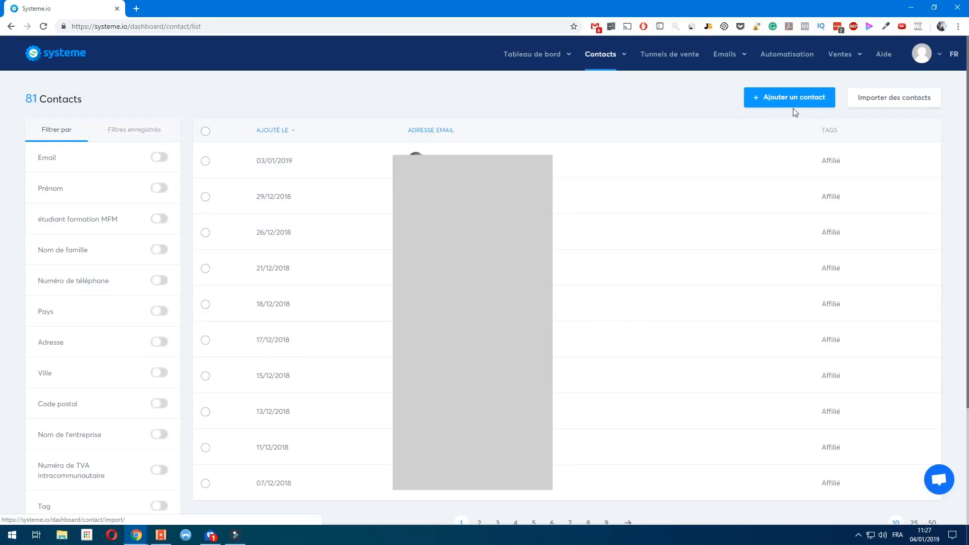
mouse_move(621, 68)
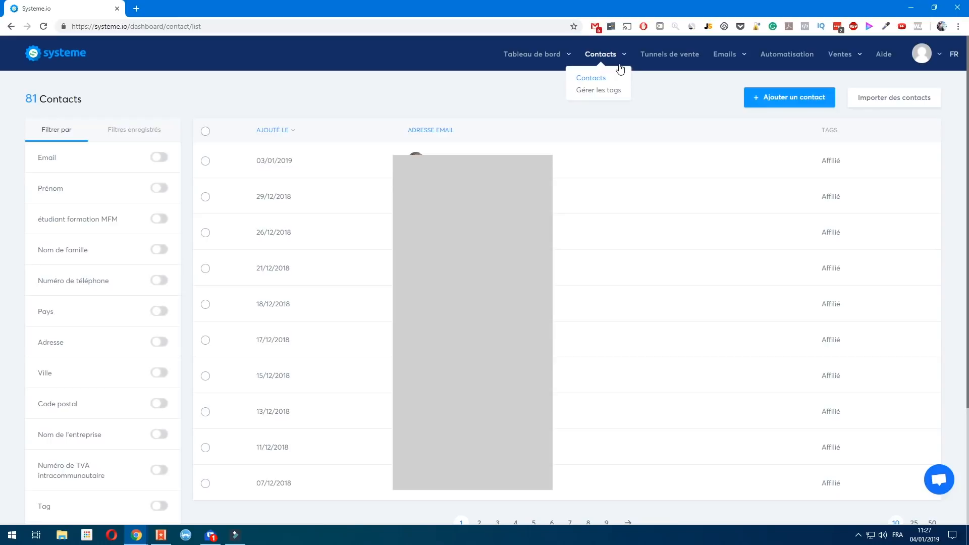
left_click(611, 92)
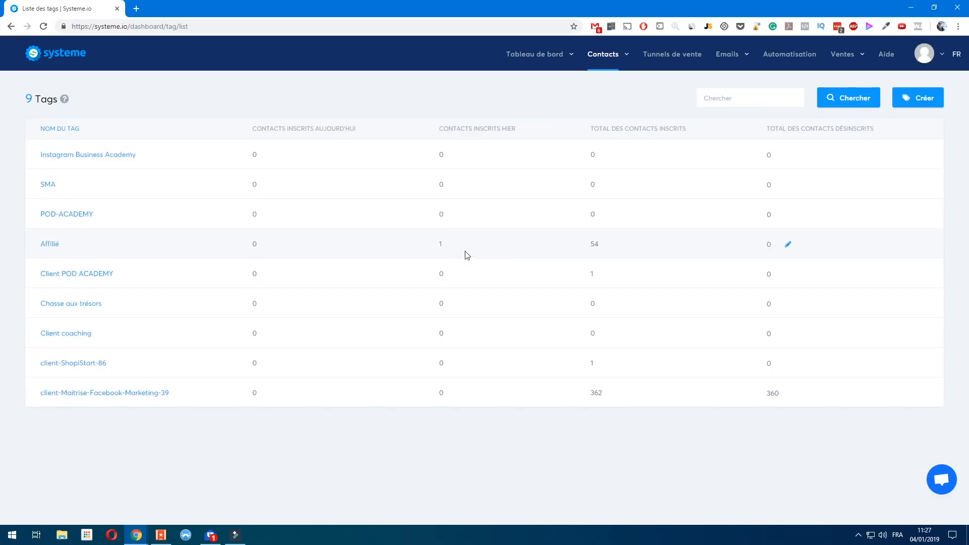
left_click_drag(581, 245, 610, 246)
left_click(603, 450)
Step: Create a new tag named "clients" with the description "tous les clients" and save it
mouse_move(601, 71)
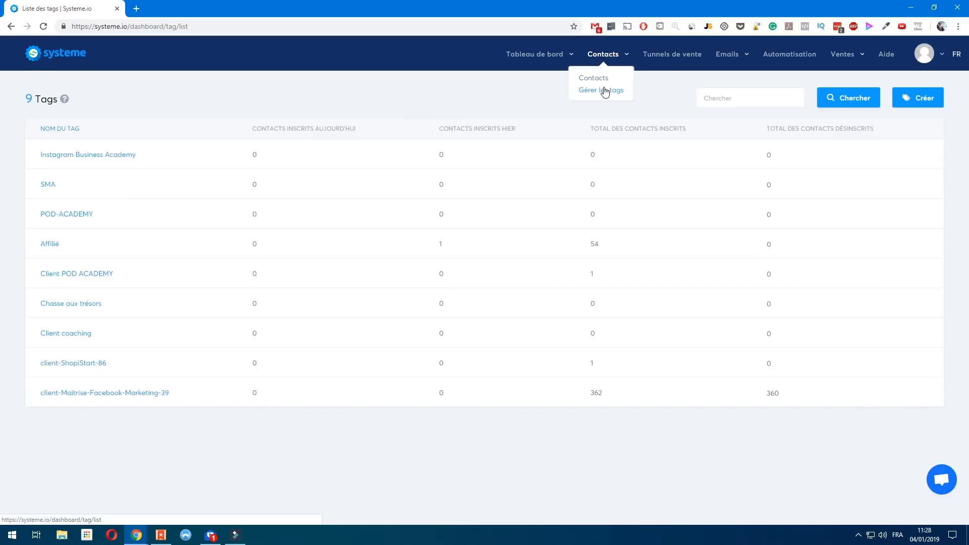
left_click(922, 105)
left_click(463, 253)
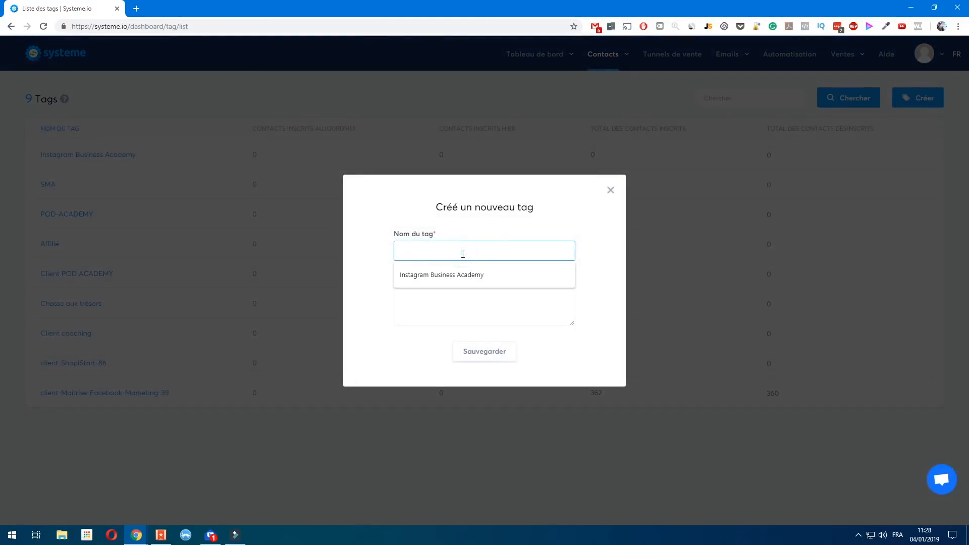
type("clients")
left_click(418, 294)
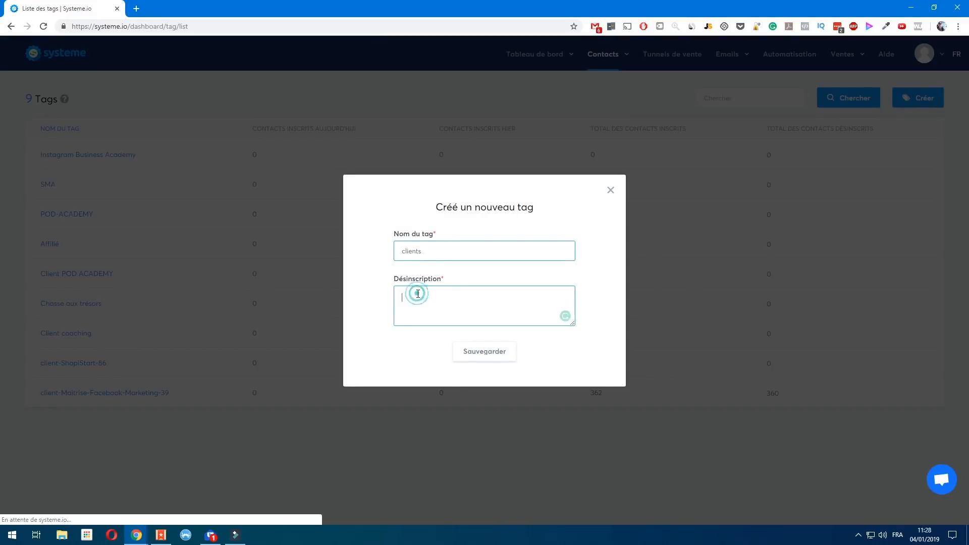
type("tous les clients")
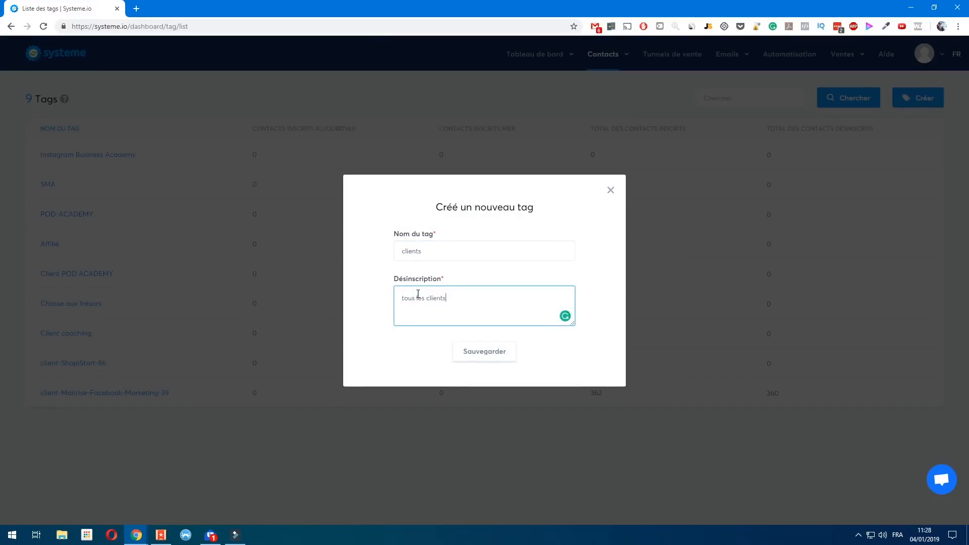
left_click(471, 350)
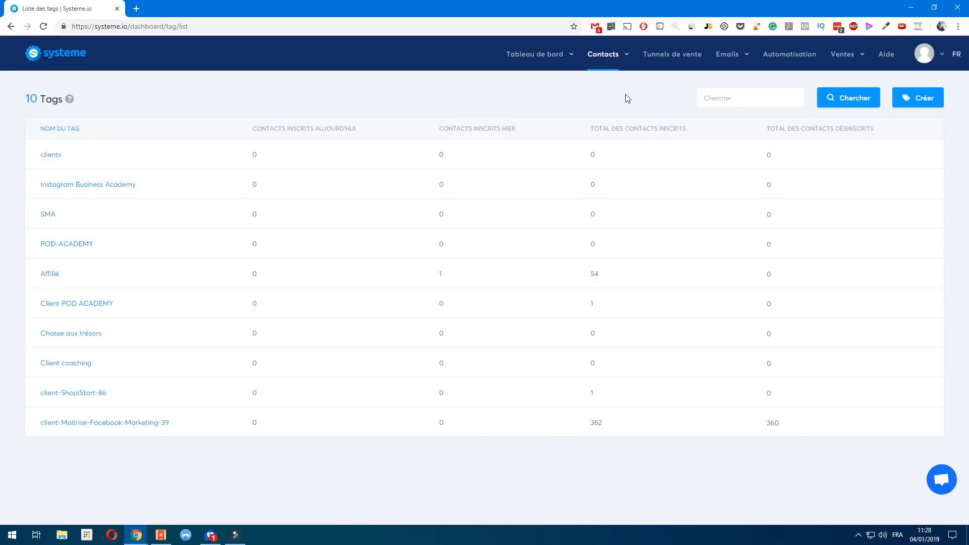
Step: View the Affiliation funnel's live capture page and examine the first-name and email fields of its sign-up form
left_click(662, 67)
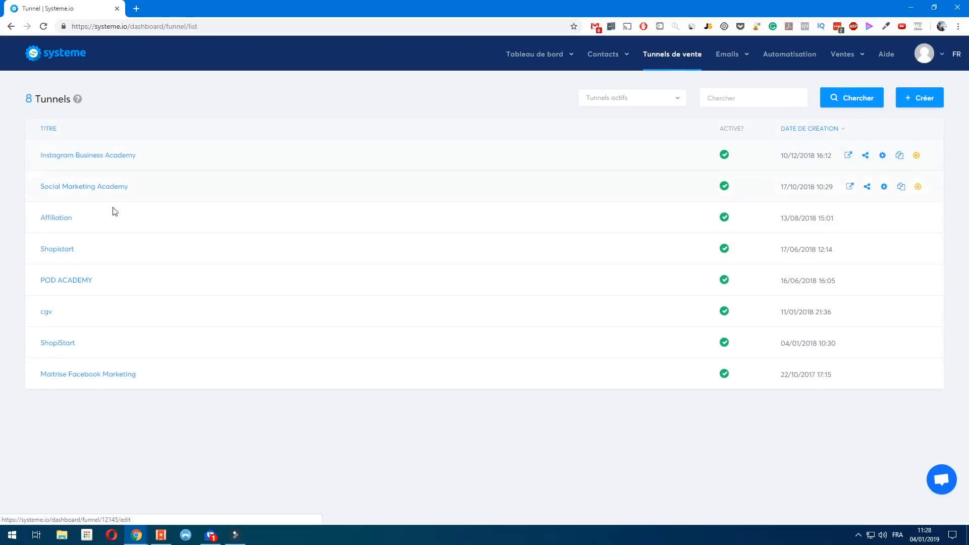
left_click(70, 223)
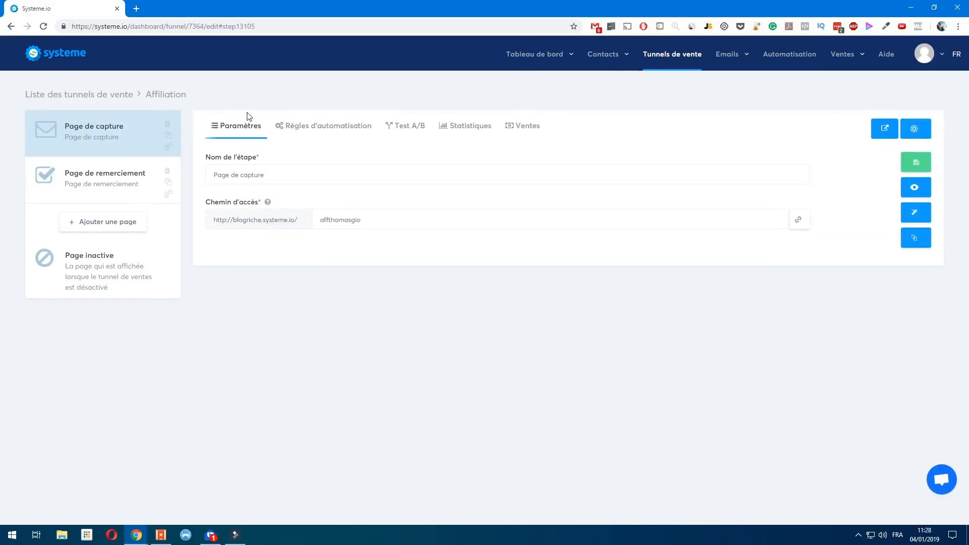
left_click(914, 188)
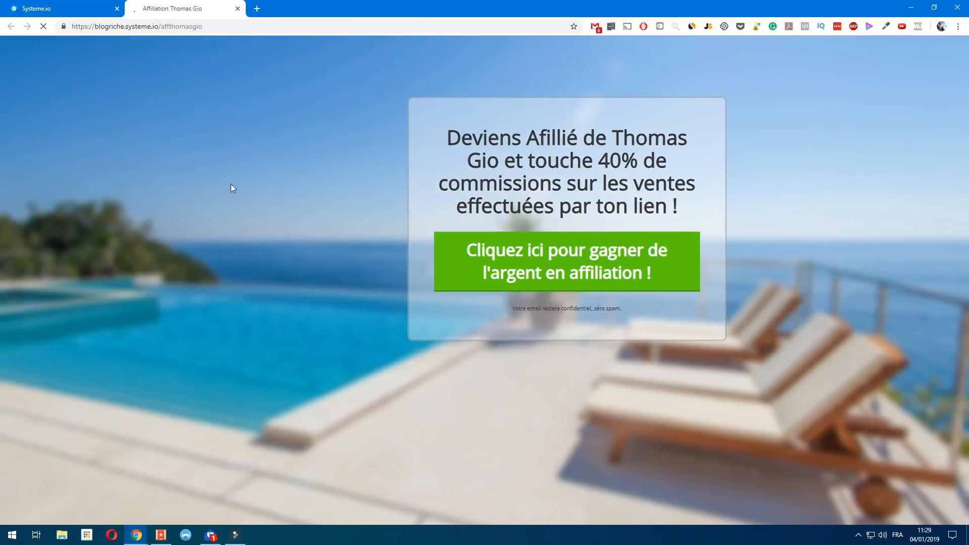
left_click_drag(232, 184, 252, 195)
left_click(251, 196)
left_click(536, 272)
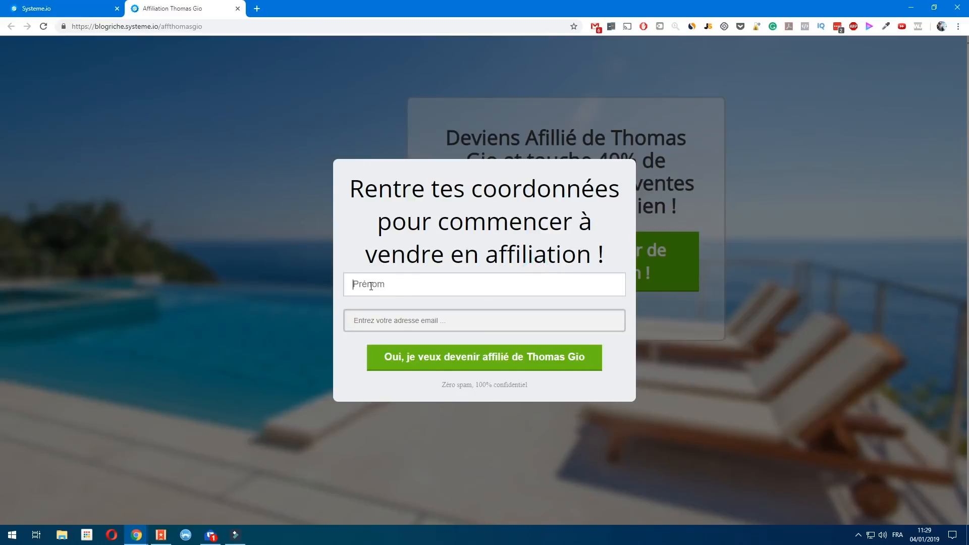
left_click(399, 328)
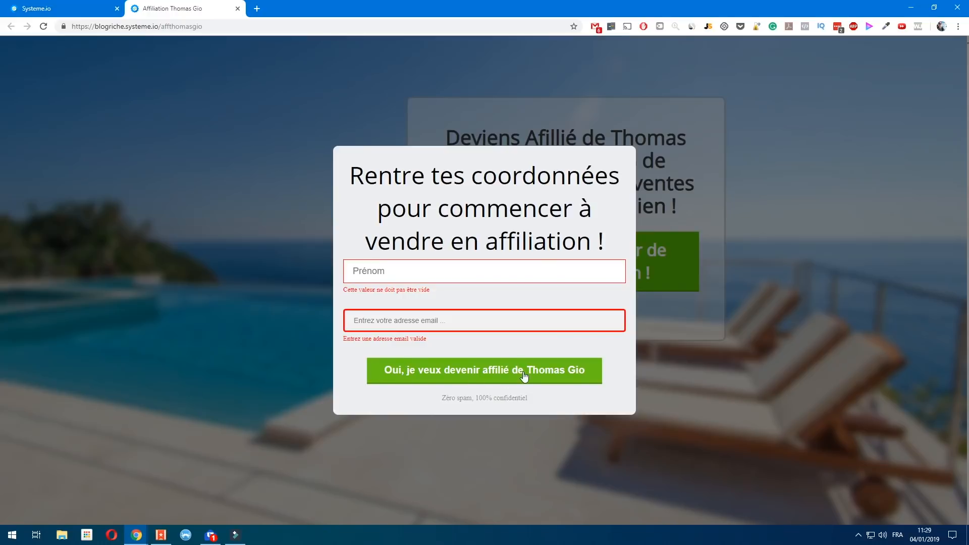
Step: Return to the Systeme.io dashboard and list the contacts tagged Affilié
left_click(45, 10)
mouse_move(604, 65)
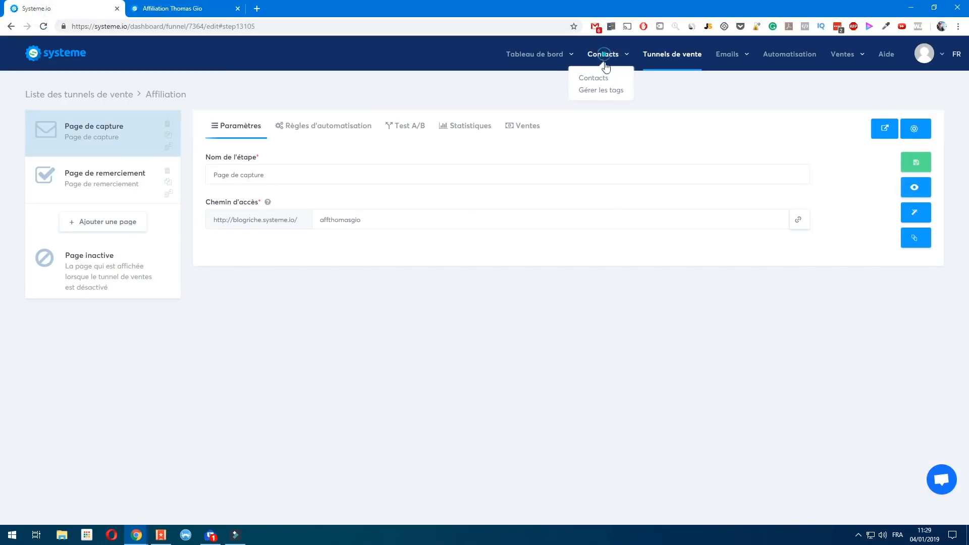
left_click(606, 89)
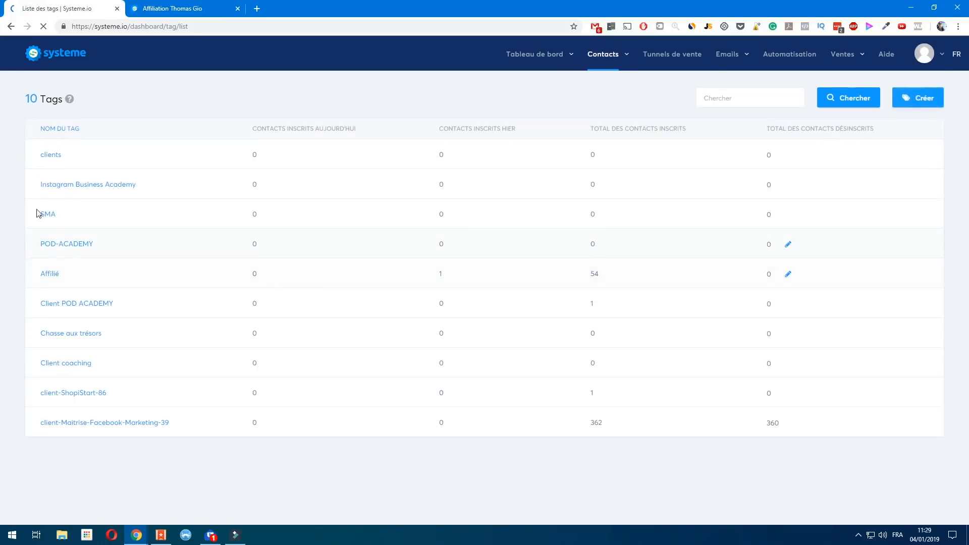
left_click(49, 274)
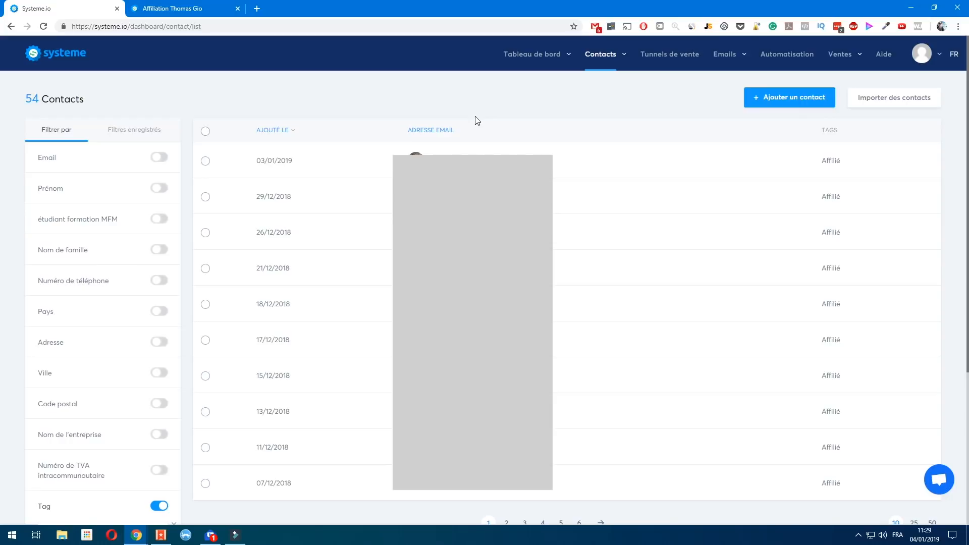
Step: View the live sales page of the Instagram Business Academy funnel and read it through to the final sign-up offer
left_click(663, 64)
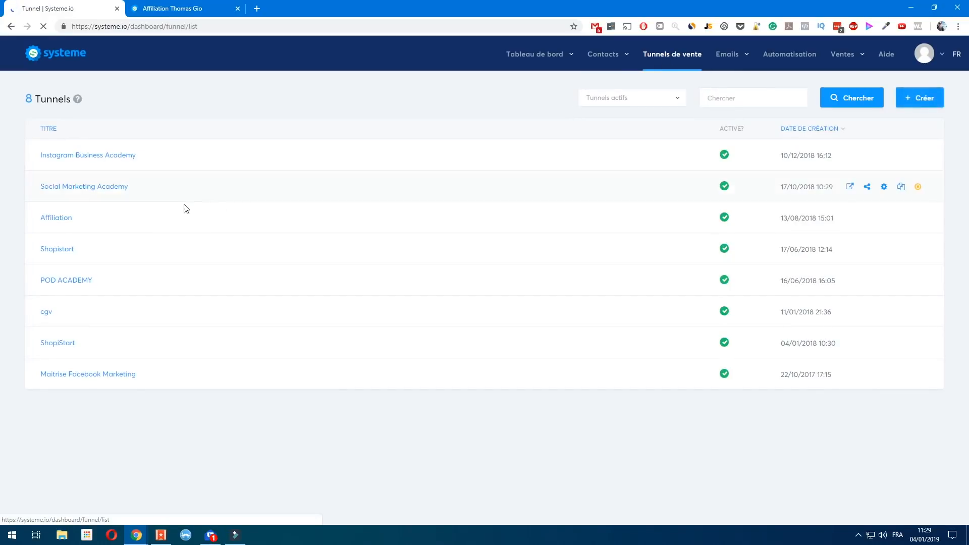
left_click(102, 161)
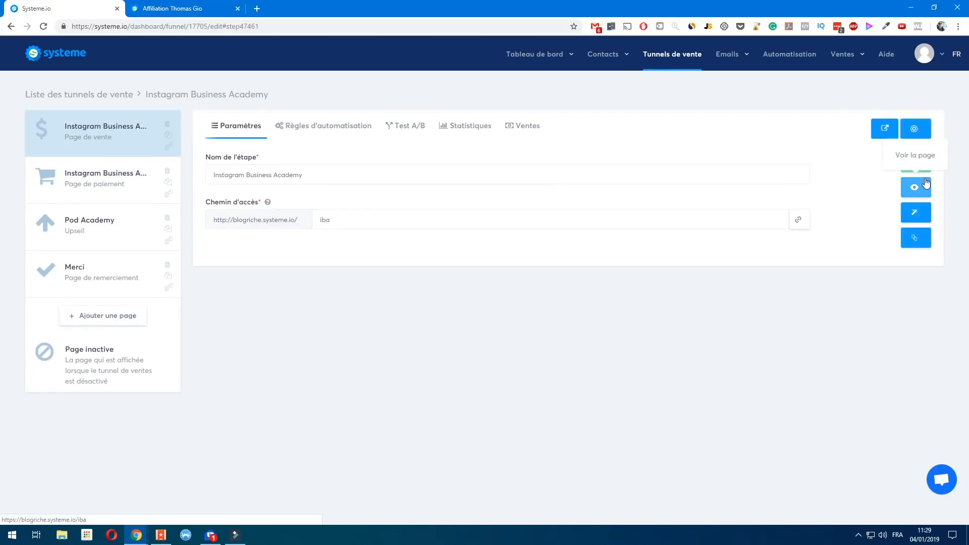
left_click(926, 185)
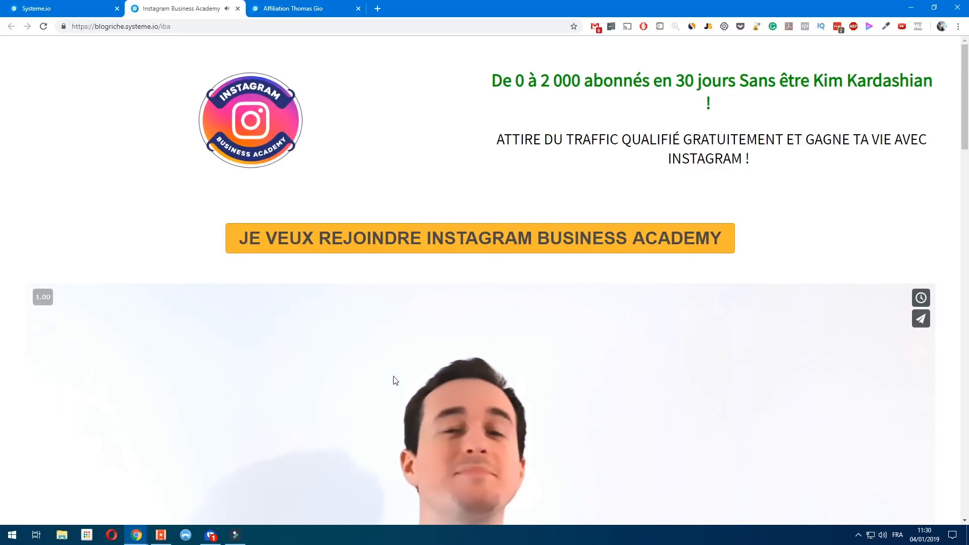
scroll(514, 186, "down", 12)
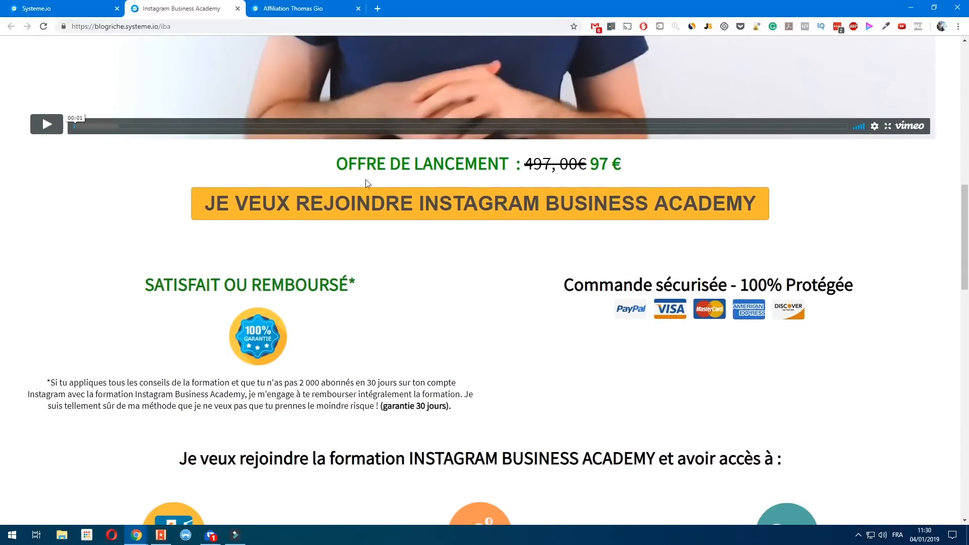
scroll(452, 251, "down", 15)
scroll(452, 250, "down", 2)
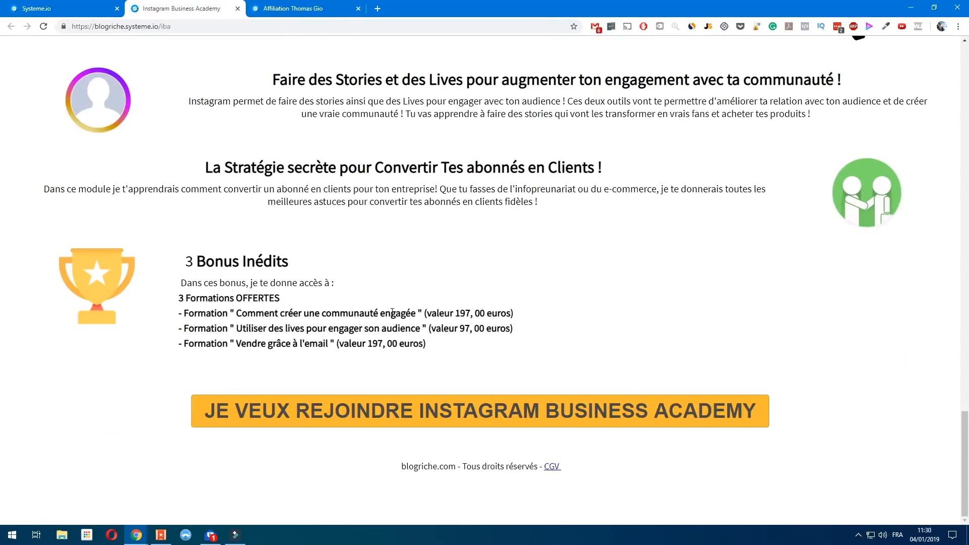
Step: Open the Instagram Business Academy order form and examine its customer fields, payment methods, VIP coaching offer and pricing options
left_click(444, 422)
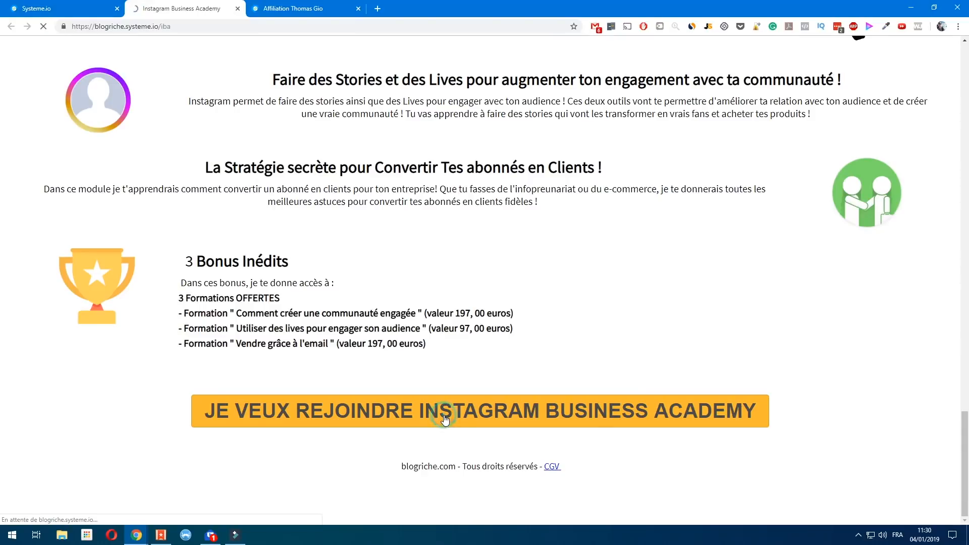
scroll(357, 264, "down", 8)
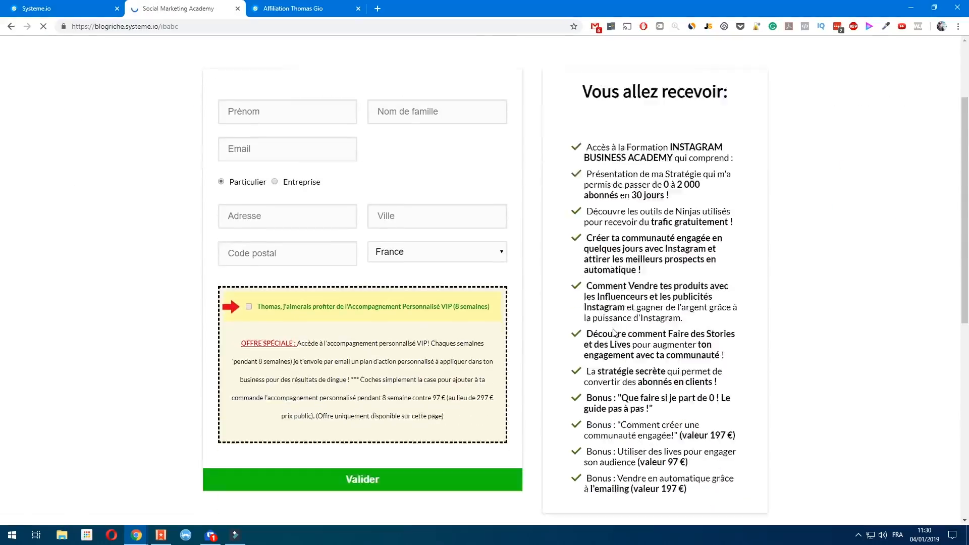
scroll(567, 356, "up", 6)
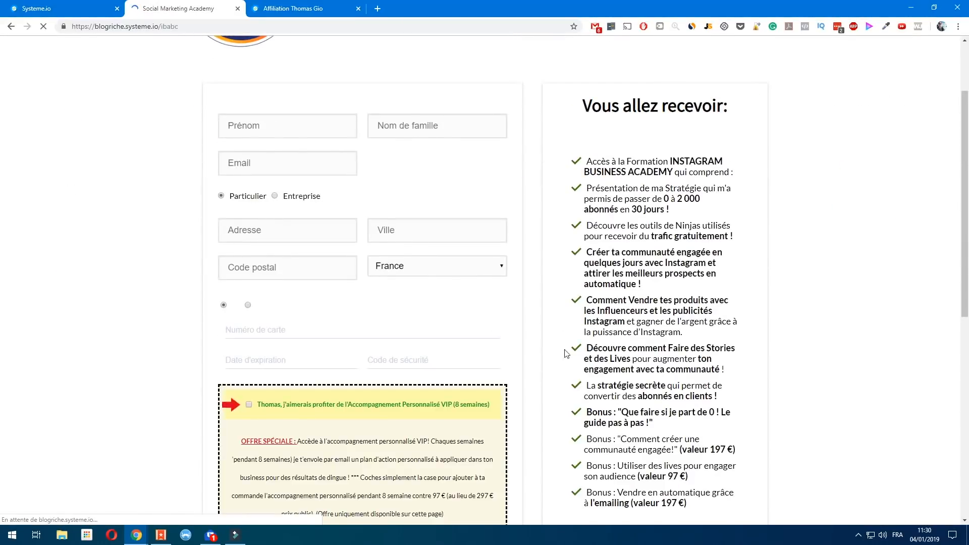
scroll(632, 319, "down", 5)
scroll(568, 362, "up", 4)
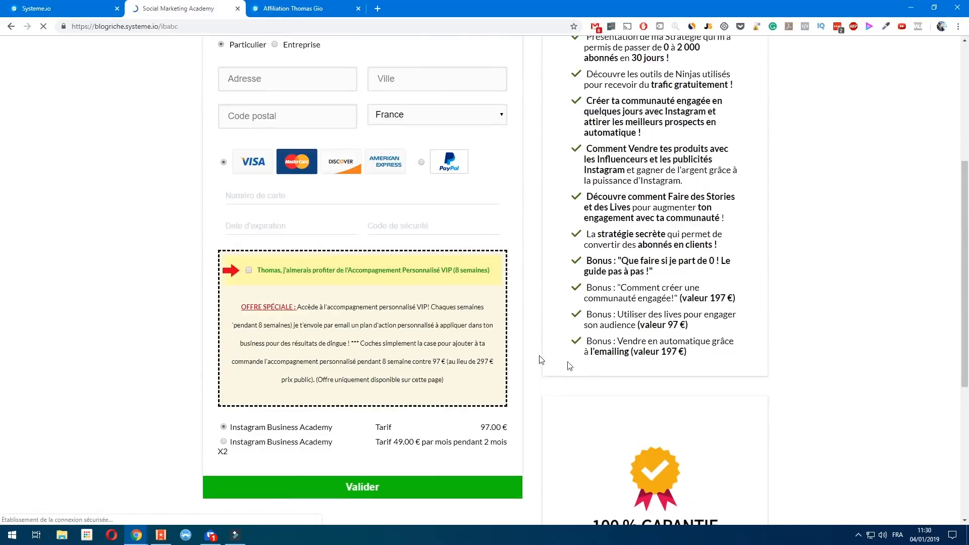
scroll(525, 370, "up", 2)
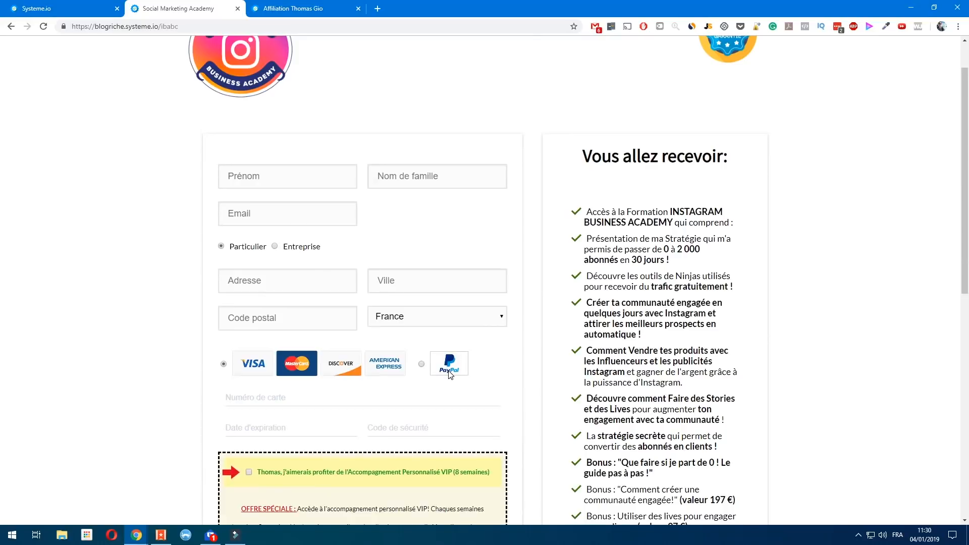
scroll(449, 373, "up", 1)
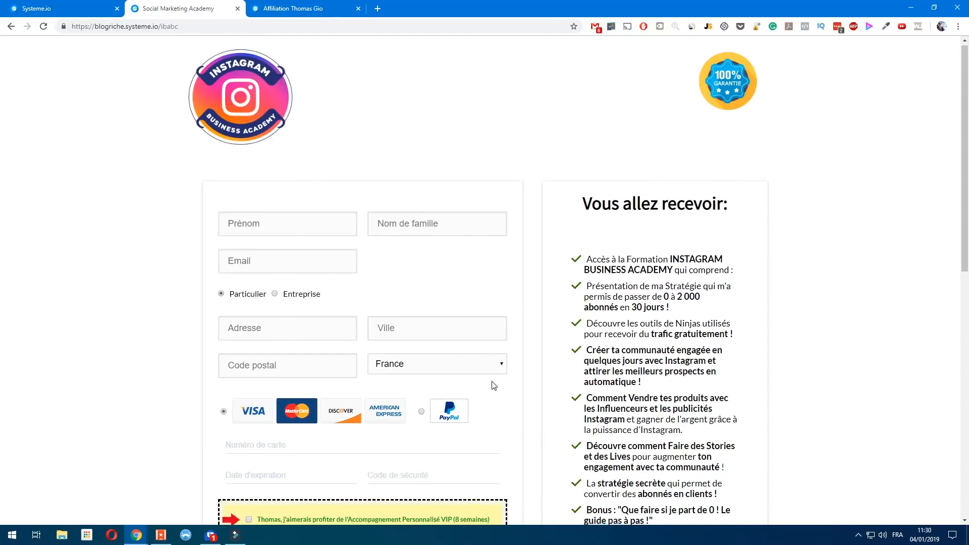
scroll(493, 385, "down", 4)
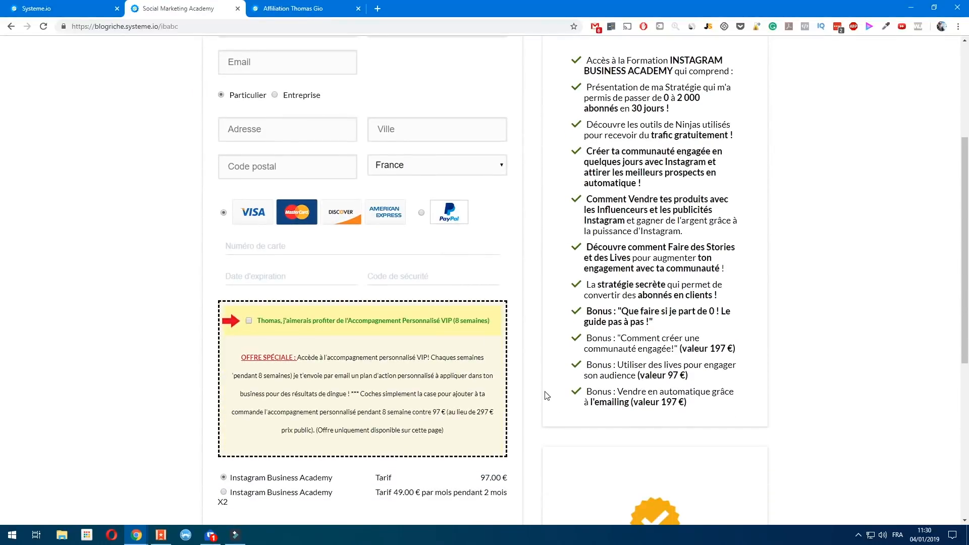
scroll(539, 364, "up", 4)
scroll(357, 433, "down", 7)
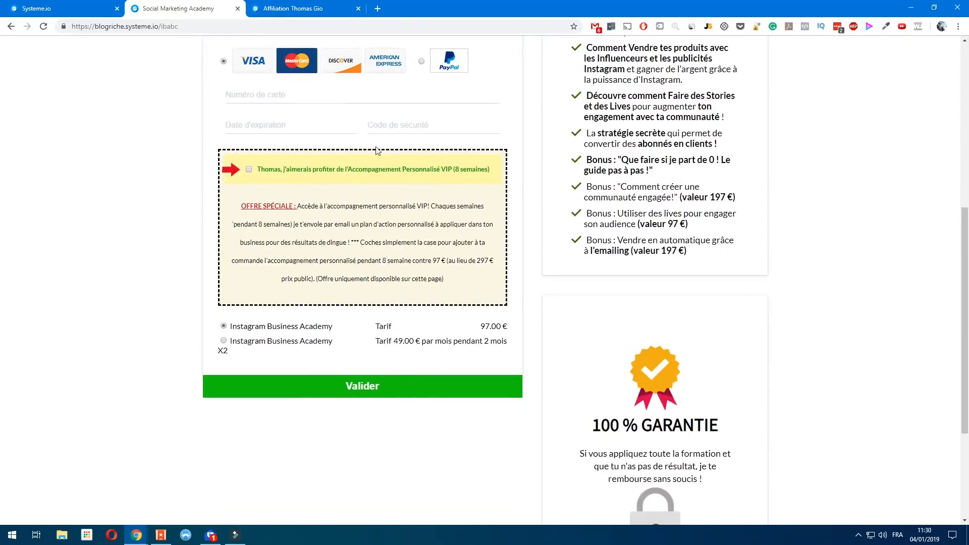
Step: Close the live order form and examine the Instagram Business Academy payment page's settings, including resources, offer prices and affiliate commission
left_click(237, 8)
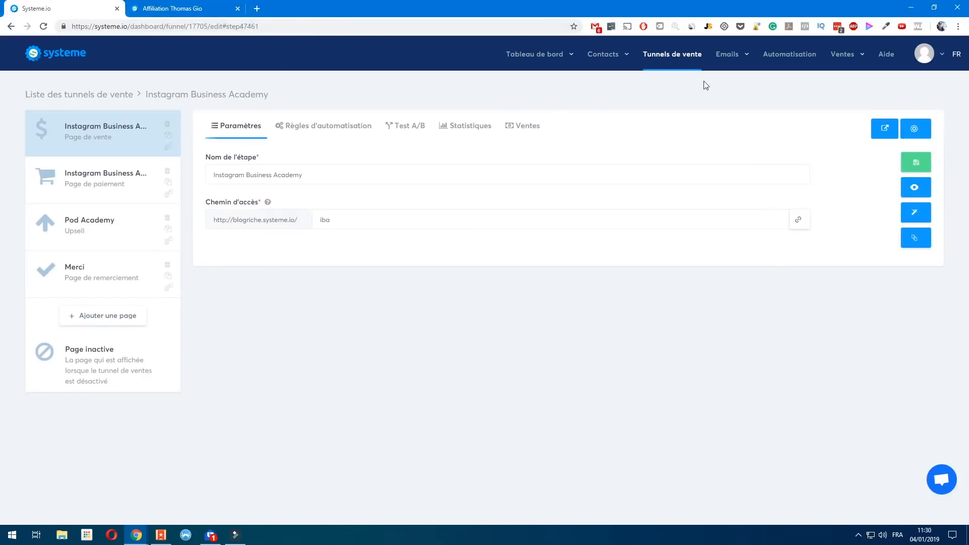
left_click(97, 134)
left_click(95, 182)
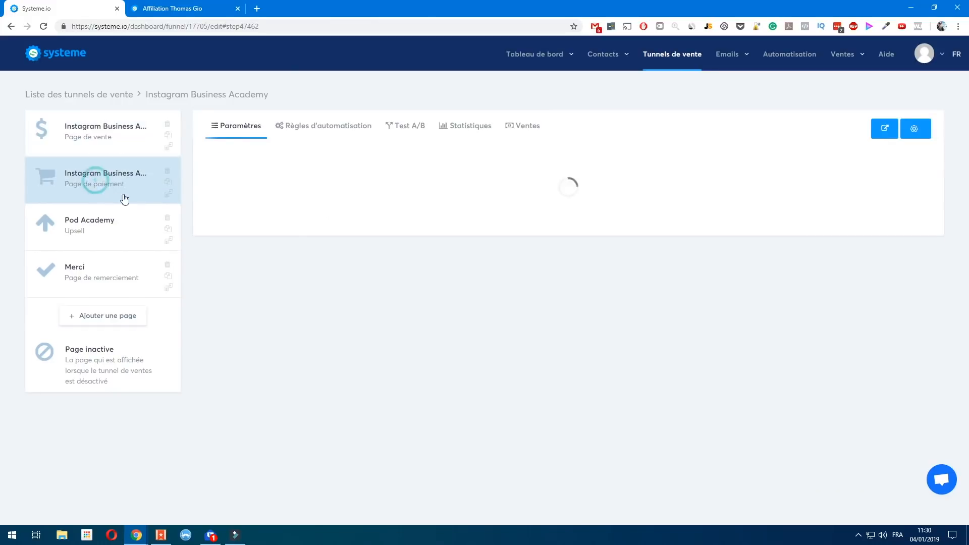
scroll(511, 360, "down", 3)
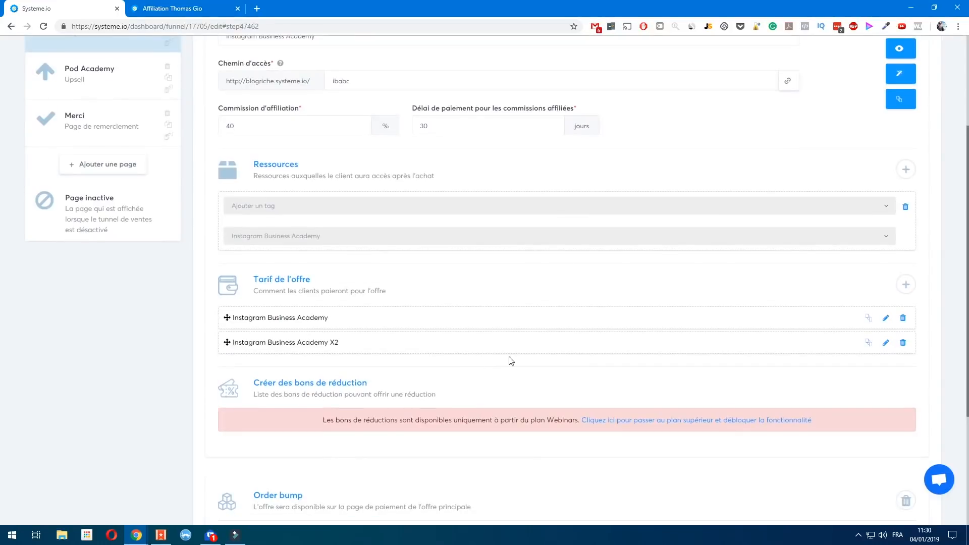
scroll(296, 300, "up", 3)
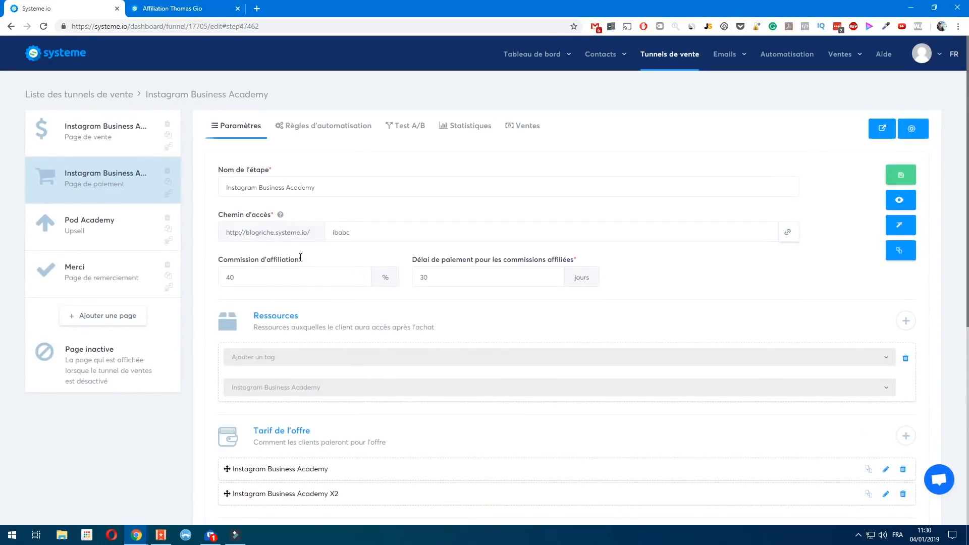
left_click_drag(301, 257, 219, 259)
left_click(334, 258)
Step: Examine the settings of the Pod Academy upsell and Merci thank-you pages, plus the Merci page's automation rules
left_click(94, 234)
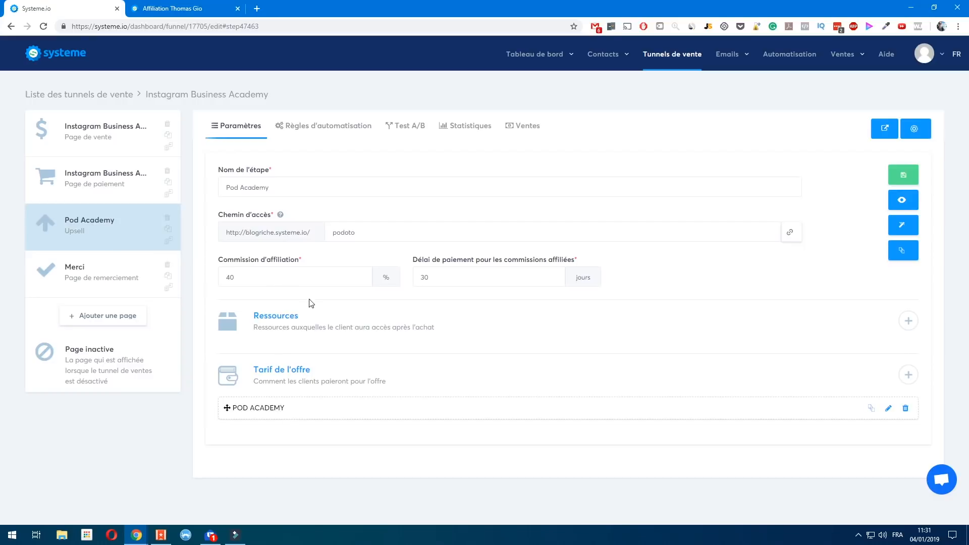
left_click(116, 285)
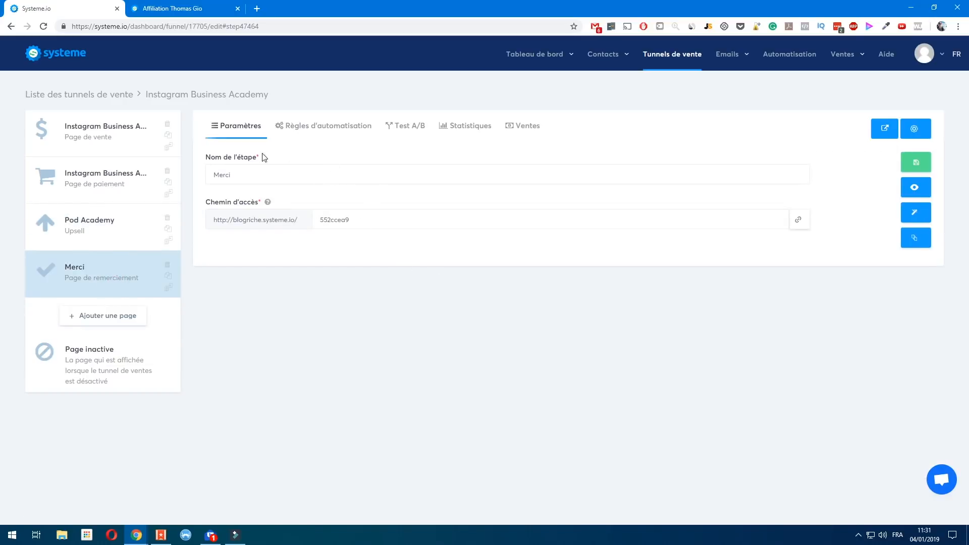
left_click(317, 132)
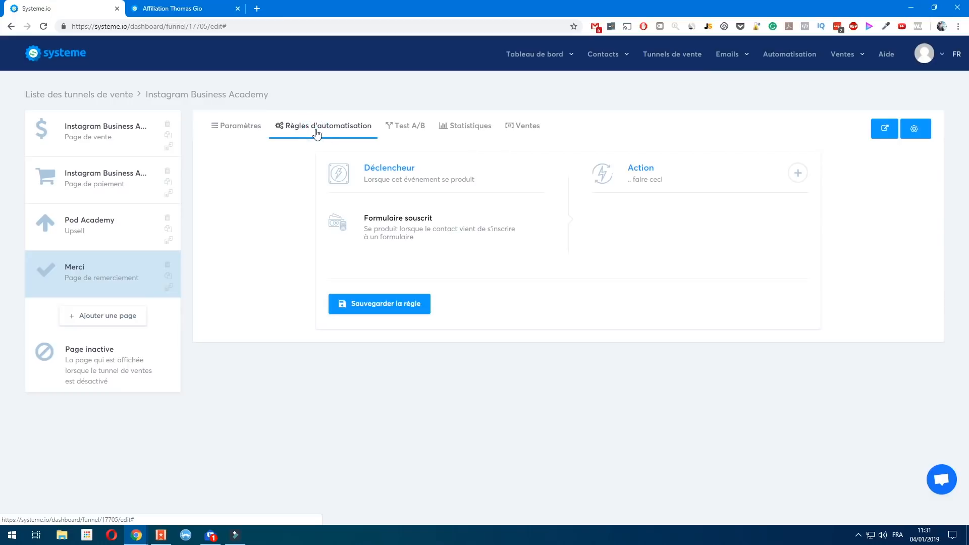
Step: In the payment page's automation rules, add an action that assigns the Instagram Business Academy tag on a new sale
left_click(89, 219)
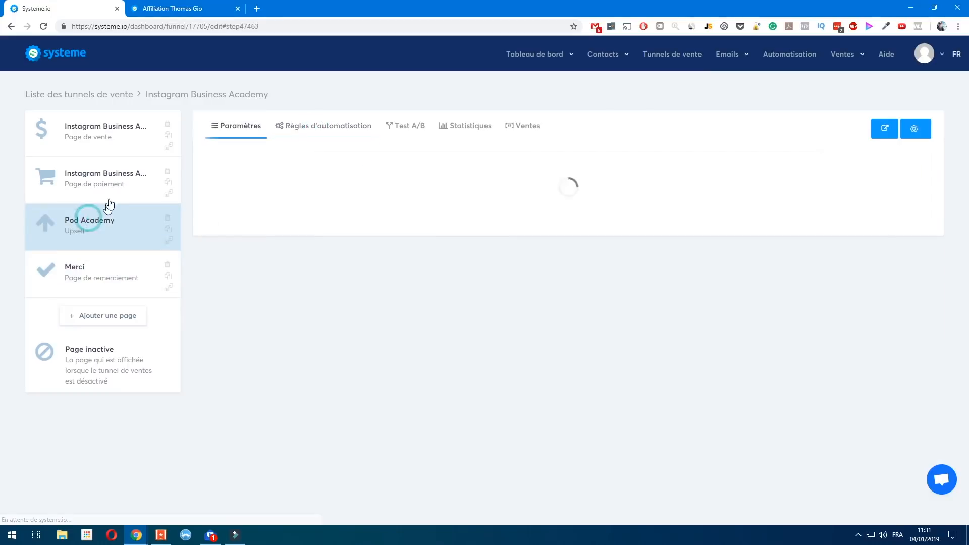
left_click(104, 188)
left_click(320, 125)
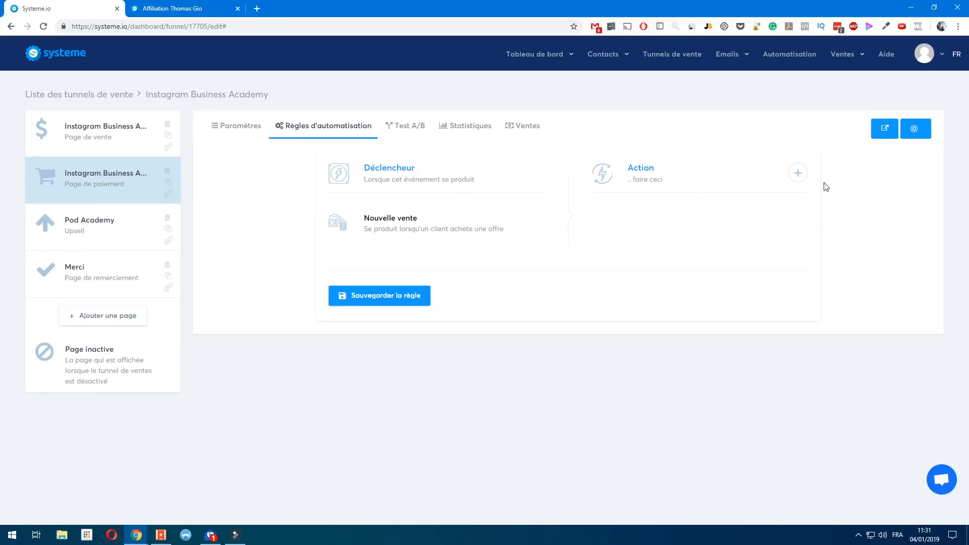
left_click(796, 171)
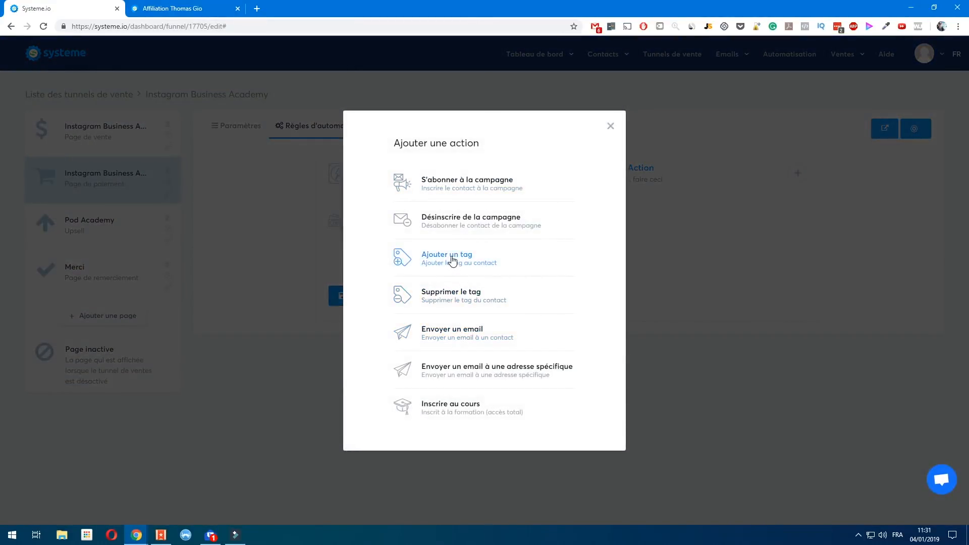
left_click(453, 261)
left_click(700, 261)
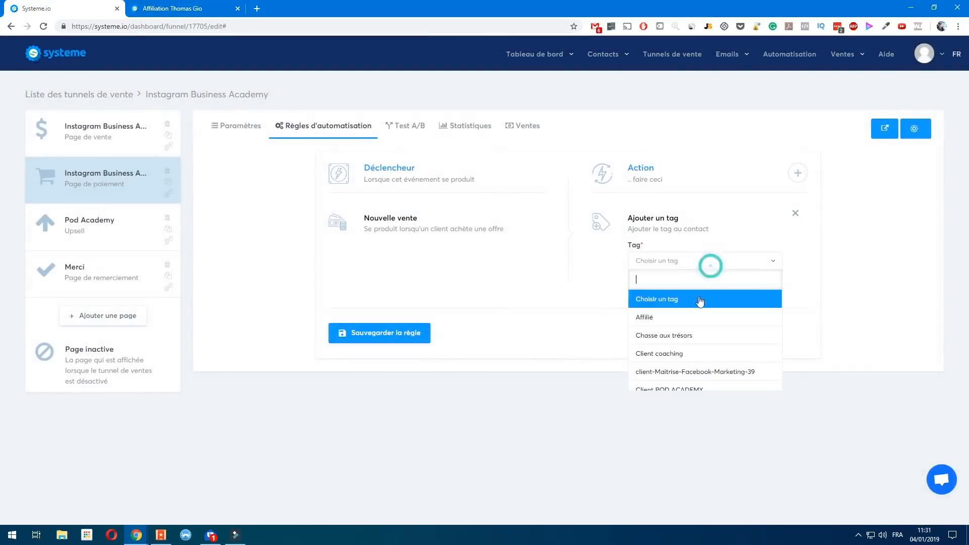
scroll(700, 362, "down", 5)
left_click(707, 352)
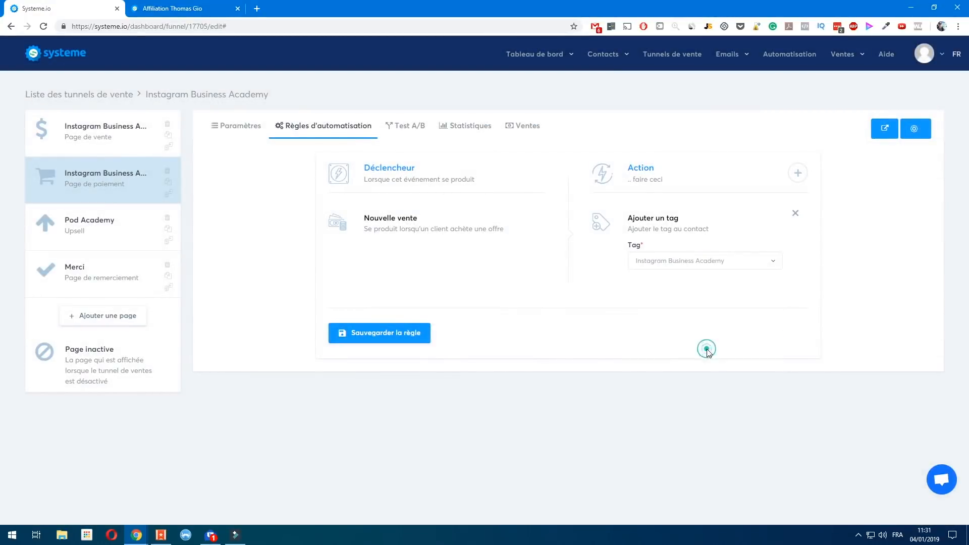
Step: Try adding an action that subscribes the buyer to the vente formation gratuite campaign, and remove it from the rule
left_click(798, 173)
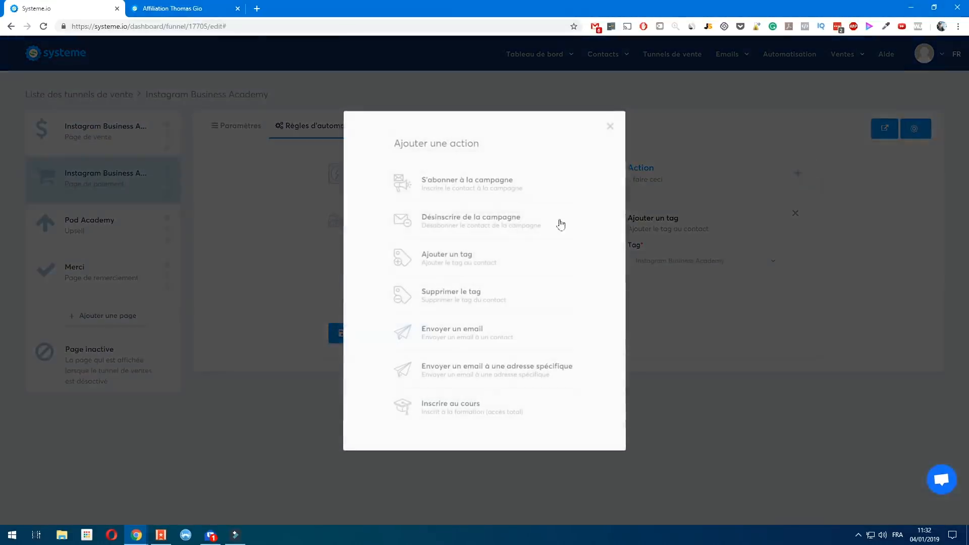
left_click(478, 190)
left_click(750, 353)
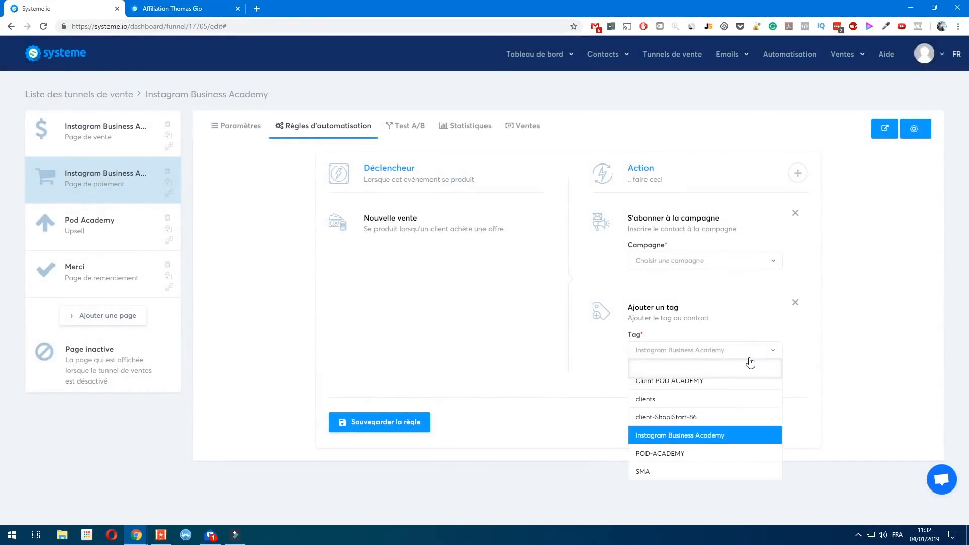
left_click(698, 261)
left_click(712, 296)
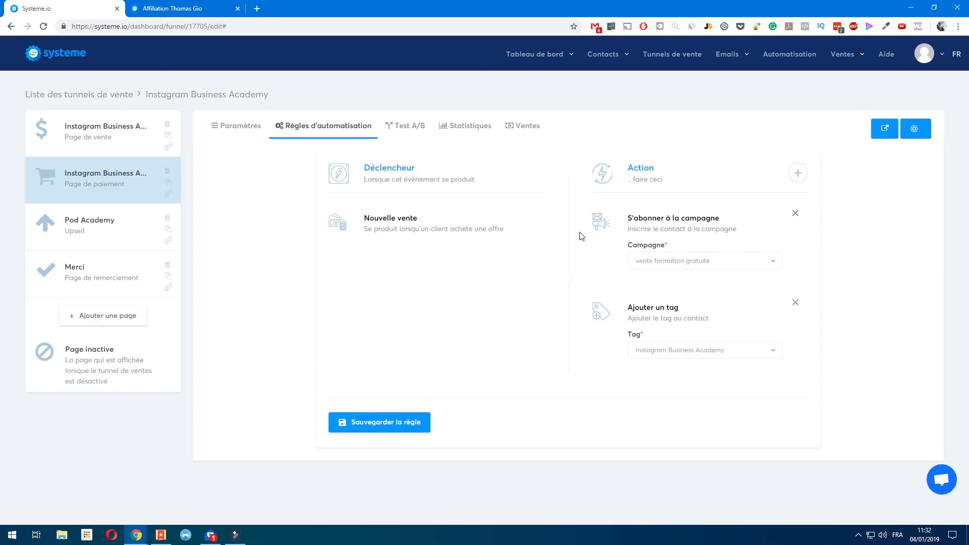
left_click(795, 213)
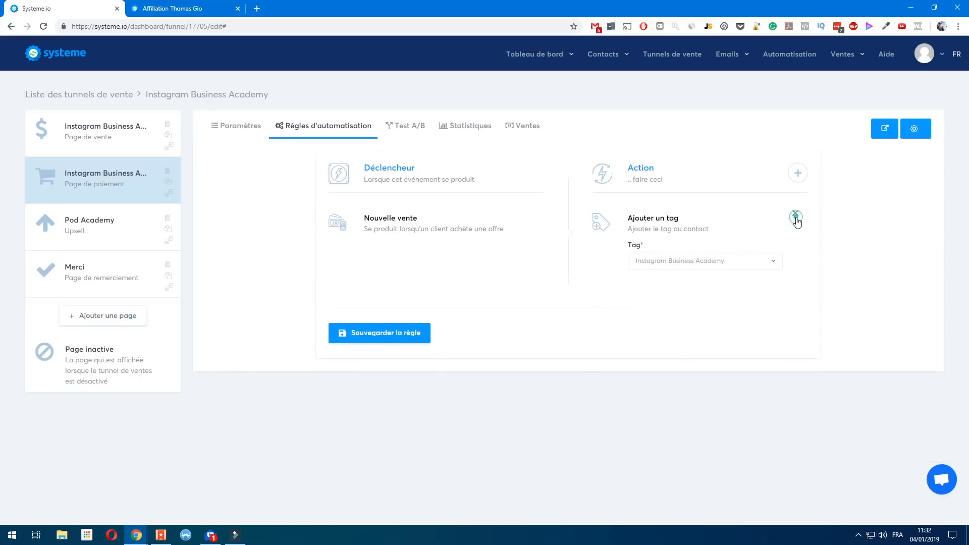
Step: Save the payment page's new-sale rule and look over the other actions that can be added
left_click(395, 343)
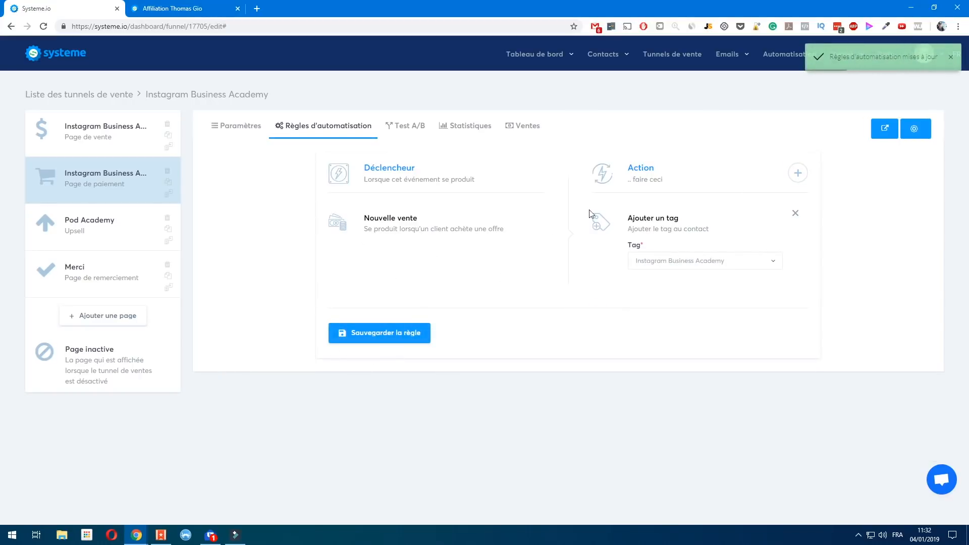
left_click(799, 173)
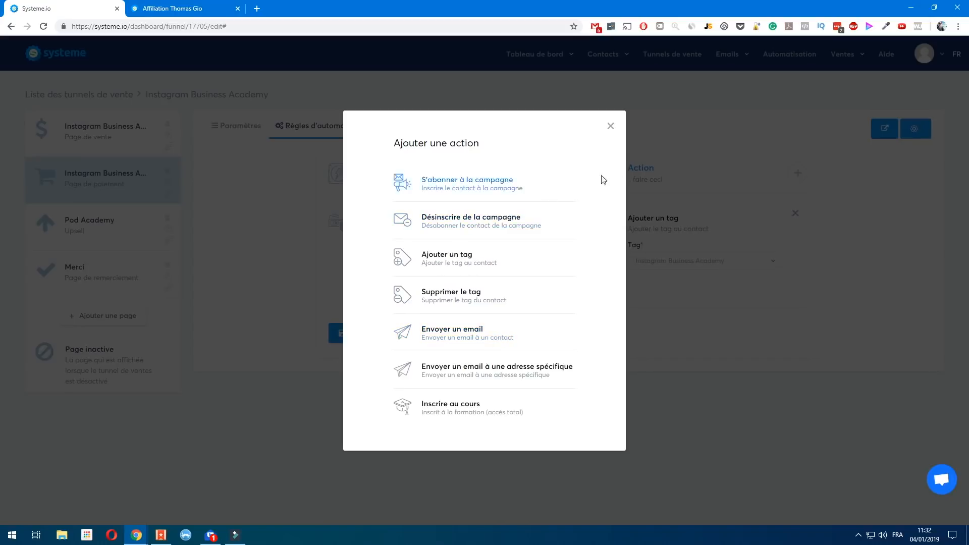
left_click(610, 128)
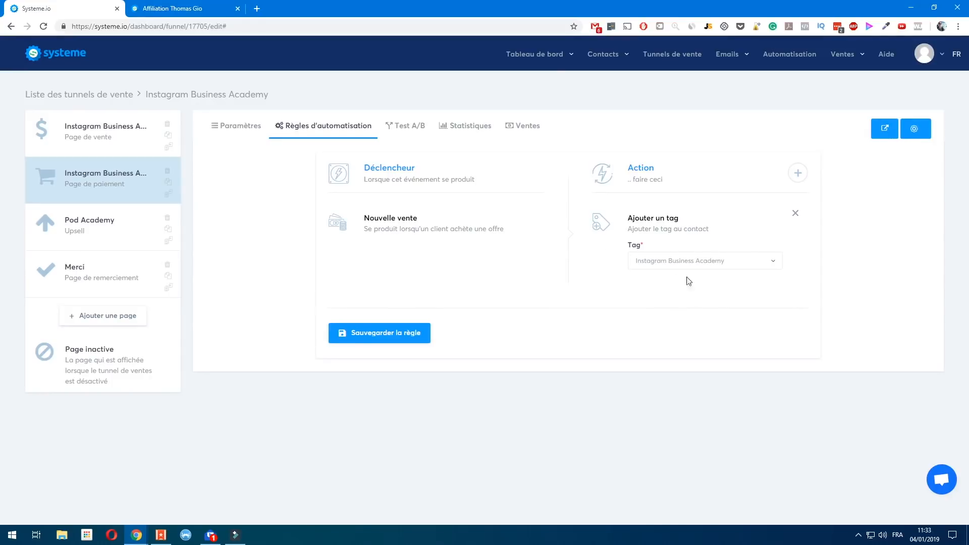
Step: Try adding a course enrolment action for POD ACADEMY to the new-sale rule, and remove it
left_click(798, 173)
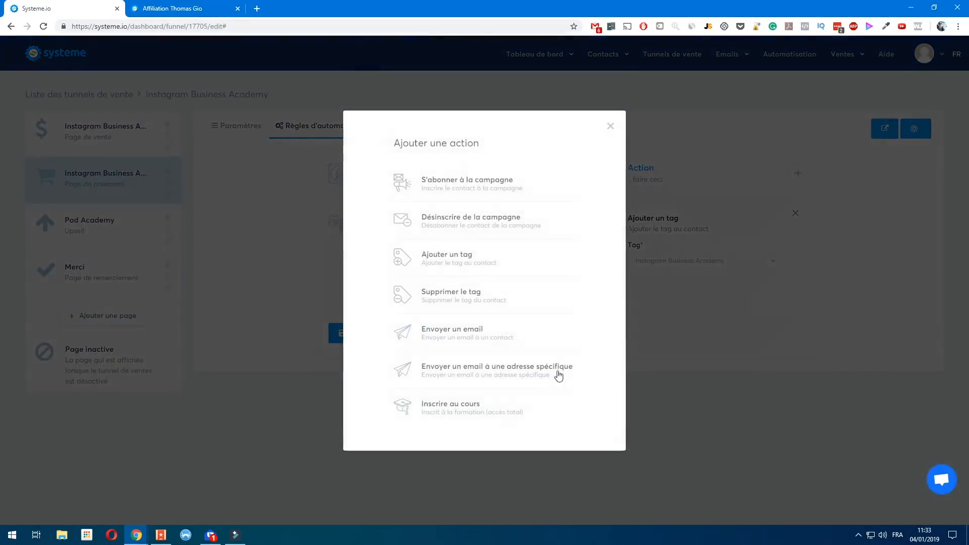
left_click(452, 408)
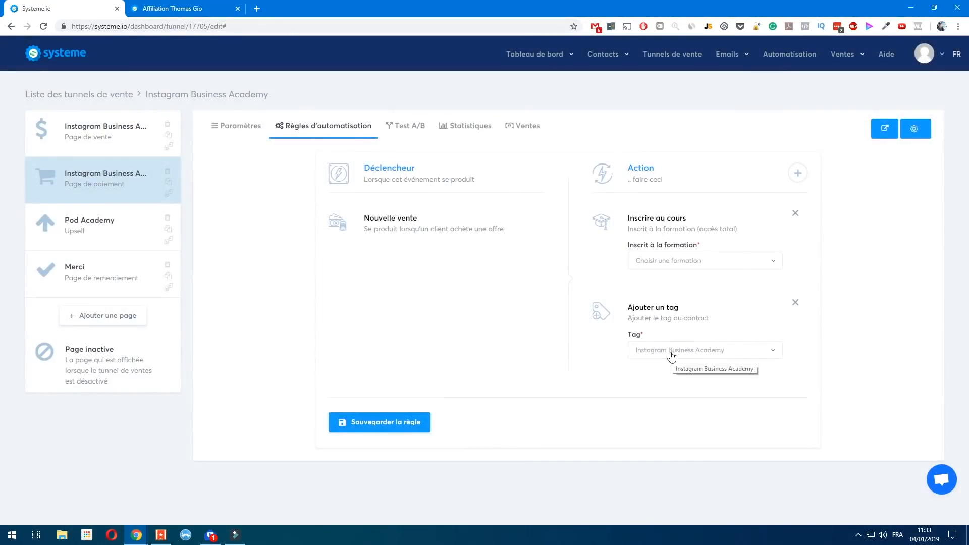
left_click(681, 268)
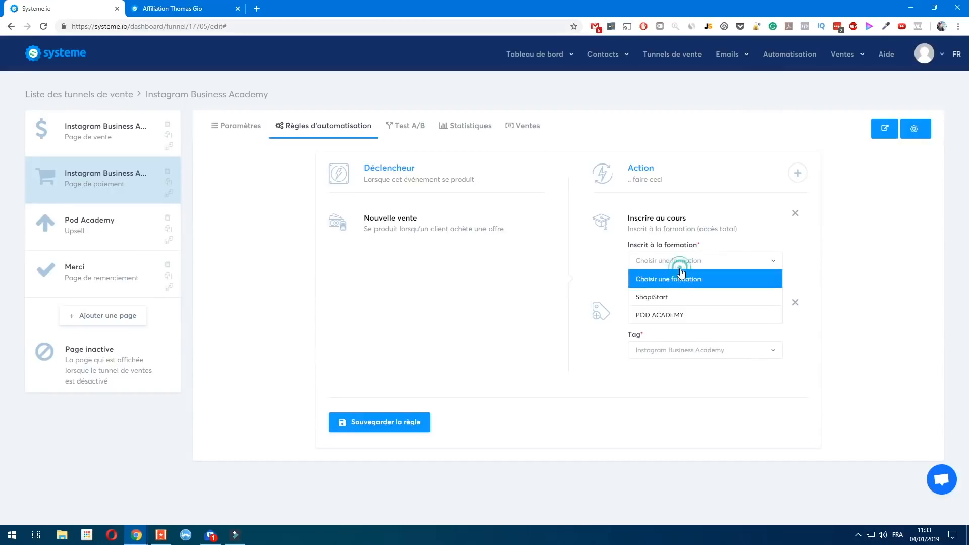
left_click(669, 316)
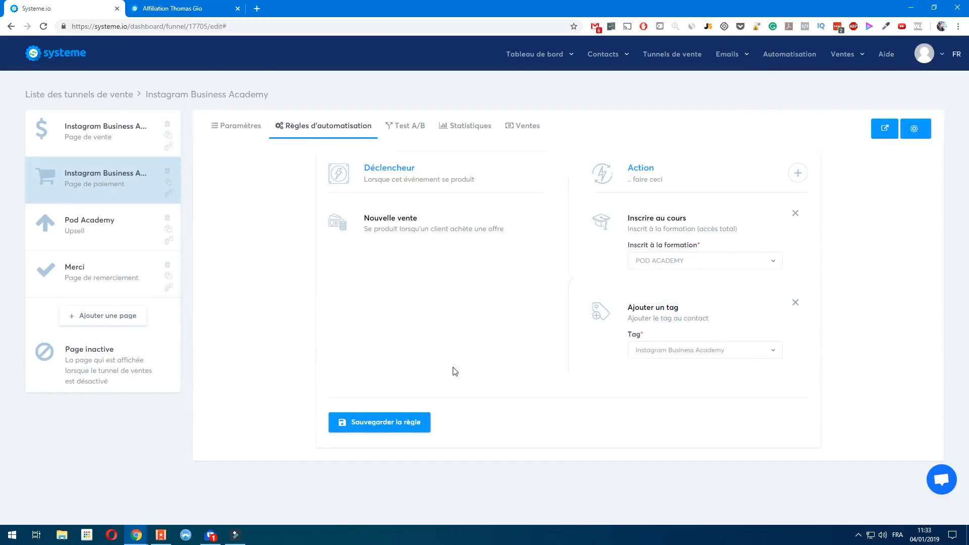
left_click(796, 215)
Step: Review the available rule actions without adding one and save the rule again with only the tag action
left_click(799, 174)
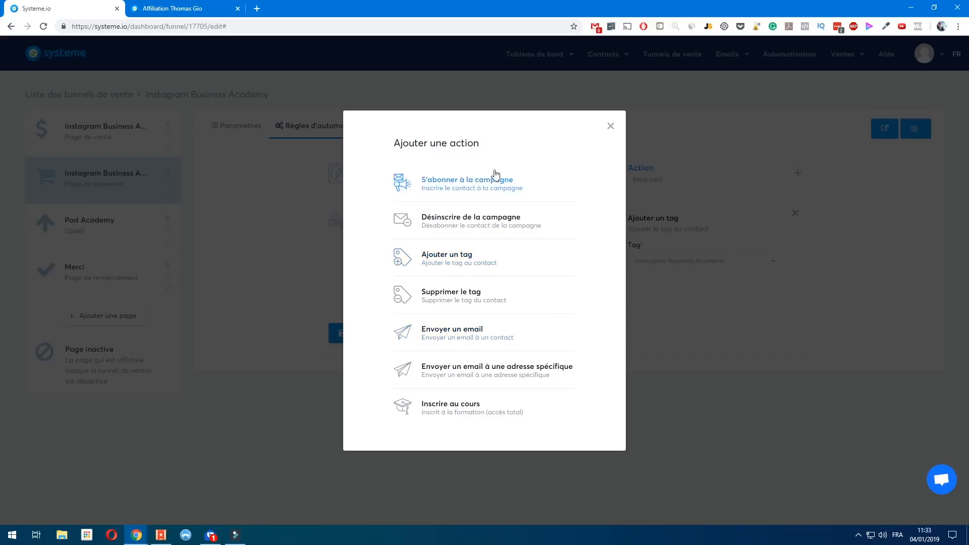
left_click(611, 127)
left_click(382, 346)
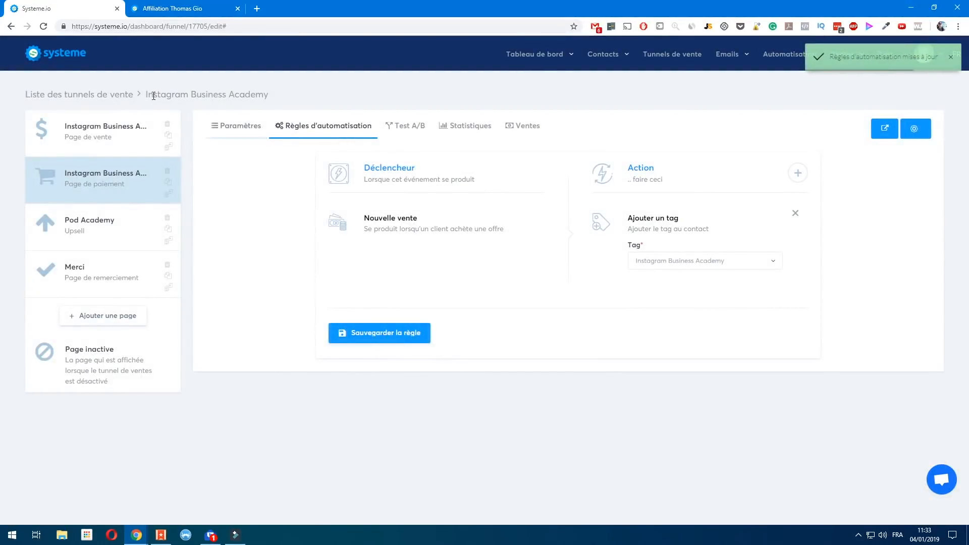
Step: From the list of sales funnels, create a new euro funnel named bonjour with the goal Vendez vos produits
left_click(117, 98)
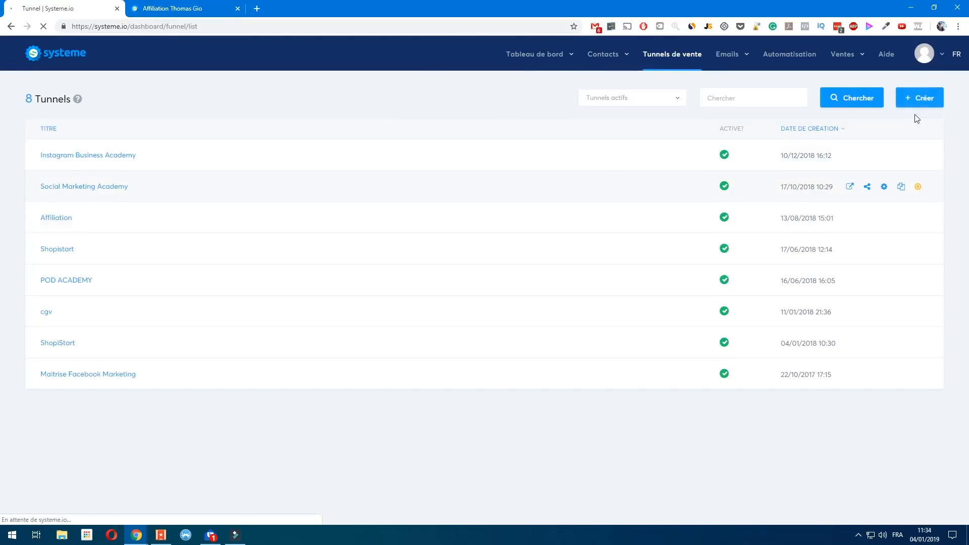
left_click(916, 101)
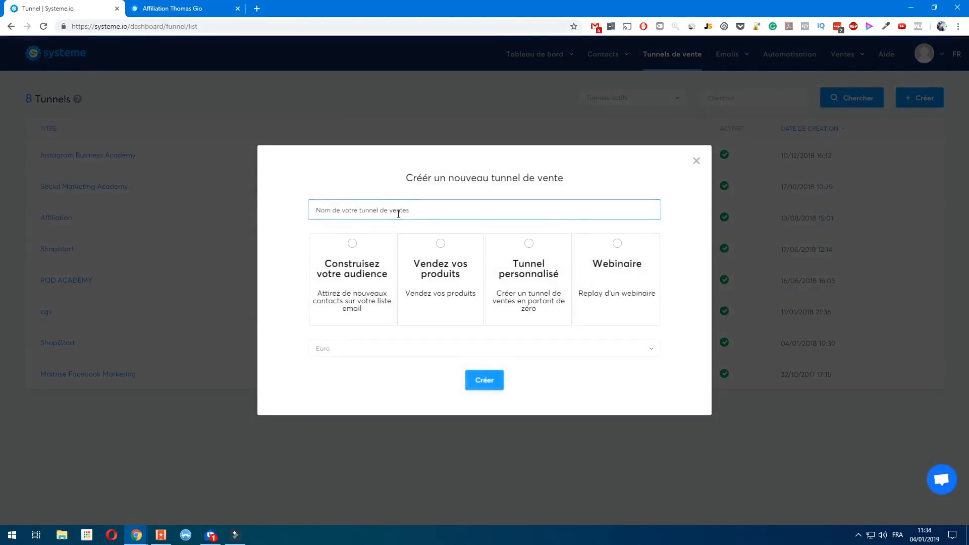
left_click(400, 212)
type("bonjour")
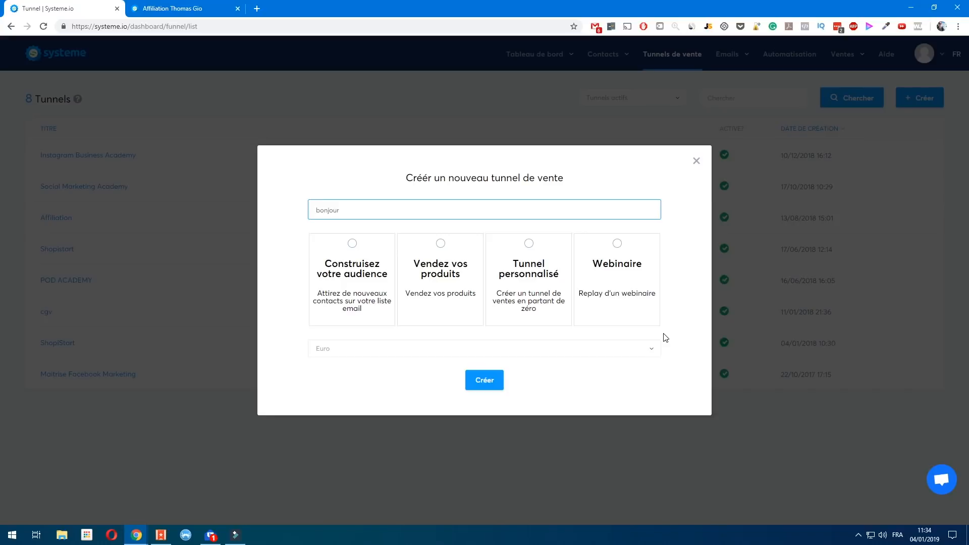
left_click(452, 281)
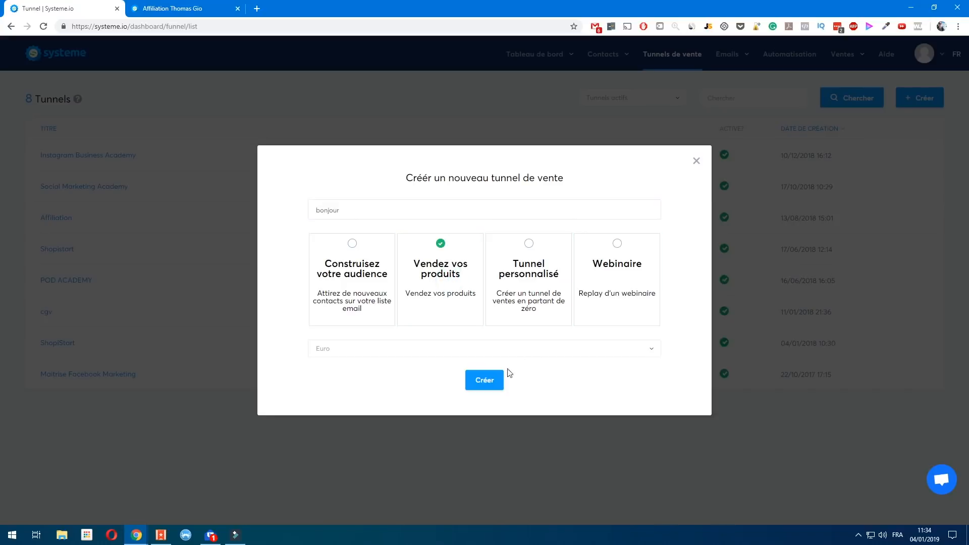
left_click(484, 384)
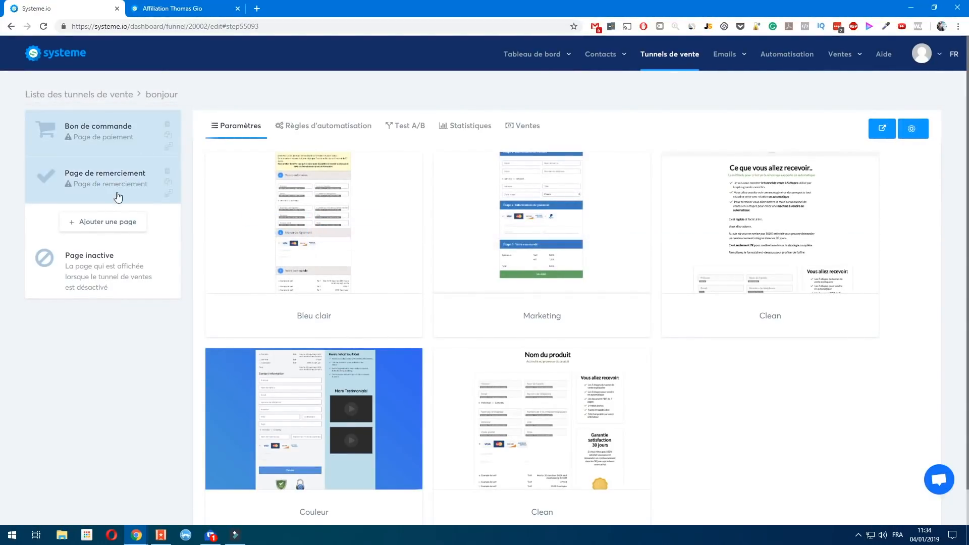
Step: Compare the order form templates and apply the Clean template headed Nom du produit to the Bon de commande page
mouse_move(404, 258)
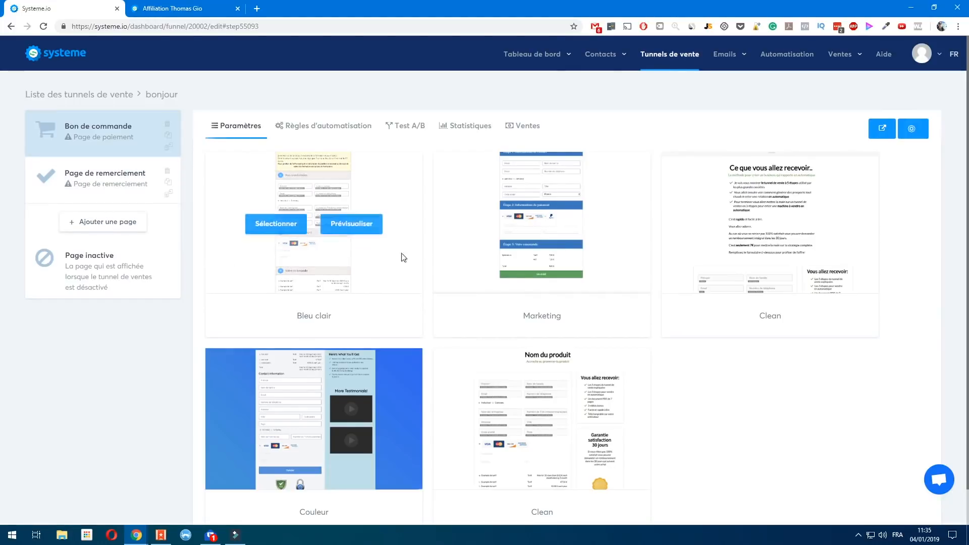
mouse_move(488, 330)
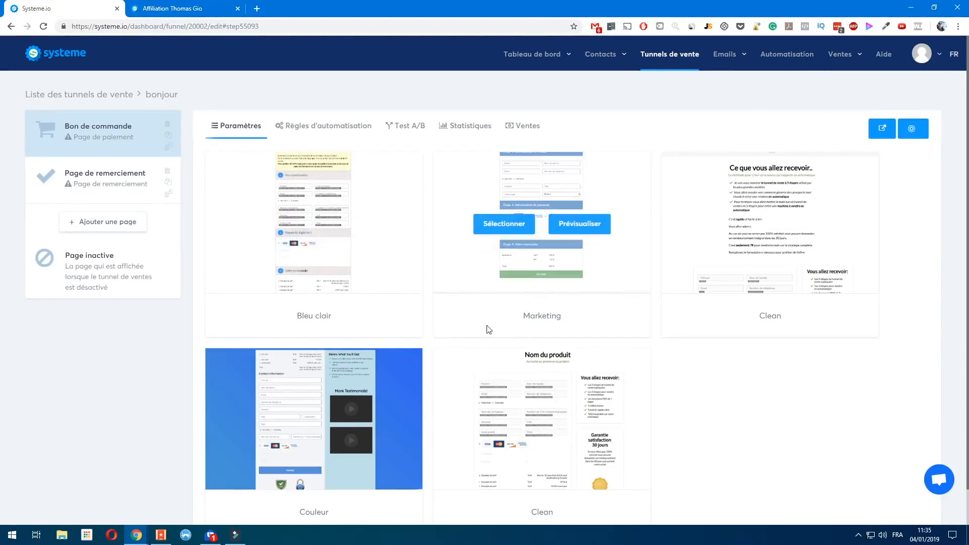
mouse_move(545, 419)
scroll(576, 406, "down", 1)
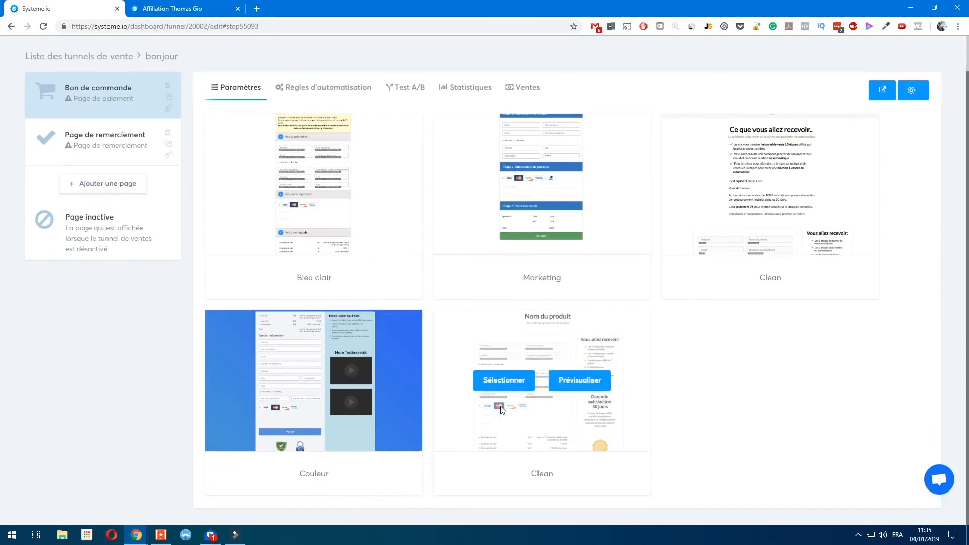
left_click(517, 383)
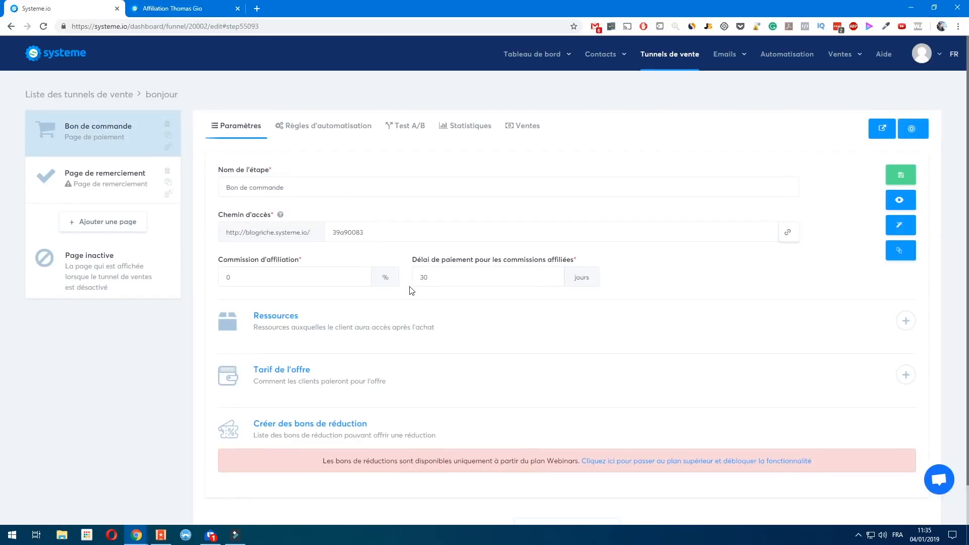
Step: Add a funnel page named Page de vente with the type Page de vente, and place it above Bon de commande
left_click(121, 222)
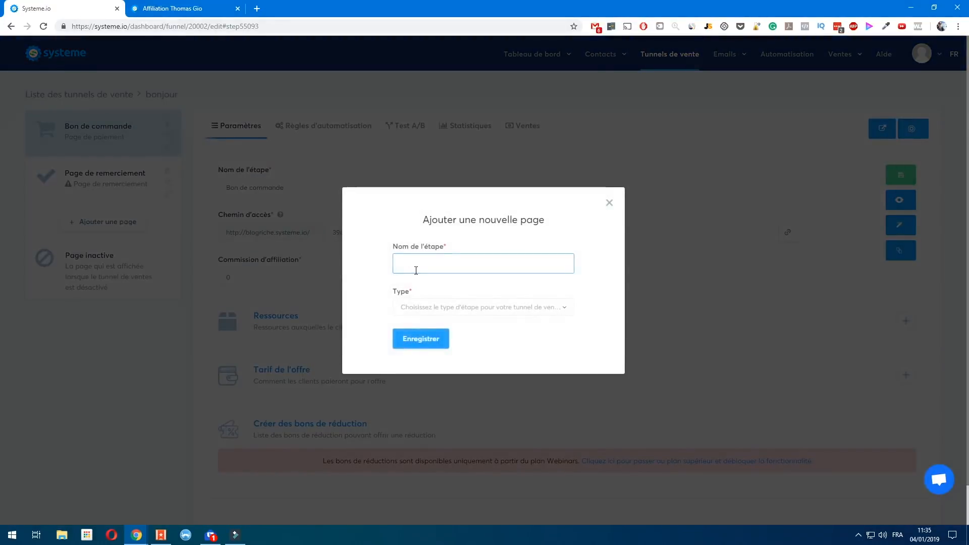
left_click(415, 269)
type("P")
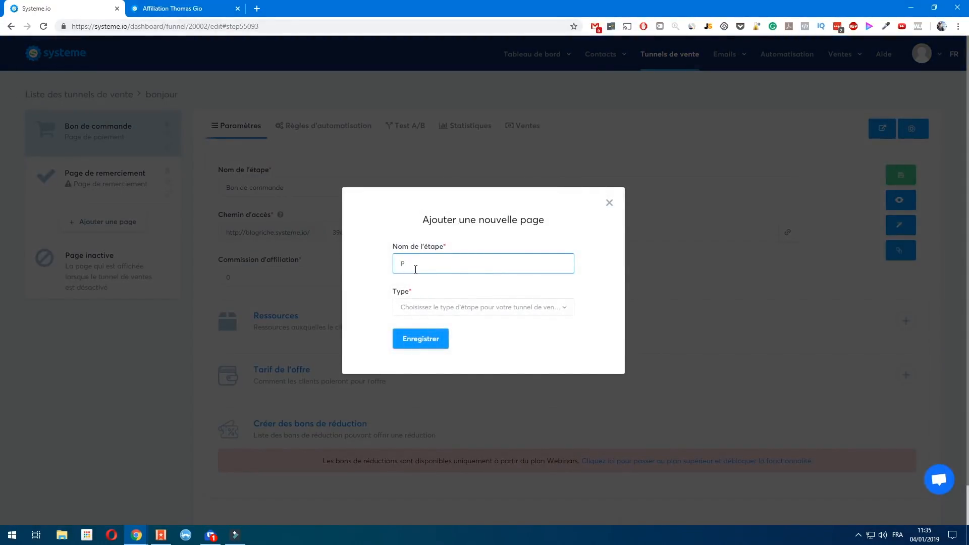
type("age de vente")
left_click(479, 307)
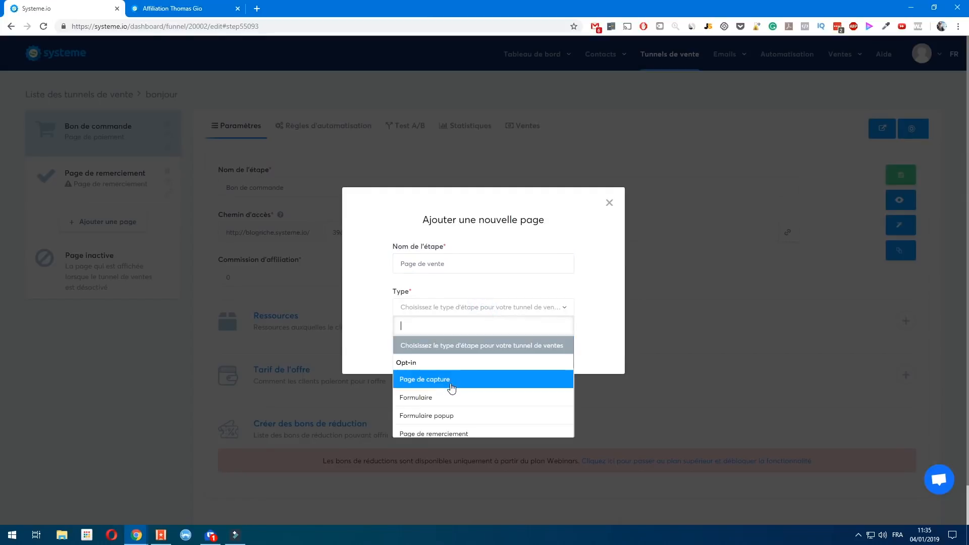
scroll(455, 376, "down", 3)
left_click(444, 369)
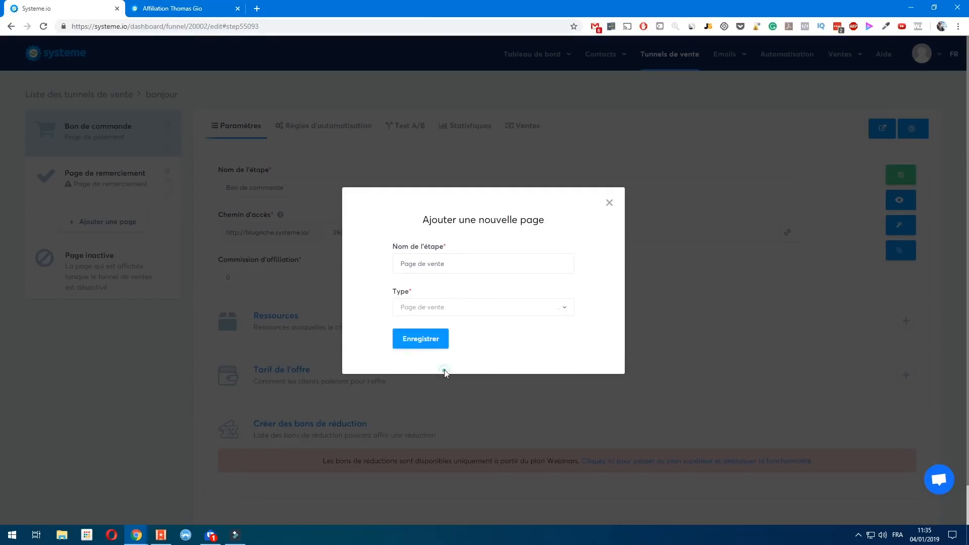
left_click(421, 339)
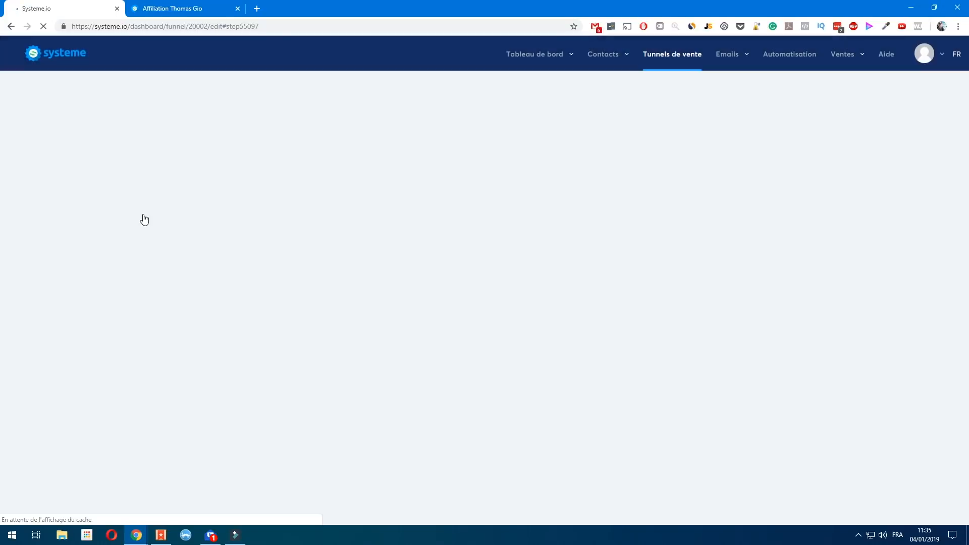
left_click_drag(75, 222, 62, 131)
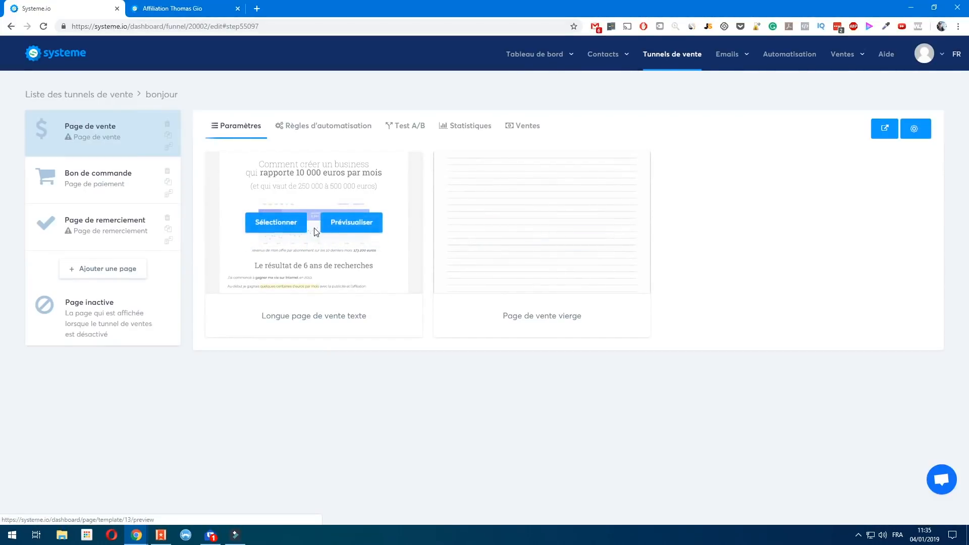
Step: Preview the Longue page de vente texte and Page de vente vierge templates, and apply Page de vente vierge to the sales page
left_click(343, 226)
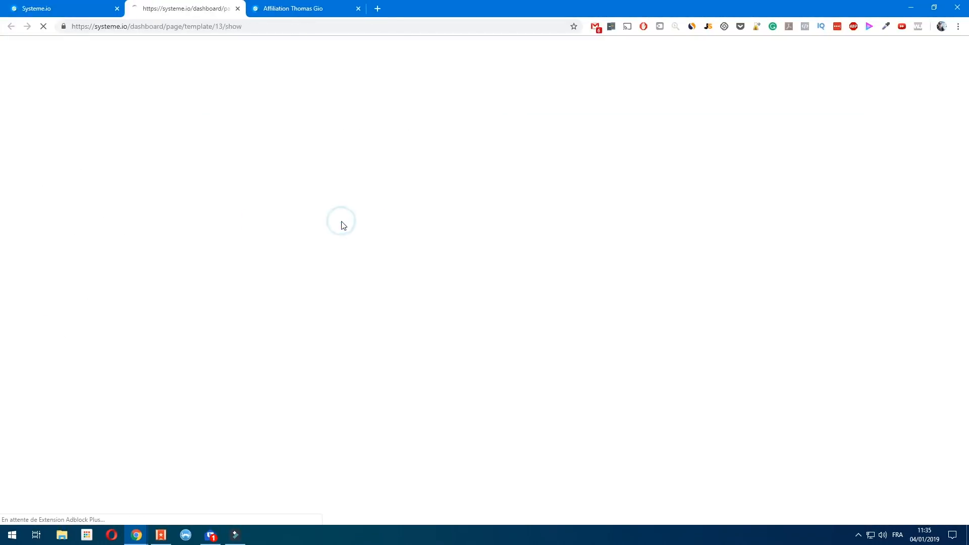
scroll(430, 275, "down", 20)
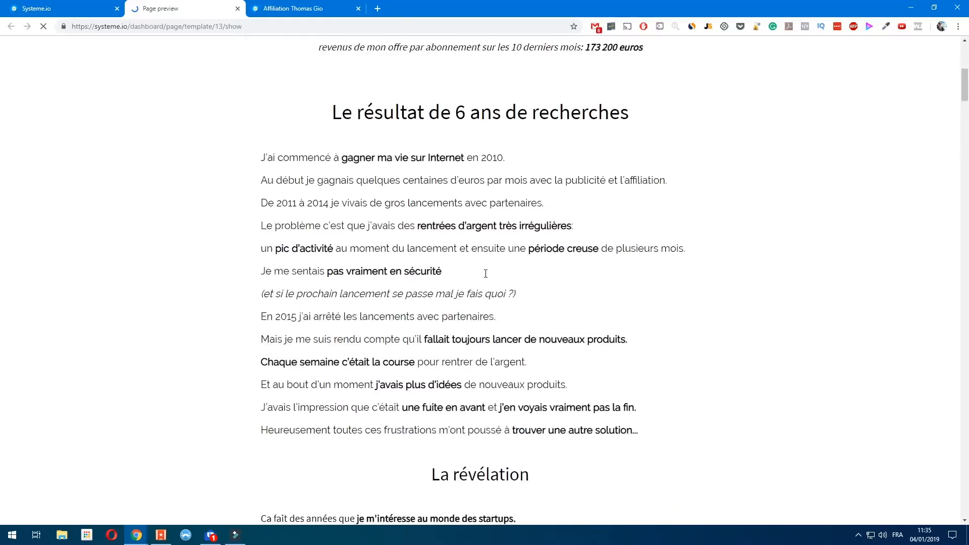
left_click_drag(960, 136, 920, 454)
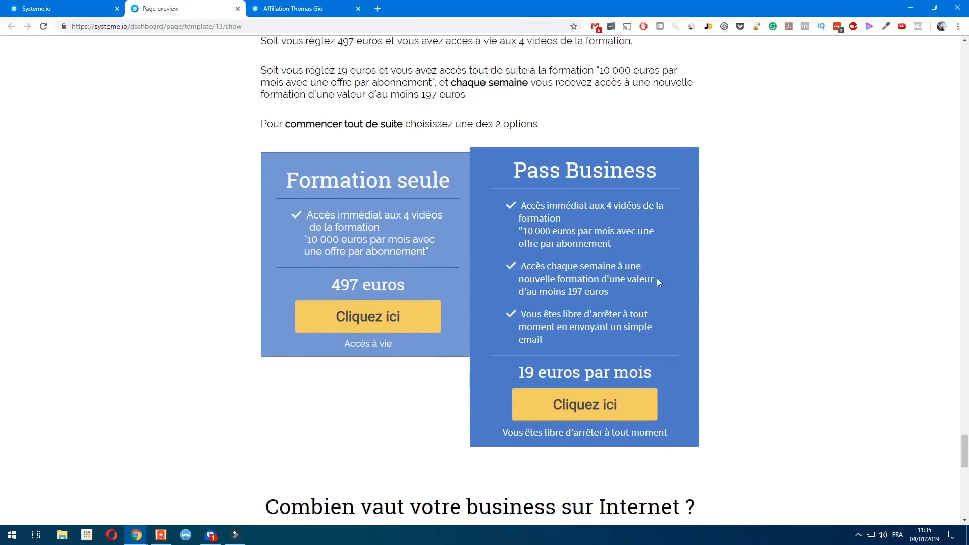
left_click(238, 9)
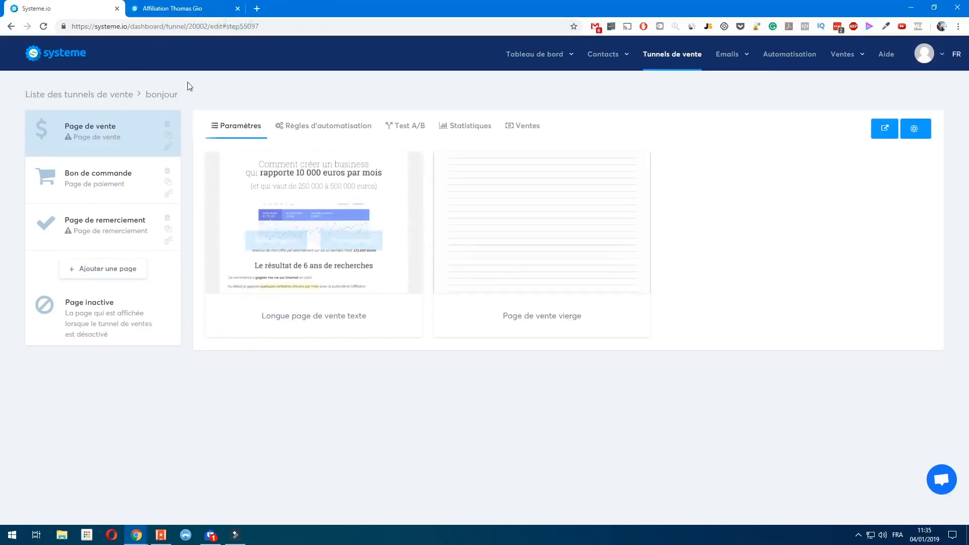
mouse_move(526, 253)
left_click(579, 225)
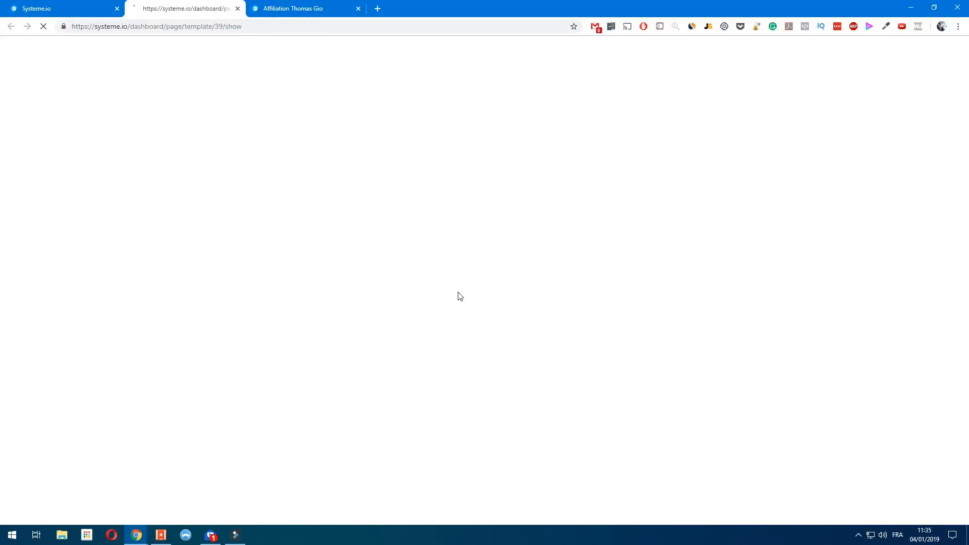
left_click(237, 9)
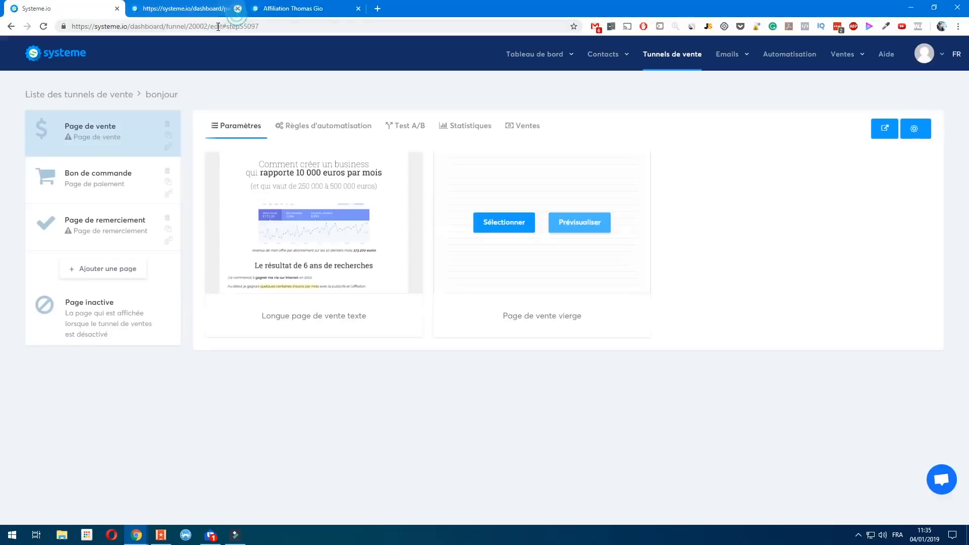
left_click(510, 223)
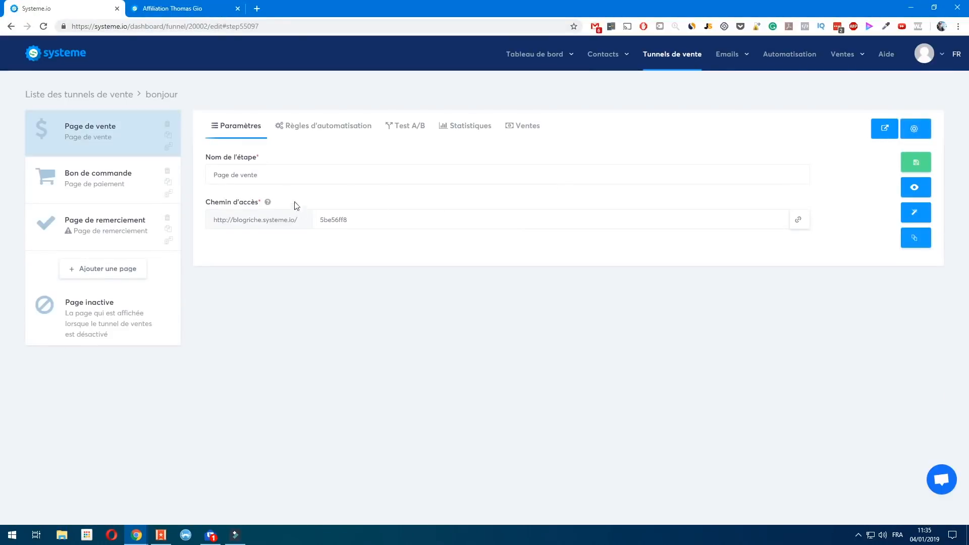
Step: Set the sales page's access path to bonjourvente and save the page settings
double_click(411, 218)
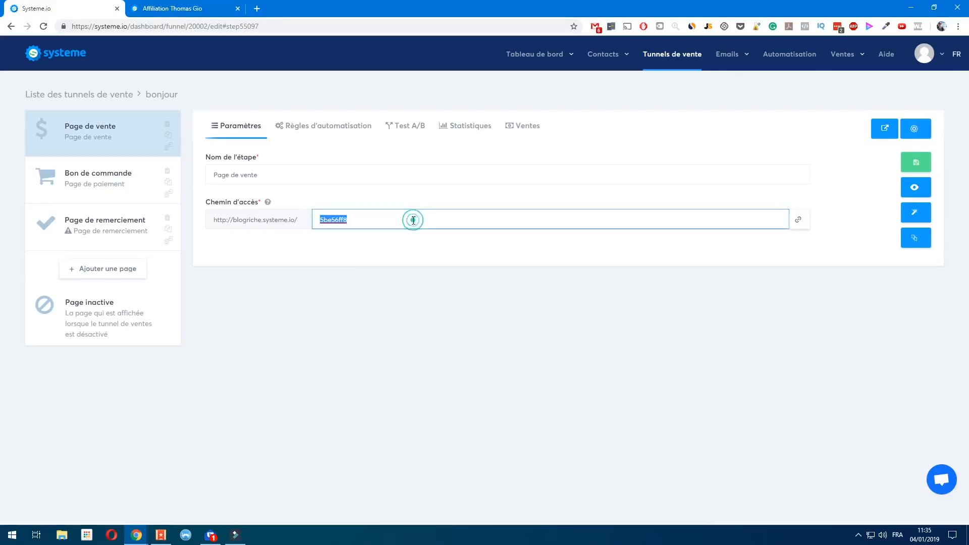
type("bonjourvente")
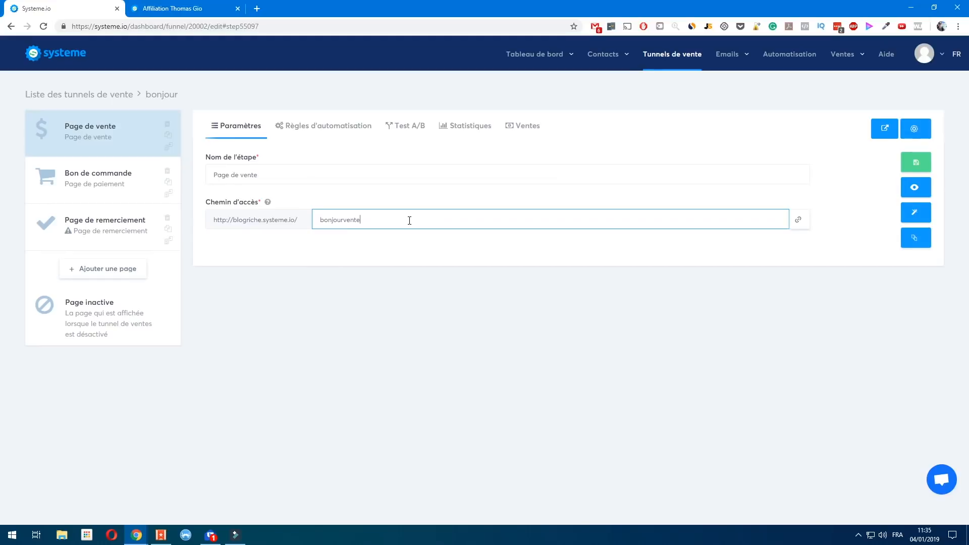
left_click(913, 164)
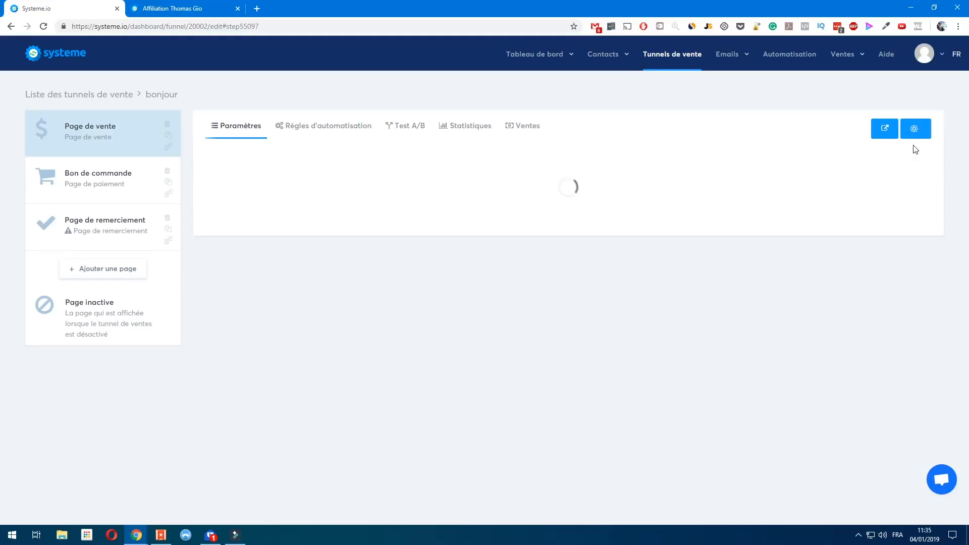
Step: View the sales page's automation rules and A/B test section, and open the list of upgrade plans
left_click(310, 129)
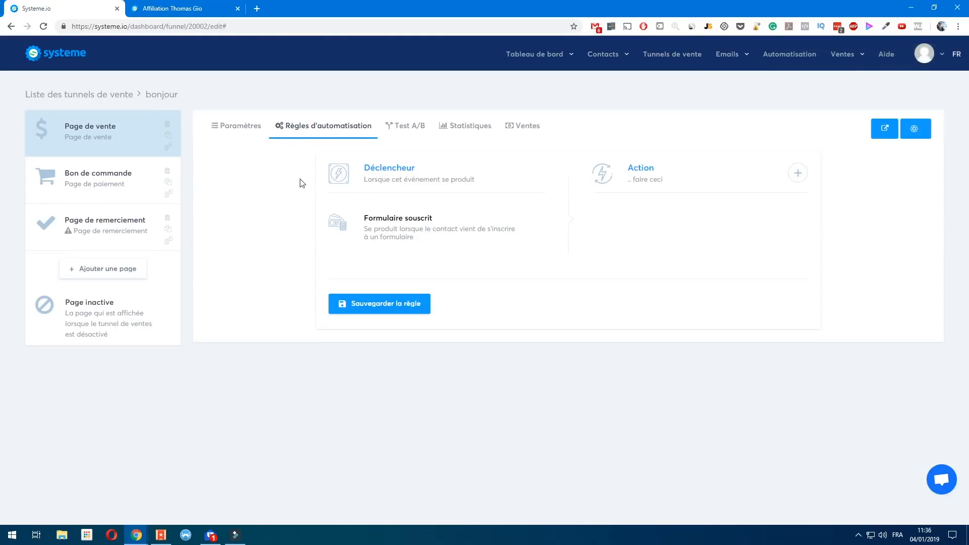
left_click(402, 132)
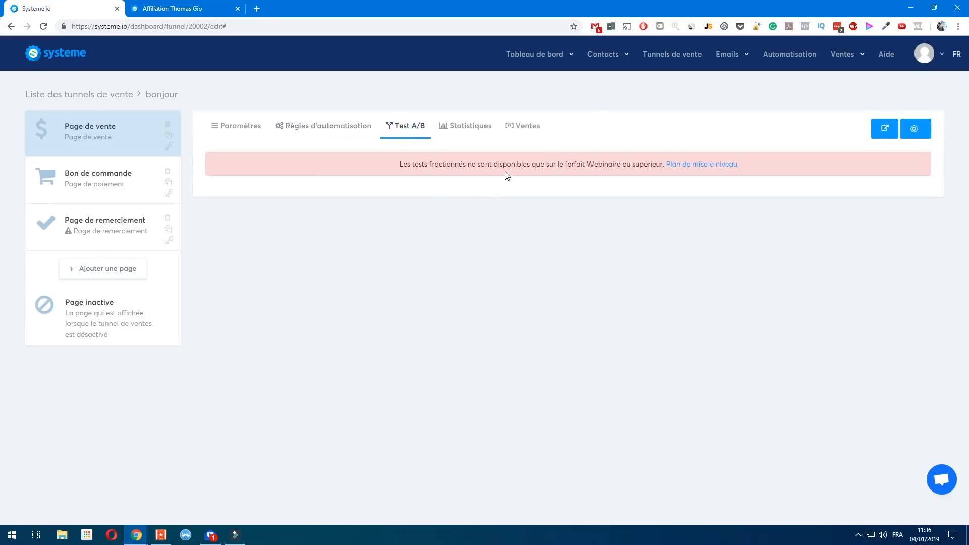
left_click(685, 166)
left_click(173, 10)
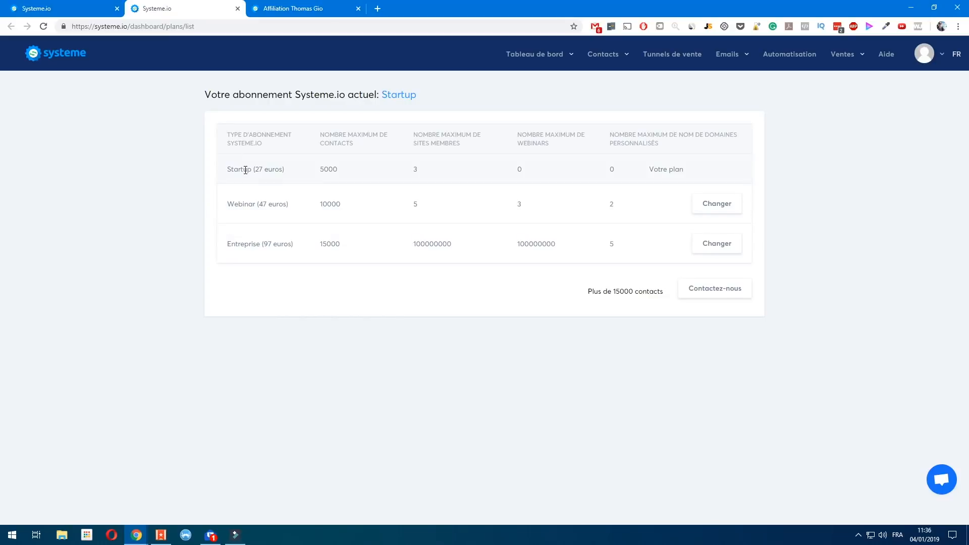
Step: Compare the contact, member site and webinar limits of the Startup, Webinar and Entreprise plans, and close the plan list
left_click_drag(254, 169, 286, 174)
left_click(304, 173)
left_click_drag(532, 172, 515, 171)
left_click(504, 173)
left_click_drag(417, 172, 412, 174)
left_click_drag(342, 170, 313, 169)
left_click(396, 172)
left_click_drag(225, 206, 289, 207)
left_click(291, 207)
left_click_drag(247, 245, 301, 253)
left_click(299, 249)
left_click(237, 8)
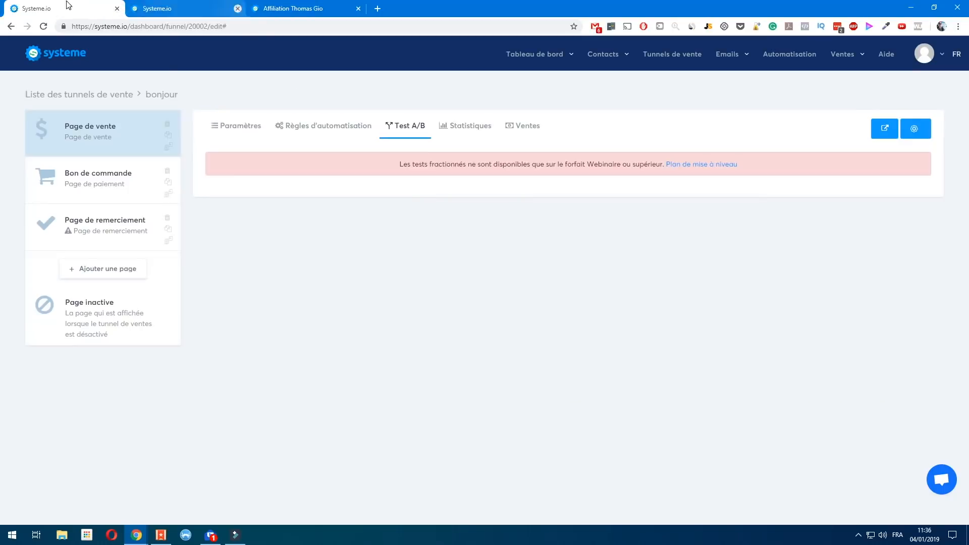
Step: Review the bonjour funnel's statistics and sales list, and return to the sales page's settings
left_click(473, 130)
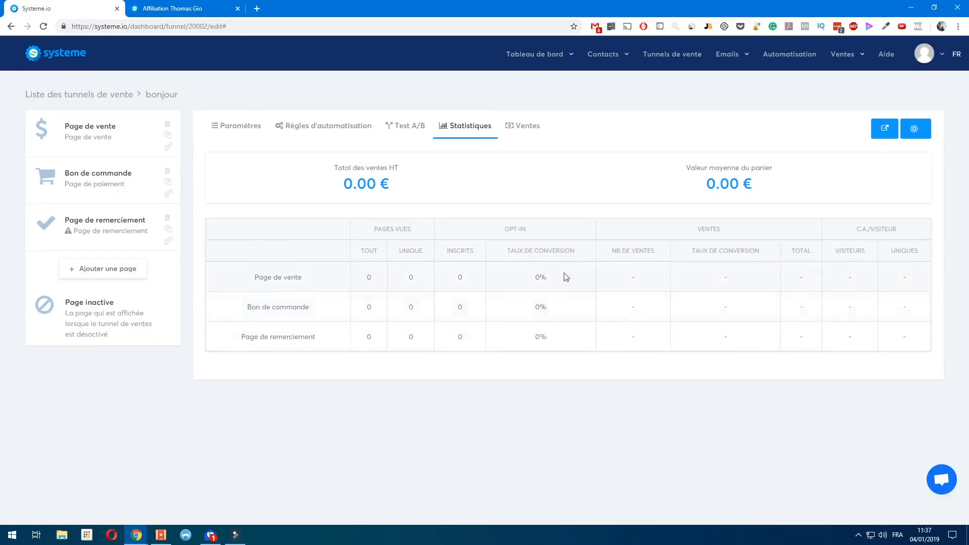
left_click(523, 129)
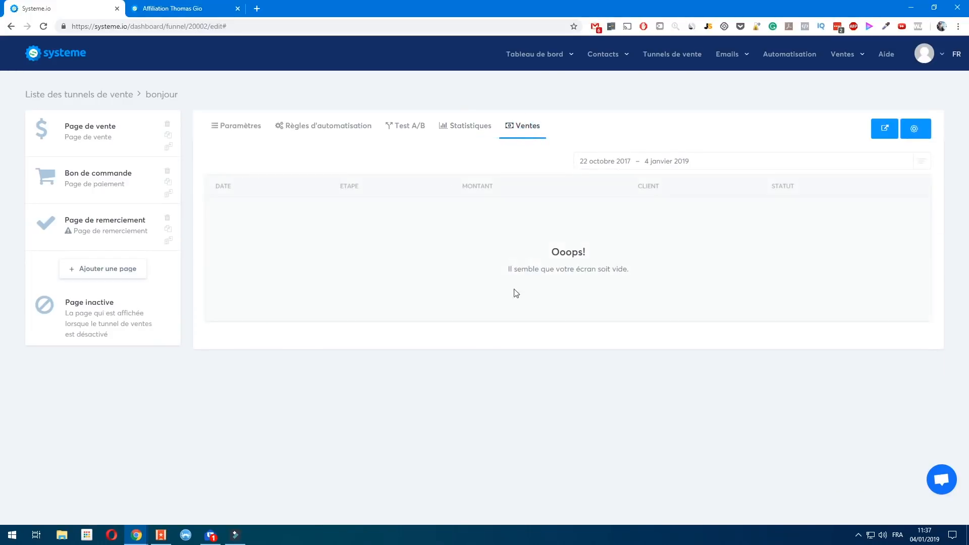
left_click(241, 127)
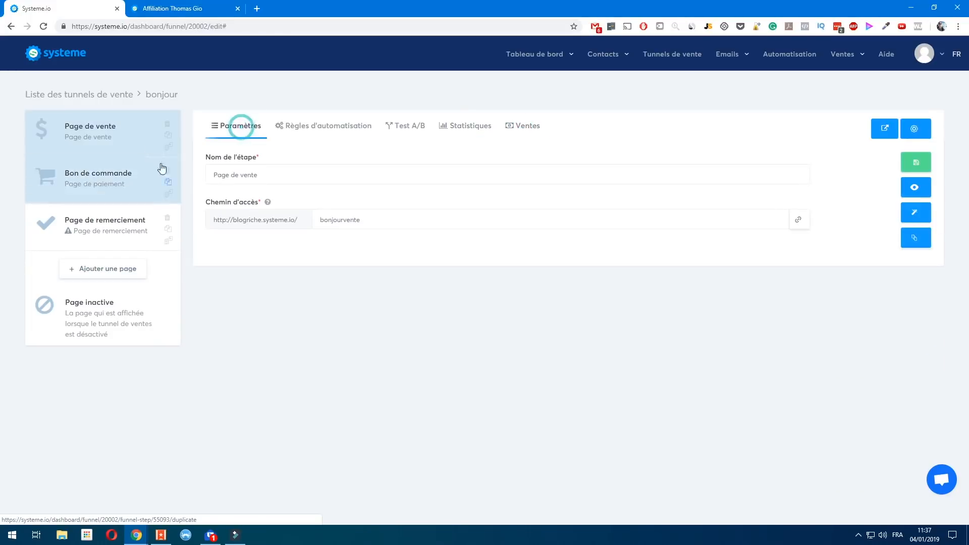
Step: Open the blank Page de vente in the page editor and look through the available text, media, column and payment elements
left_click(918, 217)
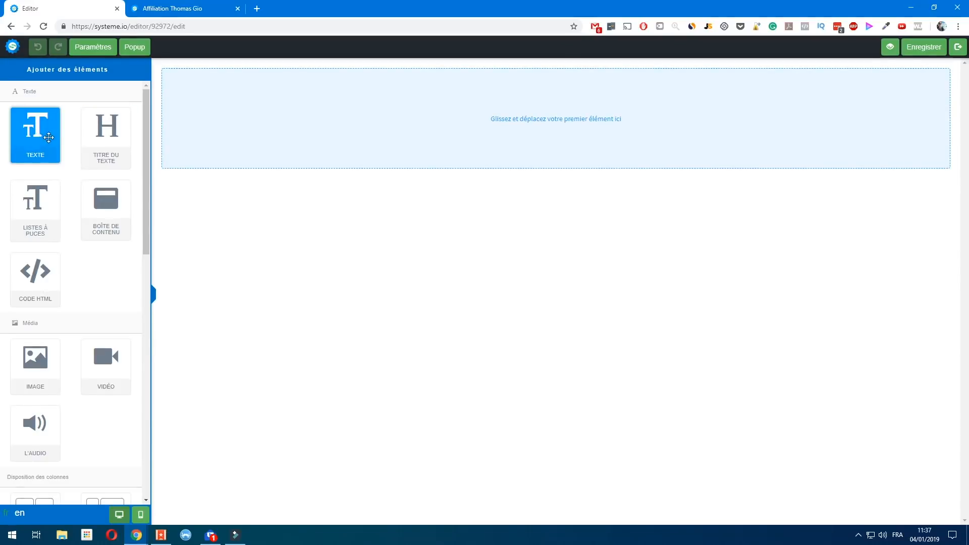
scroll(109, 280, "down", 2)
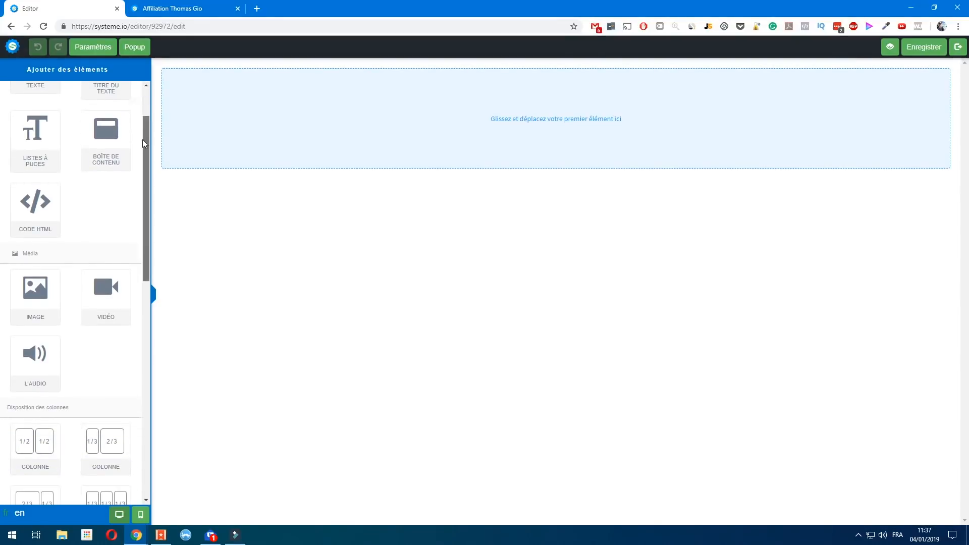
scroll(36, 293, "down", 4)
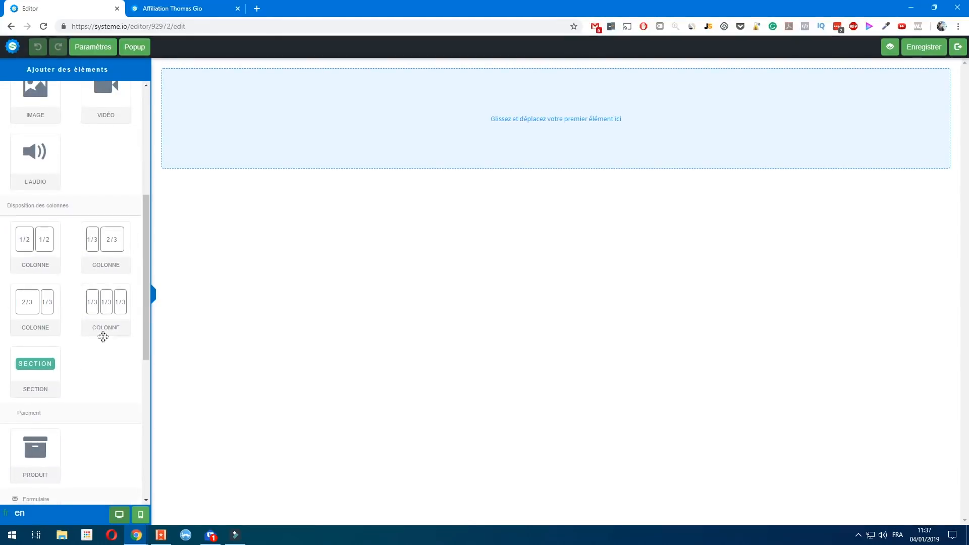
scroll(109, 382, "up", 5)
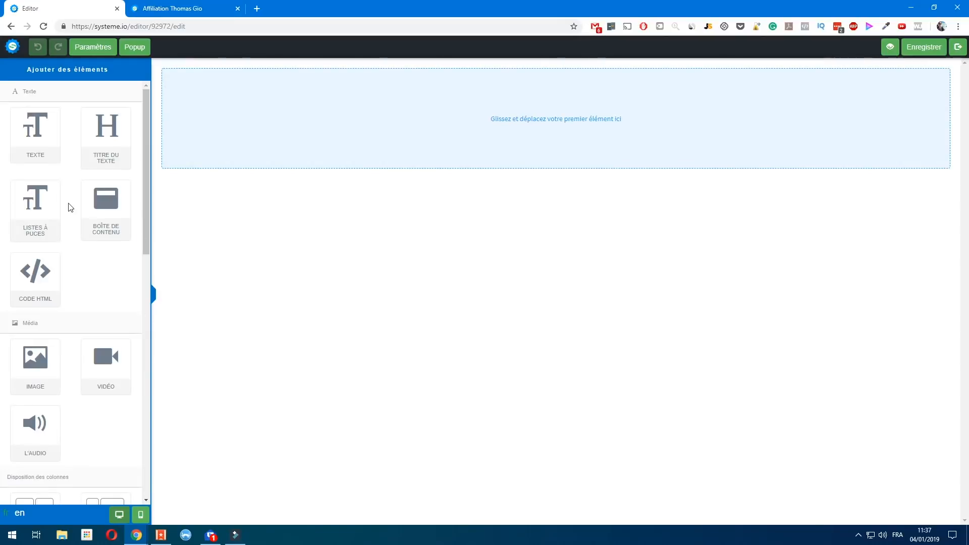
Step: Add a title element to the blank page with the text "Formation Bonjour : Devenez riche en 2 minutes"
left_click_drag(45, 142, 508, 118)
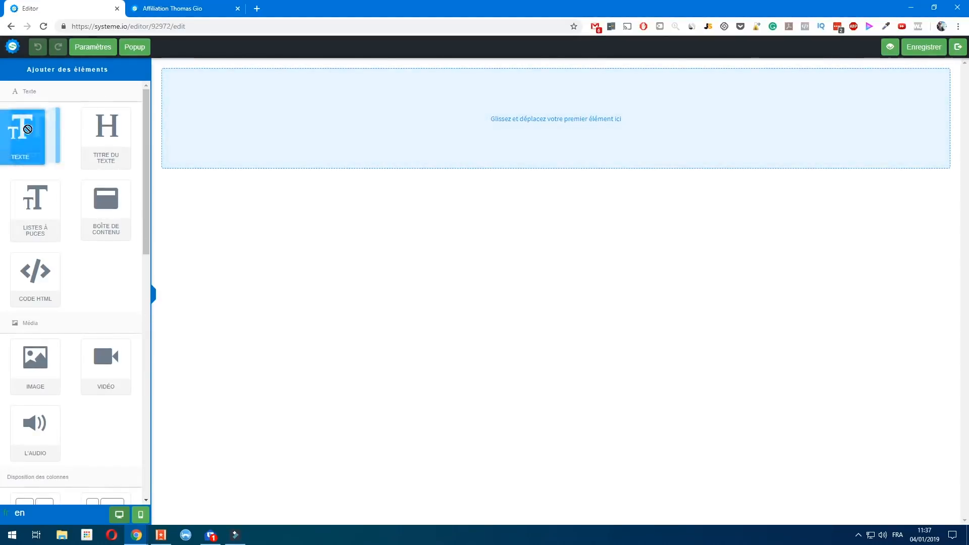
left_click_drag(106, 134, 556, 132)
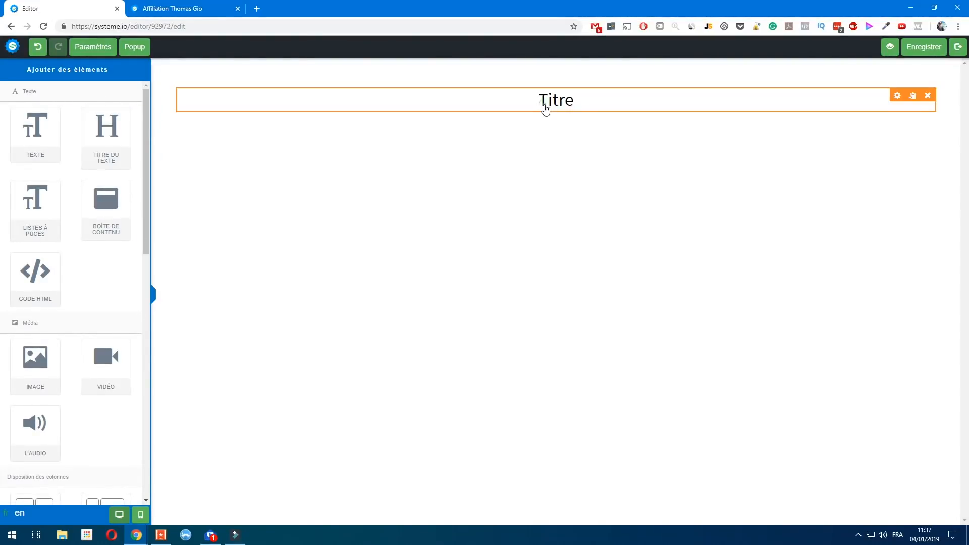
double_click(545, 104)
type("Forma")
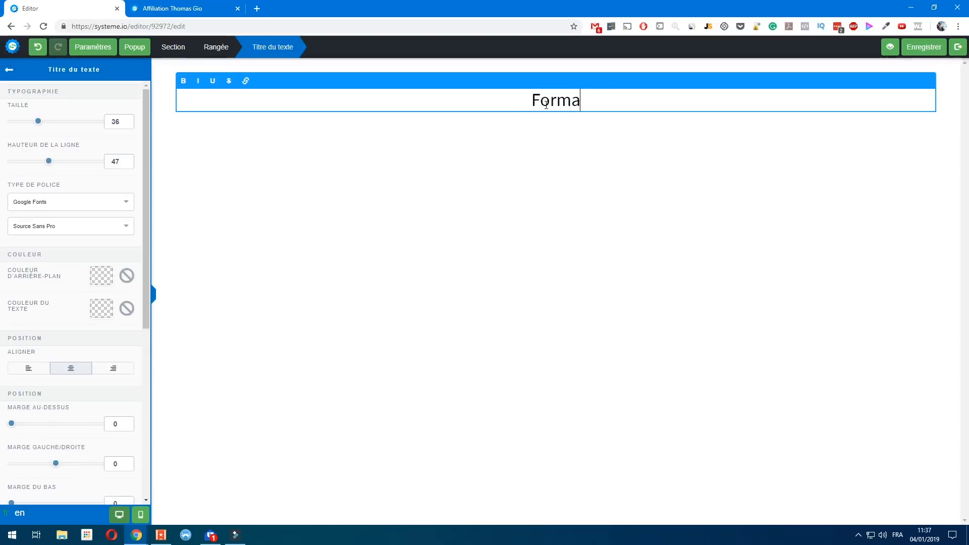
type("tion Bonj")
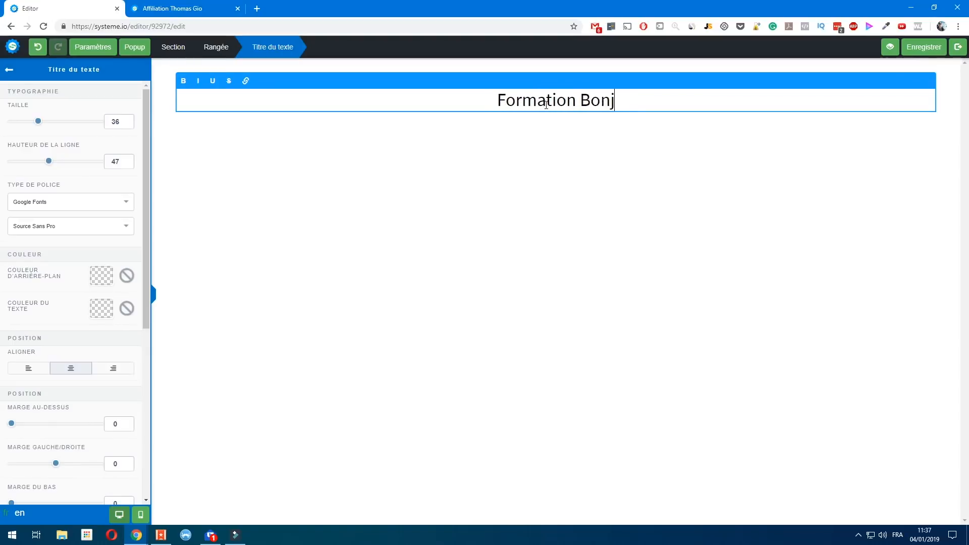
type("our : Deven")
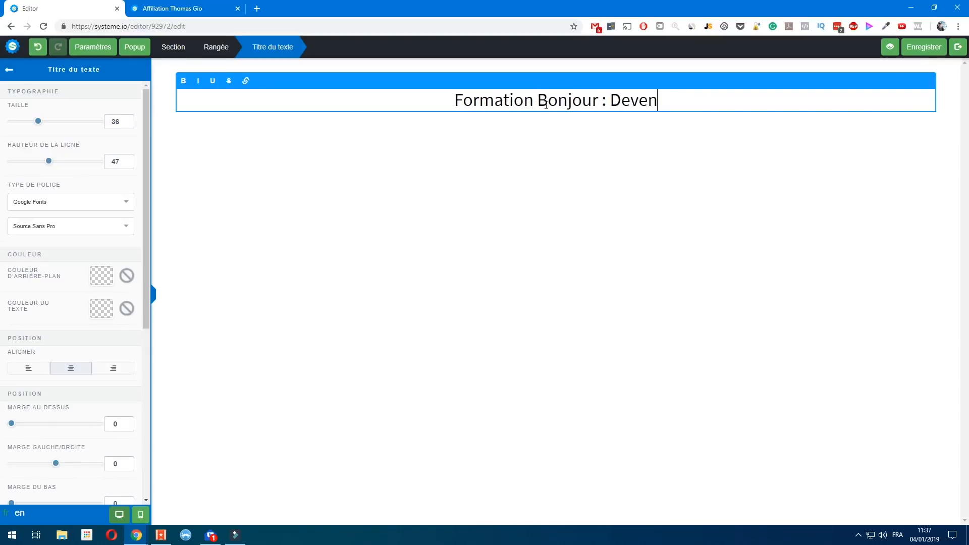
type("ez riche en 2 minutes")
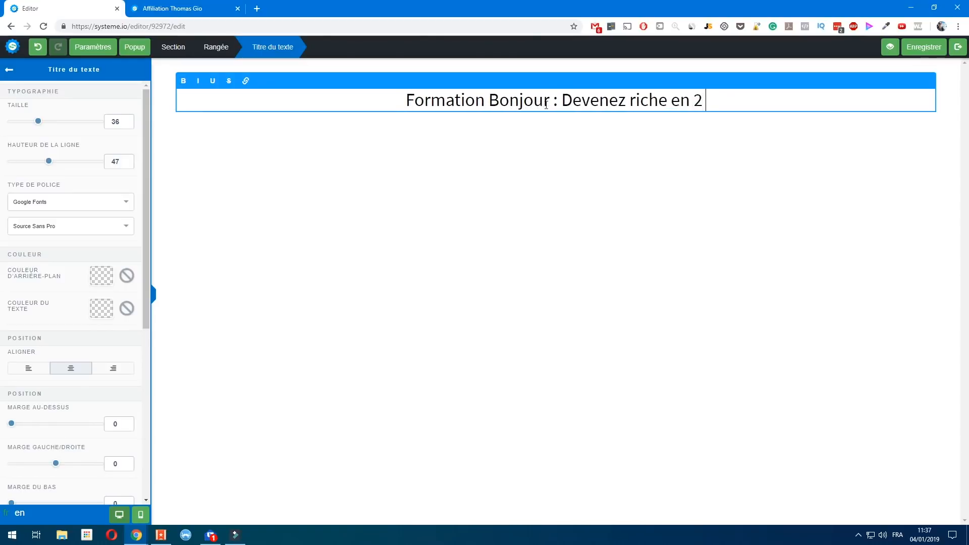
left_click(568, 169)
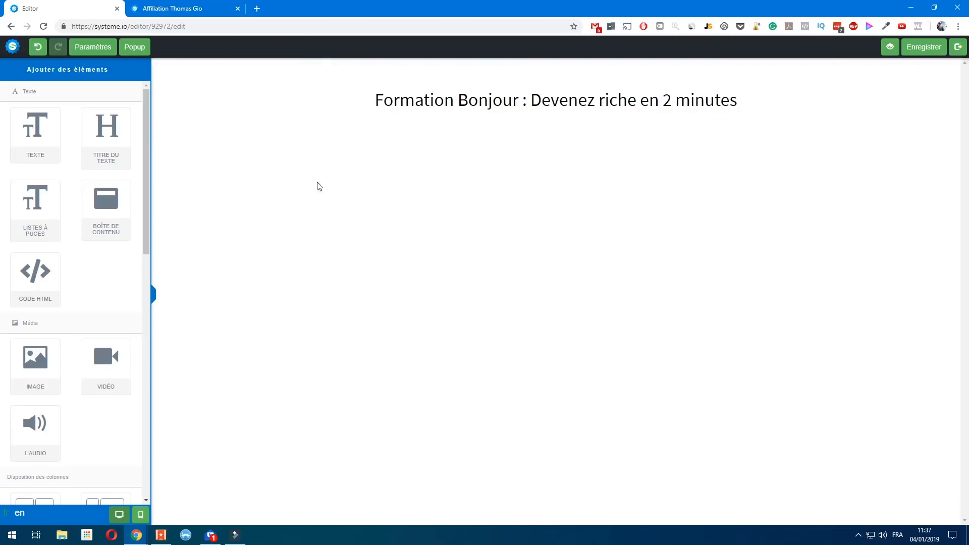
Step: Add a text element directly beneath the title reading "Gagner de l'argent sasn rien faire en restant chez vous"
left_click_drag(101, 143, 517, 126)
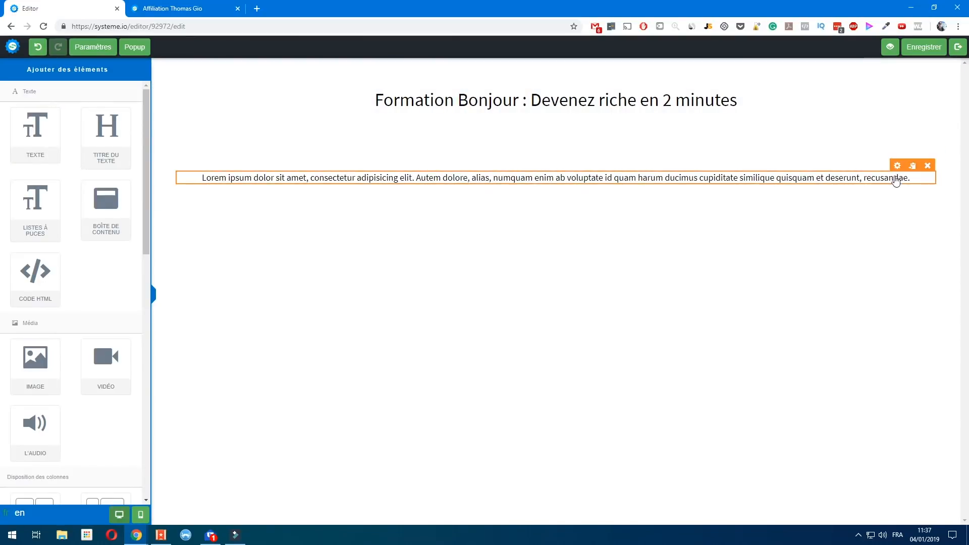
left_click_drag(895, 174, 896, 122)
triple_click(463, 143)
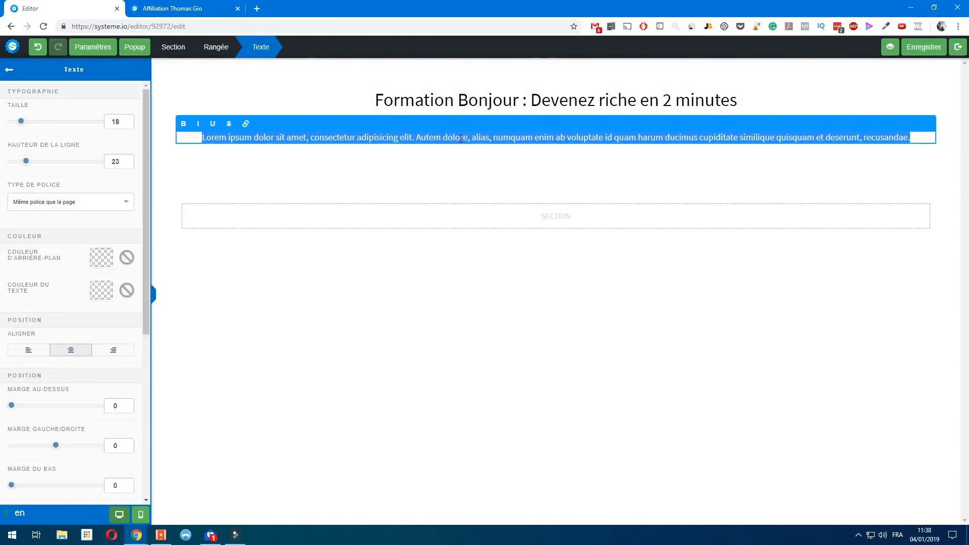
type("Gagner de l'argent ")
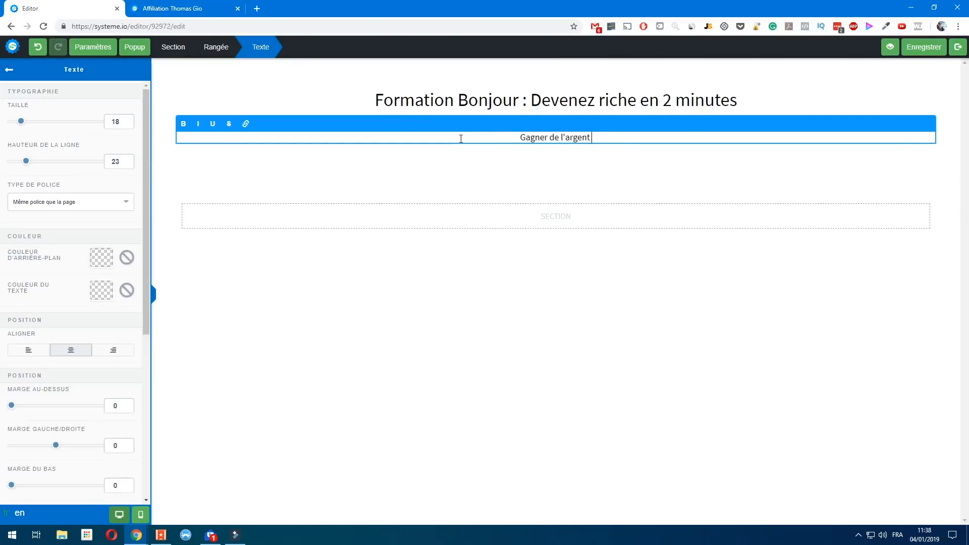
type("sasn rien faire ")
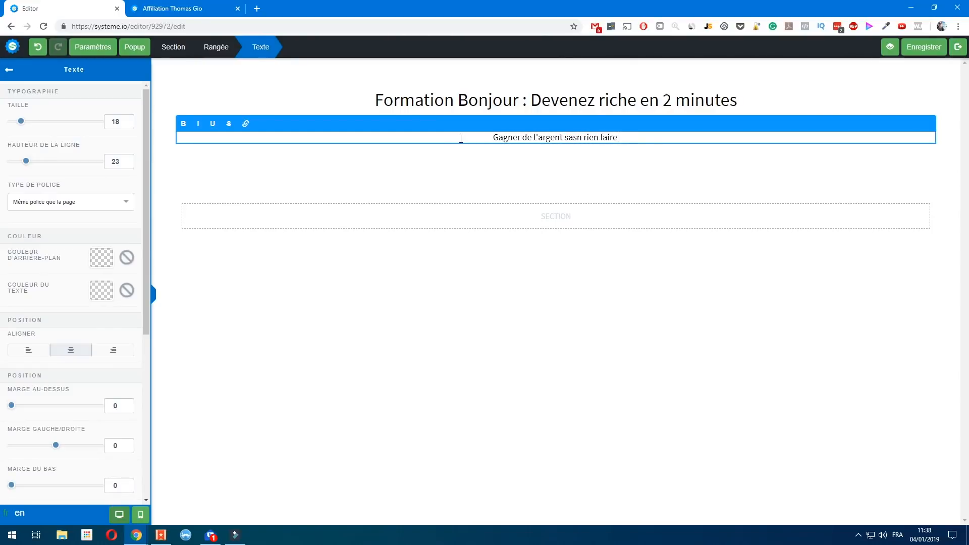
type("en restant chez vous")
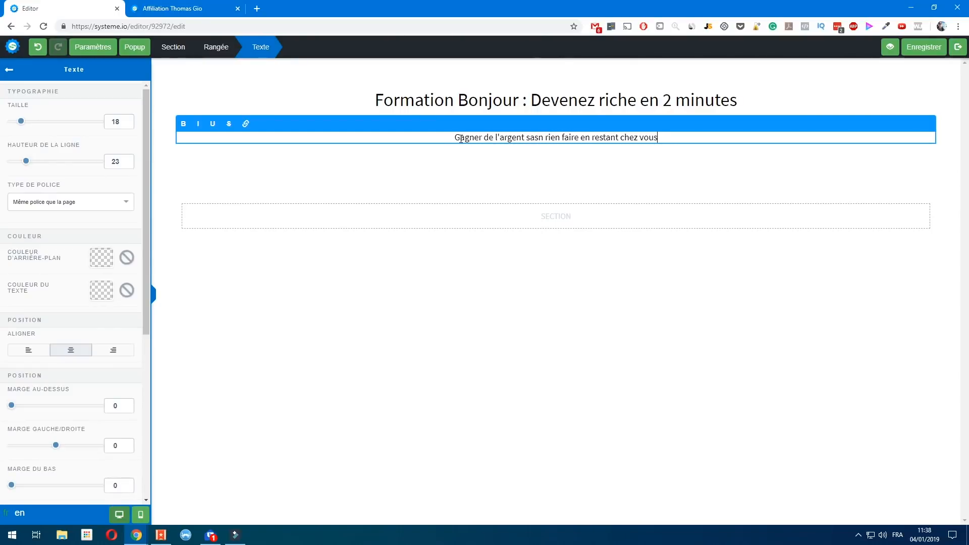
left_click(462, 157)
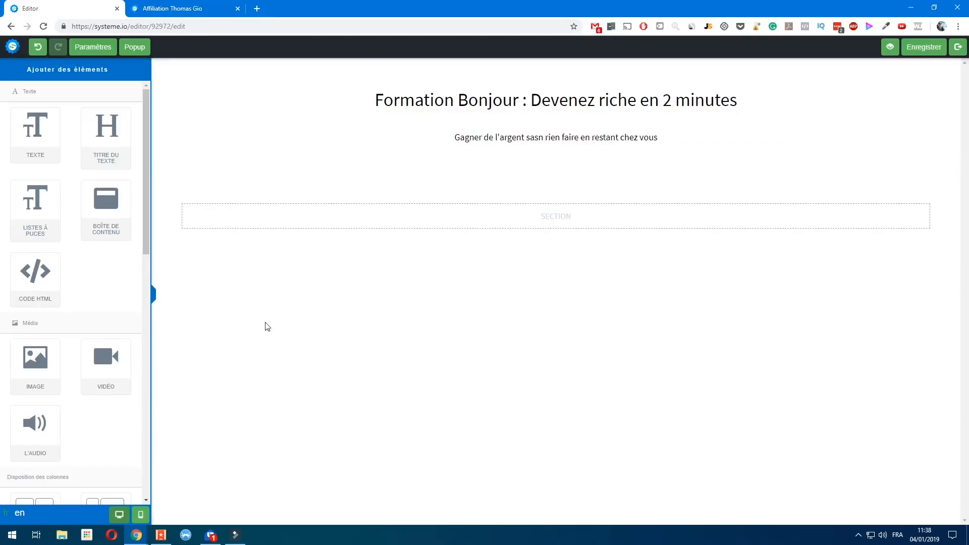
Step: Insert a two-column row above the title, with a narrow first column and a wide second column
scroll(83, 407, "down", 5)
mouse_move(37, 278)
left_mouse_down()
mouse_move(514, 93)
mouse_move(508, 117)
mouse_move(459, 85)
mouse_move(7, 290)
mouse_move(19, 285)
left_mouse_up()
left_click_drag(101, 272, 460, 95)
left_click(442, 167)
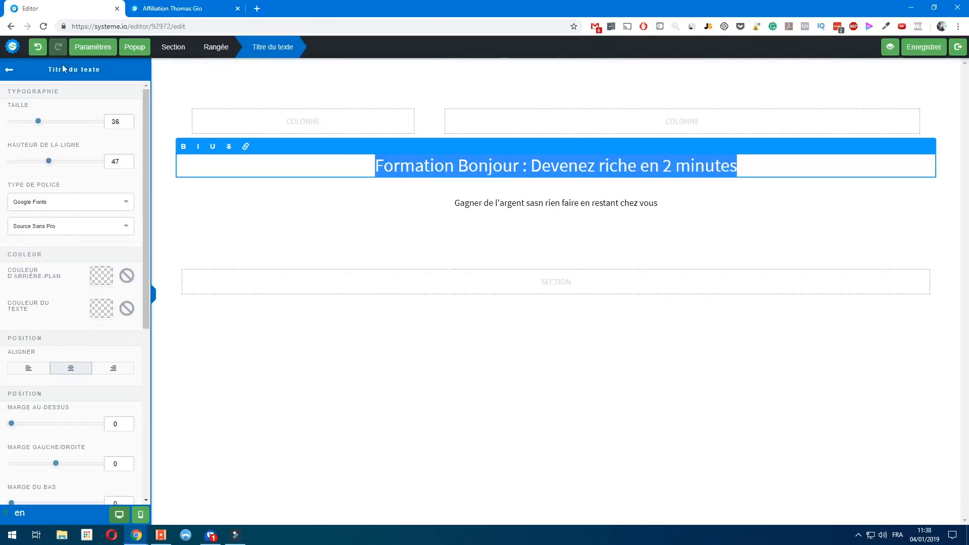
left_click(432, 327)
Step: Add a title element to the wide column and paste in the existing title text "Formation Bonjour : Devenez riche en 2 minutes"
left_click_drag(106, 133, 614, 146)
left_click(554, 169)
key("ctrl+c")
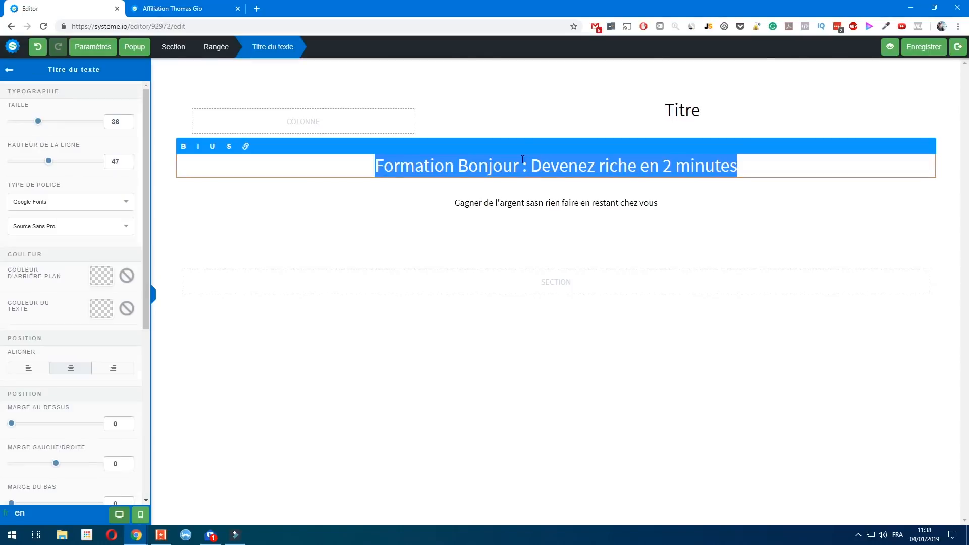
left_click(673, 117)
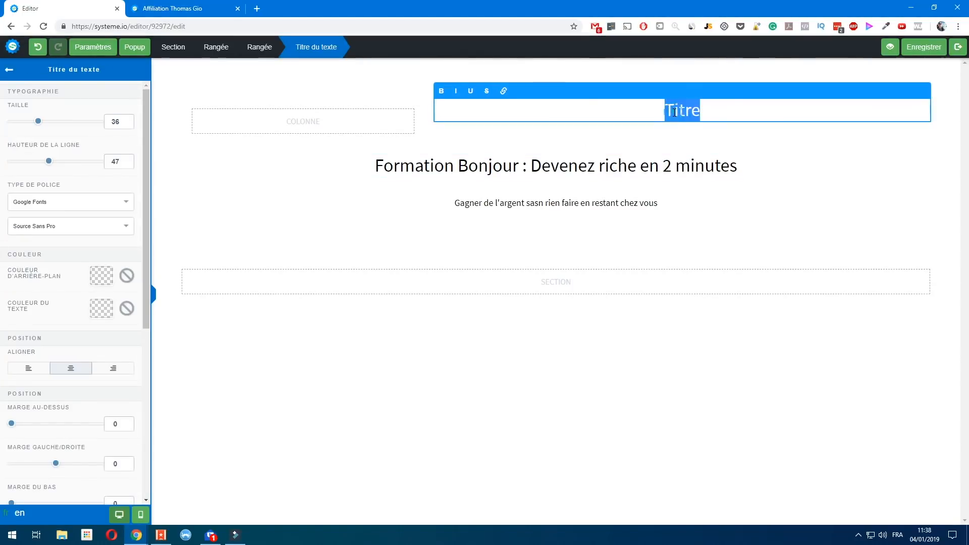
key("ctrl+v")
left_click(321, 192)
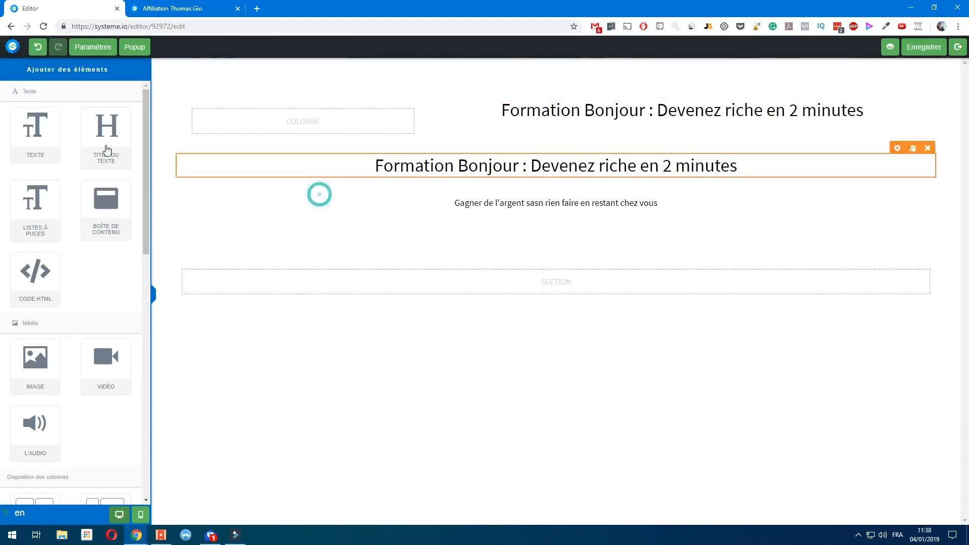
Step: Place an image element in the narrow column and insert the Instagram logo from the uploaded images
left_click_drag(40, 366, 340, 123)
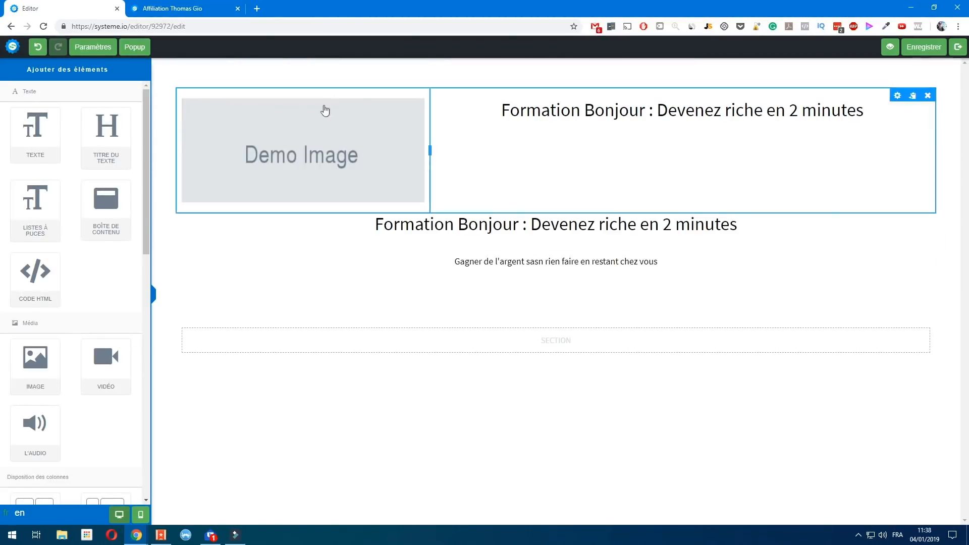
left_click(351, 134)
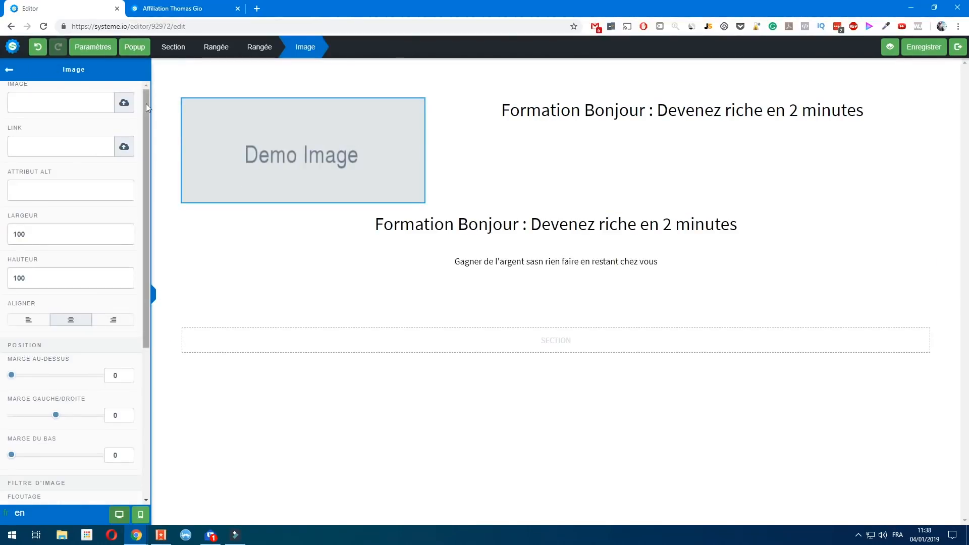
left_click(123, 103)
left_click(486, 174)
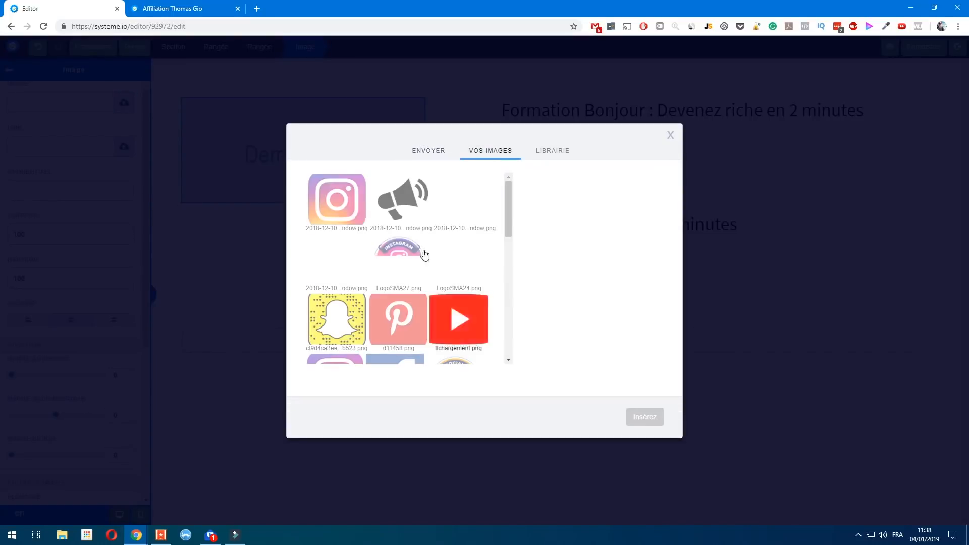
left_click(337, 198)
left_click(650, 417)
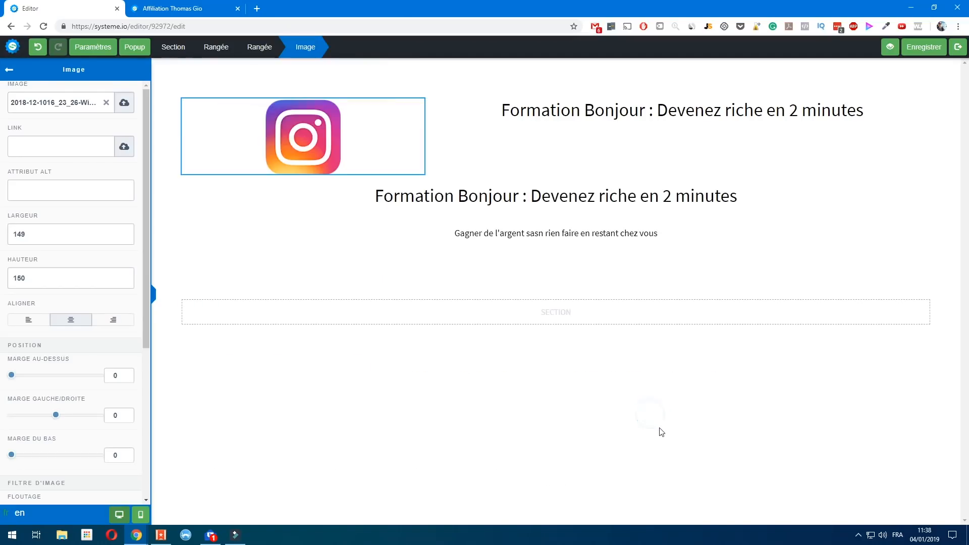
Step: Set the wide column title's line height to 100 and font size to 39, and look over its margin and visibility settings
double_click(608, 110)
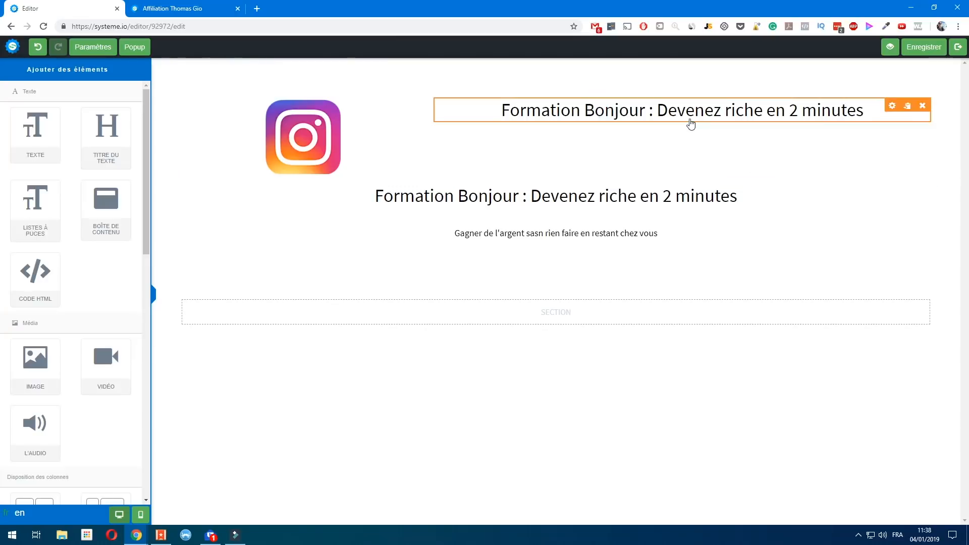
left_click_drag(50, 166, 163, 170)
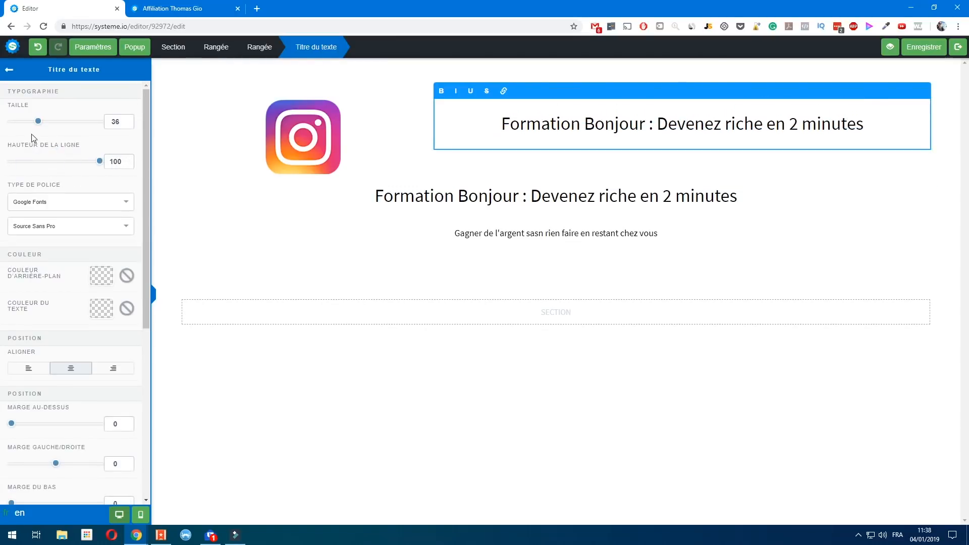
mouse_move(38, 121)
left_mouse_down()
mouse_move(70, 129)
mouse_move(42, 130)
left_mouse_up()
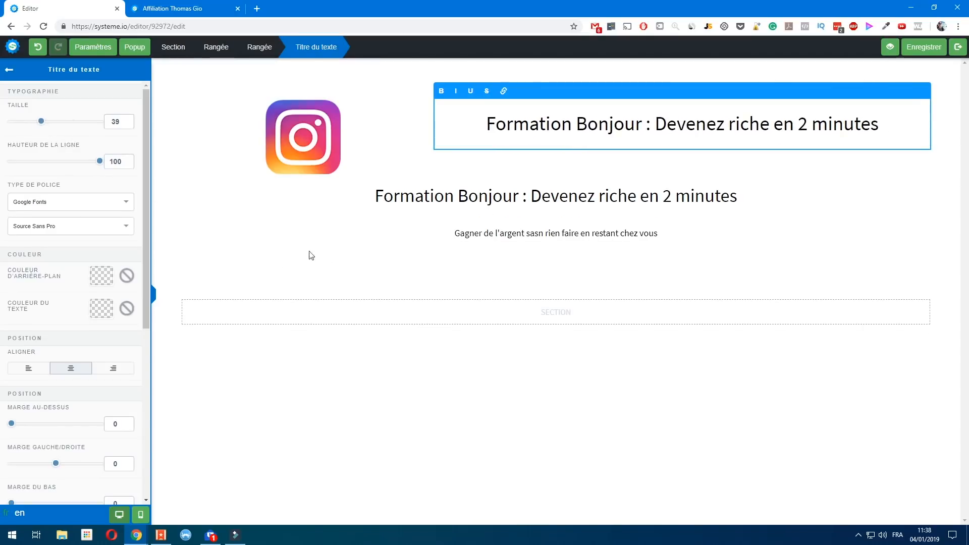
scroll(90, 386, "down", 2)
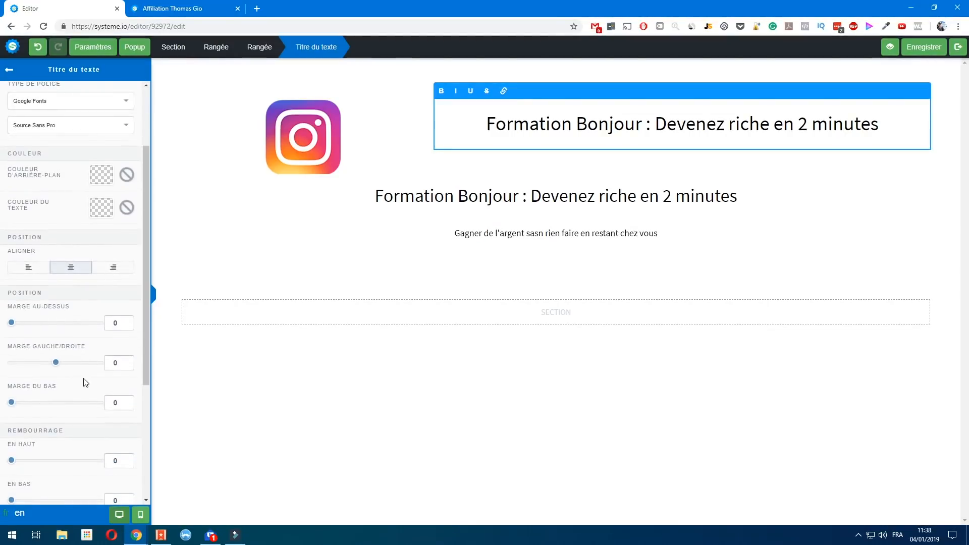
scroll(13, 415, "down", 3)
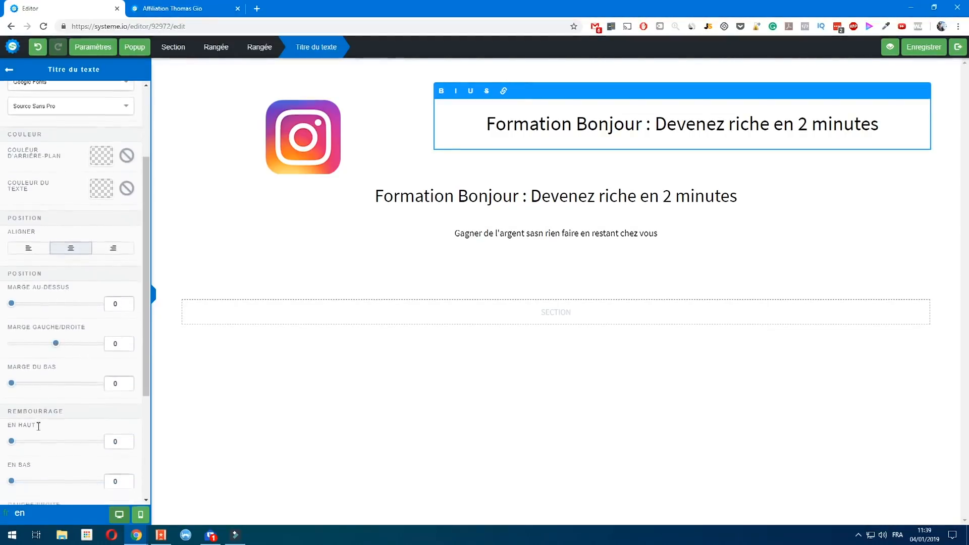
scroll(81, 375, "down", 1)
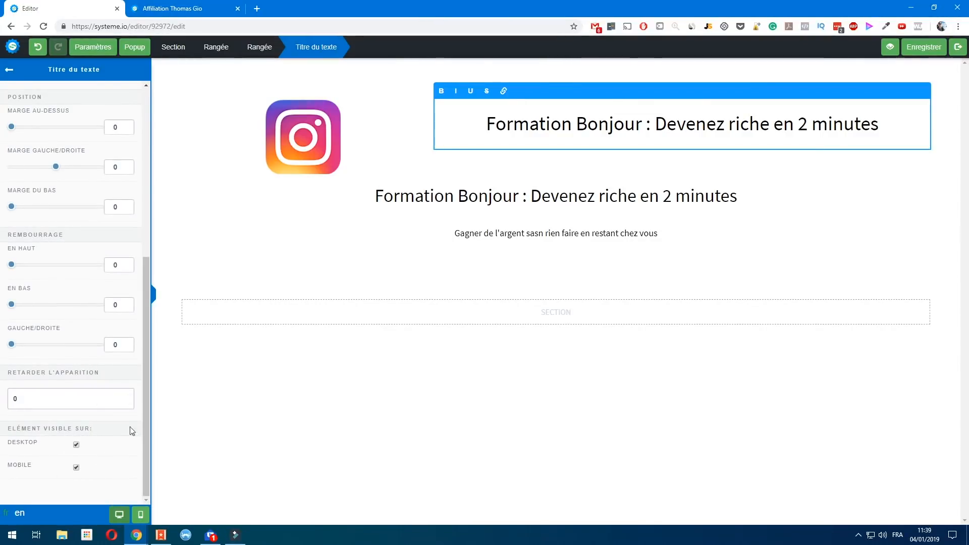
scroll(56, 317, "up", 6)
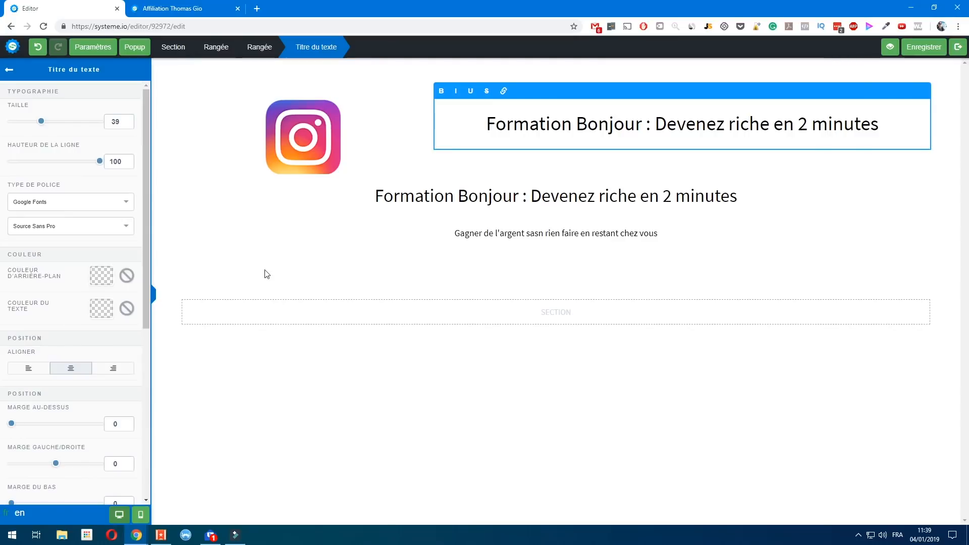
Step: Delete the original duplicate title below the two-column row
left_click(433, 195)
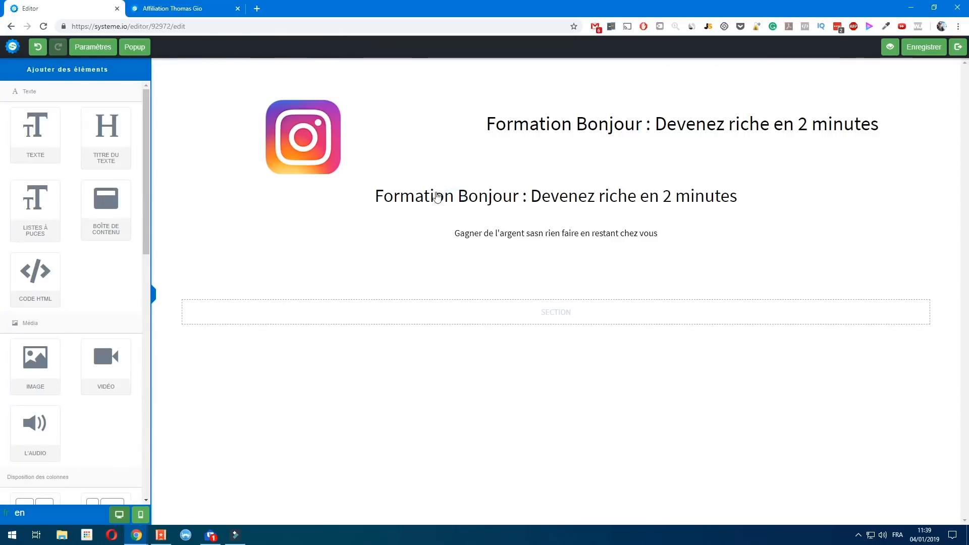
triple_click(451, 195)
left_click(666, 202)
left_click(822, 216)
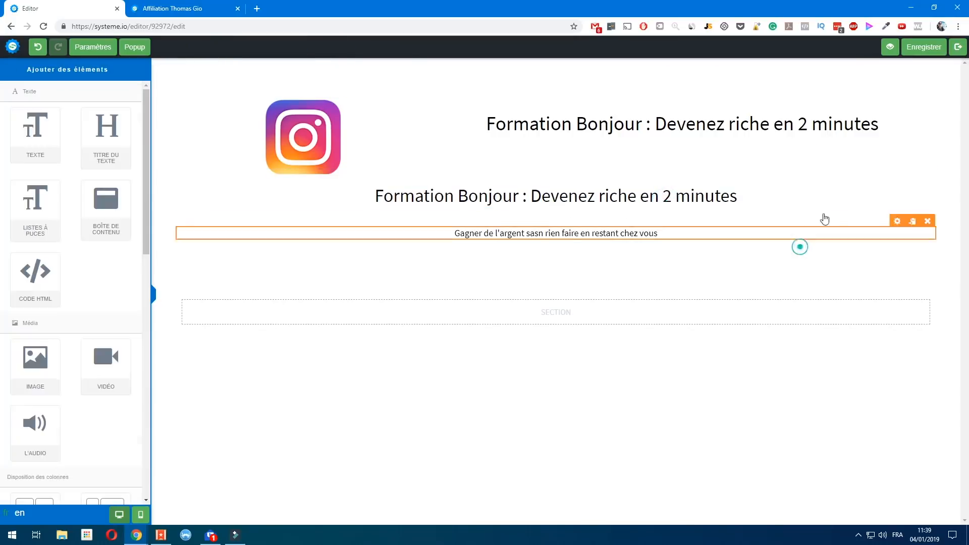
left_click(928, 181)
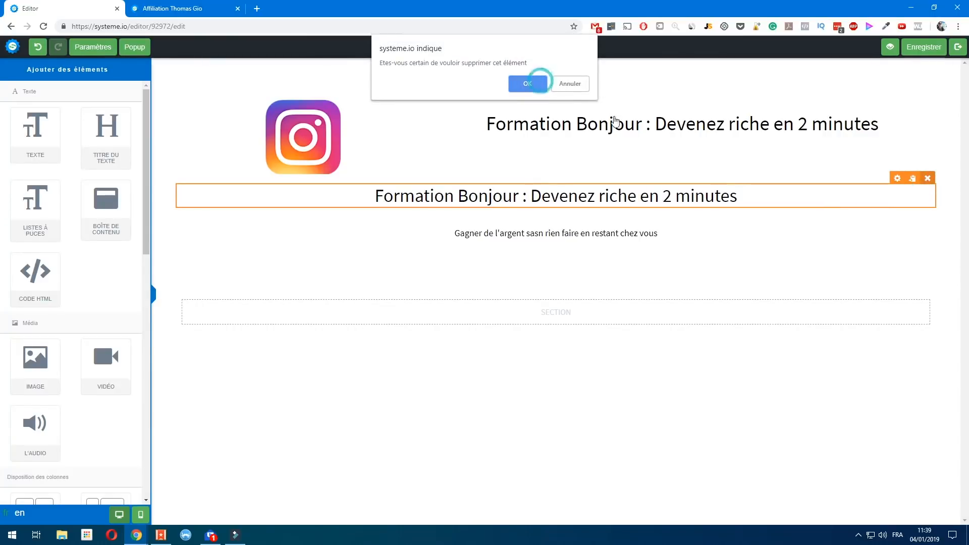
left_click(523, 84)
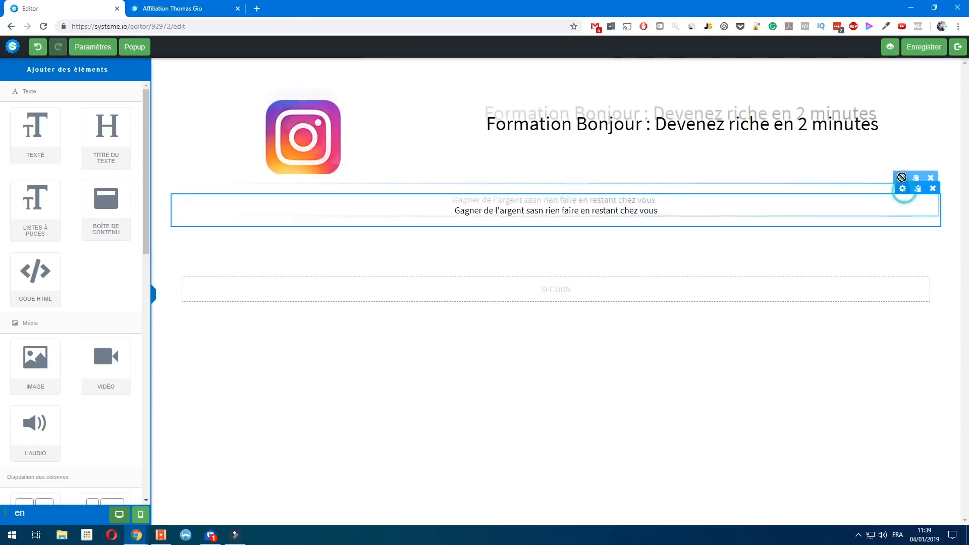
Step: Move the subtitle under the title in the wide column and correct "sasn" to "sans"
left_click(902, 192)
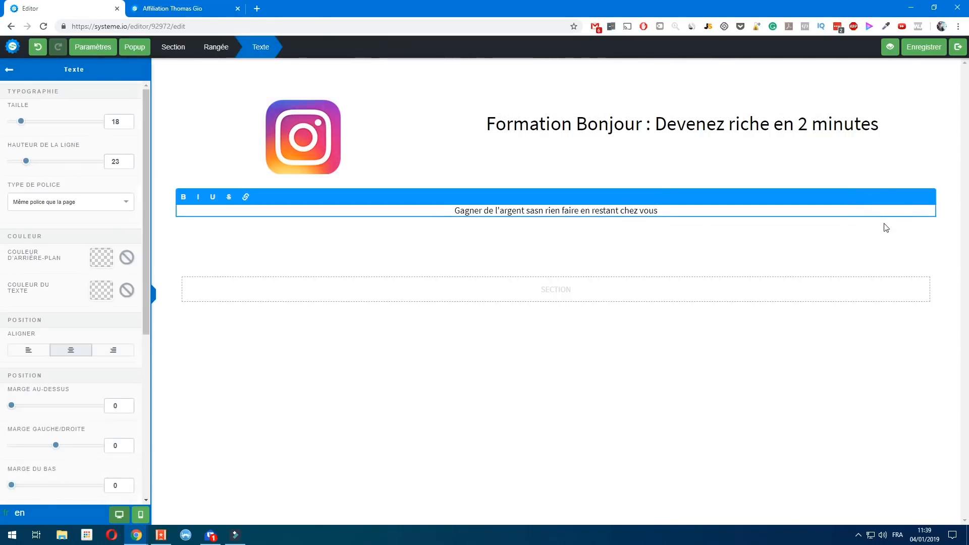
left_click(883, 225)
left_click_drag(894, 177, 883, 135)
left_click(670, 162)
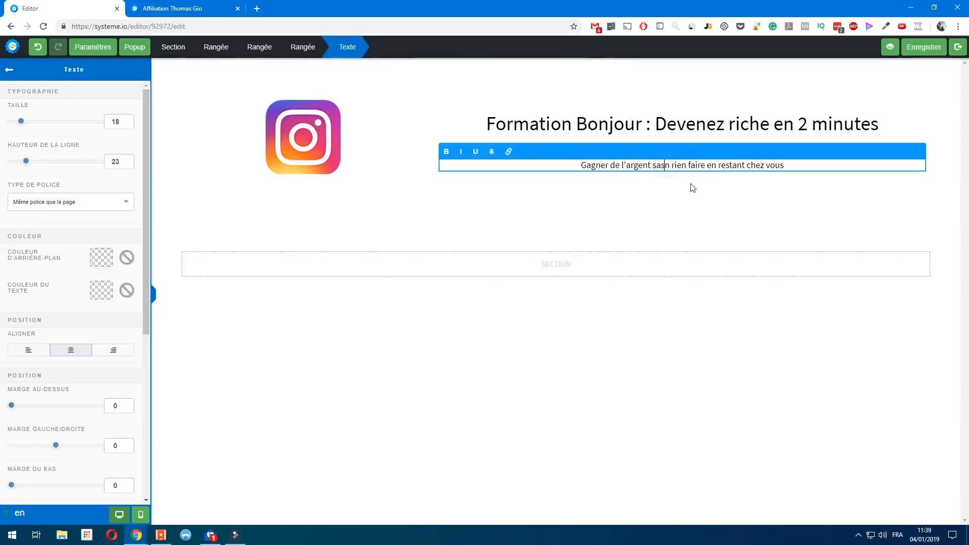
key("BackSpace")
key("Right")
type("s")
left_click(680, 195)
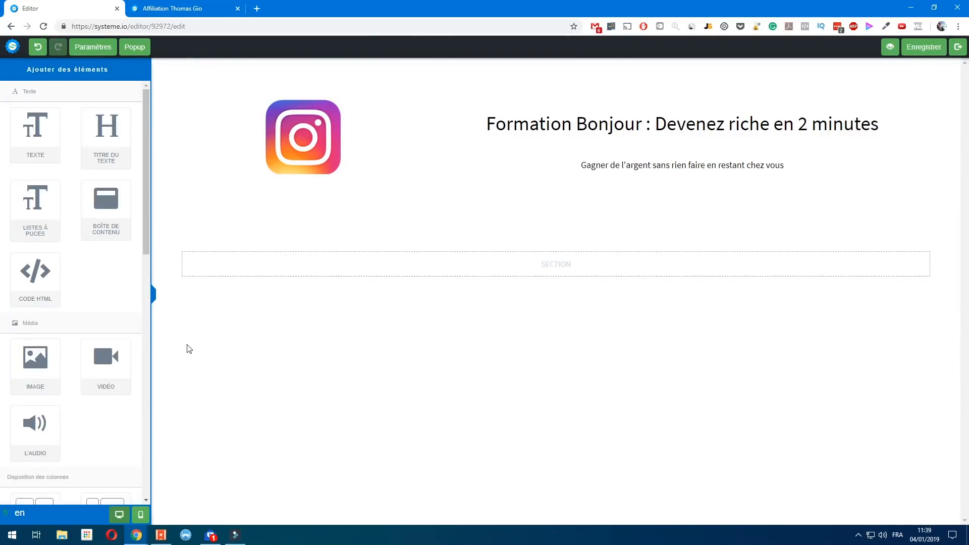
Step: Add a video element to the empty section beneath the logo and title row
left_click_drag(106, 363, 541, 294)
scroll(543, 303, "down", 4)
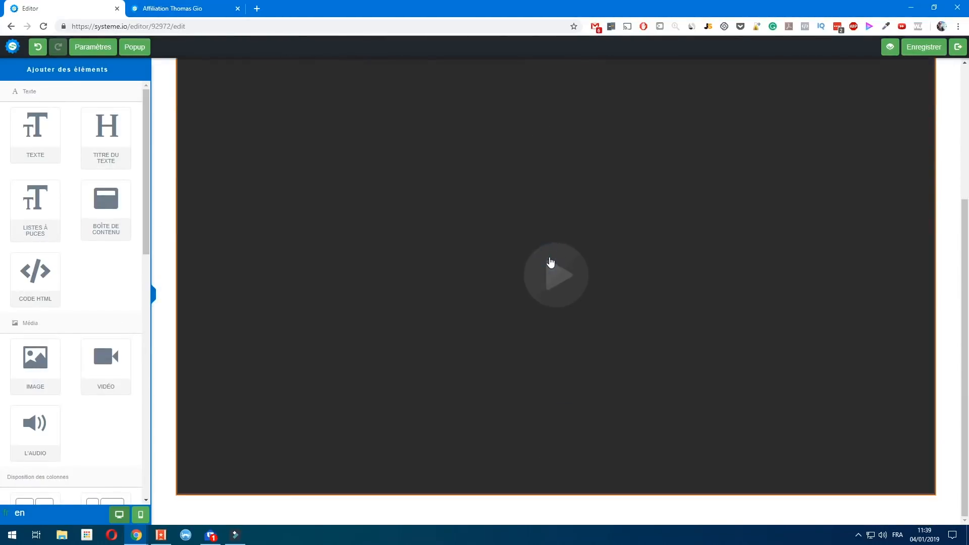
scroll(431, 272, "up", 4)
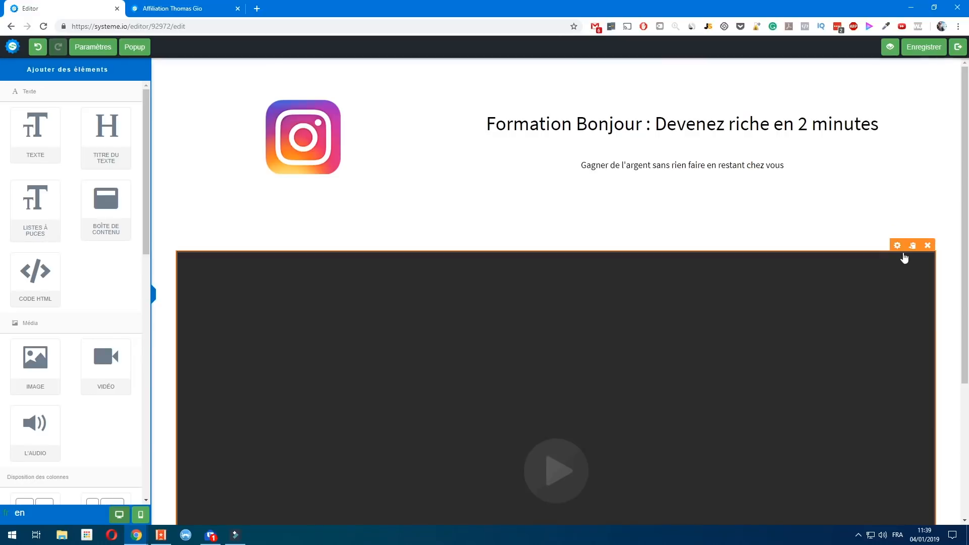
Step: Examine the video element's settings, including the available video types and the YouTube URL
left_click(897, 246)
left_click(60, 102)
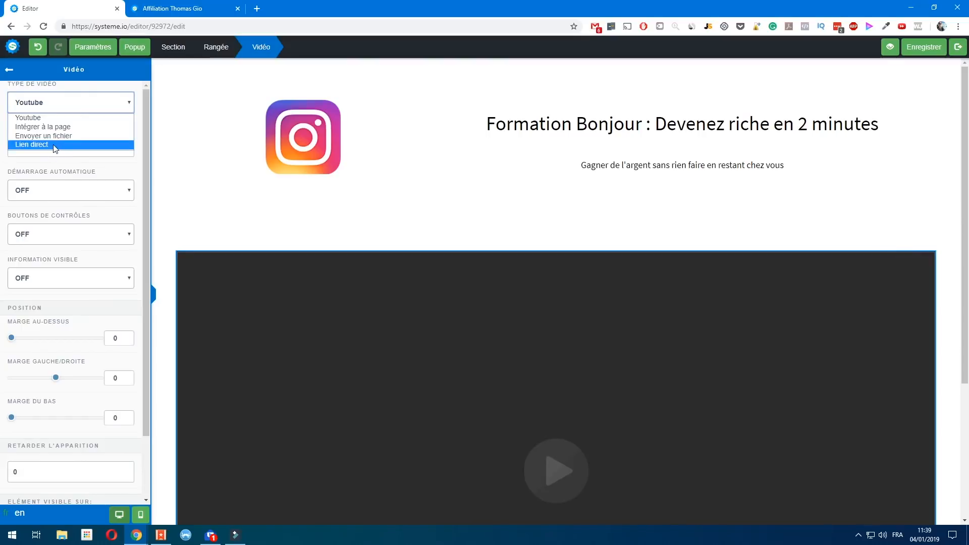
left_click(95, 169)
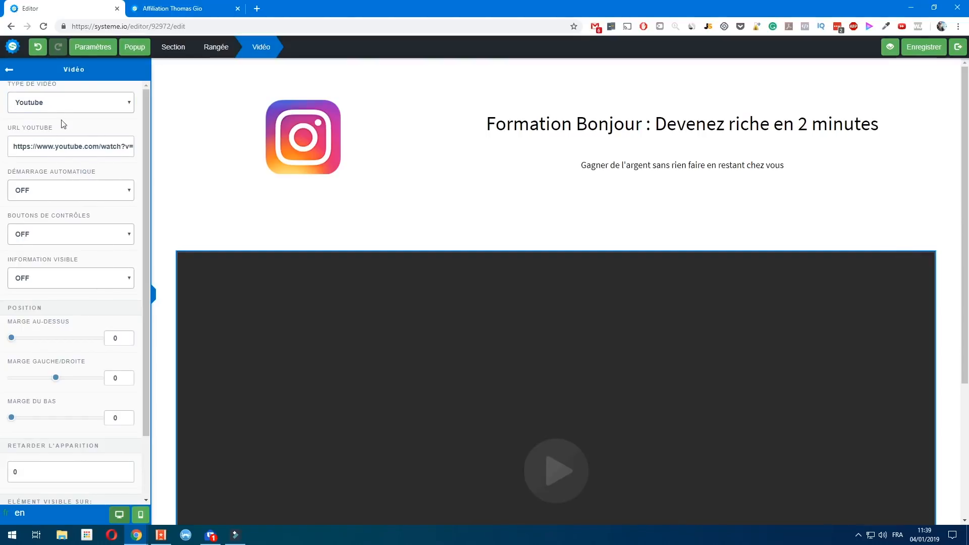
left_click(59, 107)
left_click(56, 107)
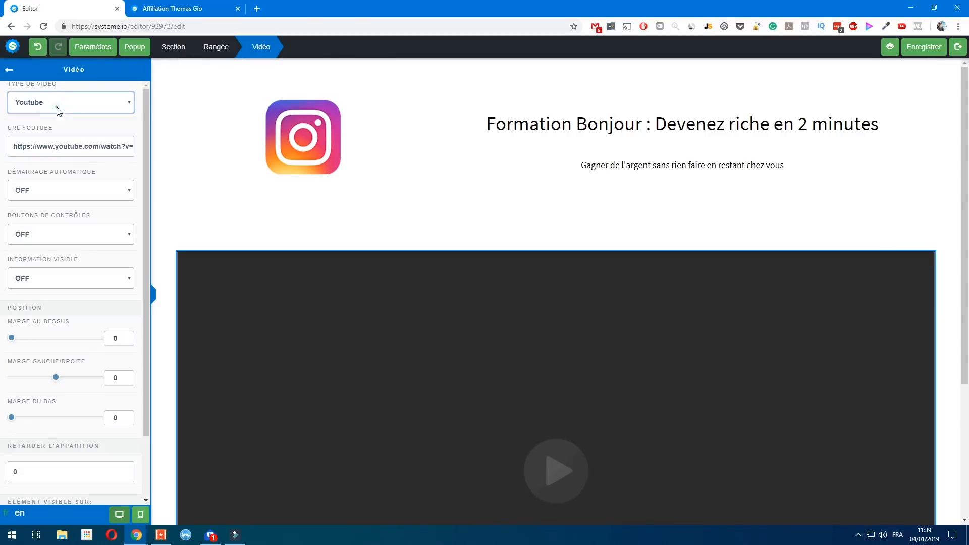
left_click_drag(121, 147, 187, 161)
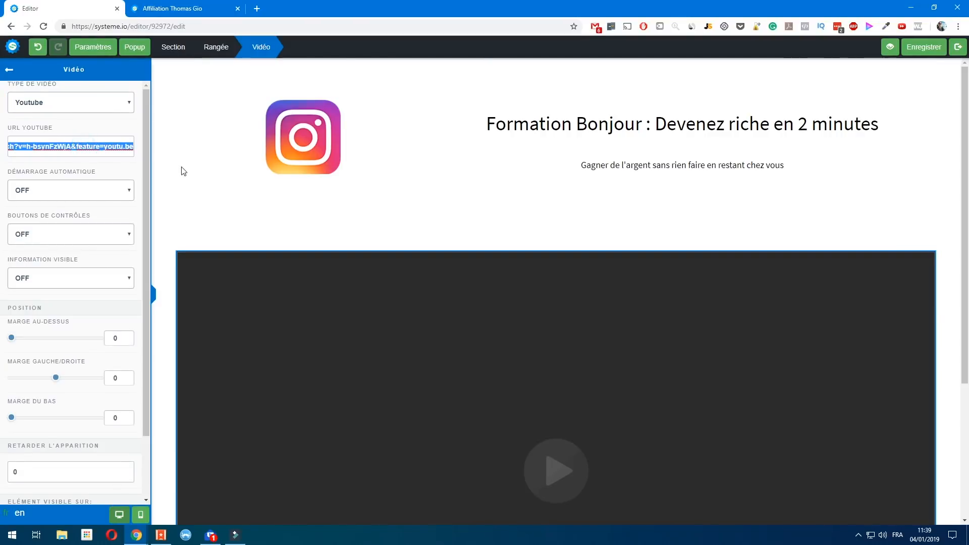
left_click(184, 171)
scroll(535, 277, "down", 4)
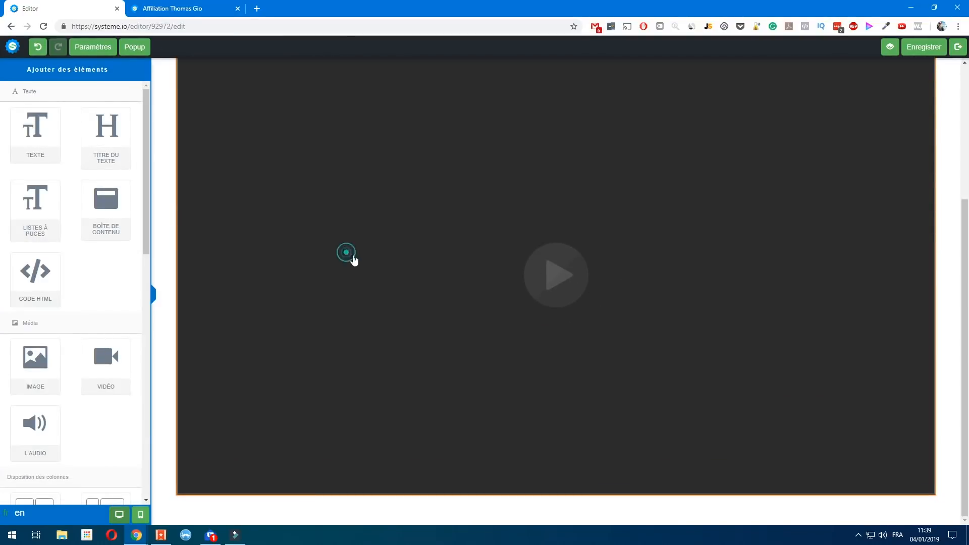
Step: Review the video element's playback and margin settings and its placement beneath the logo and title row
scroll(783, 242, "up", 4)
left_click(900, 251)
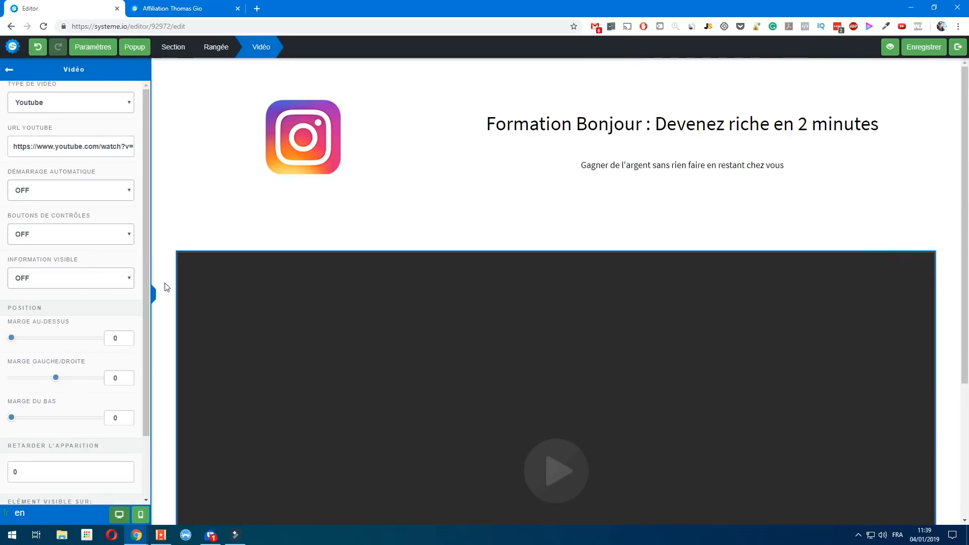
scroll(124, 339, "down", 2)
scroll(112, 369, "up", 2)
left_click(439, 214)
scroll(645, 322, "down", 4)
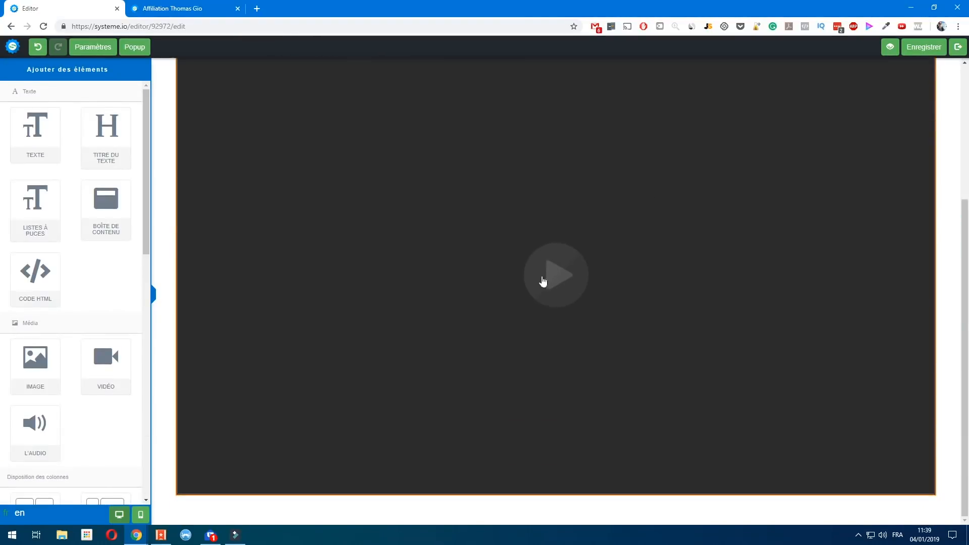
scroll(504, 261, "up", 4)
scroll(512, 289, "down", 4)
scroll(47, 223, "down", 2)
scroll(47, 225, "up", 1)
scroll(47, 232, "up", 2)
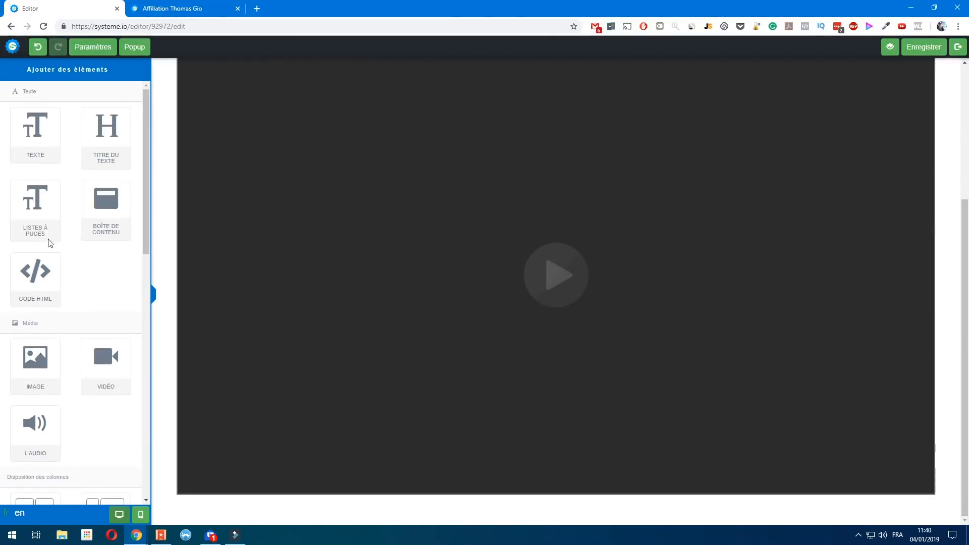
Step: Add a content box directly beneath the video
mouse_move(25, 135)
left_mouse_down()
mouse_move(376, 348)
mouse_move(93, 238)
mouse_move(31, 142)
left_mouse_up()
scroll(59, 236, "down", 2)
scroll(116, 230, "up", 1)
left_click_drag(106, 157, 426, 504)
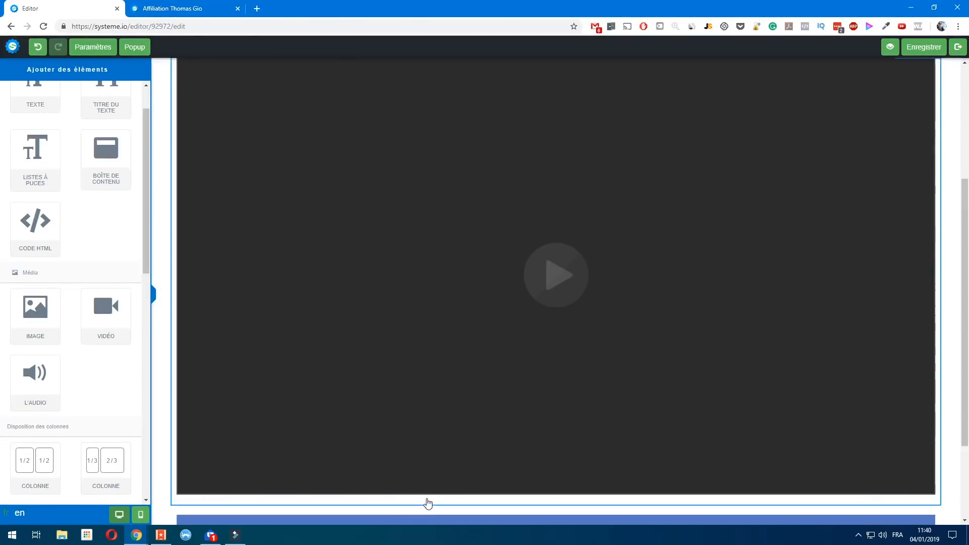
scroll(435, 469, "down", 3)
Step: Set the content box's header title to "Module 1"
left_click(359, 453)
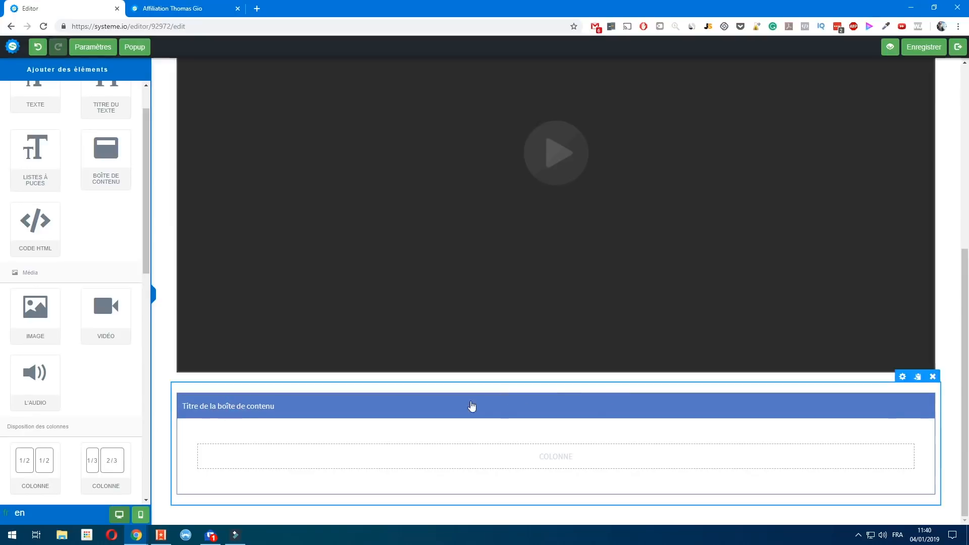
left_click(899, 387)
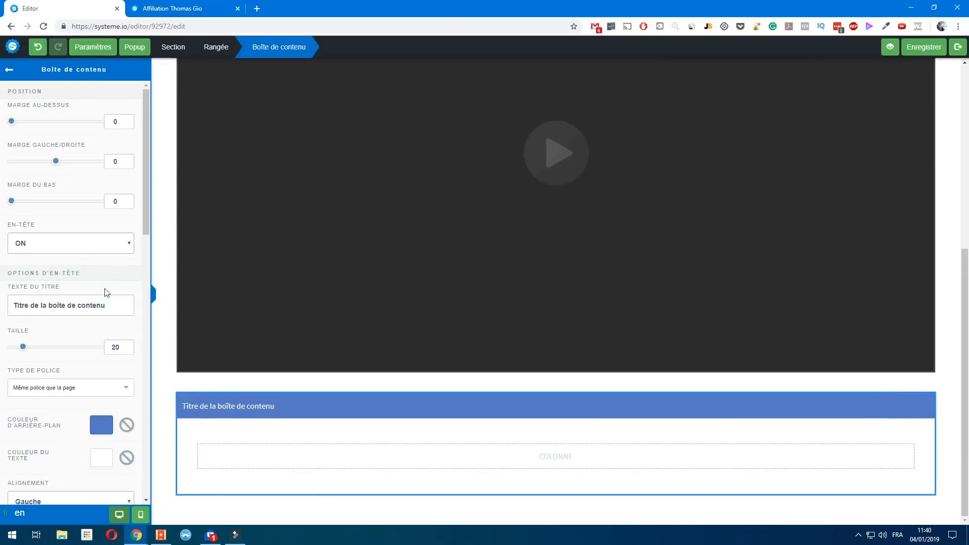
triple_click(86, 312)
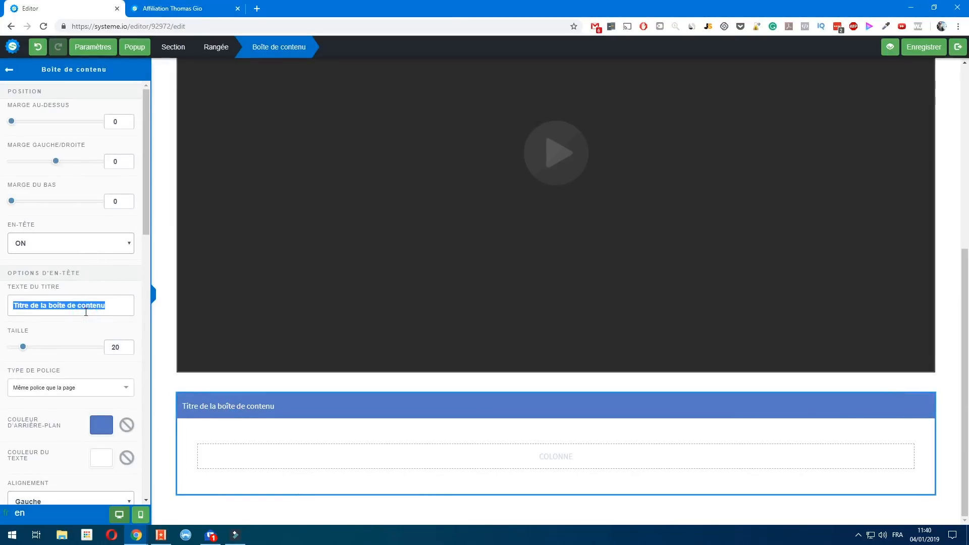
type("Module 1")
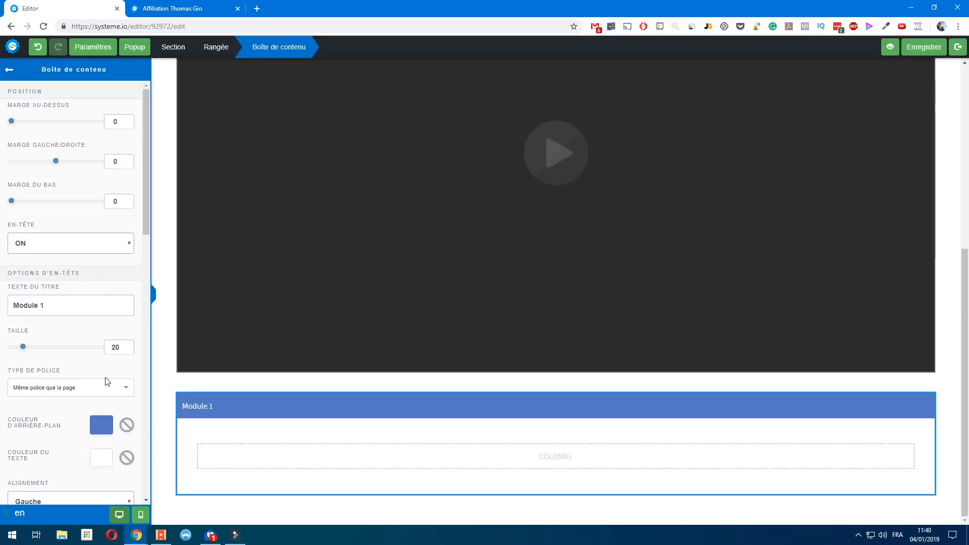
left_click(238, 452)
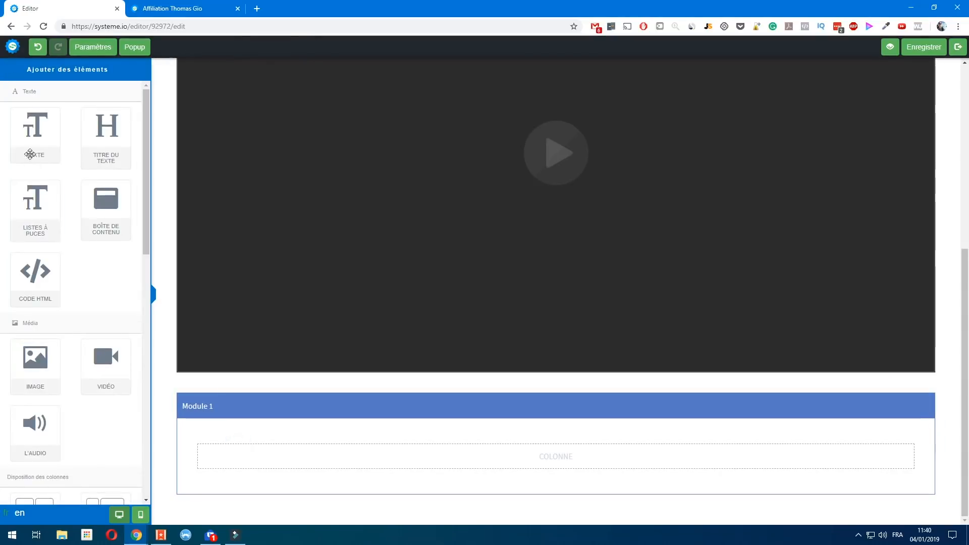
Step: Add a text element inside the Module 1 box reading "dans ce module nous verrons comment créer un business en ligne ...."
left_click_drag(33, 151, 260, 463)
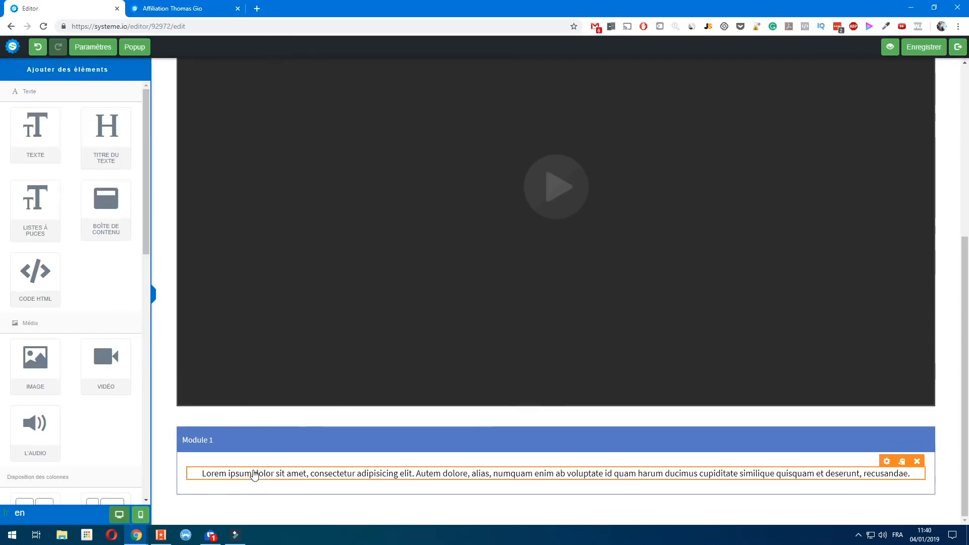
left_click(254, 472)
type("dans ce")
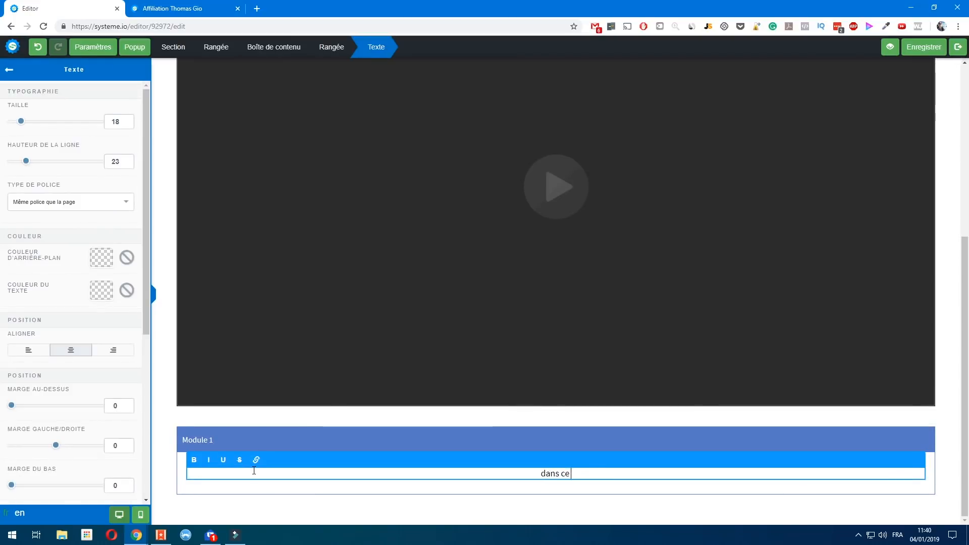
type(" module nous verrons ")
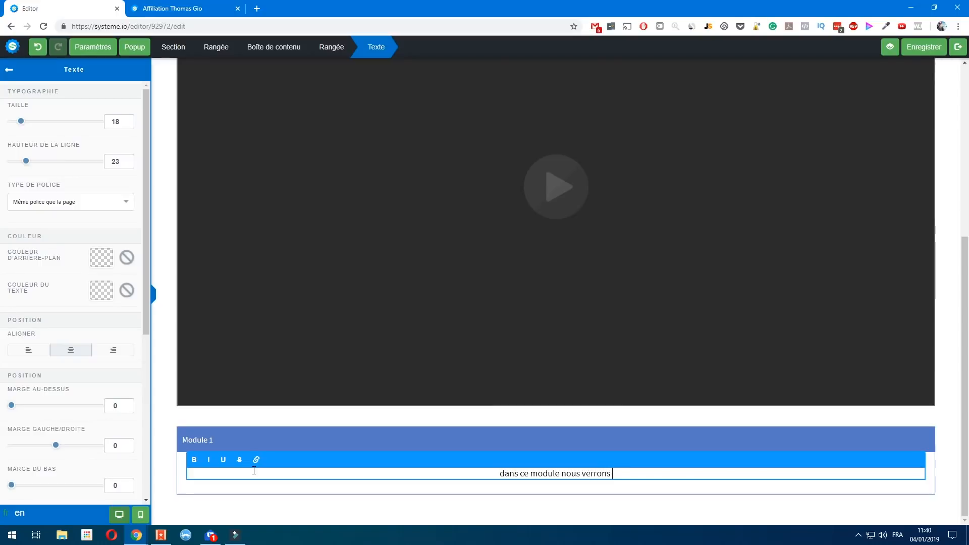
type("comment créer un bus")
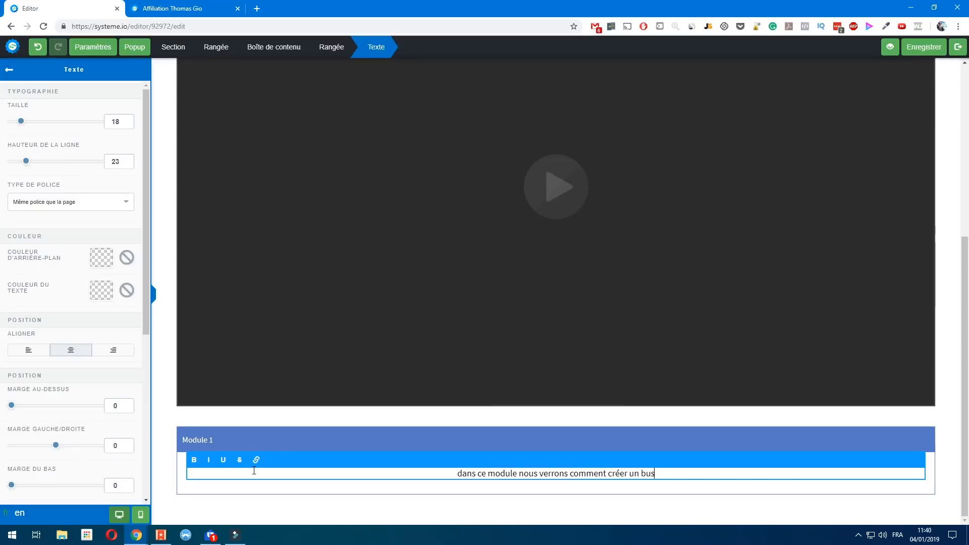
type("iness en ligne")
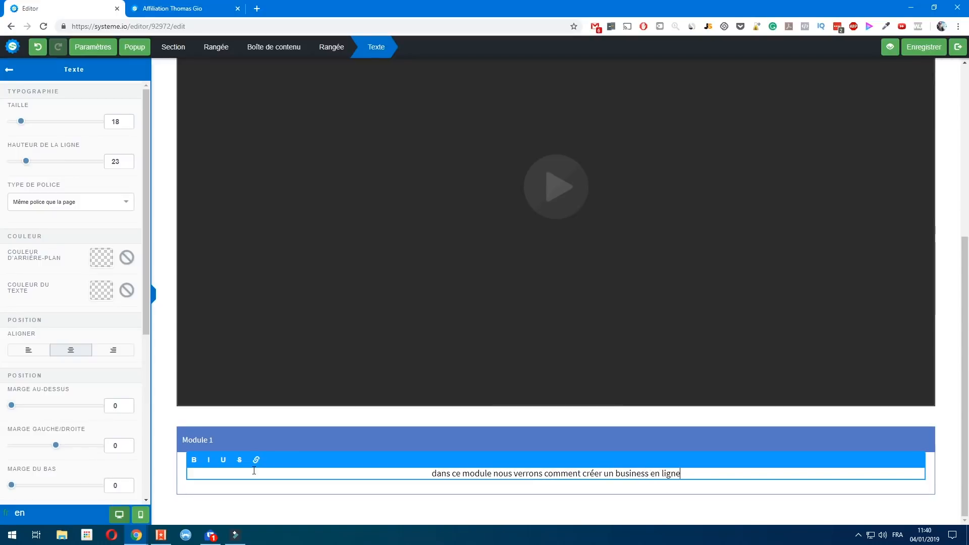
type(" ....")
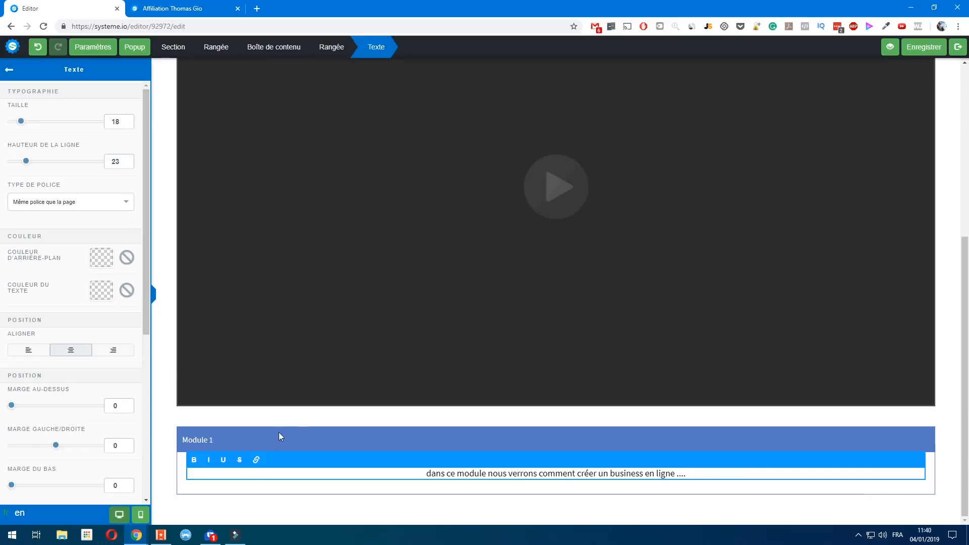
left_click(292, 422)
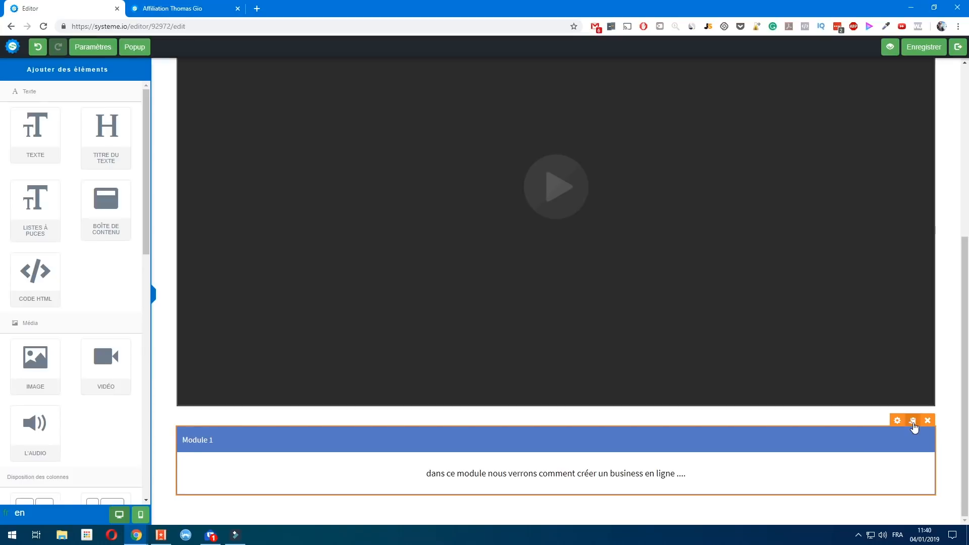
Step: Duplicate the Module 1 content box and title the copy "Module 2"
left_click(913, 421)
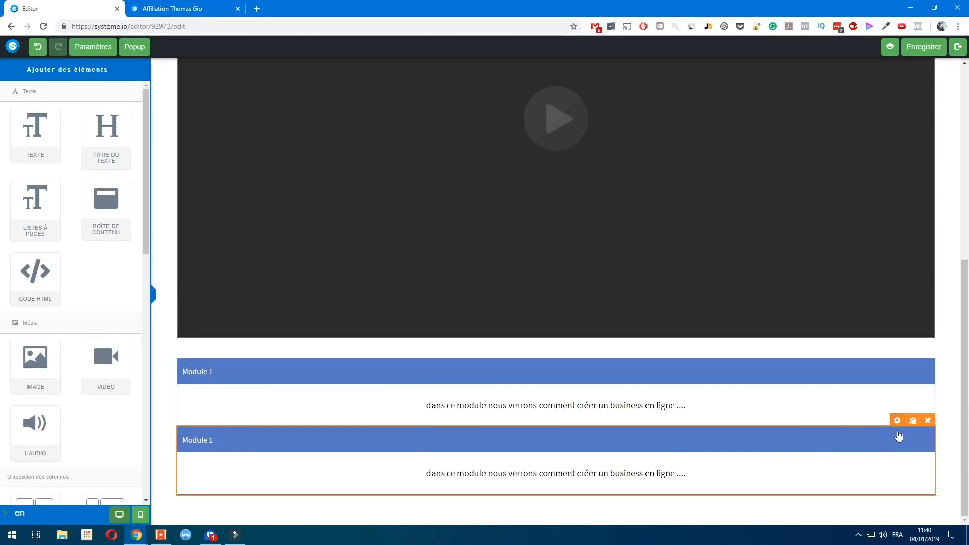
left_click(757, 429)
key("BackSpace")
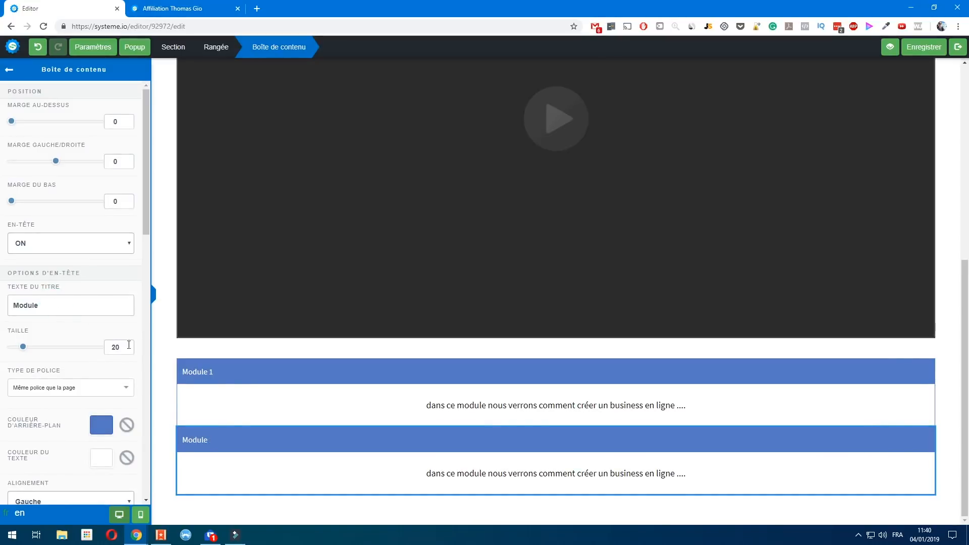
left_click(243, 438)
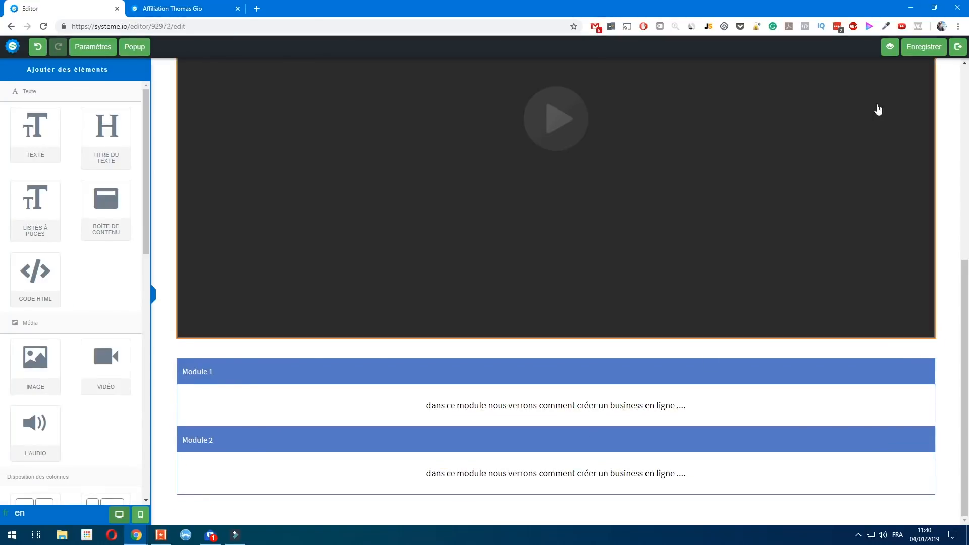
Step: Save the sales page
left_click(920, 49)
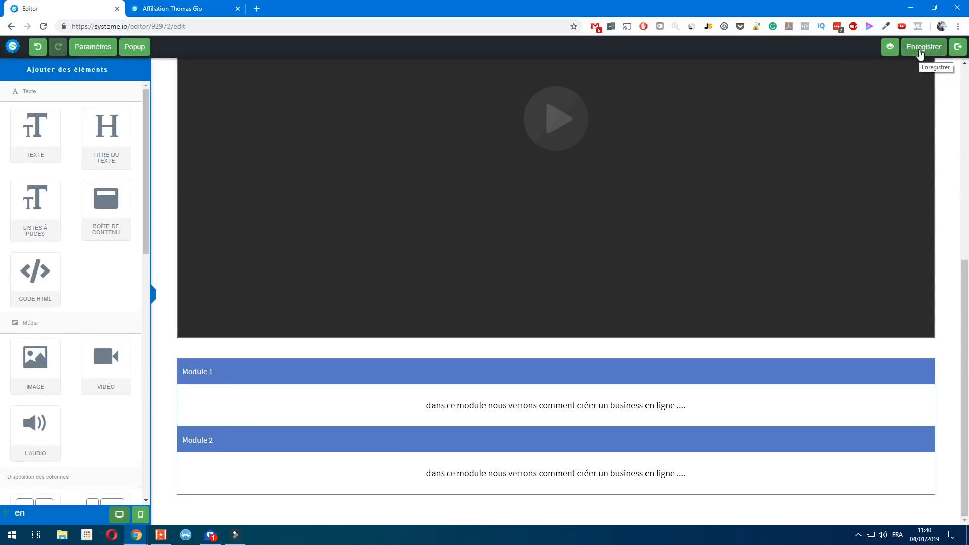
left_click(920, 52)
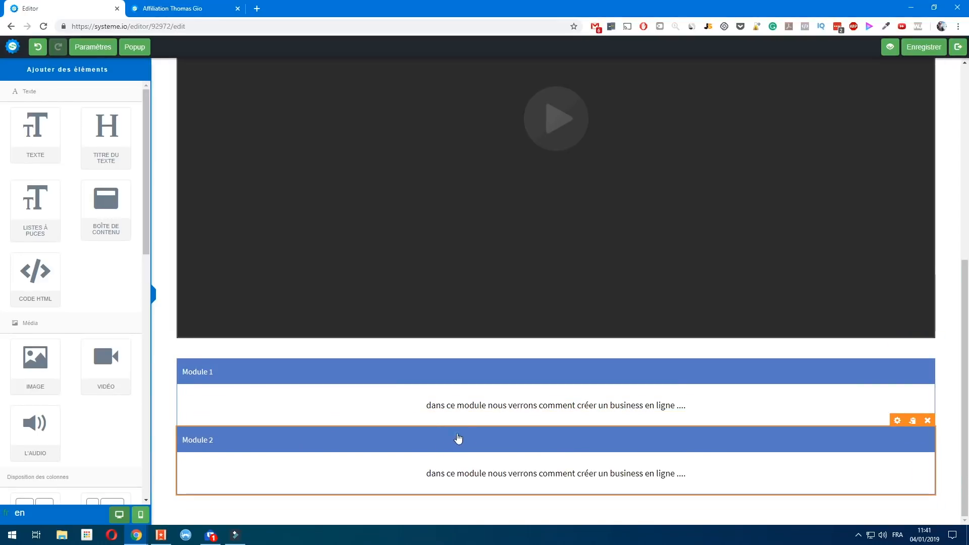
Step: Add two empty sections beneath the module boxes
scroll(89, 262, "down", 7)
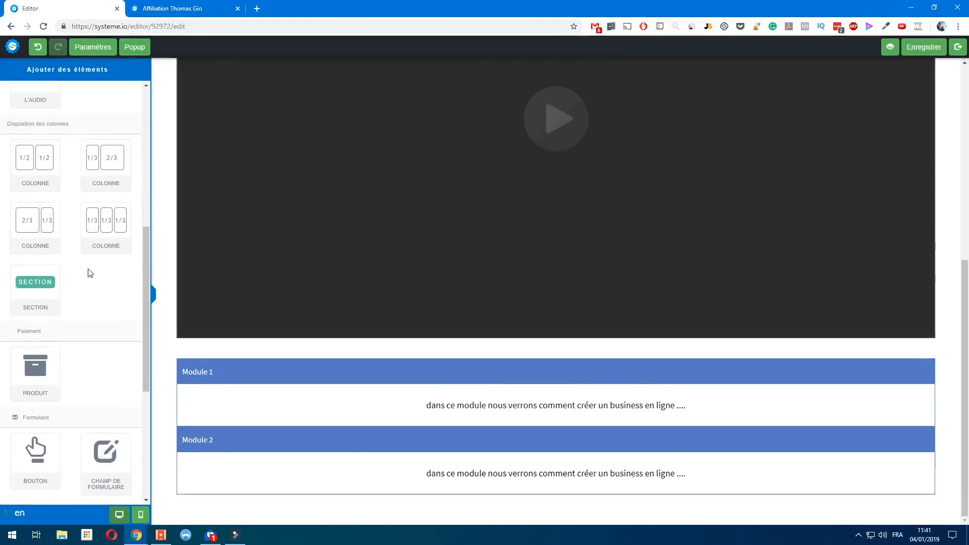
scroll(85, 315, "down", 1)
left_click_drag(35, 237, 530, 380)
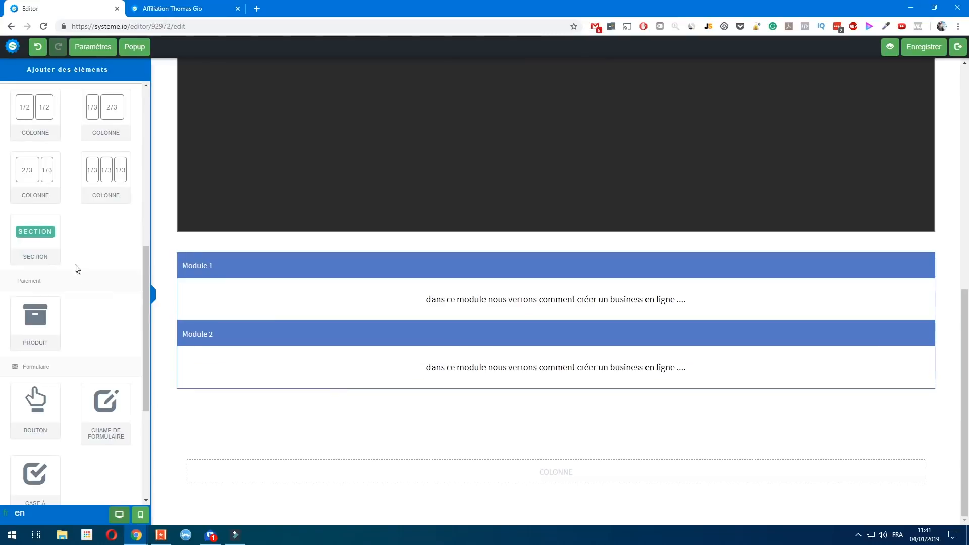
left_click_drag(45, 247, 450, 426)
Step: Move the Module 2 box into the first empty section, above its blank column row
scroll(50, 303, "down", 4)
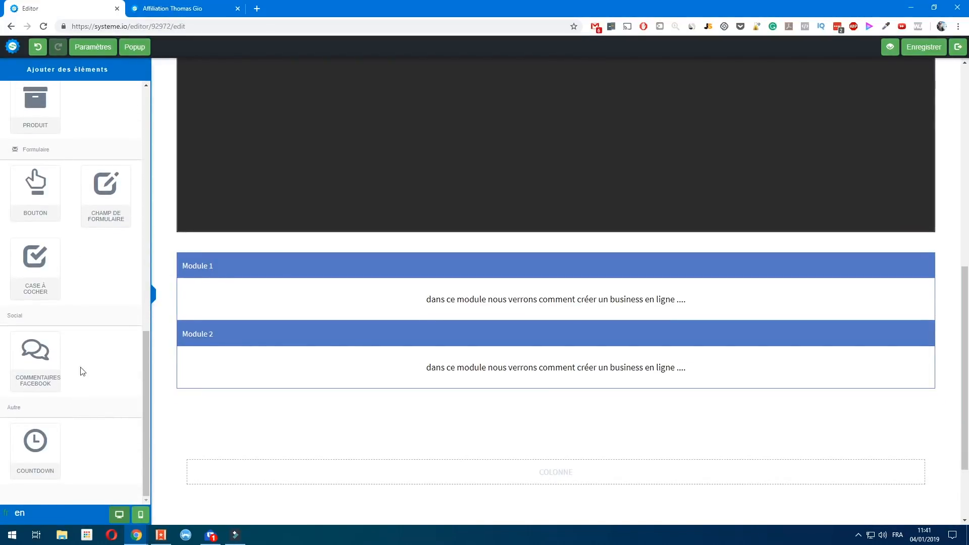
scroll(80, 368, "up", 10)
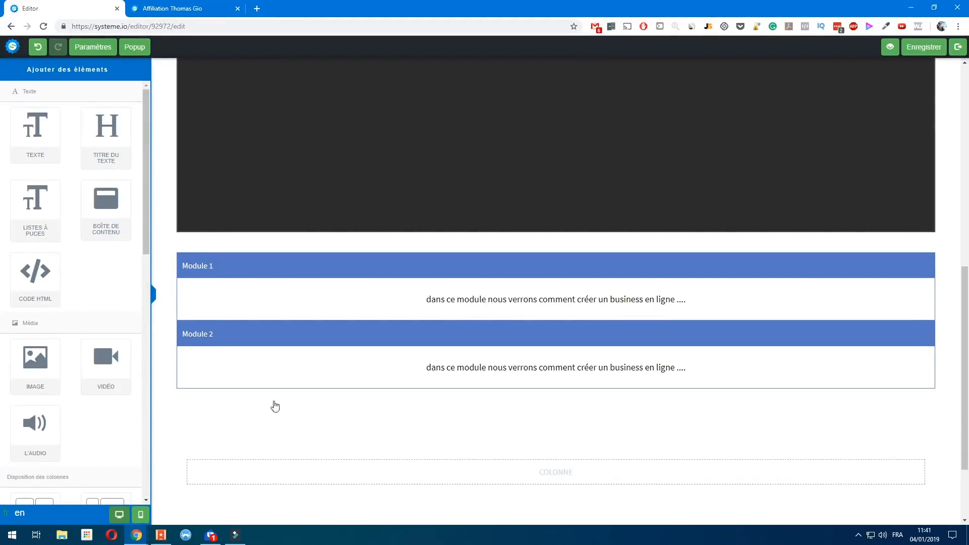
left_click_drag(381, 369, 374, 460)
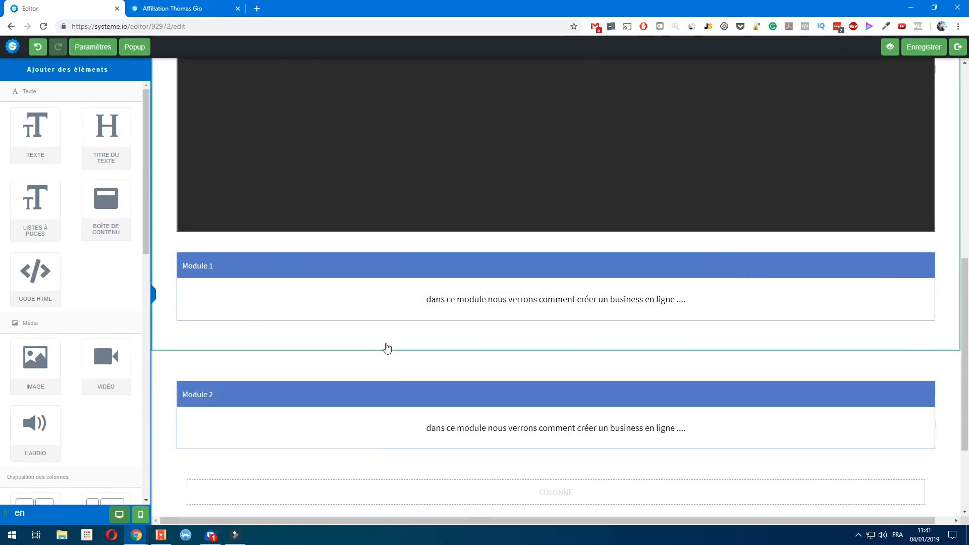
scroll(388, 363, "down", 2)
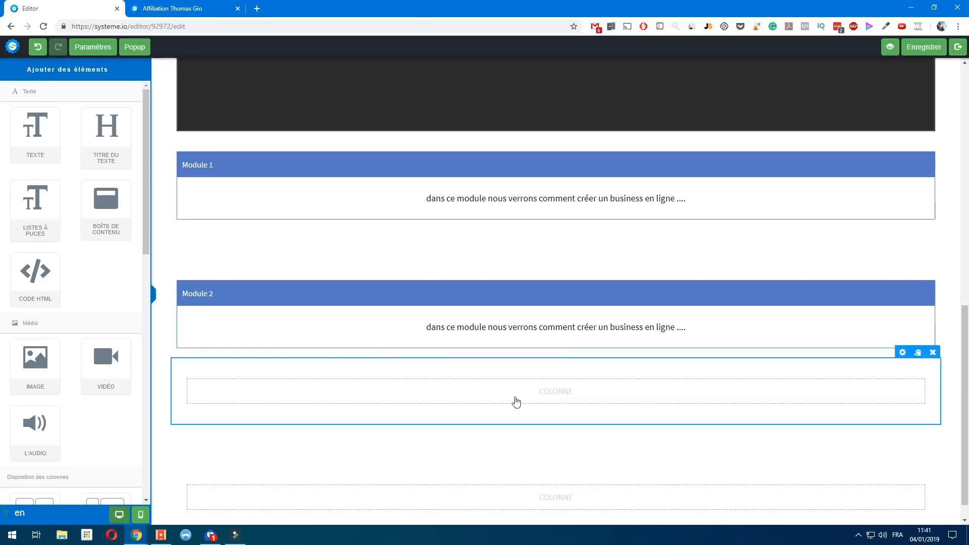
Step: Add a form field to the empty row under Module 2 and set its data type to Prénom
scroll(91, 334, "down", 10)
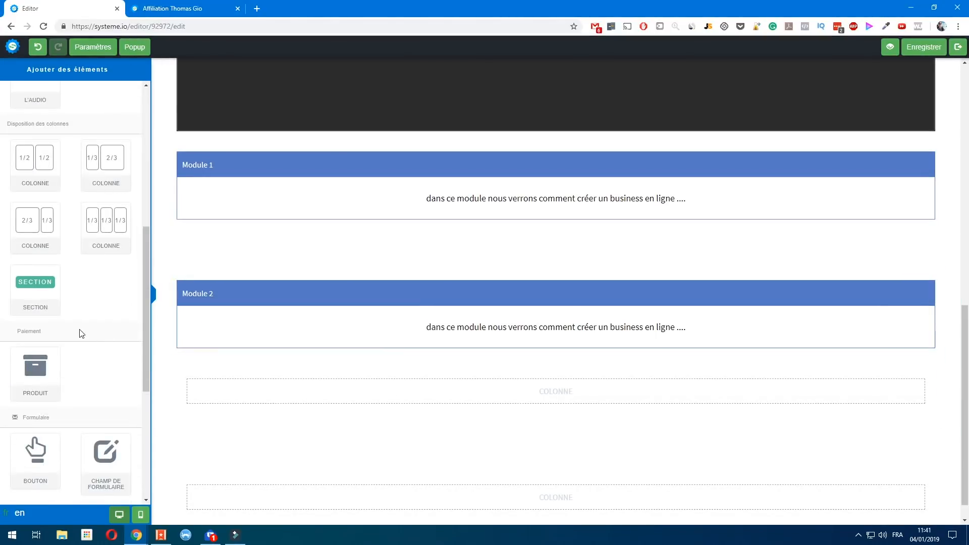
left_click_drag(100, 325, 461, 409)
left_click(244, 396)
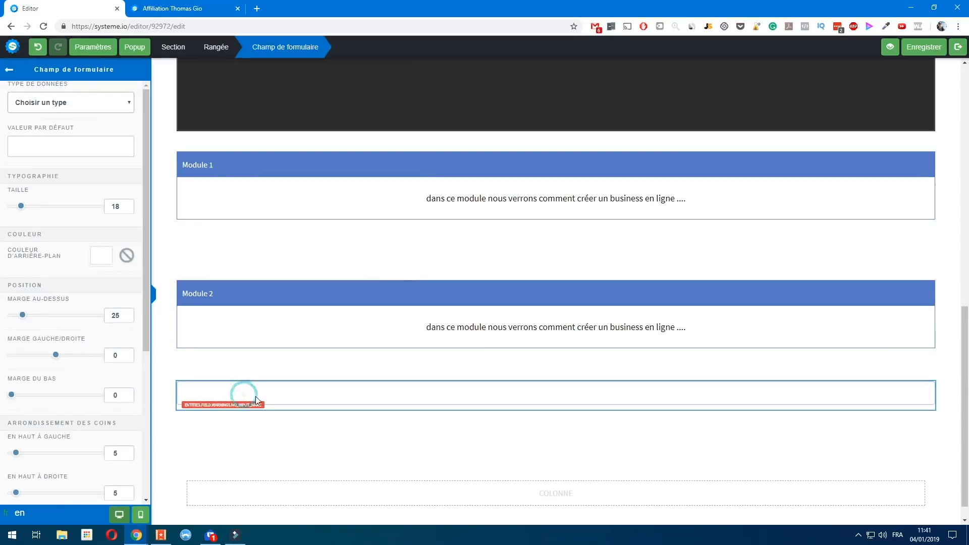
left_click(89, 110)
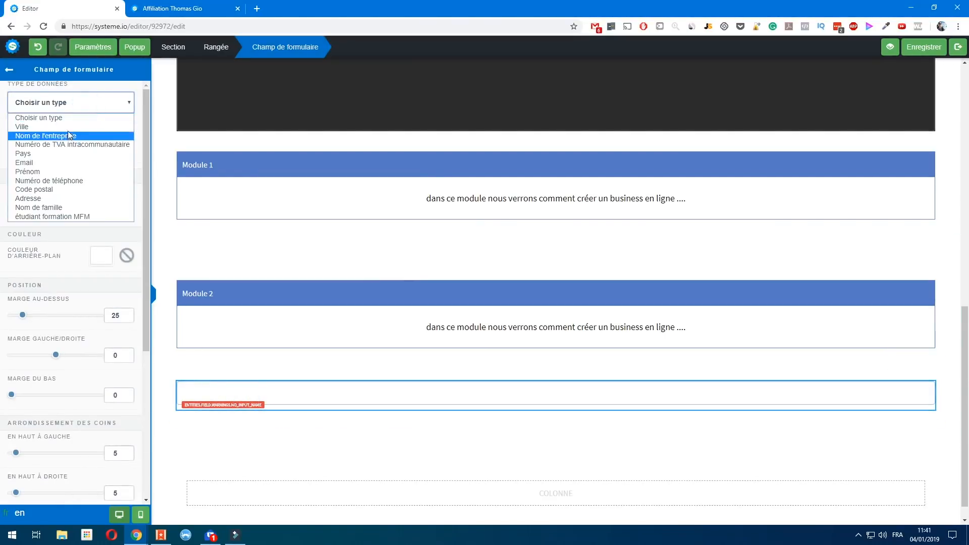
left_click(47, 171)
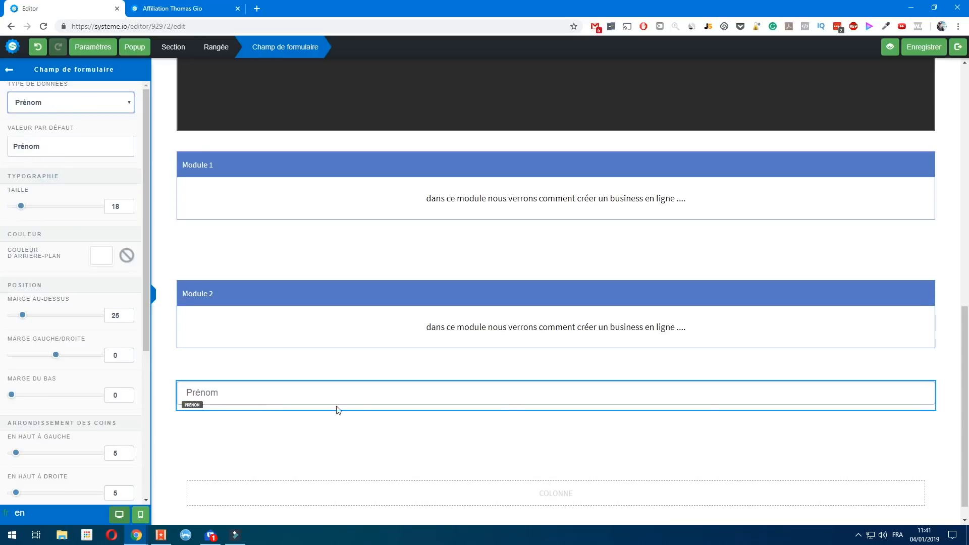
Step: Delete the Prénom form field below the Module 2 box
left_click(923, 394)
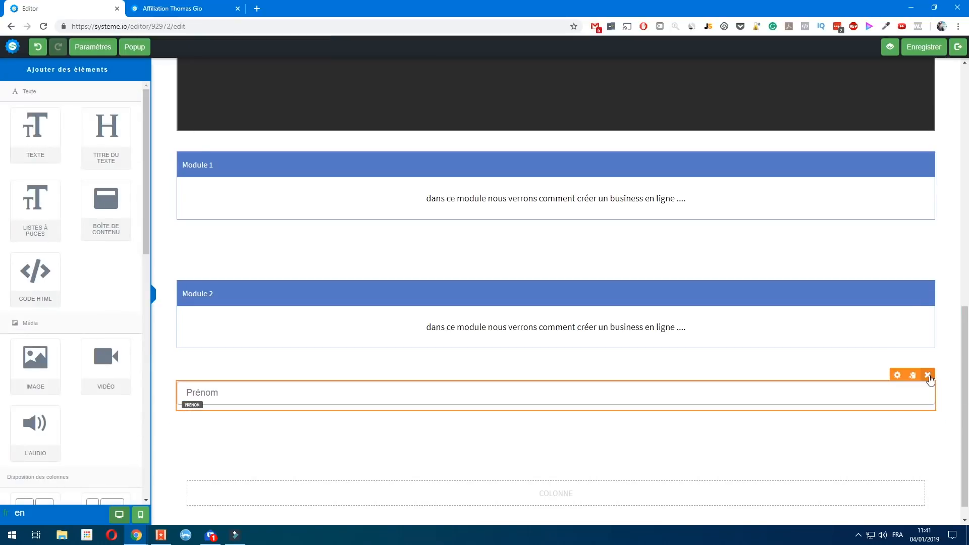
left_click(930, 377)
left_click(520, 82)
Step: Add a countdown to the empty row directly beneath the Module 2 box
scroll(103, 356, "down", 3)
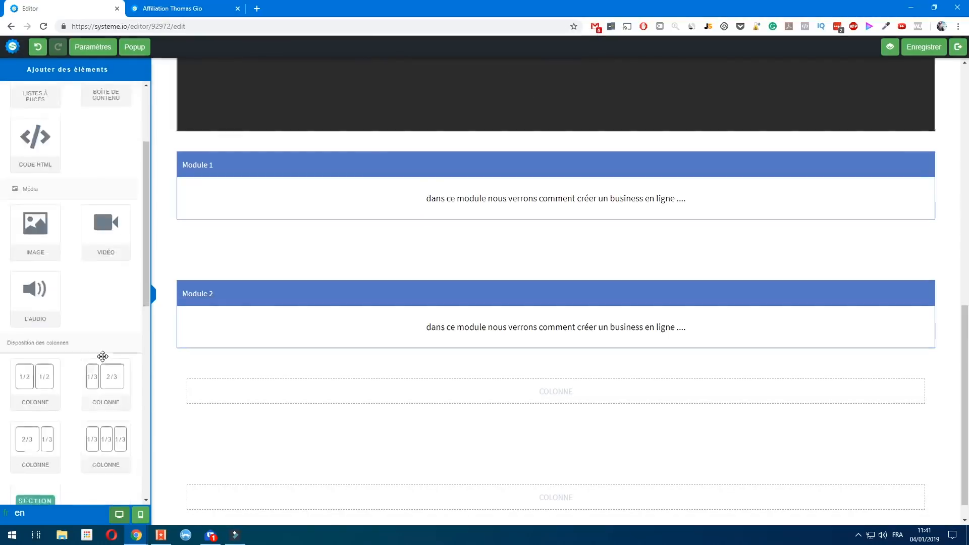
scroll(98, 364, "down", 10)
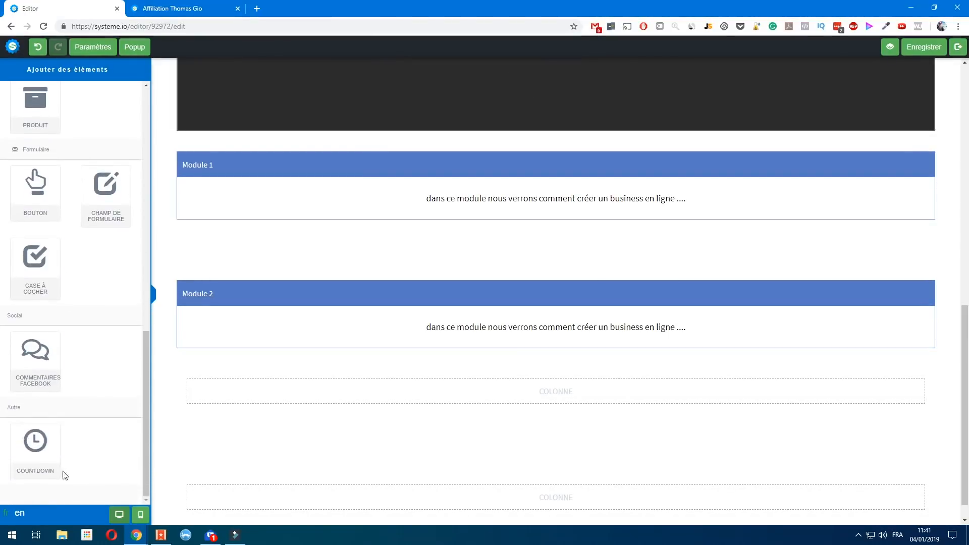
left_click_drag(56, 470, 526, 405)
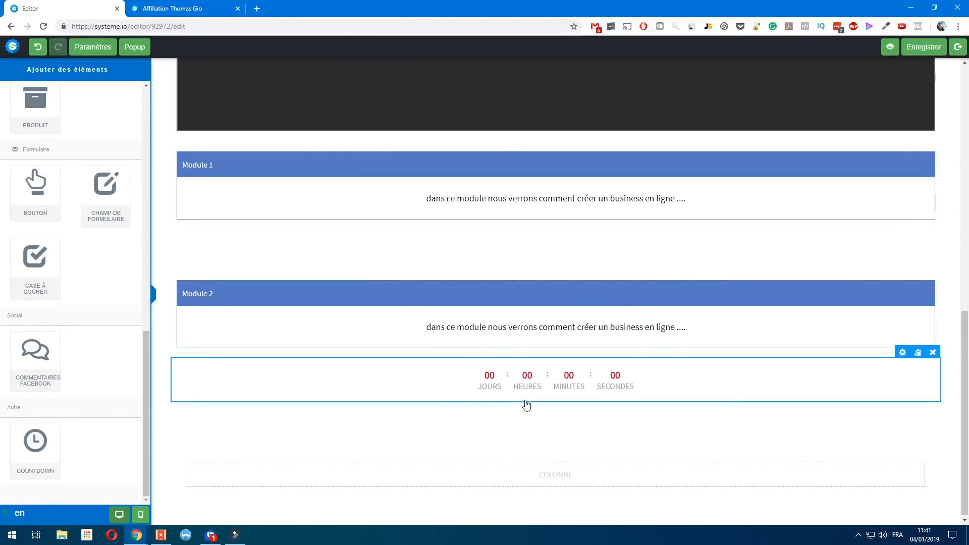
Step: Set the type of the countdown below the Module 2 box to Daily
left_click(899, 364)
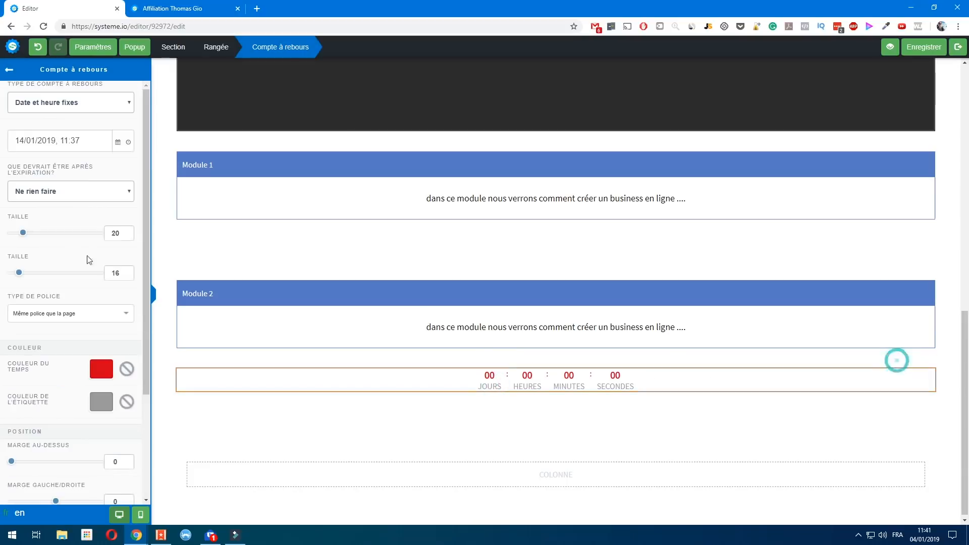
left_click(63, 108)
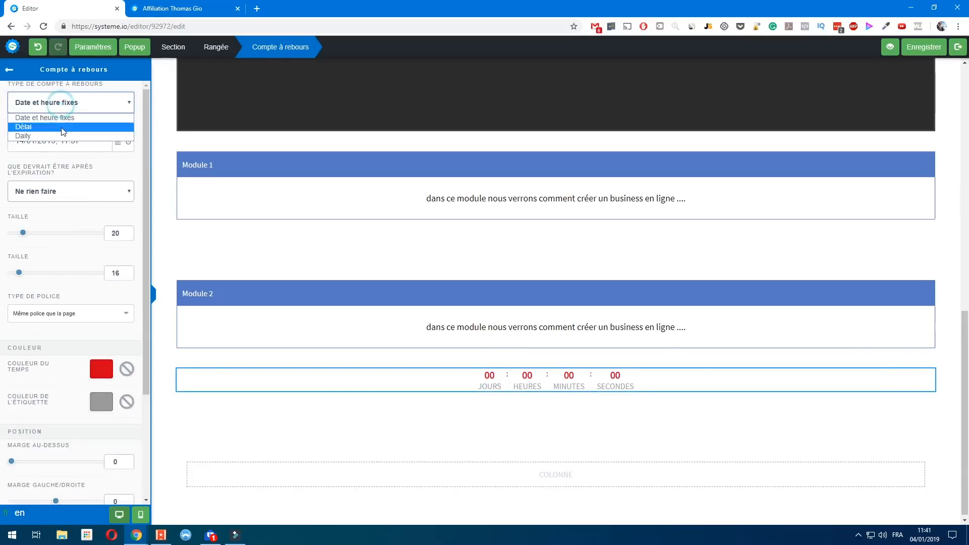
left_click(63, 135)
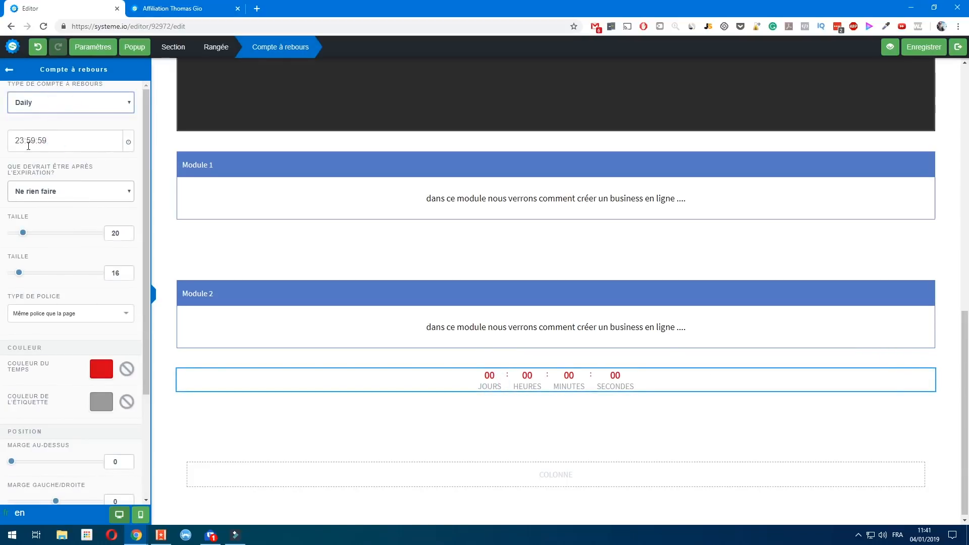
left_click(575, 414)
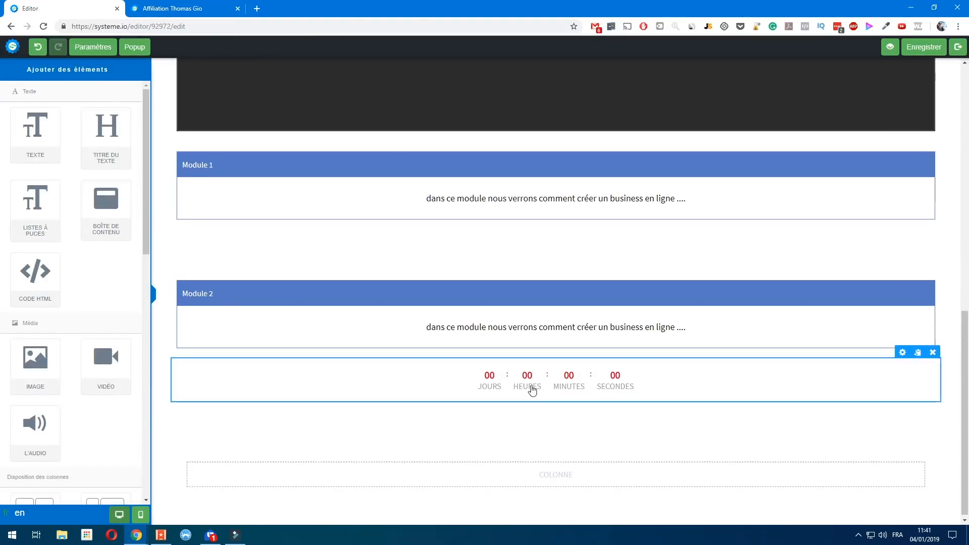
Step: Enlarge the countdown's time digits to size 43 and save the page
left_click(531, 386)
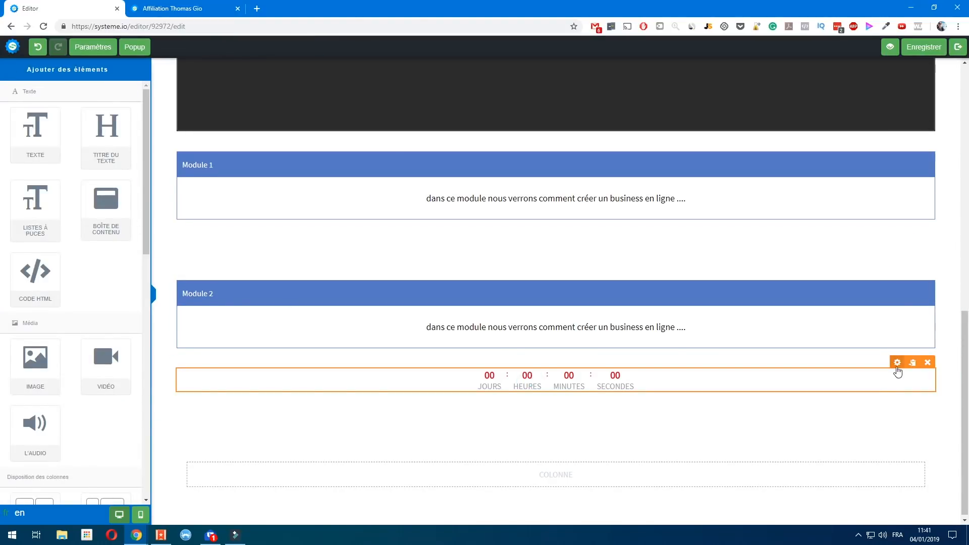
left_click(897, 363)
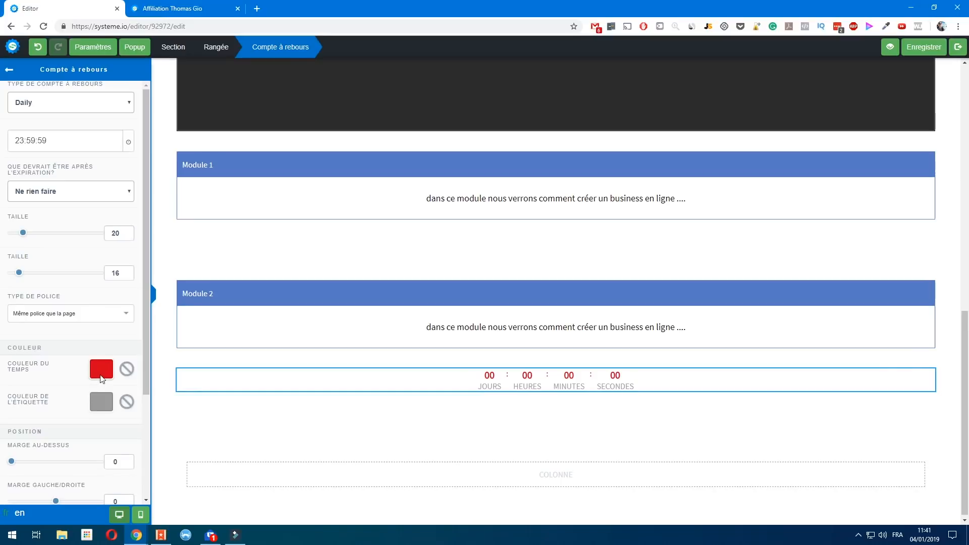
left_click_drag(23, 233, 45, 233)
left_click(924, 47)
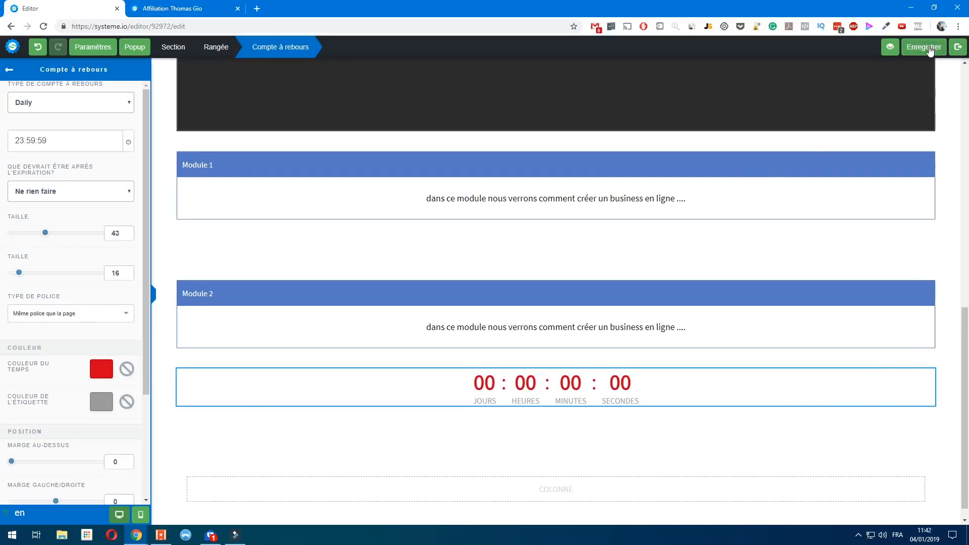
left_click(604, 444)
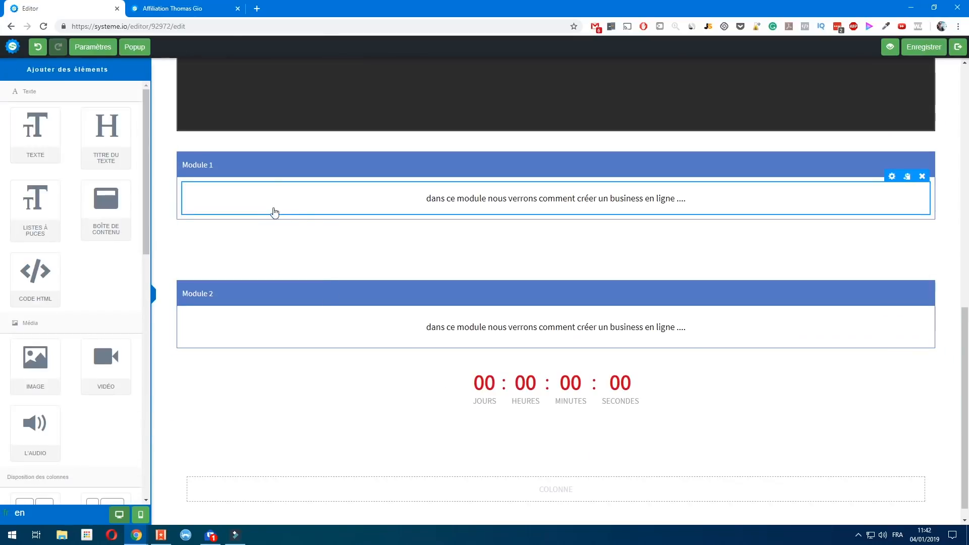
Step: Add a product to the empty column row under the countdown, then delete its size, color and quantity block, leaving the Commander button
scroll(462, 343, "down", 1)
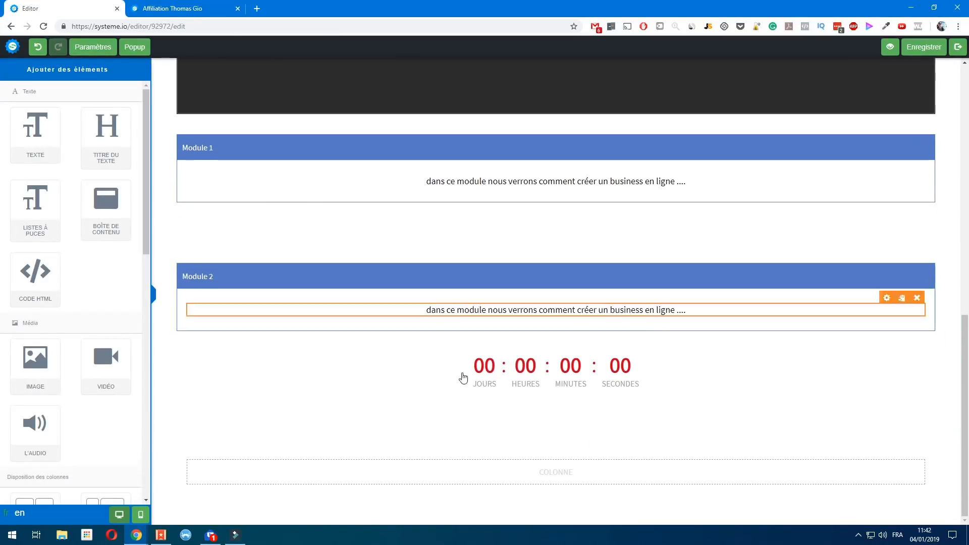
scroll(137, 338, "down", 5)
scroll(137, 330, "up", 3)
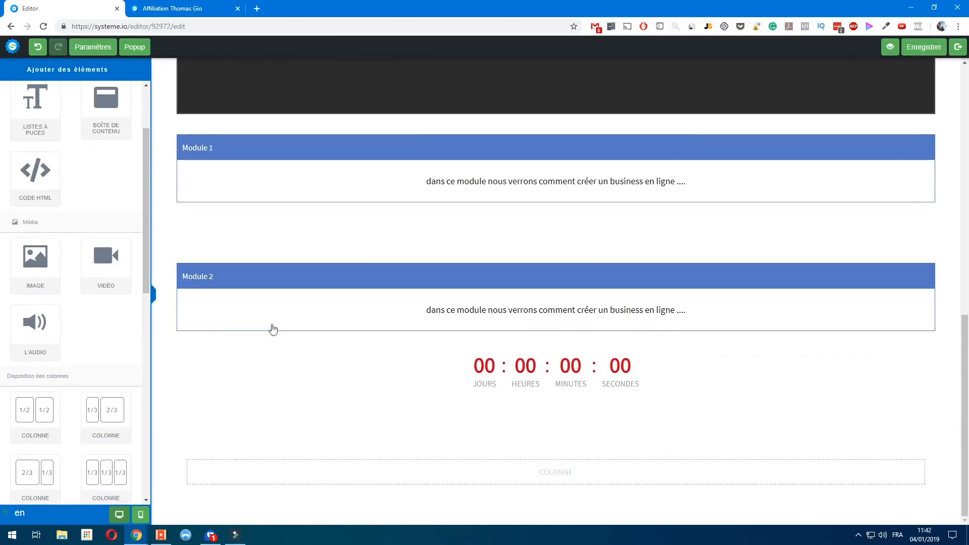
scroll(106, 414, "down", 6)
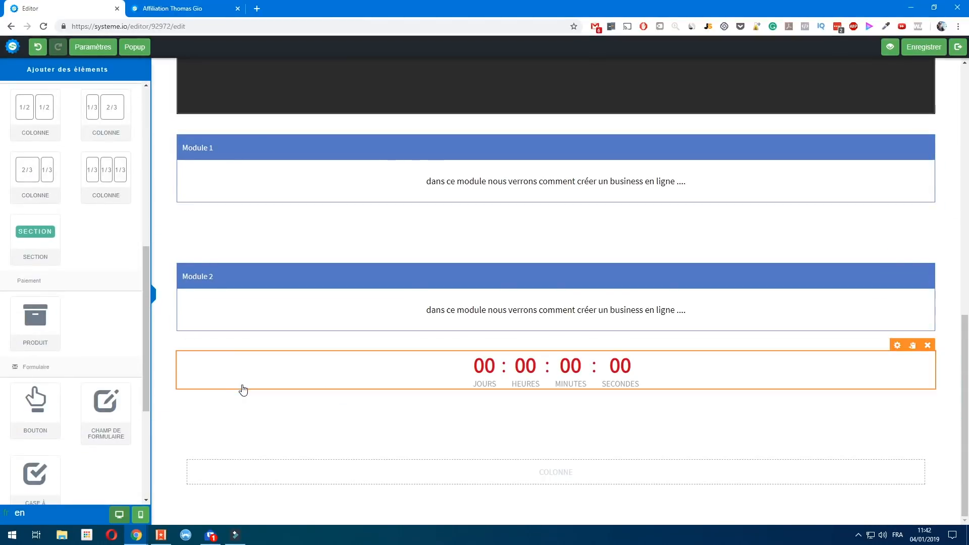
scroll(75, 359, "down", 4)
scroll(63, 265, "up", 2)
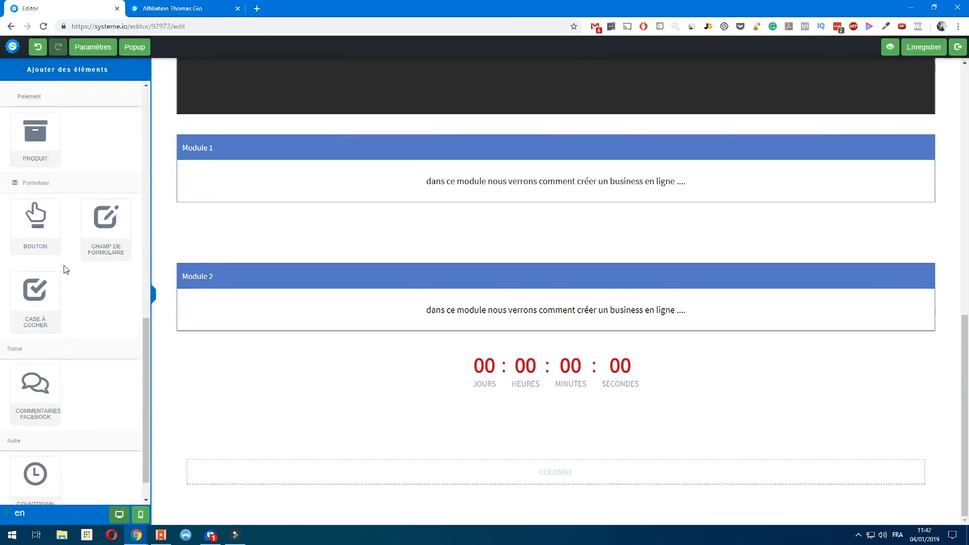
scroll(46, 229, "down", 2)
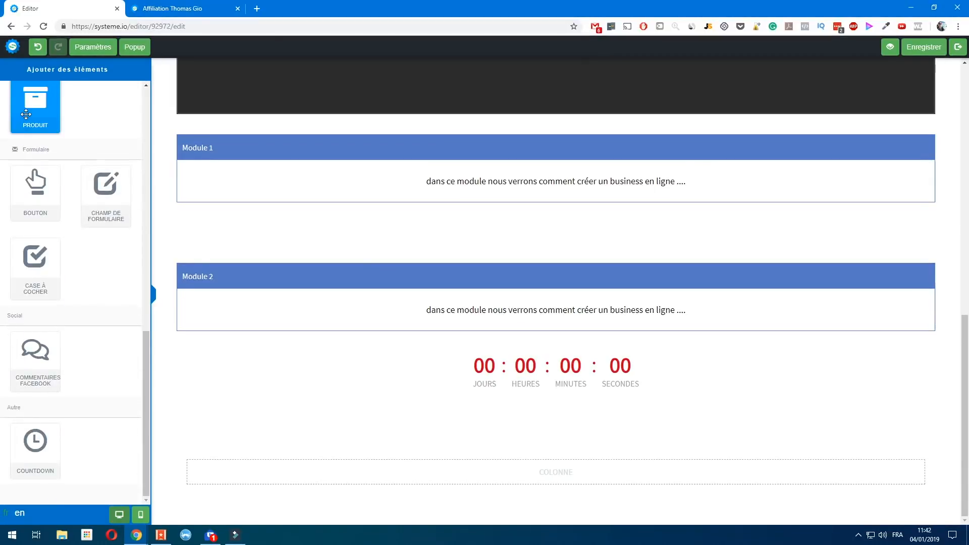
left_click_drag(77, 156, 480, 489)
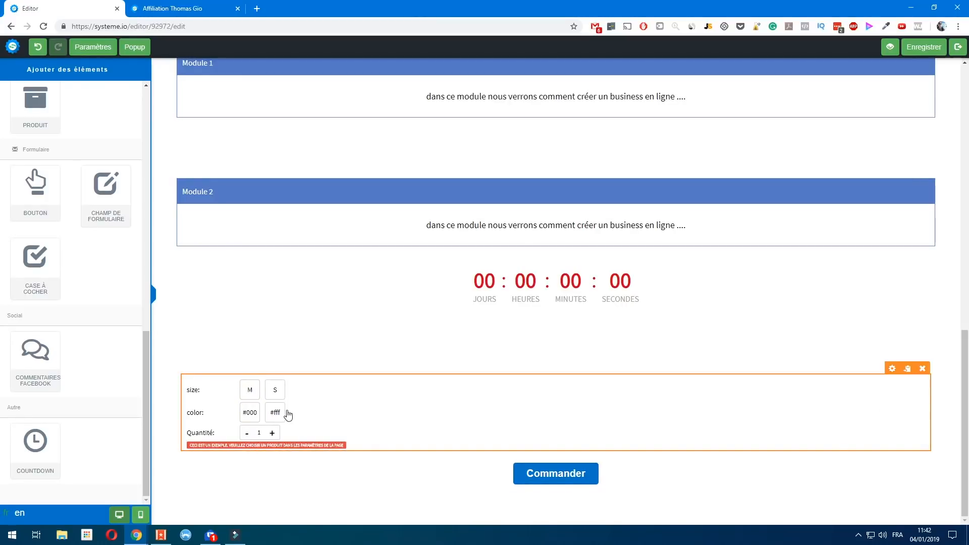
left_click(923, 369)
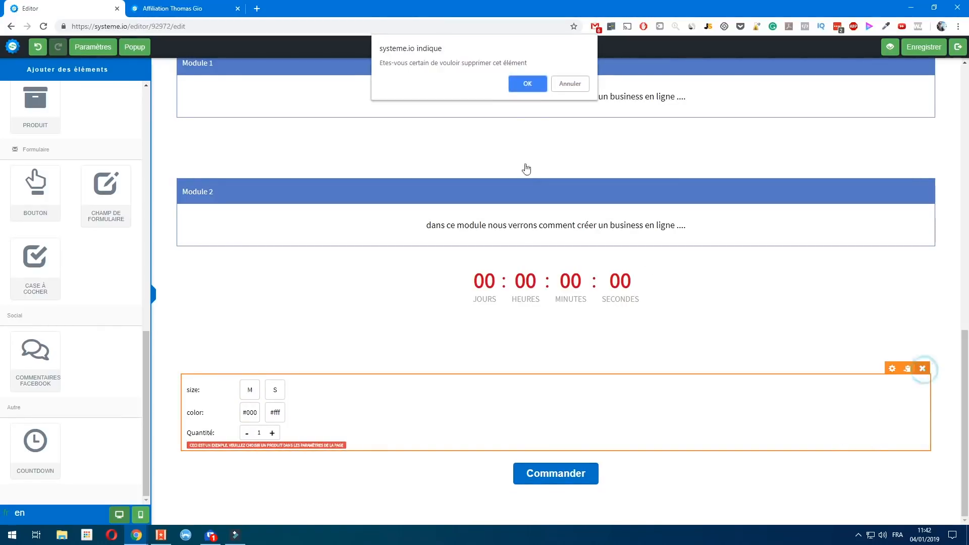
left_click(528, 85)
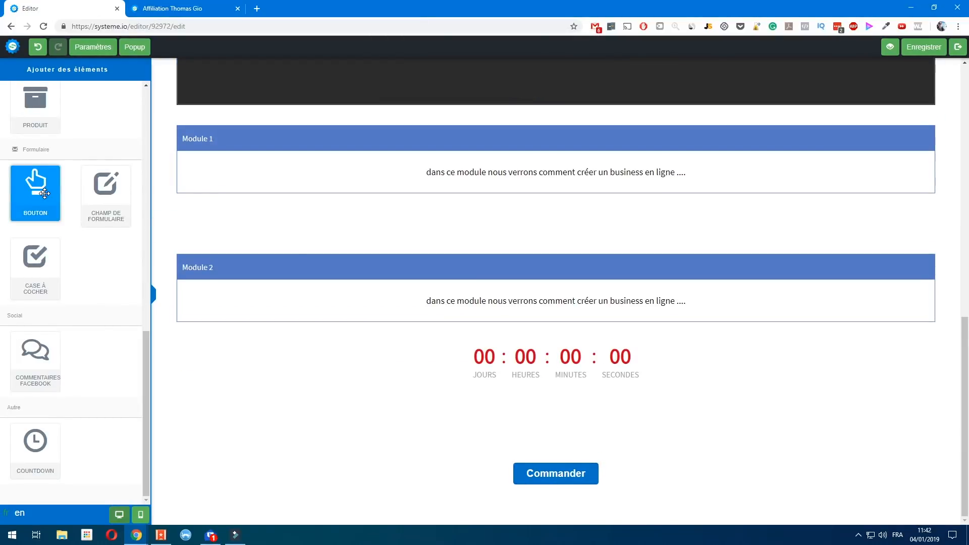
Step: Add a button between the countdown and the Commander button, with its action set to Vers l'étape suivante dans le tunnel
left_click_drag(37, 192, 536, 397)
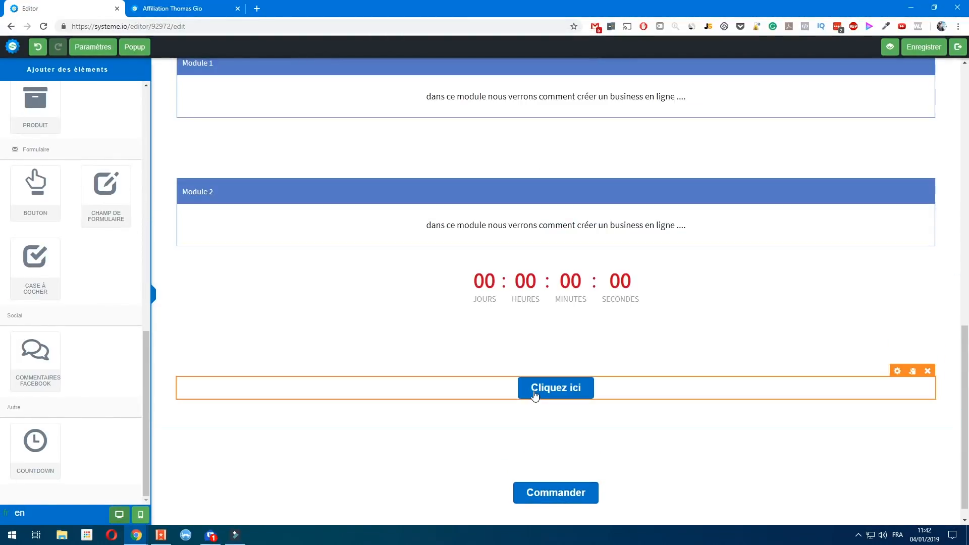
left_click(536, 395)
left_click(48, 108)
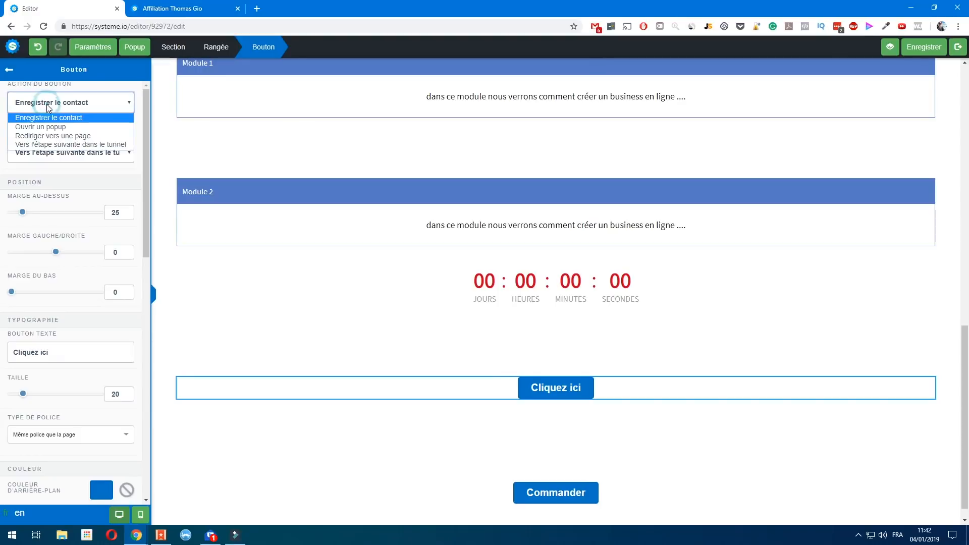
left_click(99, 134)
left_click(94, 103)
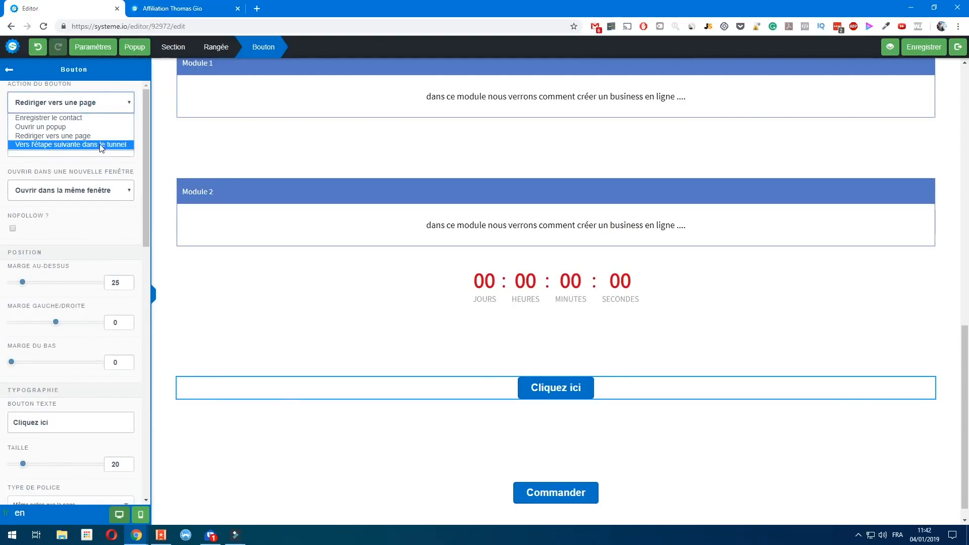
left_click(101, 145)
Step: Replace the new button's text with Acheter
triple_click(57, 307)
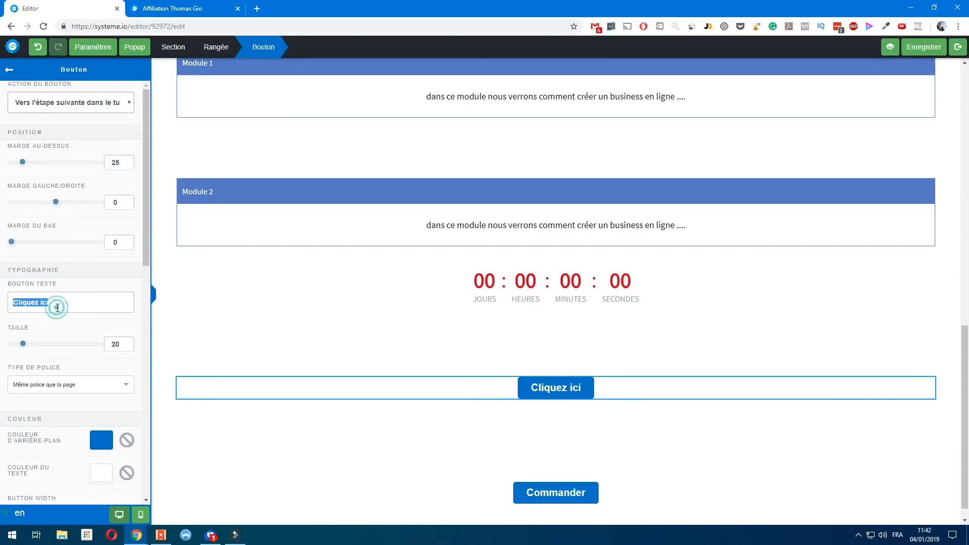
type("Acheter ")
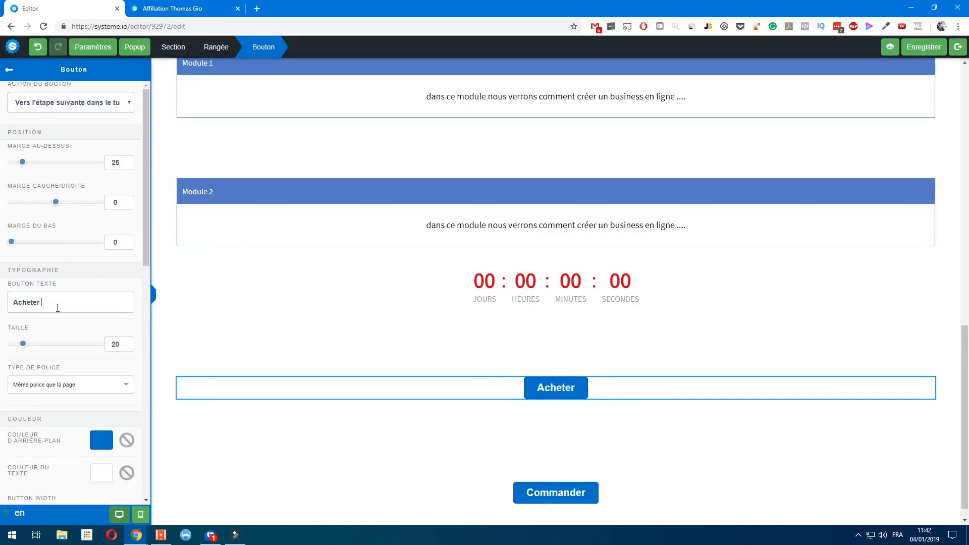
type("cette formation")
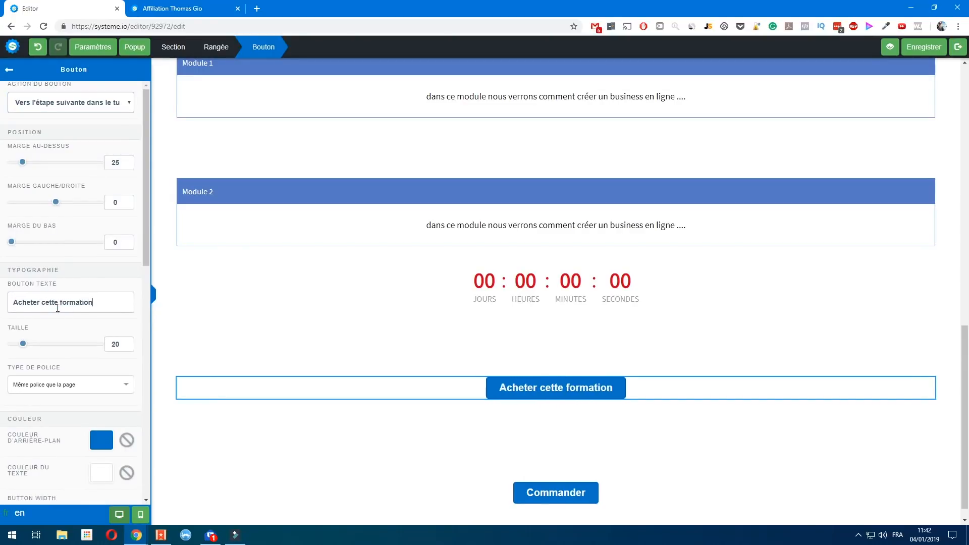
key("BackSpace")
key("BackSpace")
key("BackSpace")
key("BackSpace")
key("BackSpace")
key("BackSpace")
key("BackSpace")
key("BackSpace")
key("BackSpace")
key("BackSpace")
key("BackSpace")
key("BackSpace")
key("BackSpace")
key("BackSpace")
key("BackSpace")
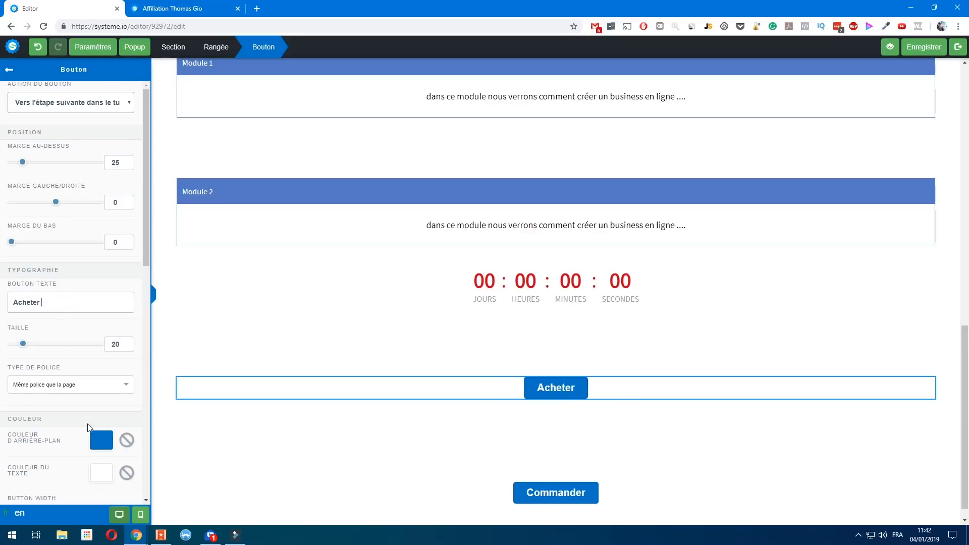
Step: Change the Acheter button's background colour to a medium-dark green and save the page
left_click(101, 440)
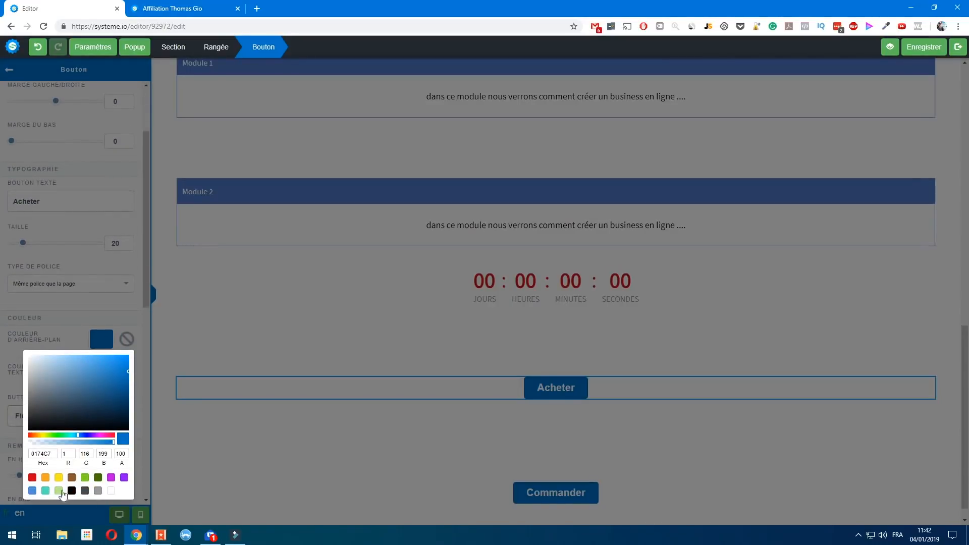
left_click(84, 477)
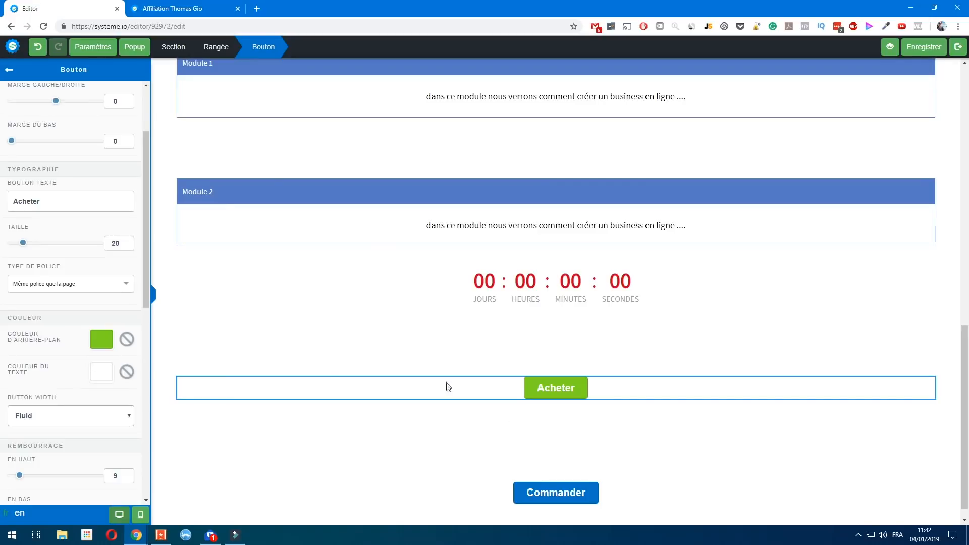
left_click(111, 345)
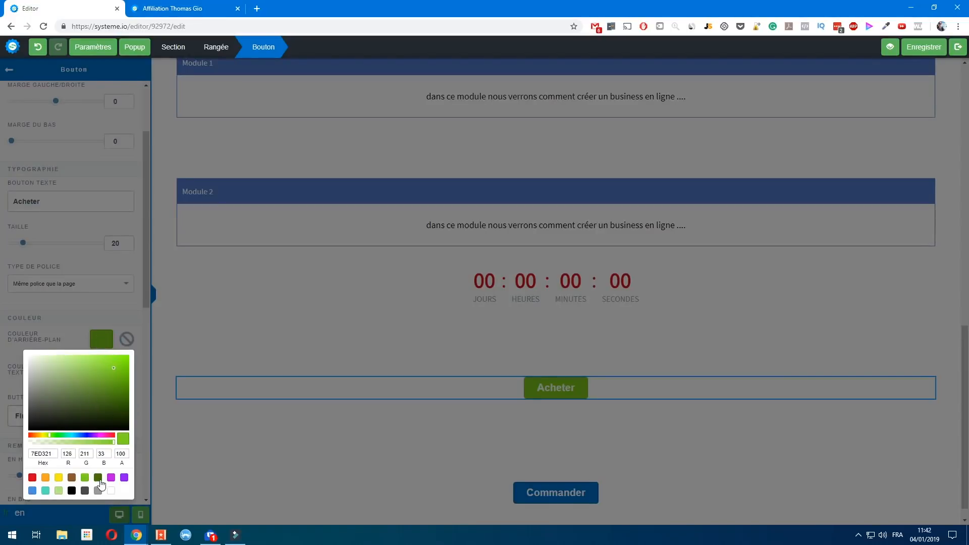
left_click(99, 482)
left_click(127, 391)
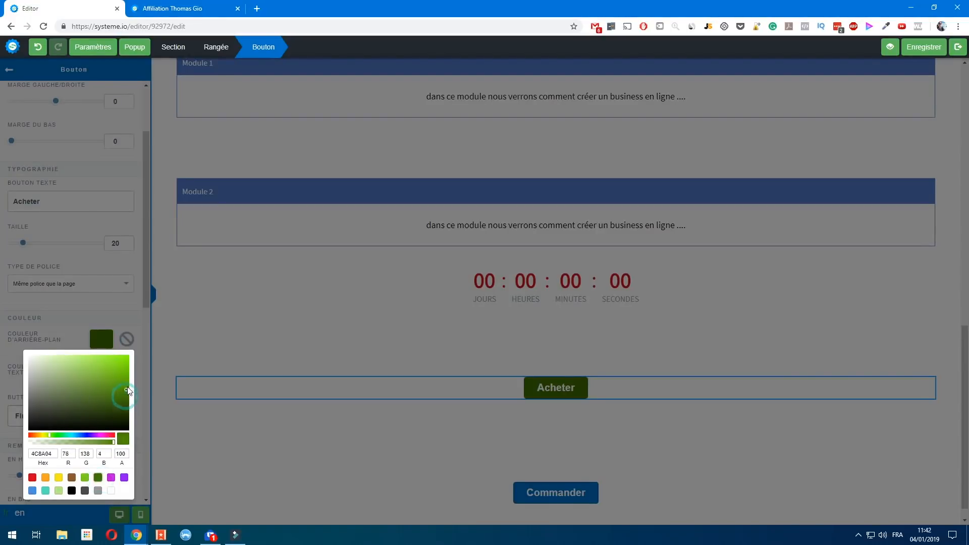
left_click(296, 442)
left_click(926, 49)
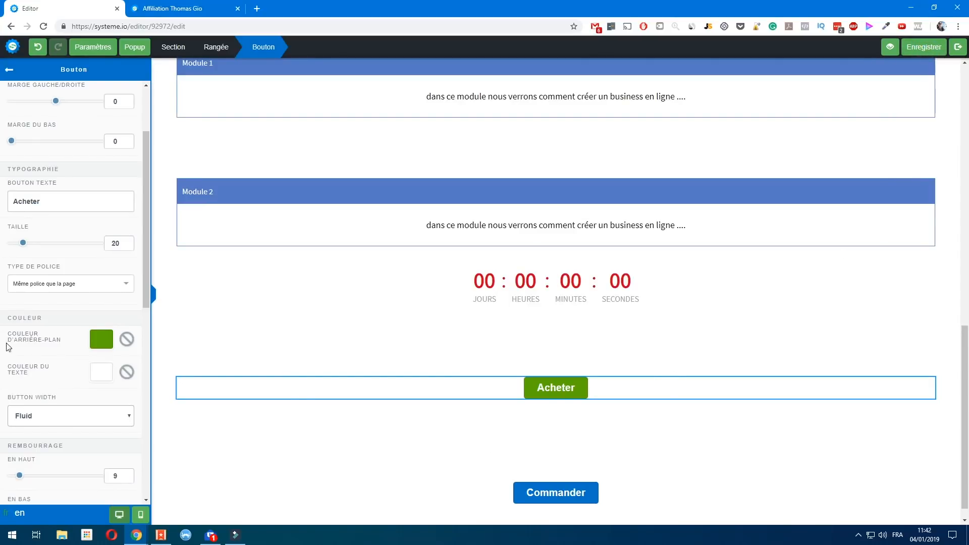
Step: Review the page in the editor, then open its preview and examine it from the logo and title down to the countdown and buttons
left_click(964, 82)
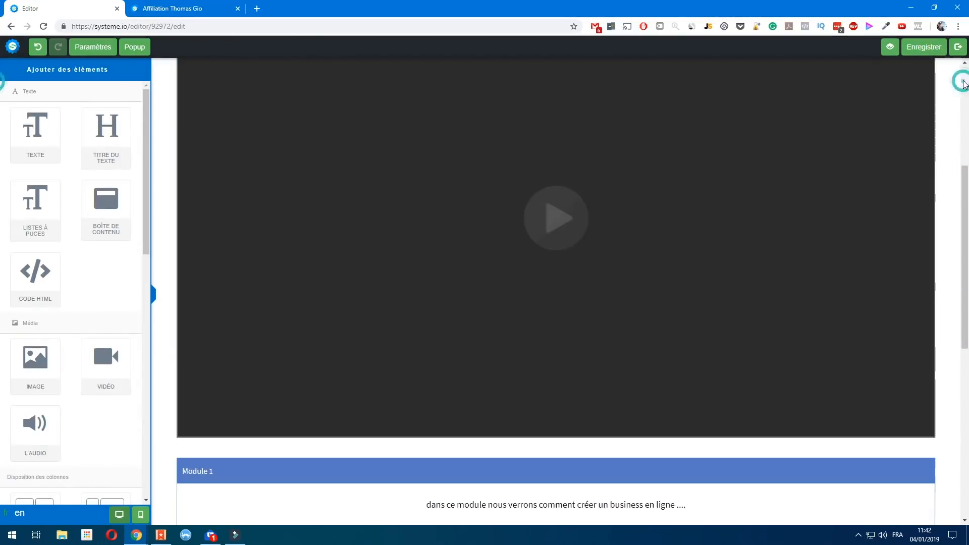
left_click(963, 82)
left_click_drag(965, 86, 957, 362)
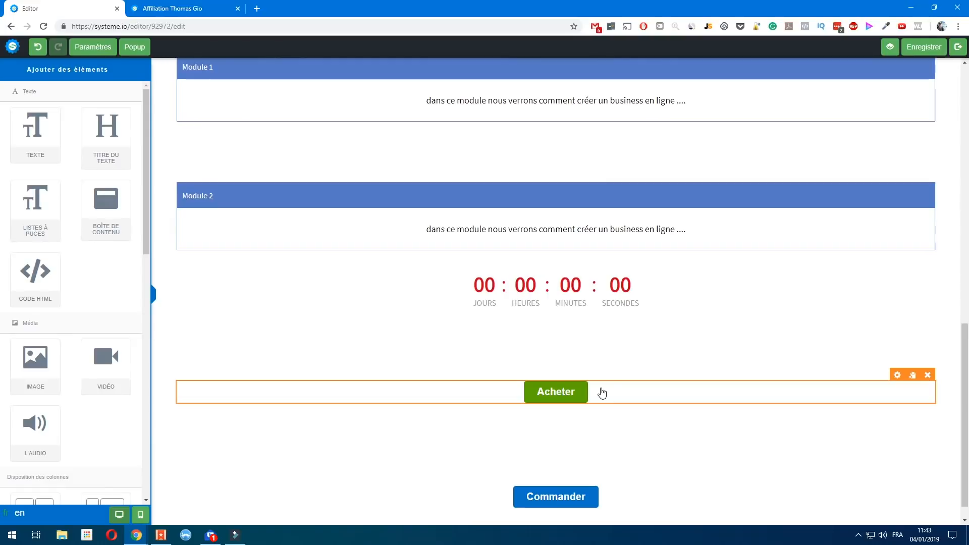
scroll(732, 212, "up", 1)
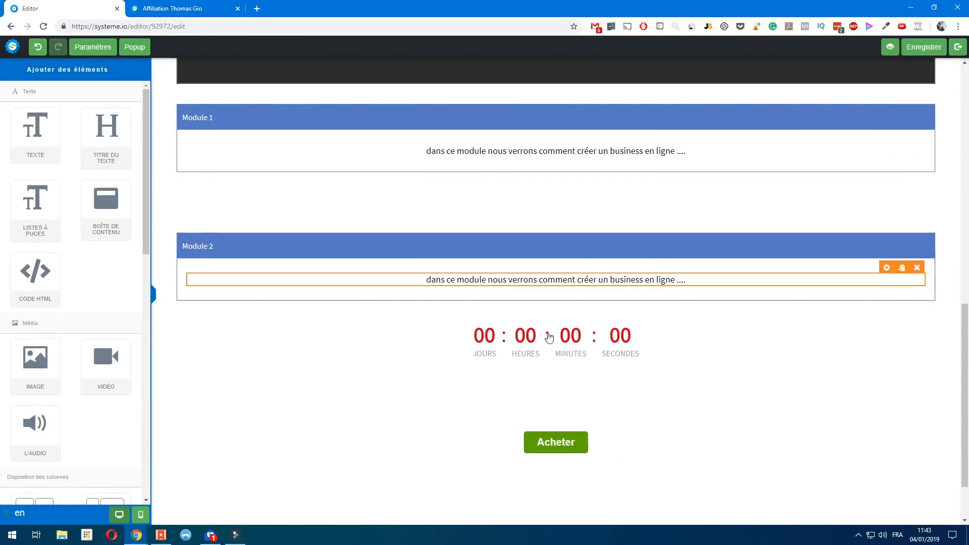
left_click(892, 49)
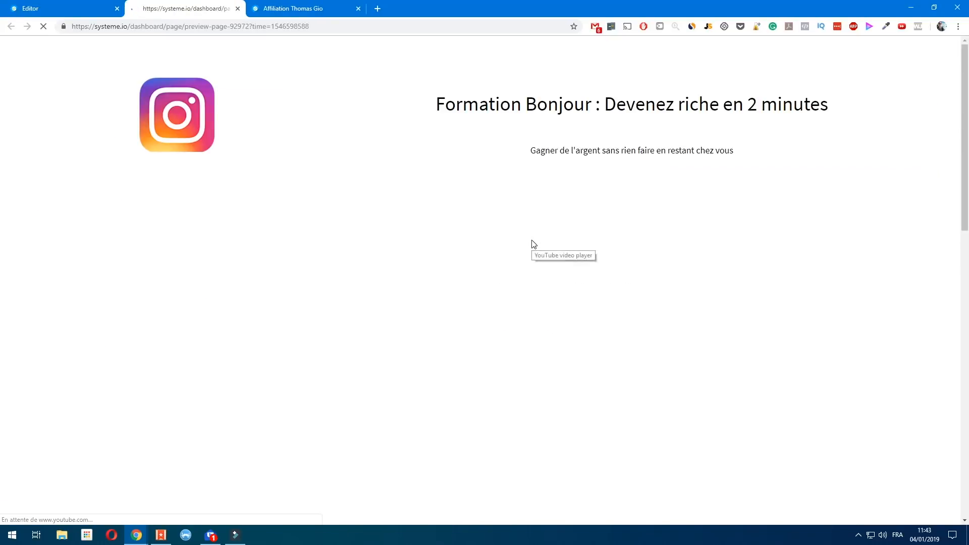
scroll(565, 275, "down", 5)
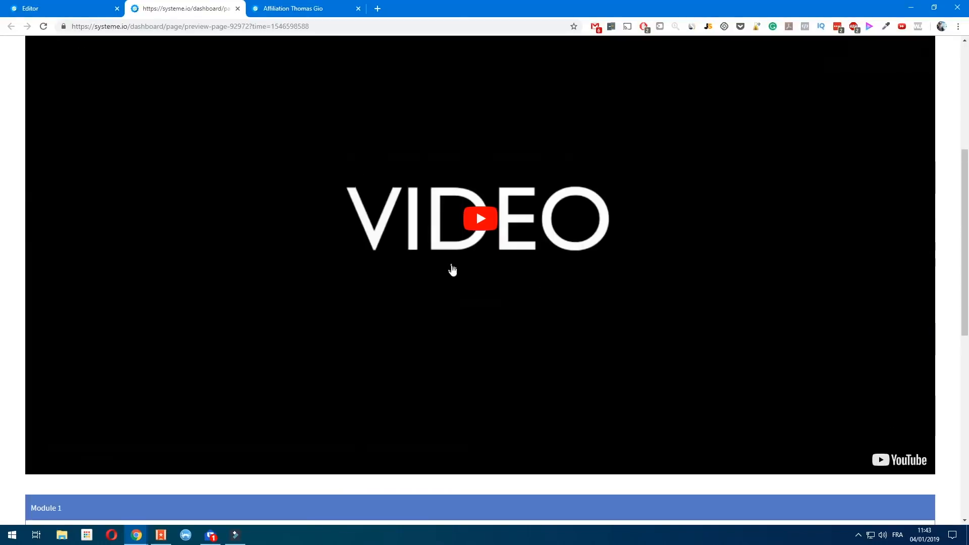
scroll(452, 270, "up", 6)
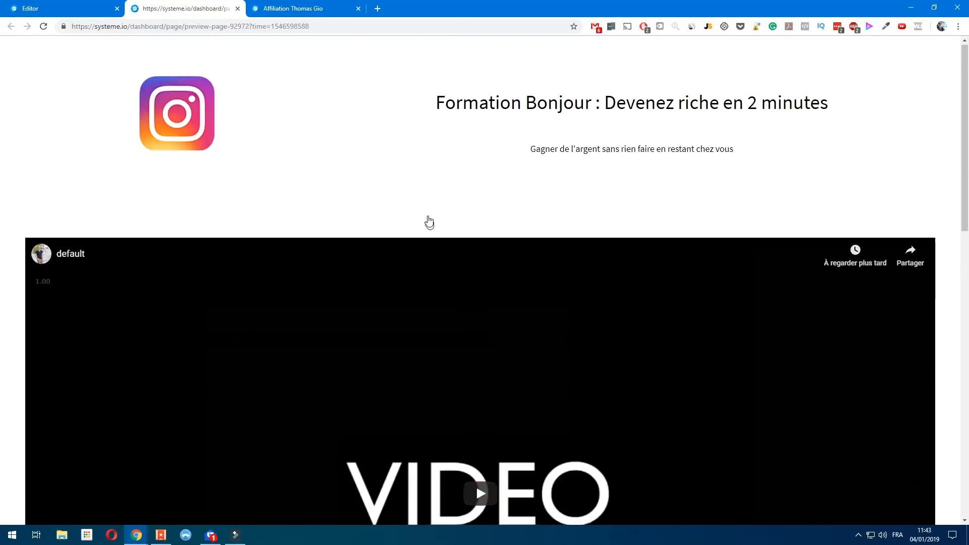
scroll(492, 195, "down", 10)
scroll(433, 434, "down", 4)
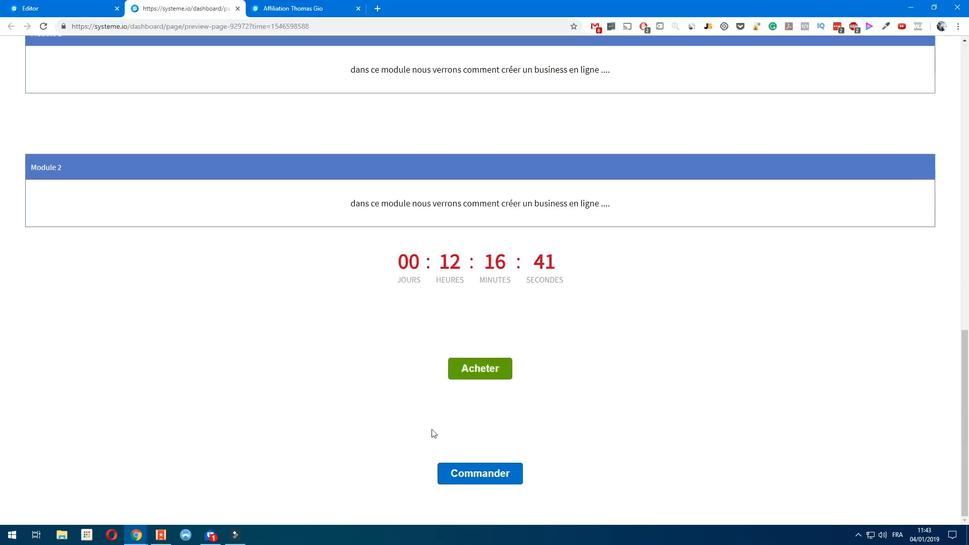
Step: Examine the countdown in the page preview and test the Acheter button
left_click_drag(429, 266, 398, 250)
left_click(576, 271)
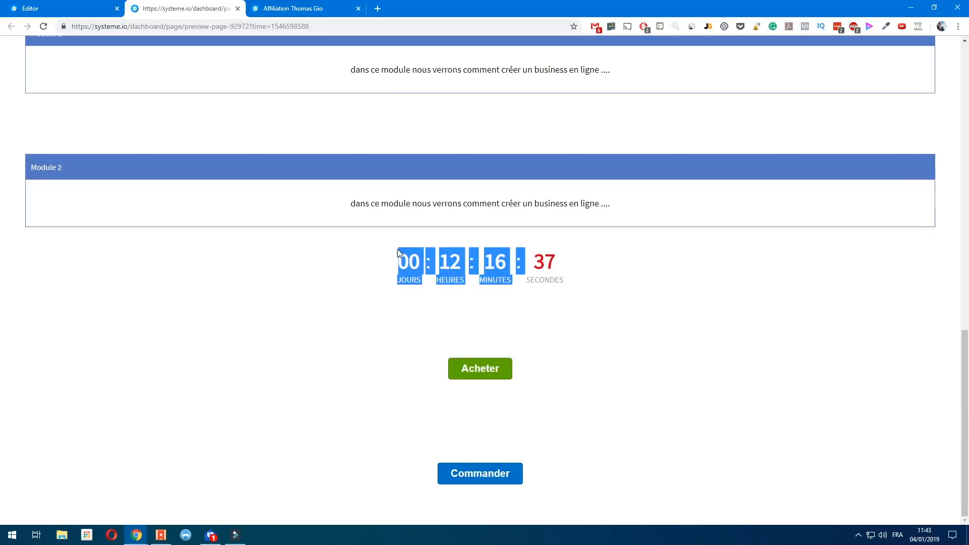
left_click(558, 297)
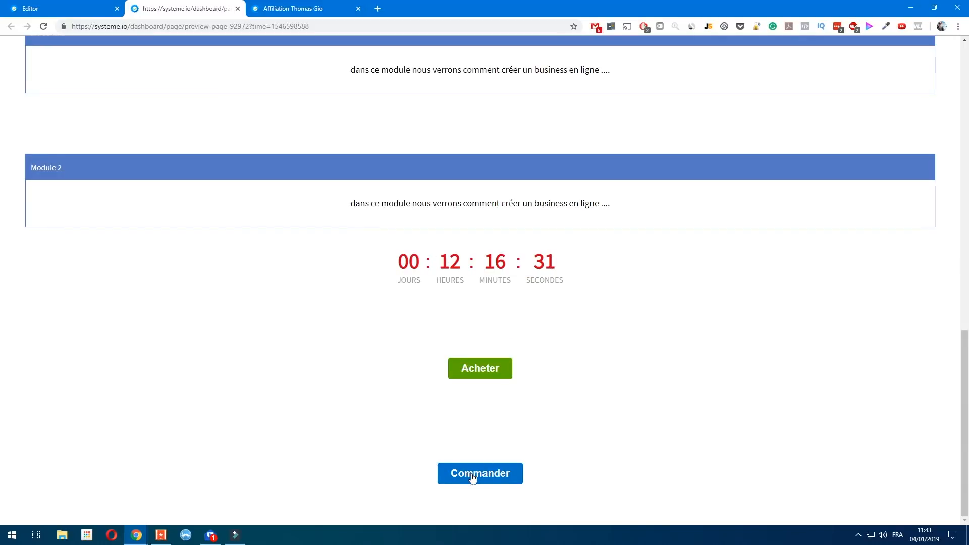
left_click(476, 371)
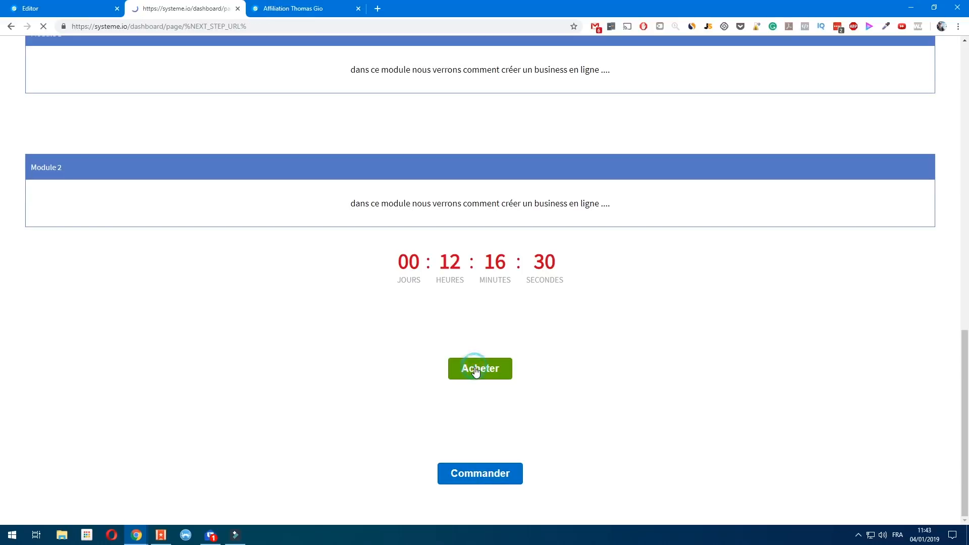
Step: Return to the bonjour funnel, review its Bon de commande and Page de vente steps, and check the funnel's payment method settings
left_click(72, 9)
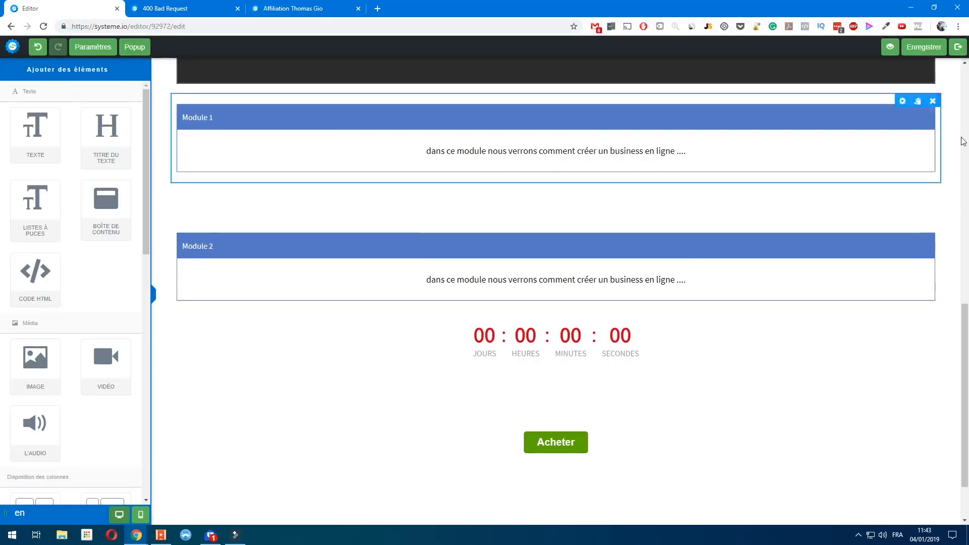
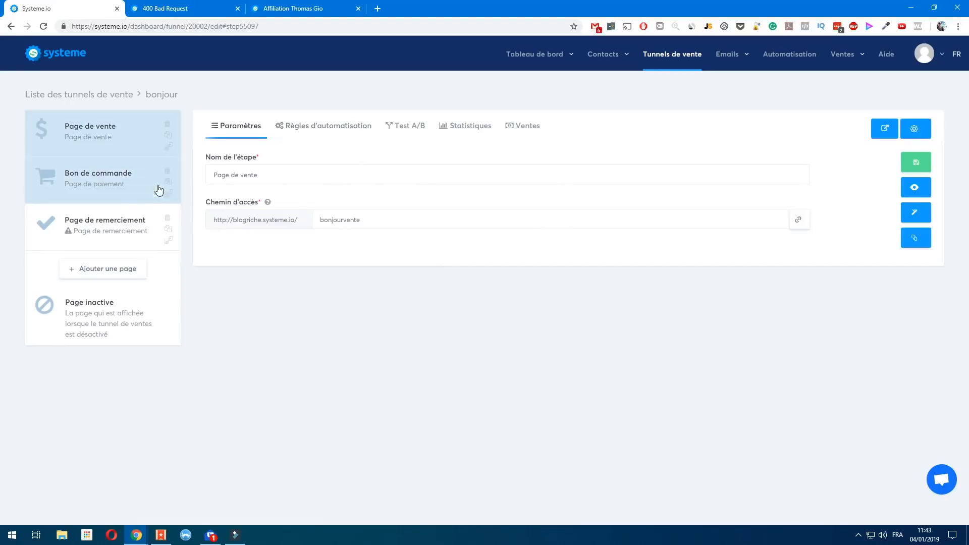
left_click(110, 180)
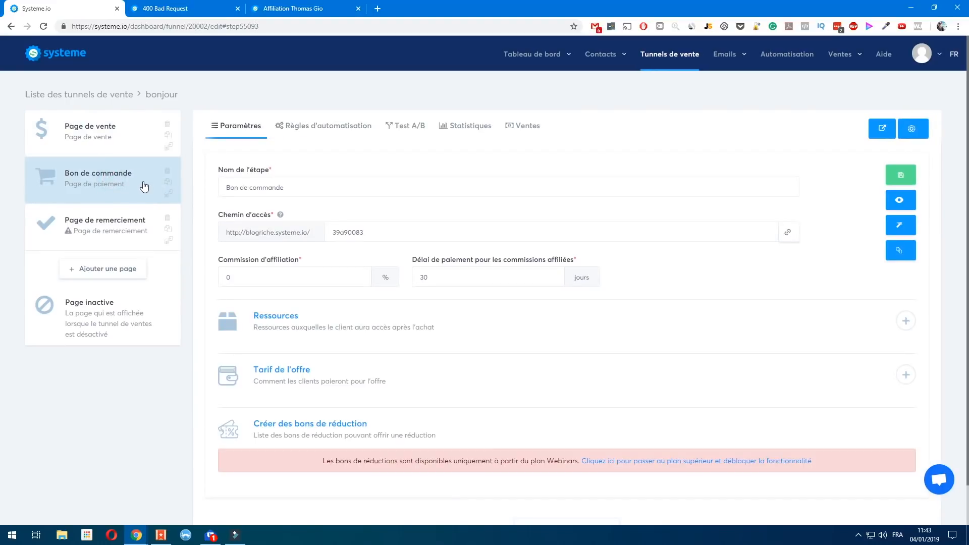
left_click(136, 152)
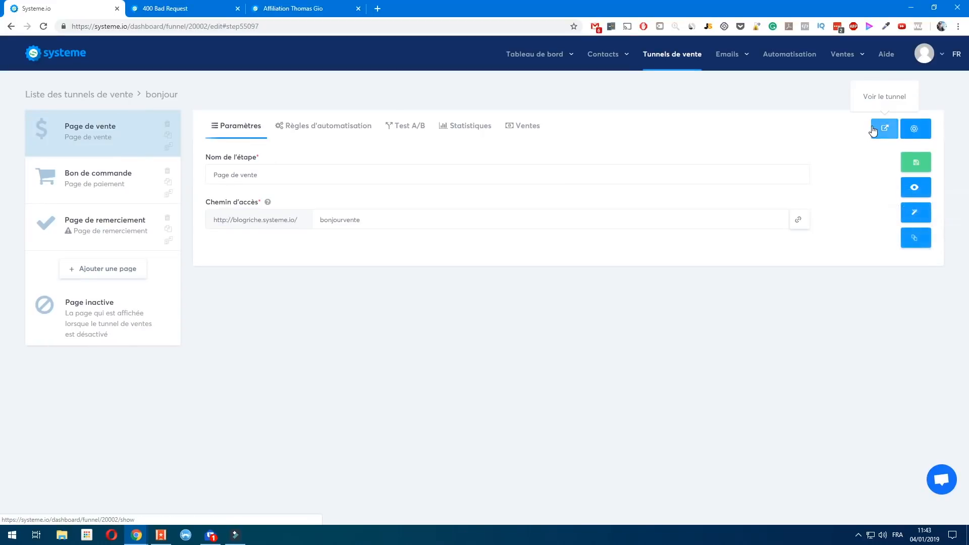
left_click(922, 129)
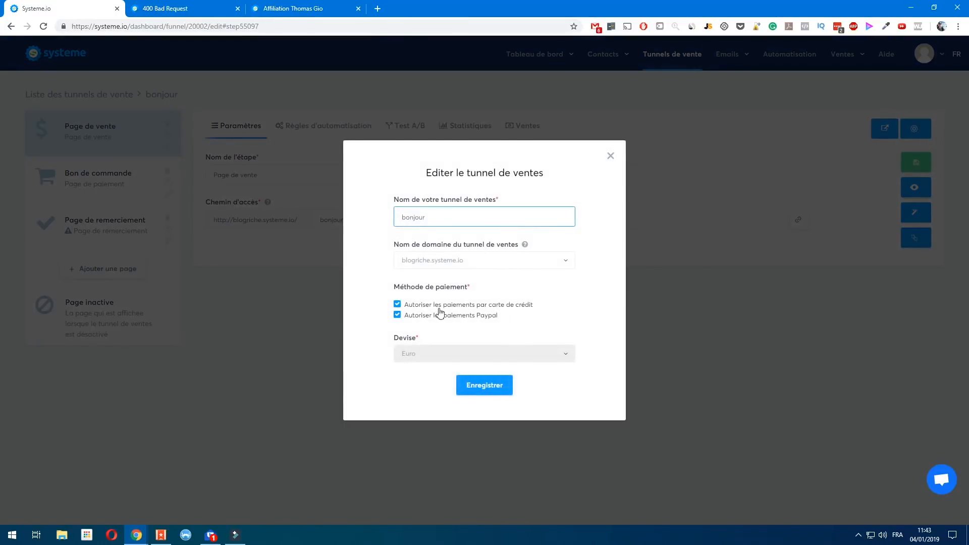
left_click(474, 386)
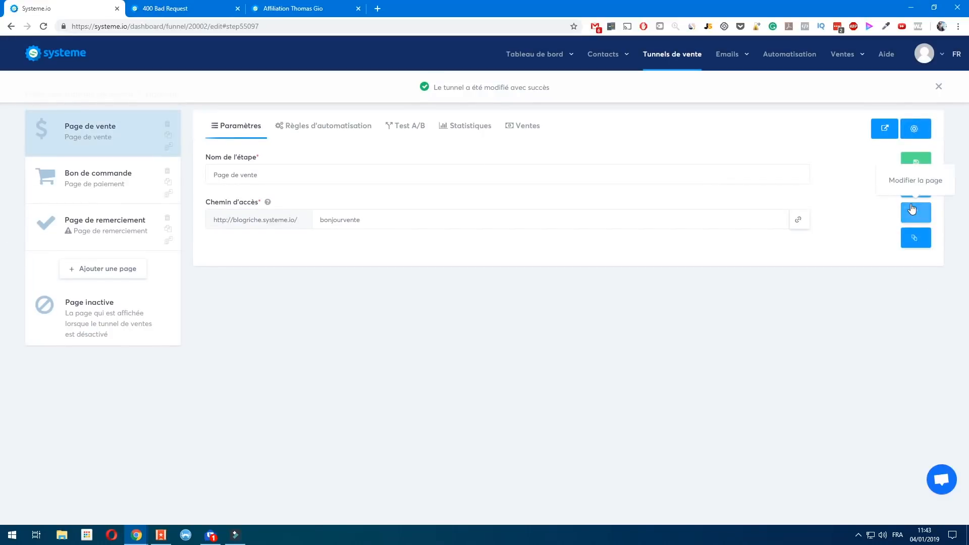
Step: Reopen the Page de vente in the editor, close the failed preview, and inspect the settings of the Acheter and Commander buttons
left_click(915, 212)
left_click(237, 9)
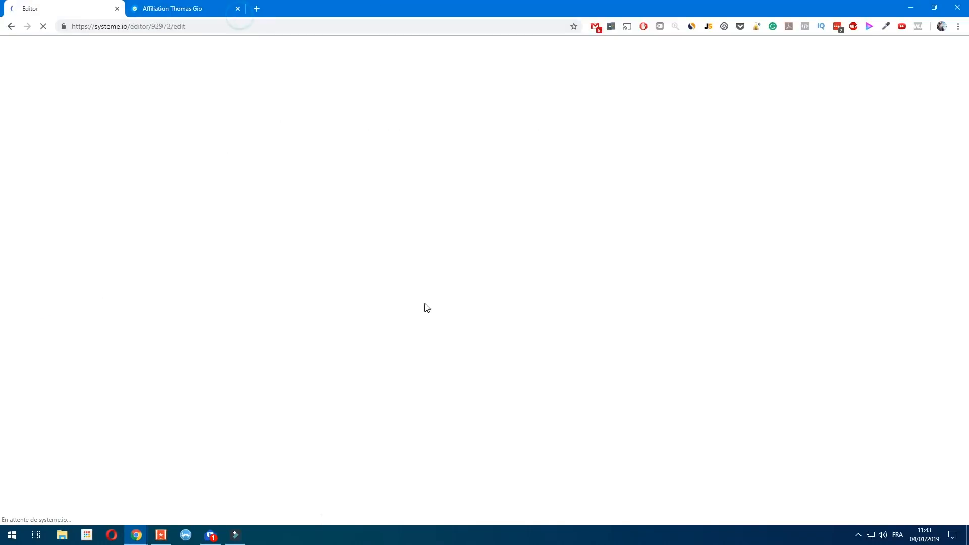
scroll(365, 359, "down", 10)
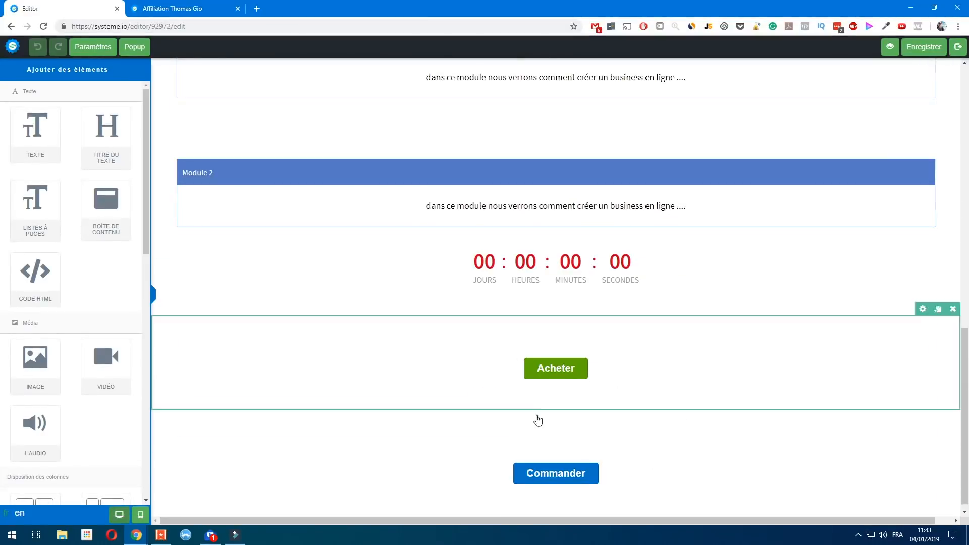
left_click(555, 366)
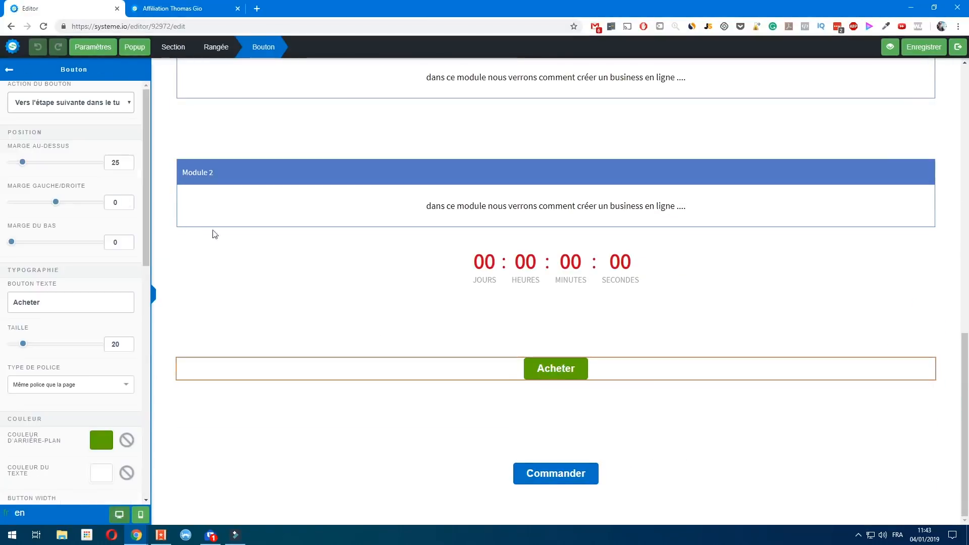
left_click(113, 102)
left_click(544, 474)
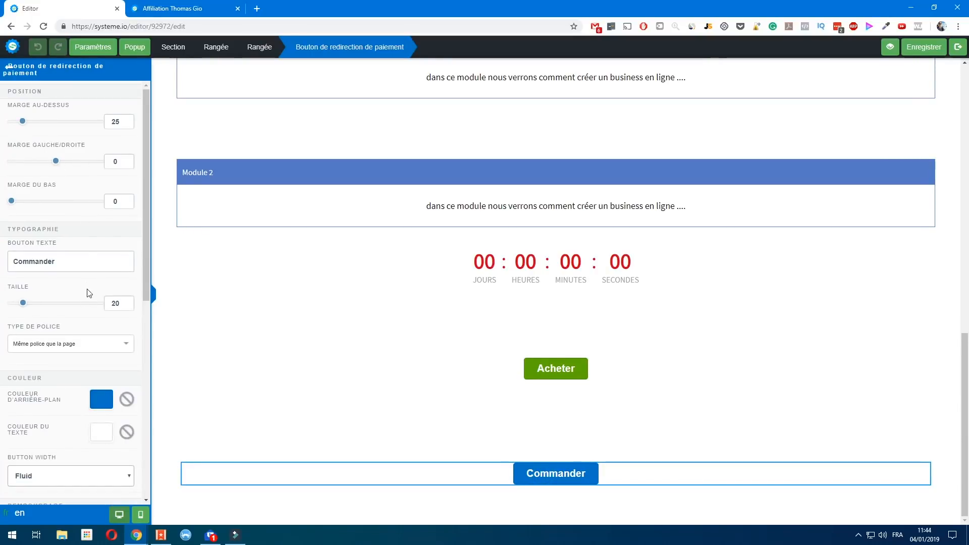
scroll(89, 324, "down", 4)
scroll(98, 336, "up", 4)
left_click(241, 291)
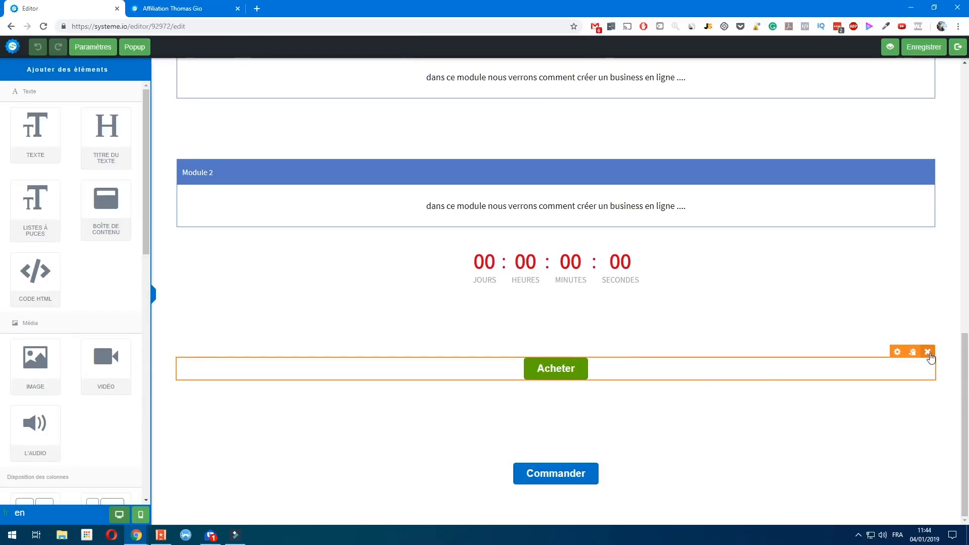
Step: Delete the Acheter button and add a new button below the Commander button
left_click(928, 352)
left_click(524, 85)
scroll(64, 315, "down", 1)
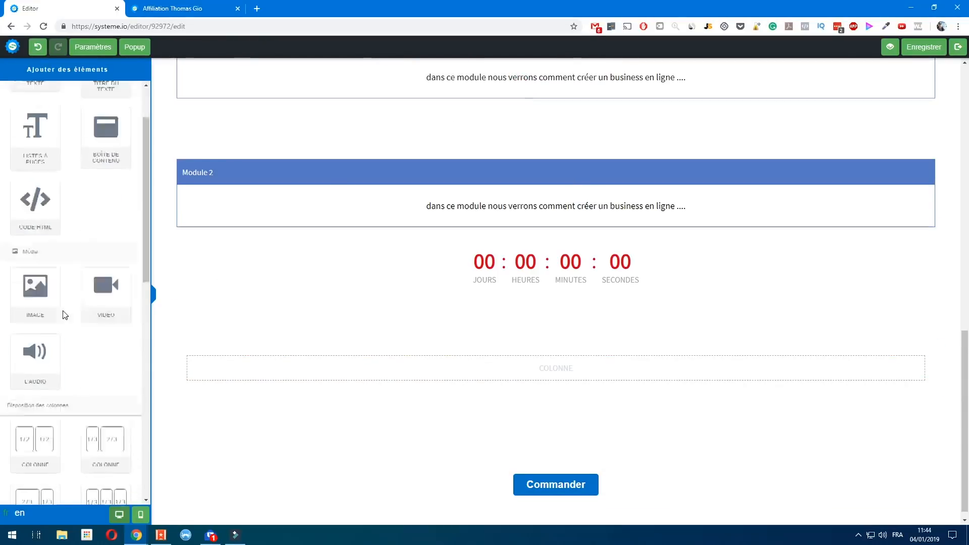
scroll(80, 335, "down", 10)
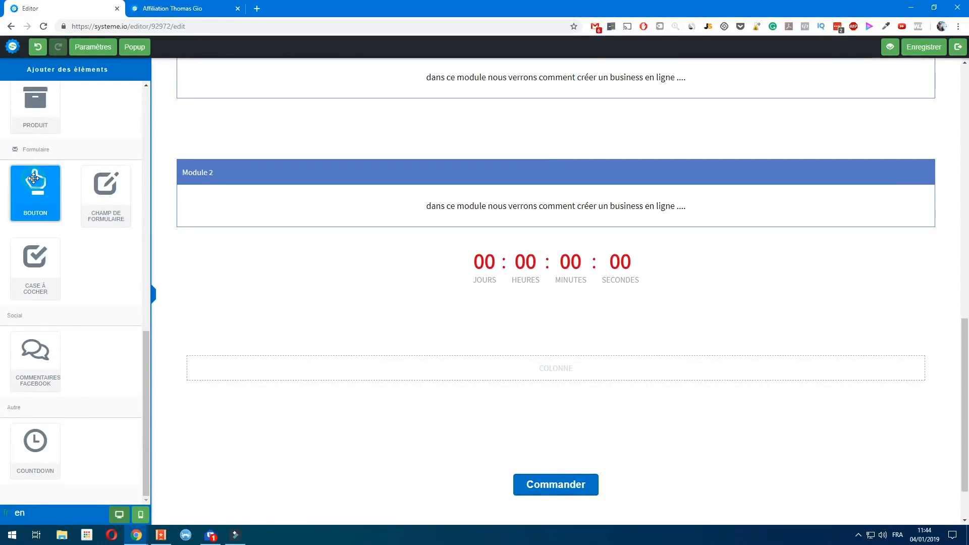
left_click_drag(47, 223, 511, 500)
left_click(558, 481)
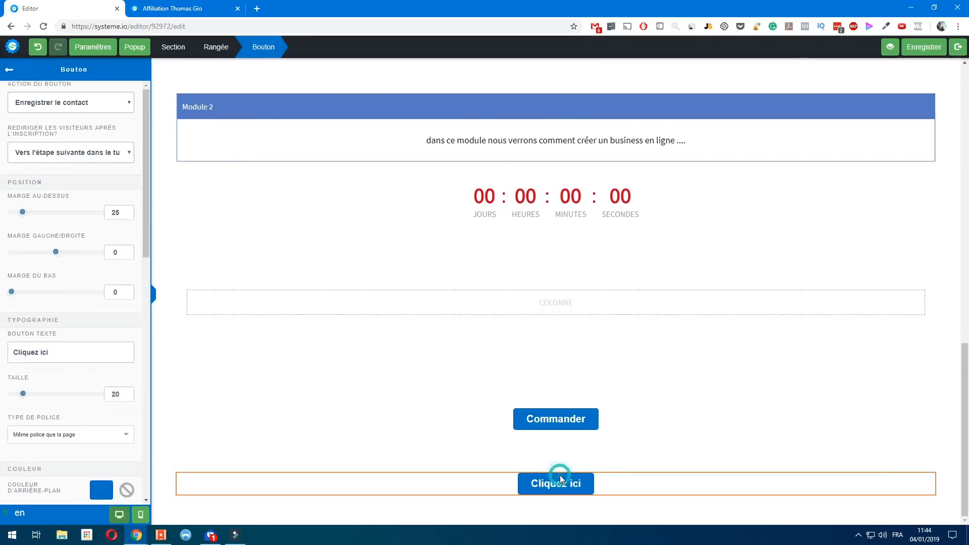
Step: Set the Cliquez ici button's action to Vers l'étape suivante dans le tunnel
left_click(97, 159)
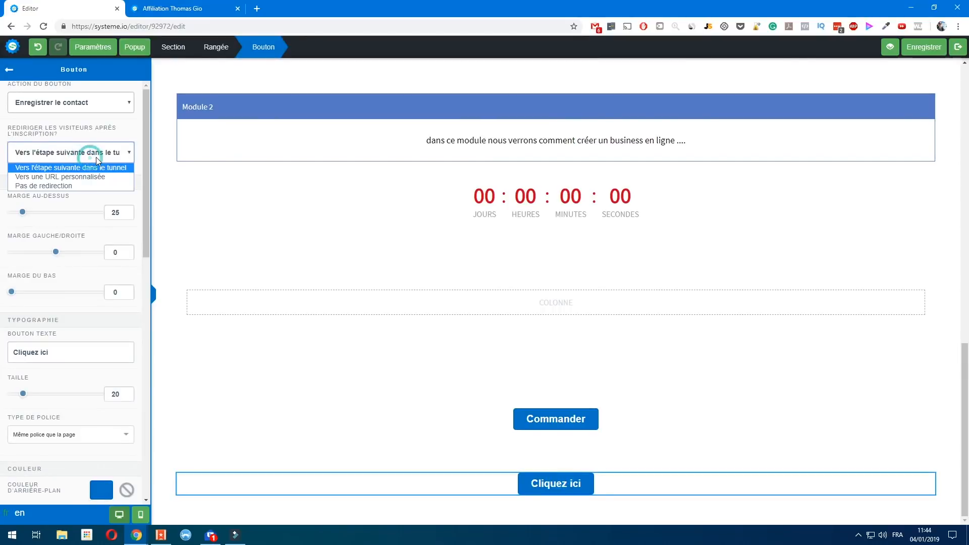
left_click(106, 157)
scroll(87, 299, "down", 10)
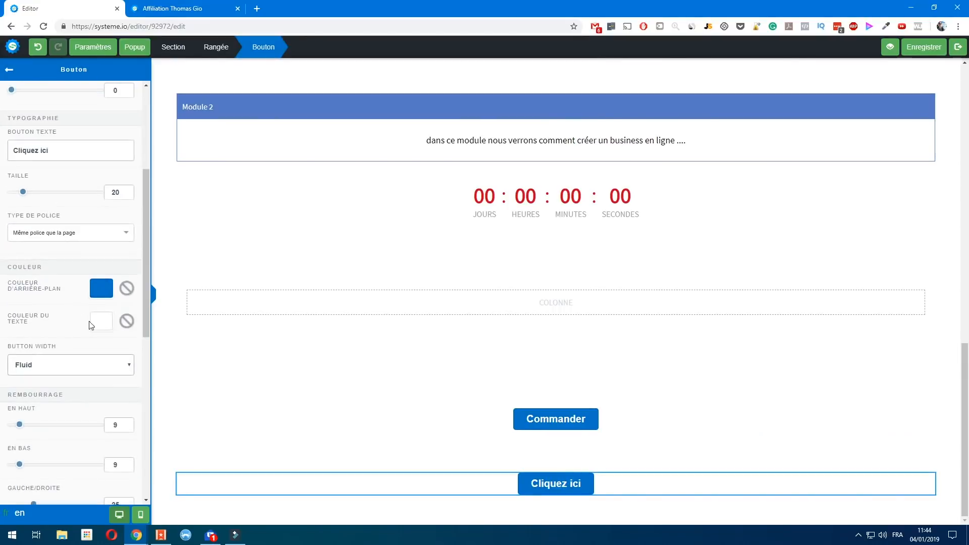
scroll(101, 353, "down", 3)
scroll(98, 361, "up", 10)
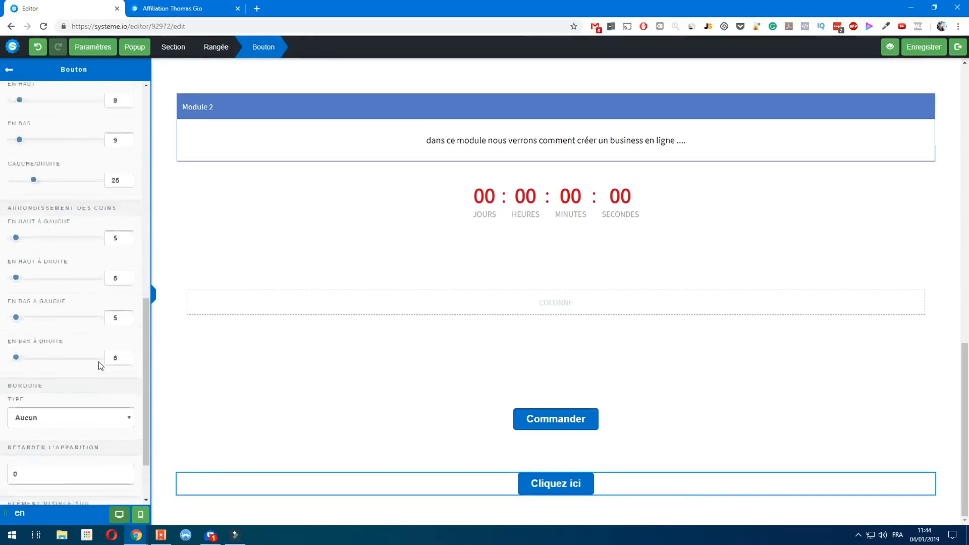
left_click(99, 103)
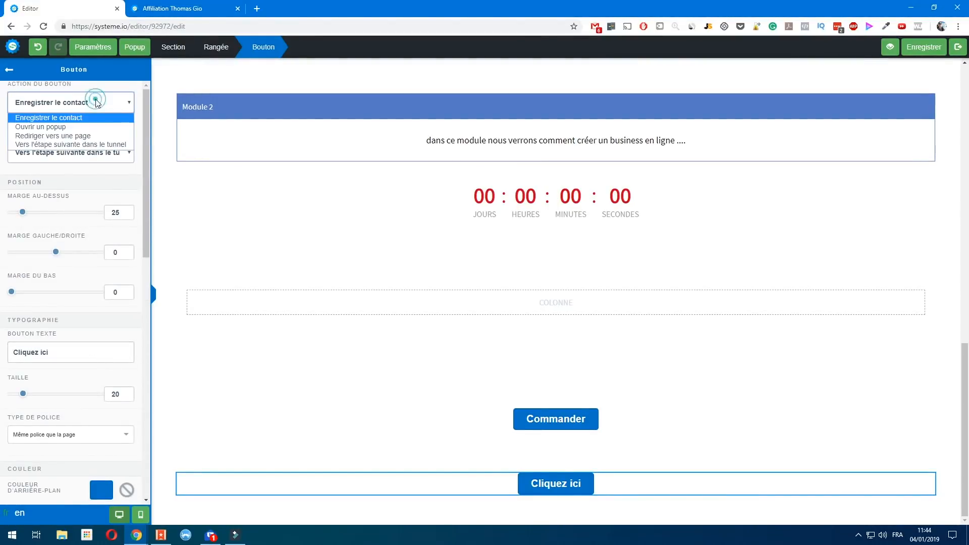
left_click(108, 145)
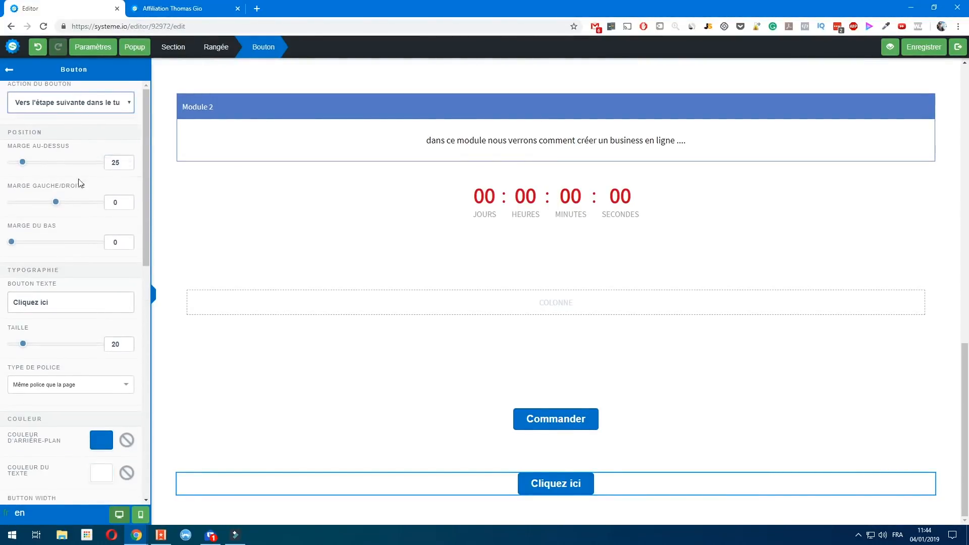
left_click(305, 253)
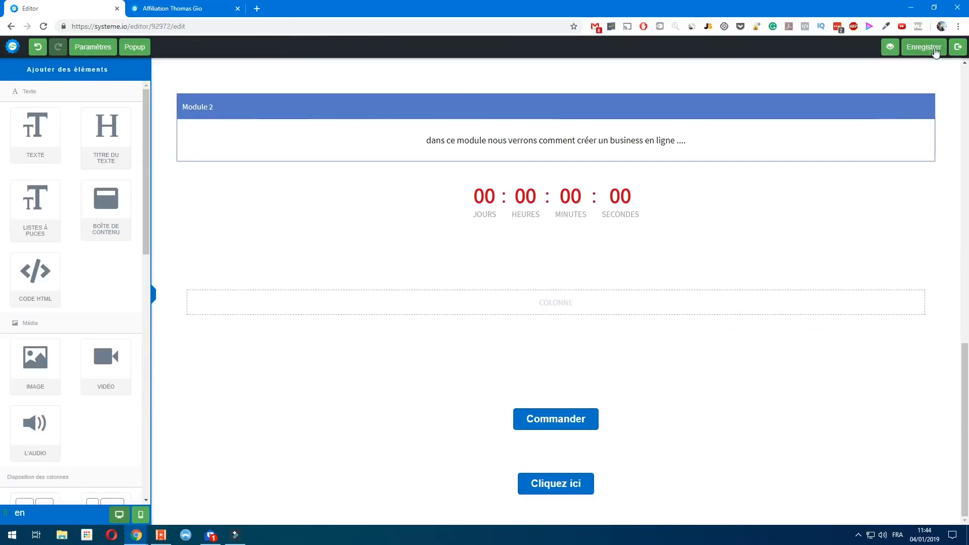
Step: Preview the sales page and test its Commander and Cliquez ici buttons
left_click(891, 46)
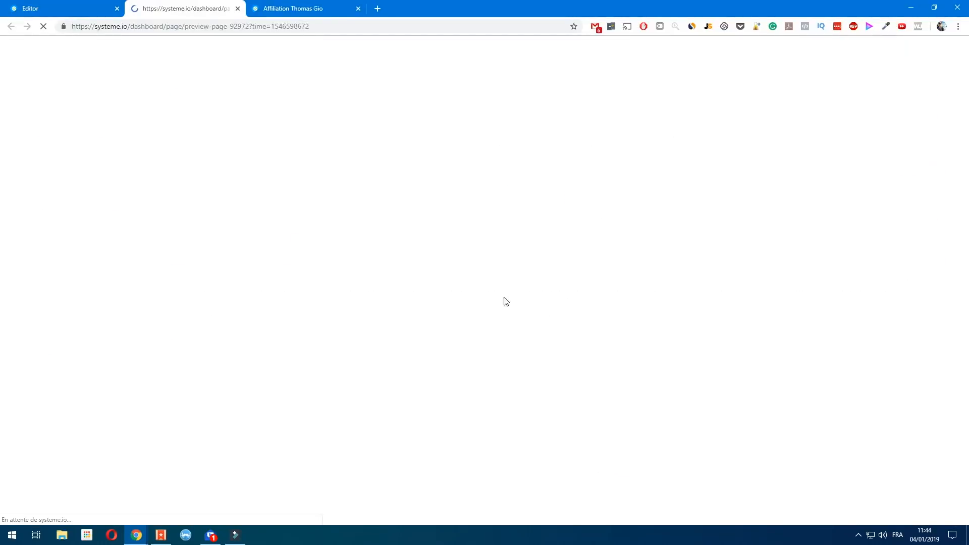
scroll(418, 369, "down", 10)
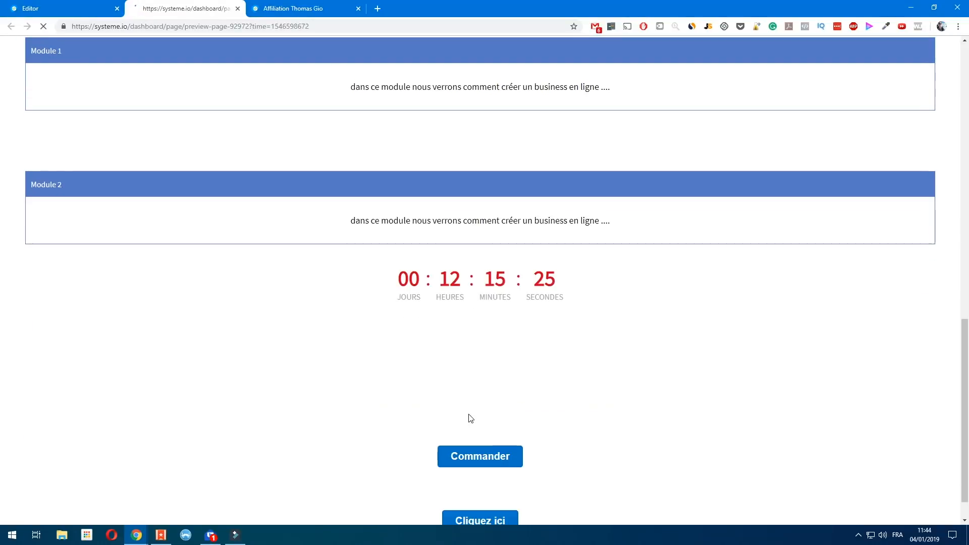
left_click(485, 461)
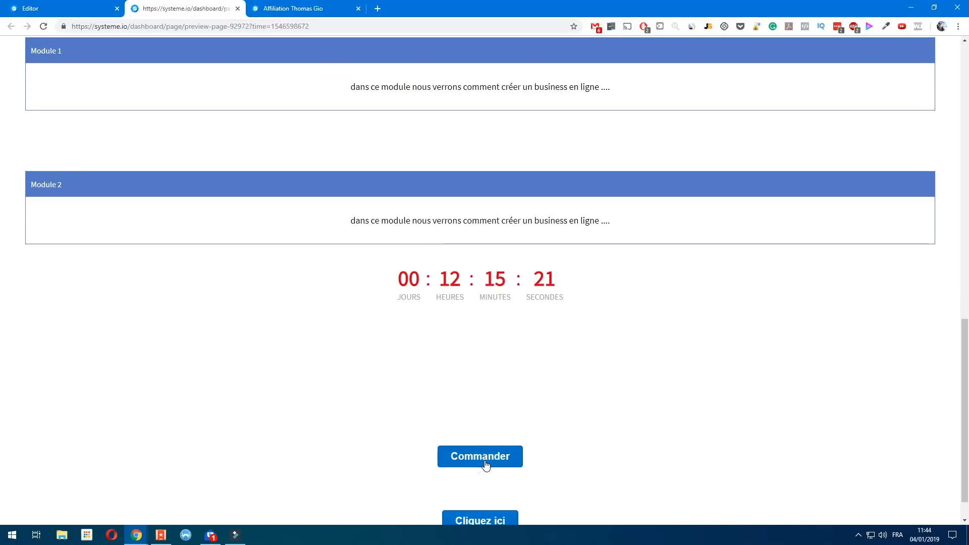
scroll(483, 490, "down", 1)
left_click(480, 484)
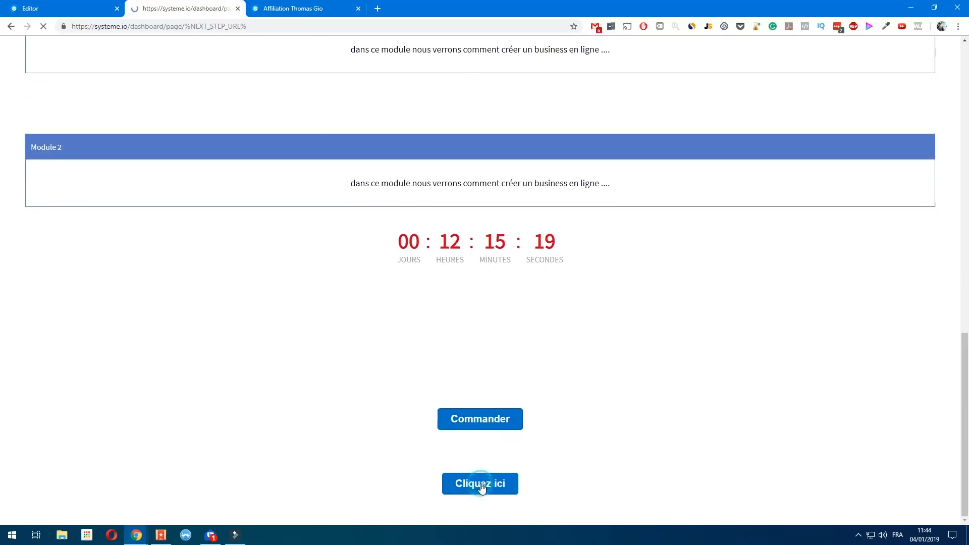
Step: Leave the sales page editor and open the funnel's Bon de commande page for editing
left_click(51, 8)
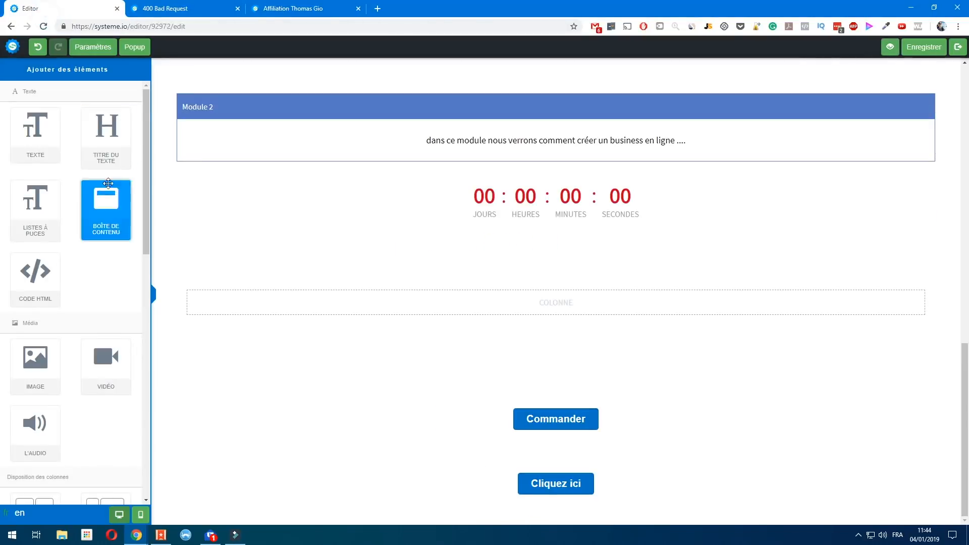
left_click(951, 51)
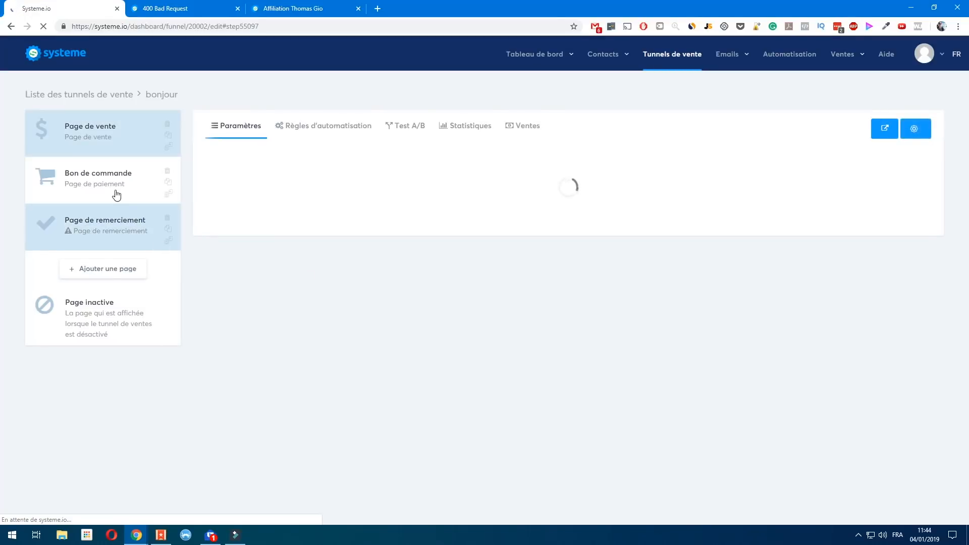
left_click(114, 191)
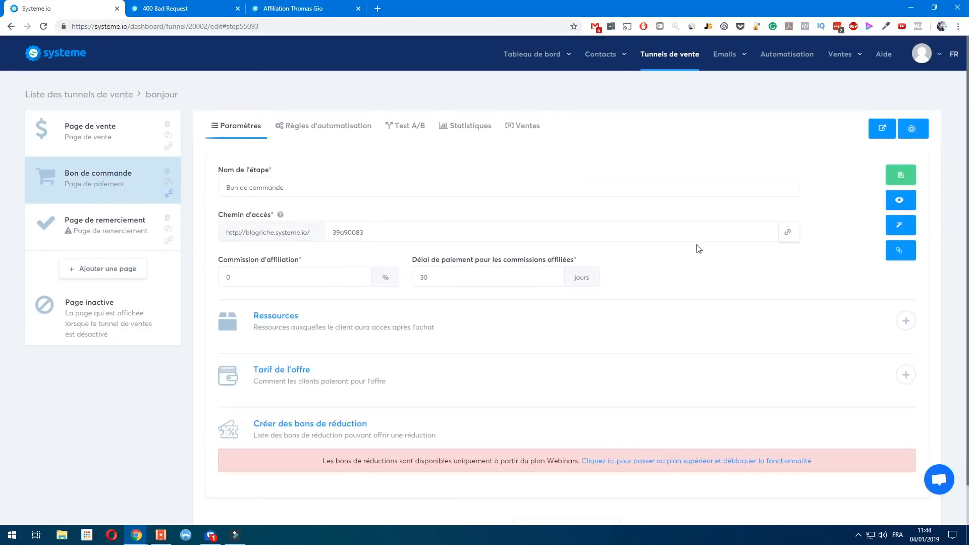
left_click(895, 229)
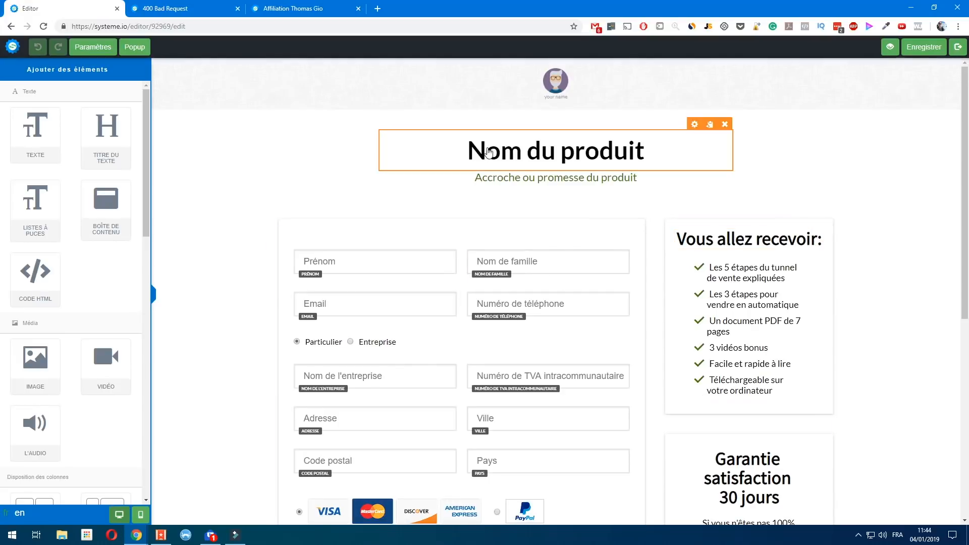
Step: Set the description of the order form's pricing field to Formation bonjour
scroll(662, 194, "down", 4)
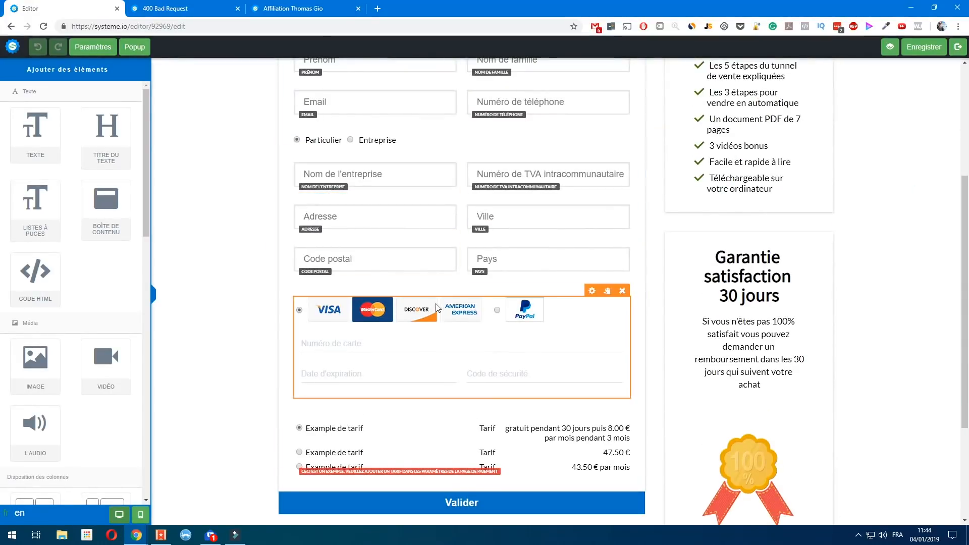
left_click(415, 460)
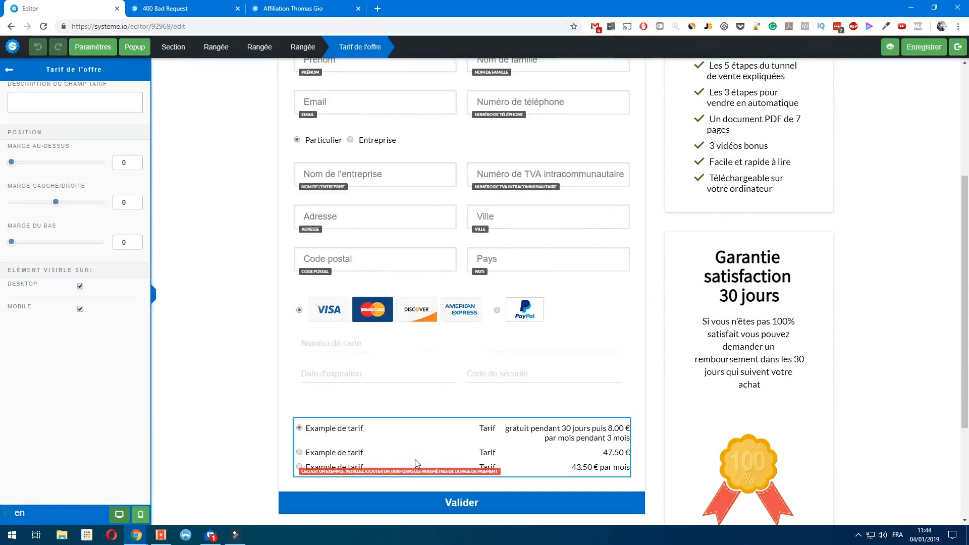
left_click(67, 105)
type("Formation Fo")
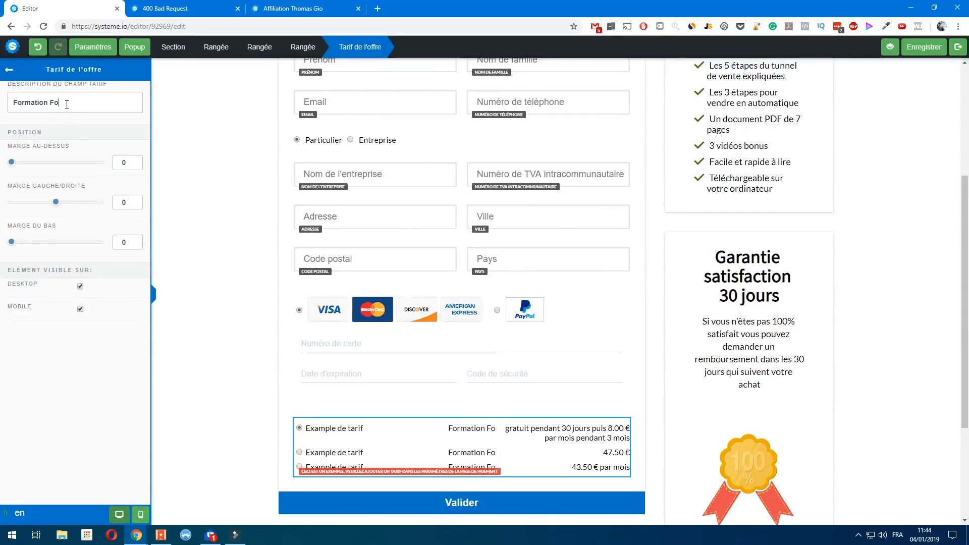
key("BackSpace")
key("BackSpace")
type("bonjour")
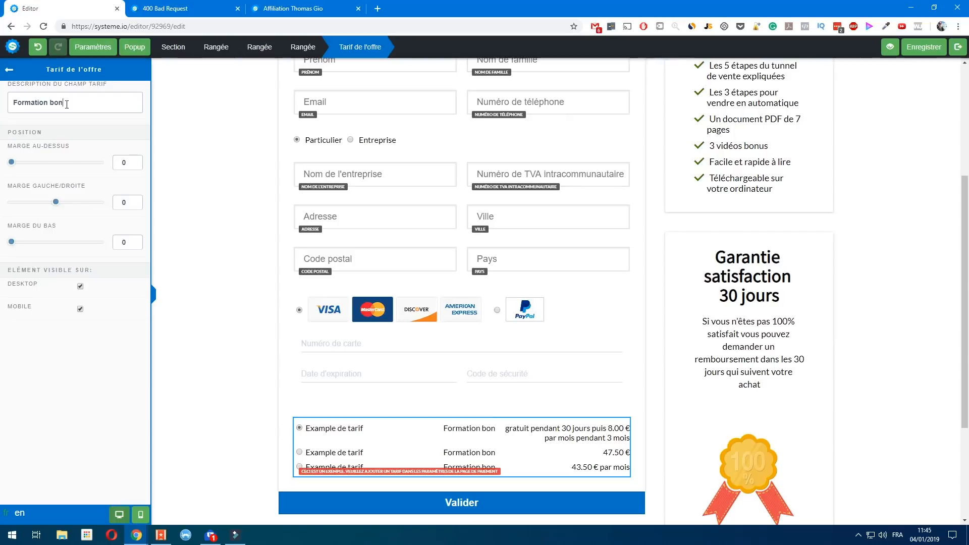
Step: Save the order form page and return to the Bon de commande step's settings, saving those as well
left_click(179, 222)
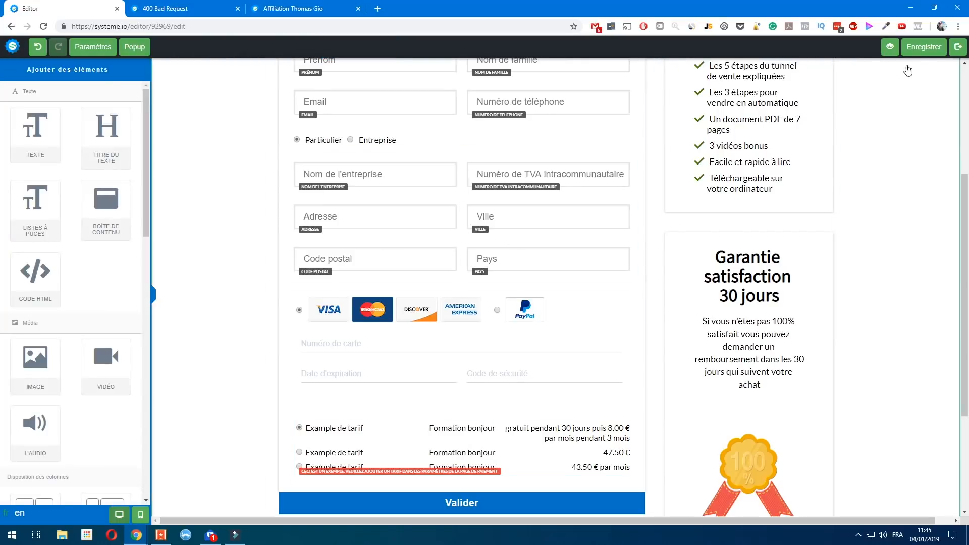
left_click(923, 47)
scroll(353, 313, "up", 4)
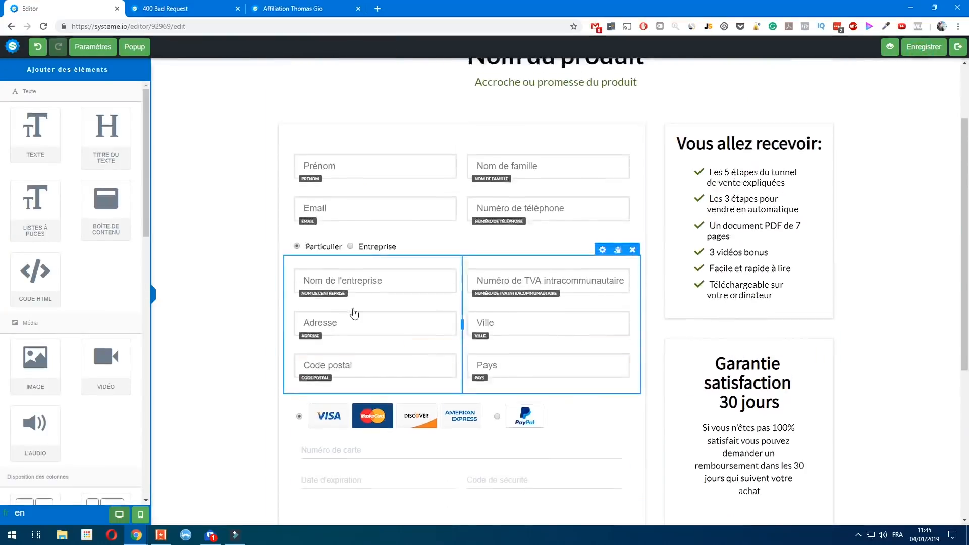
scroll(374, 263, "down", 1)
scroll(374, 237, "down", 2)
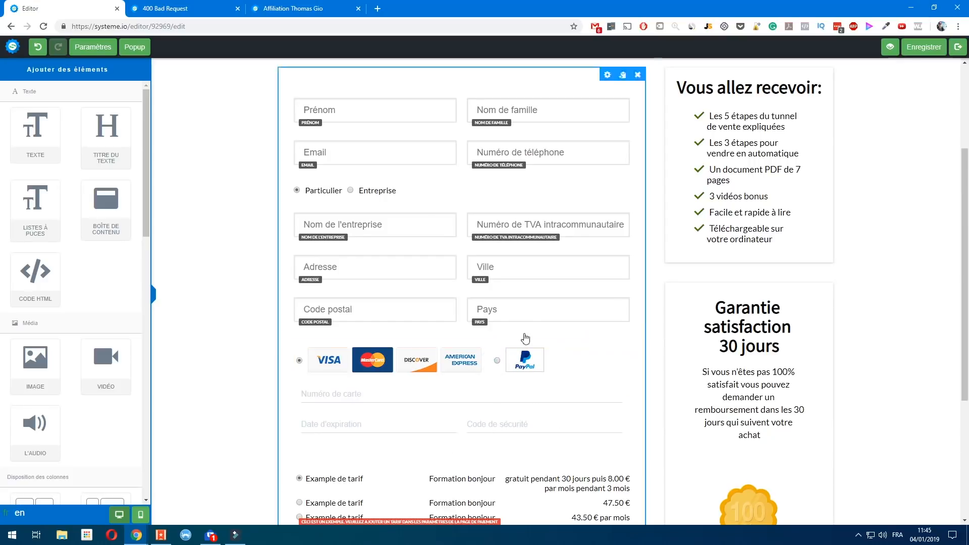
scroll(711, 309, "down", 4)
scroll(738, 435, "up", 6)
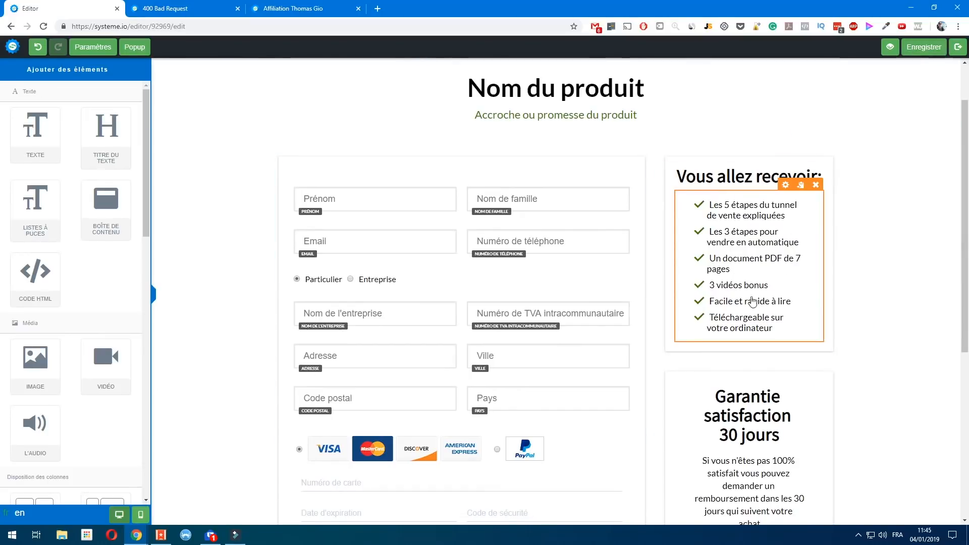
left_click(924, 47)
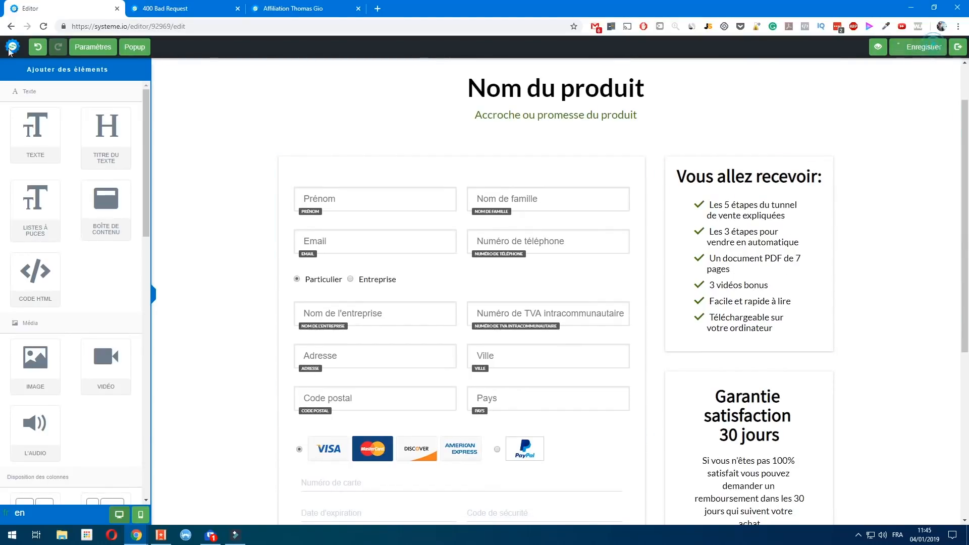
left_click(958, 48)
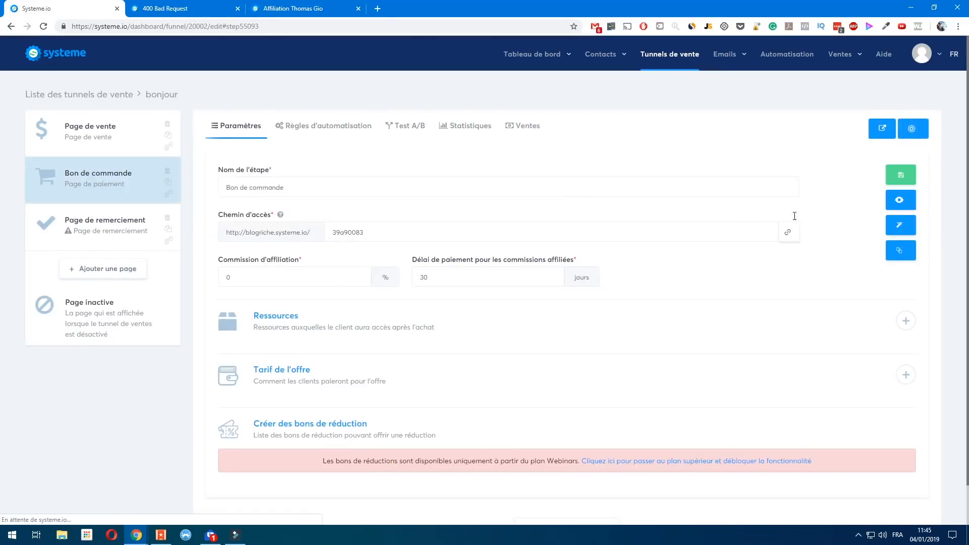
left_click(901, 177)
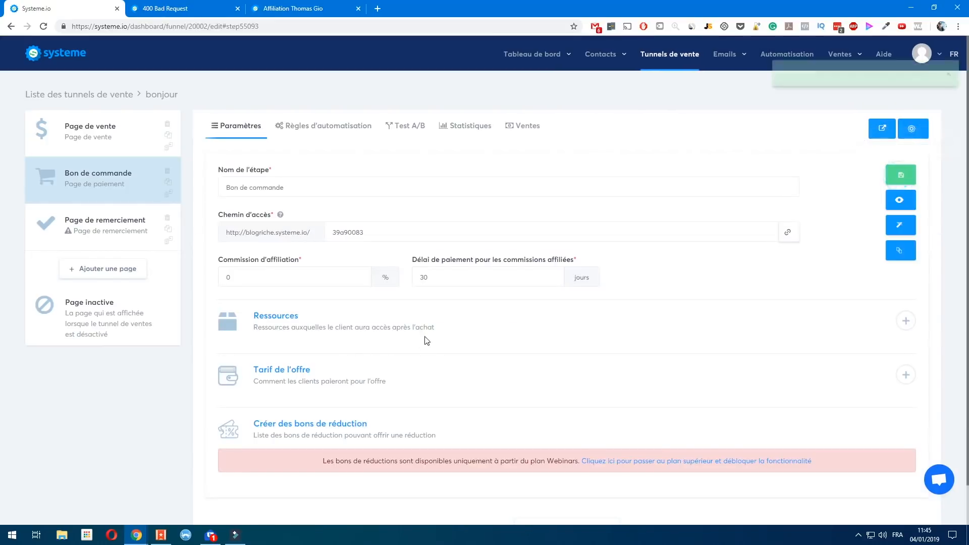
Step: Add a Formation resource to the Bon de commande step, using the POD ACADEMY course with Accès total
left_click(906, 321)
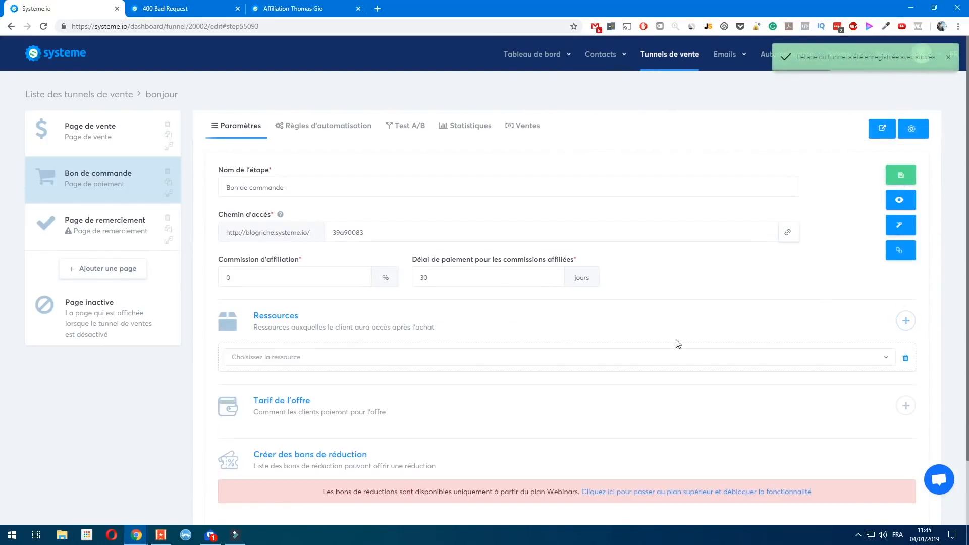
left_click(308, 356)
scroll(404, 353, "down", 1)
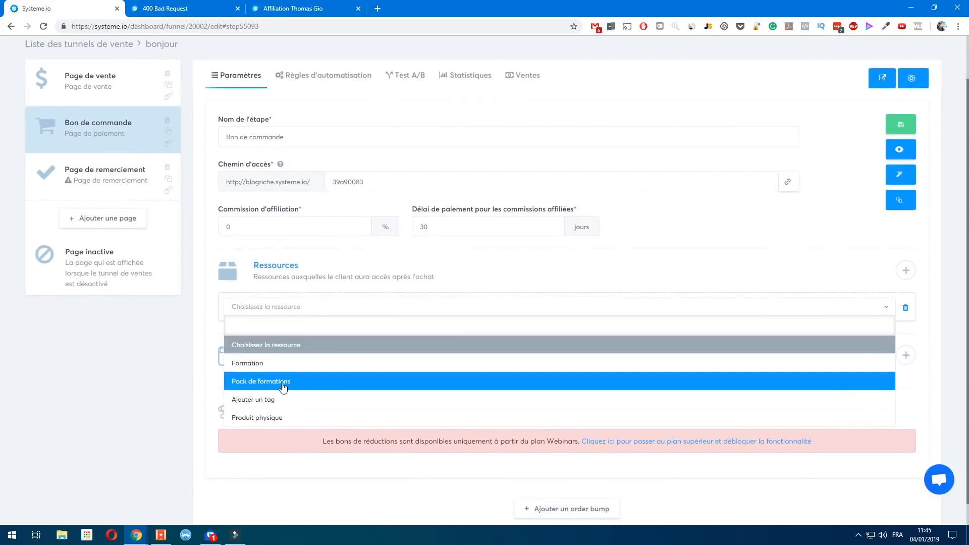
left_click(309, 364)
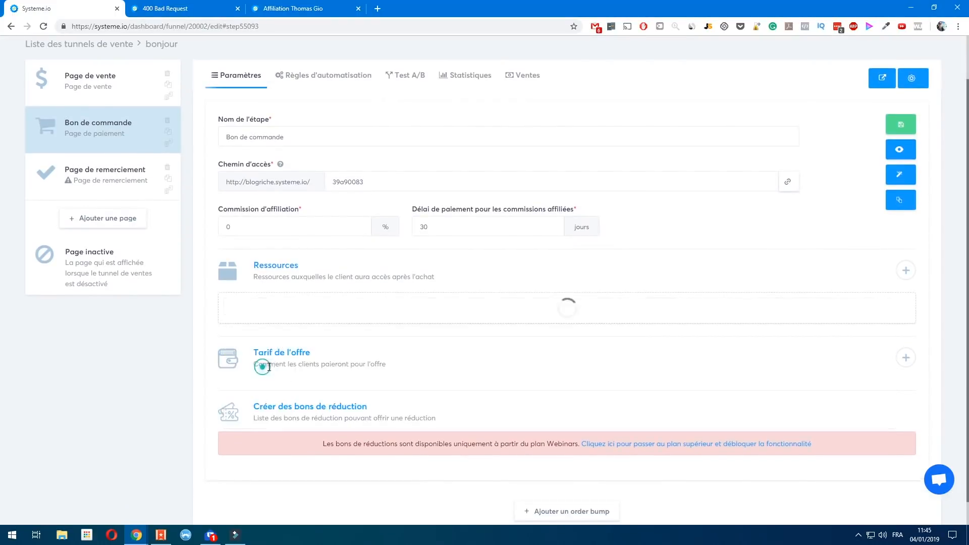
left_click(277, 343)
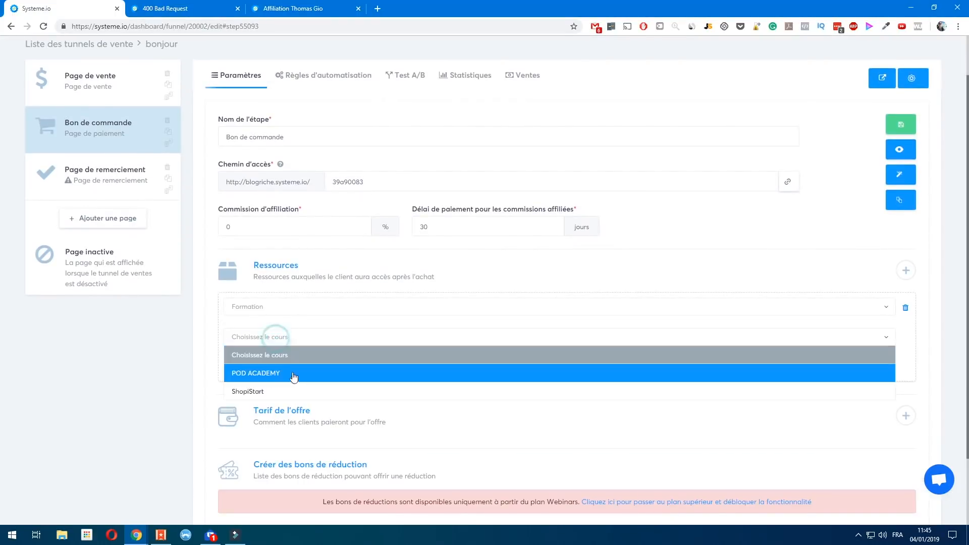
left_click(279, 373)
left_click(277, 371)
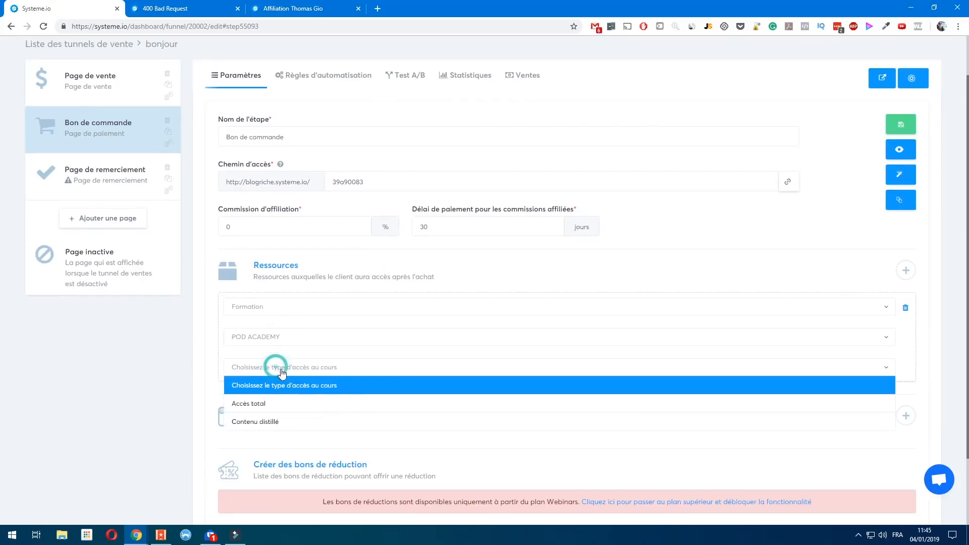
left_click(280, 404)
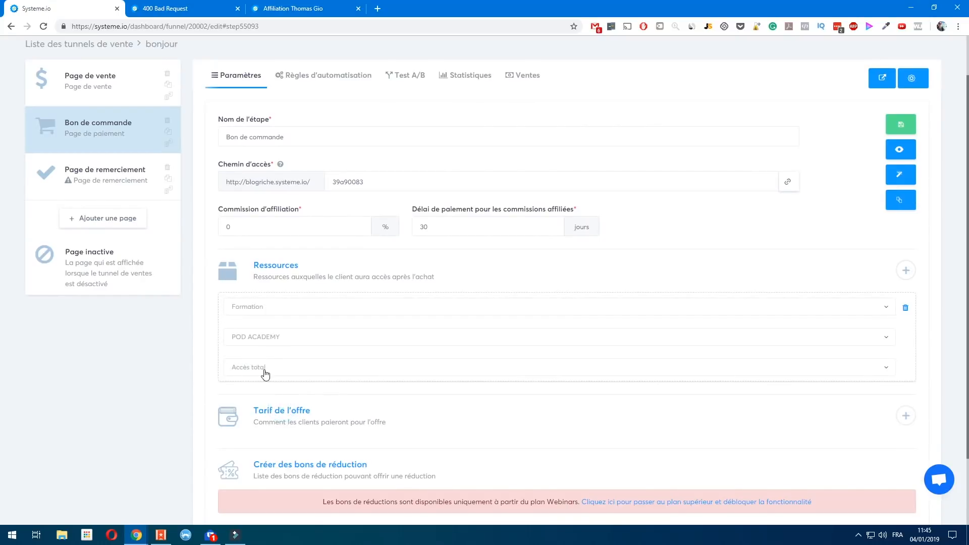
Step: Try the Contenu distillé access type for the POD ACADEMY course and restore Accès total
left_click(265, 372)
left_click(269, 422)
left_click(342, 369)
left_click(310, 403)
Step: Start adding an offer price and browse the existing Paiement unique plans
left_click(906, 416)
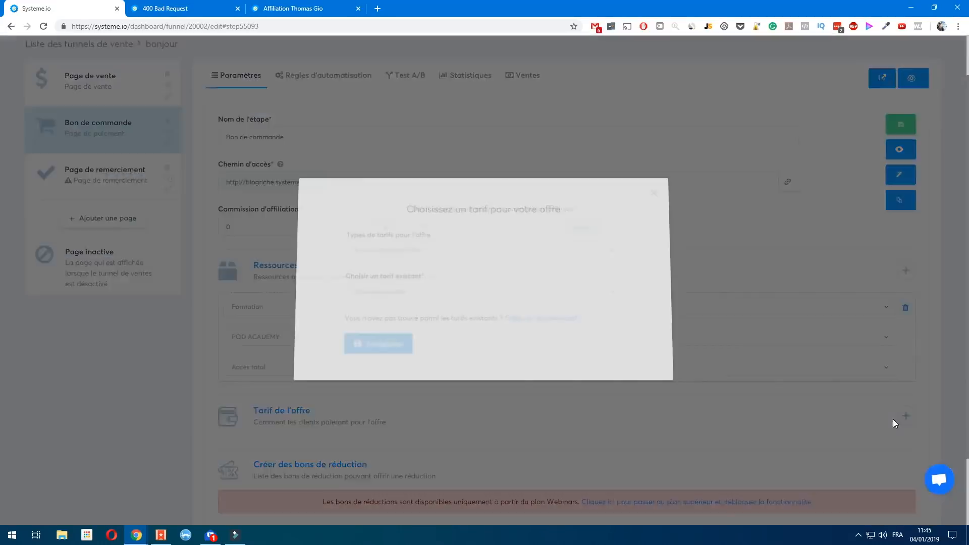
left_click(429, 252)
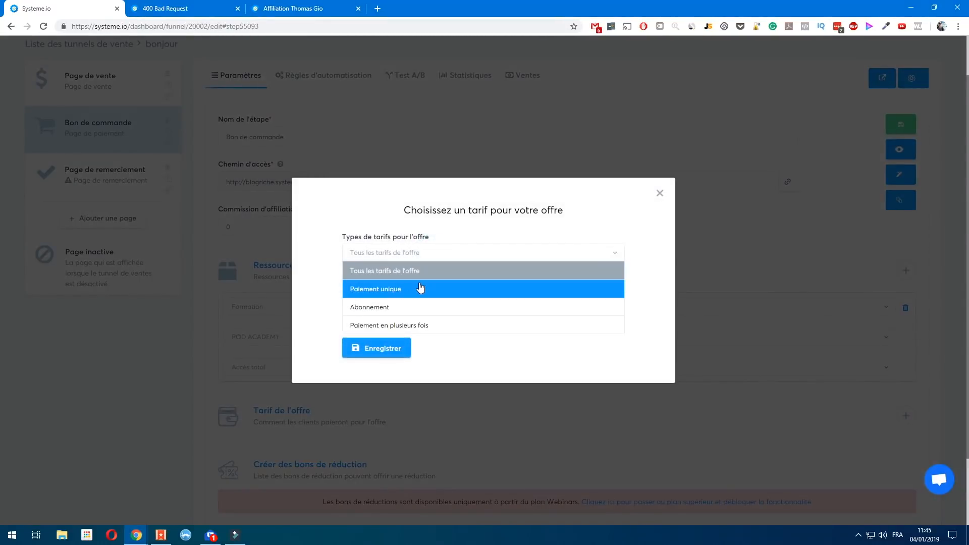
left_click(419, 289)
left_click(427, 295)
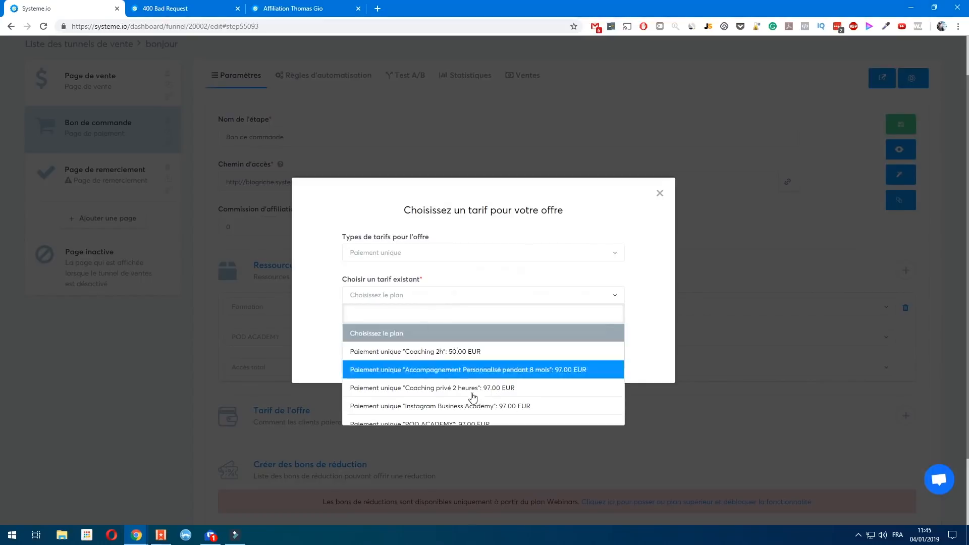
scroll(472, 395, "down", 3)
left_click(320, 305)
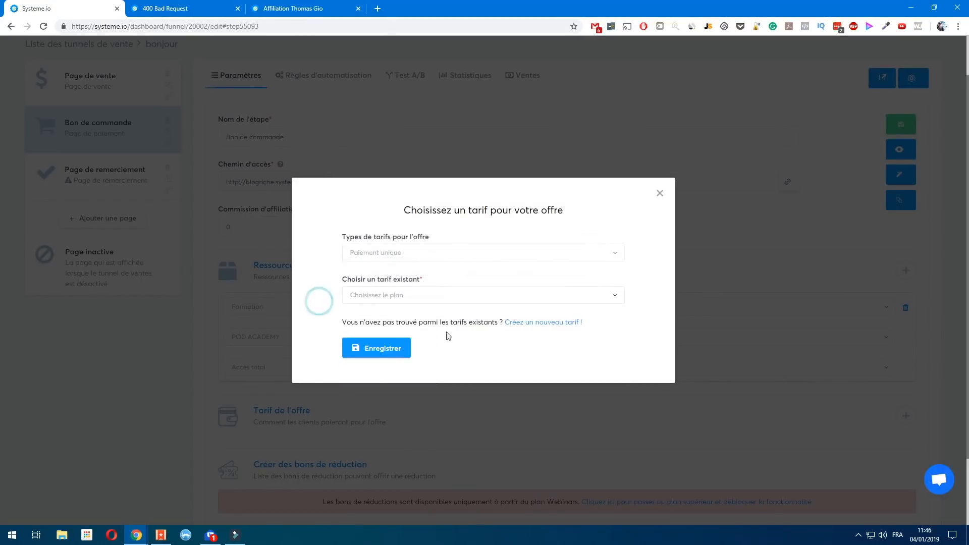
Step: Create a new offer price with offer and product name Bonjour and a transaction description of the seller's name plus Bonjour
left_click(536, 324)
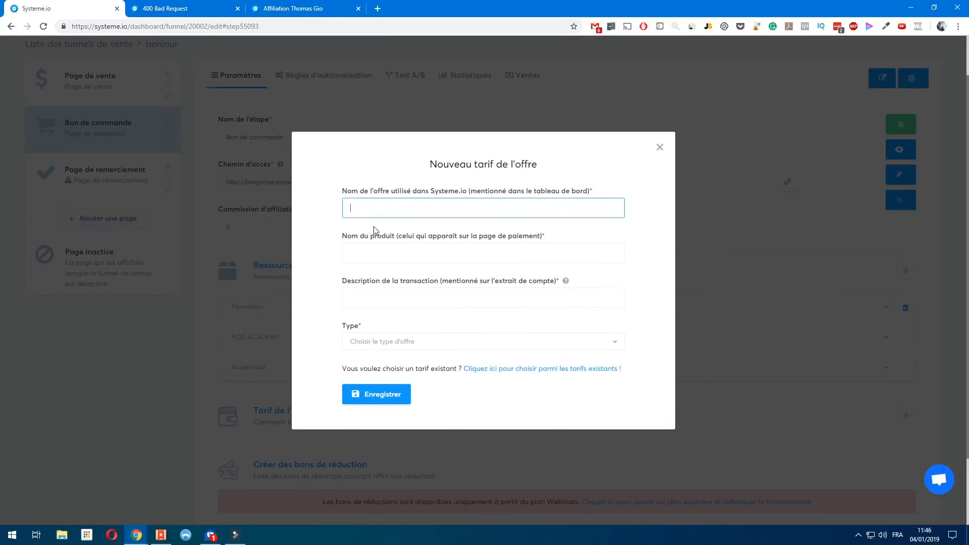
left_click(375, 209)
type("Bonjour")
key("Tab")
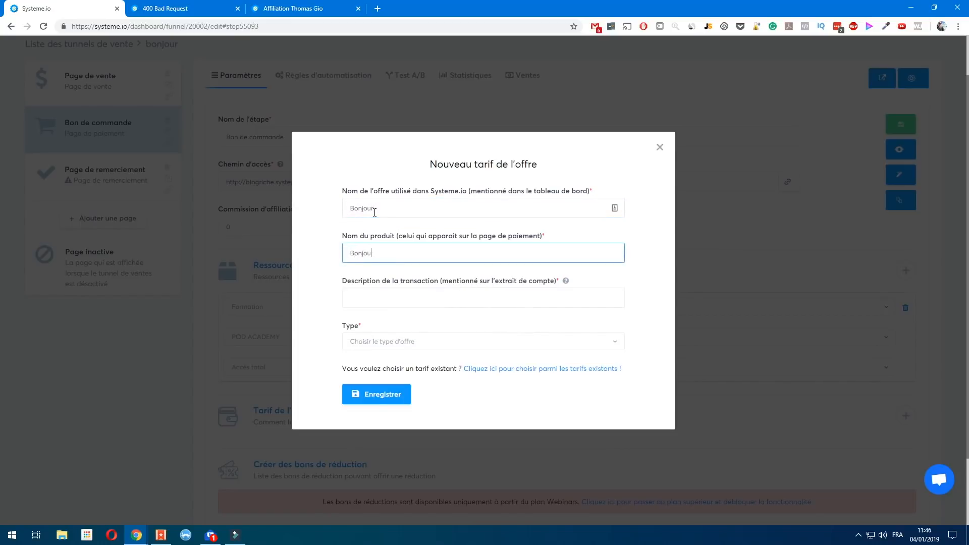
type("r")
key("Tab")
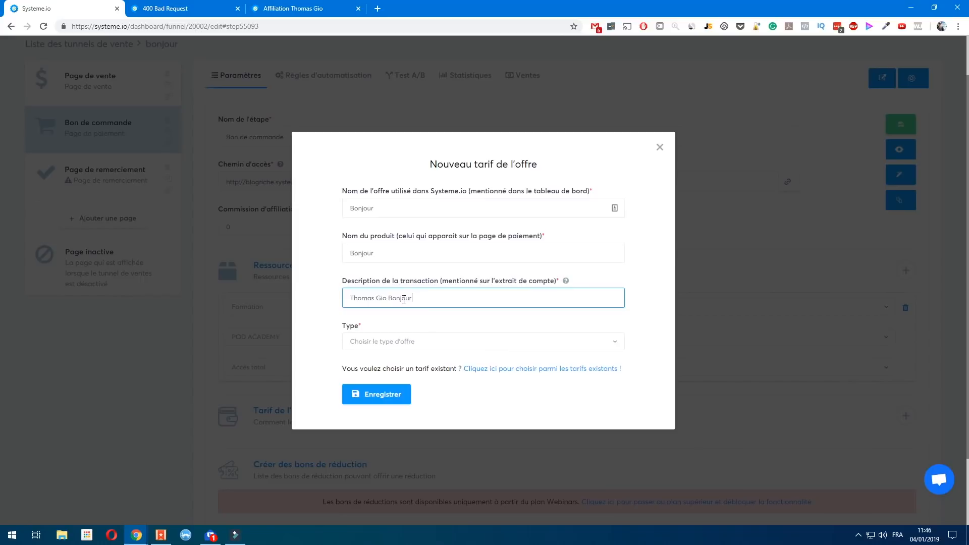
Step: Set the new price's type to Paiement unique with an amount of 1900 € and save it
left_click(396, 347)
left_click(374, 376)
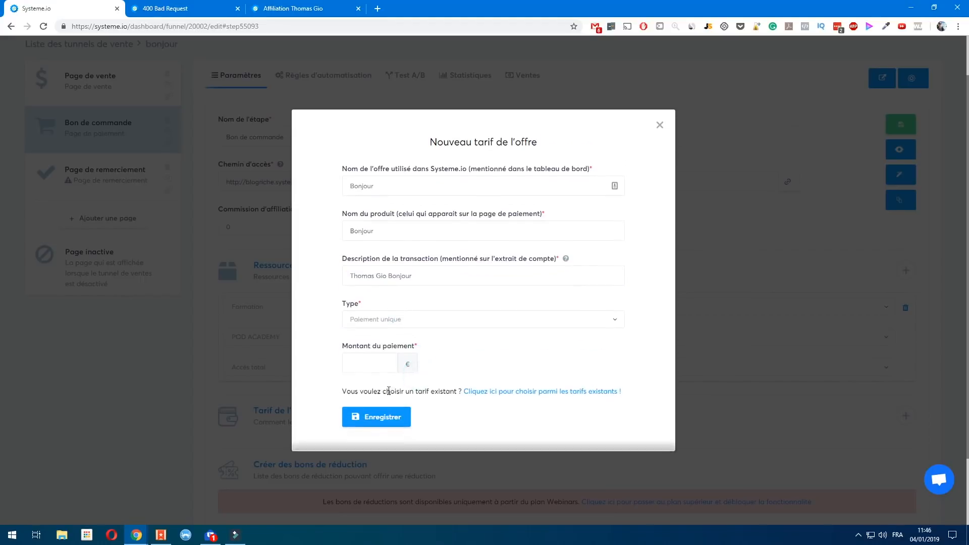
left_click(372, 370)
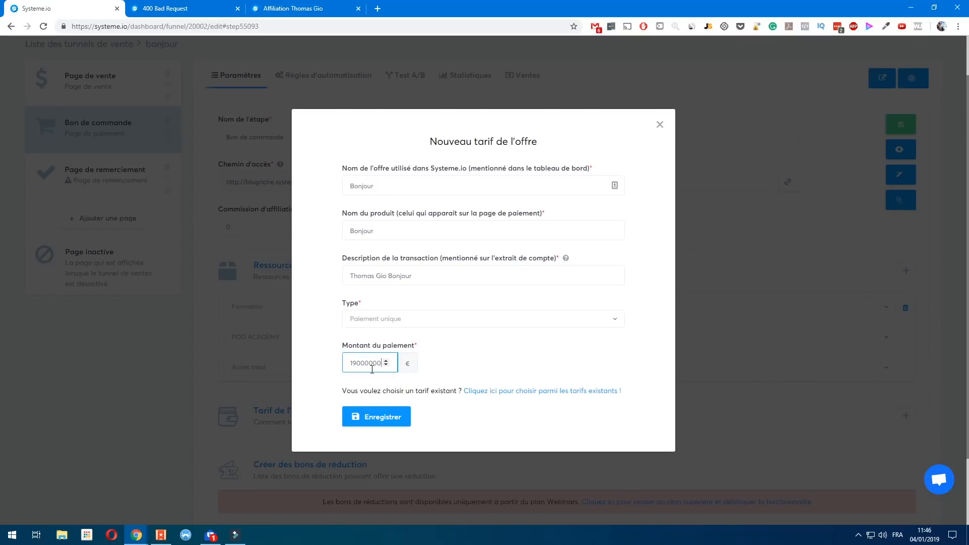
left_click(379, 417)
Step: Review the added Bonjour price and the discount coupon section, and save the Bon de commande step
scroll(743, 372, "down", 2)
mouse_move(328, 339)
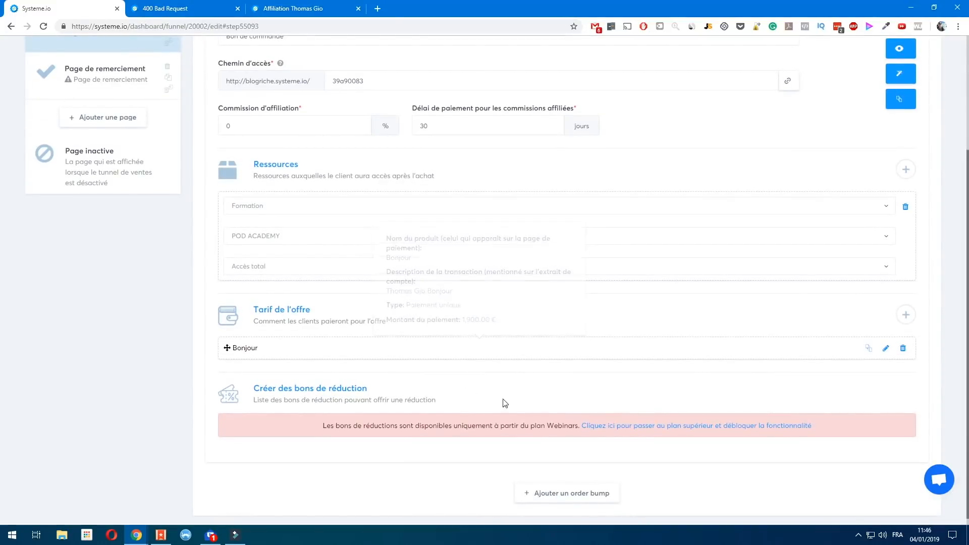
scroll(455, 384, "down", 1)
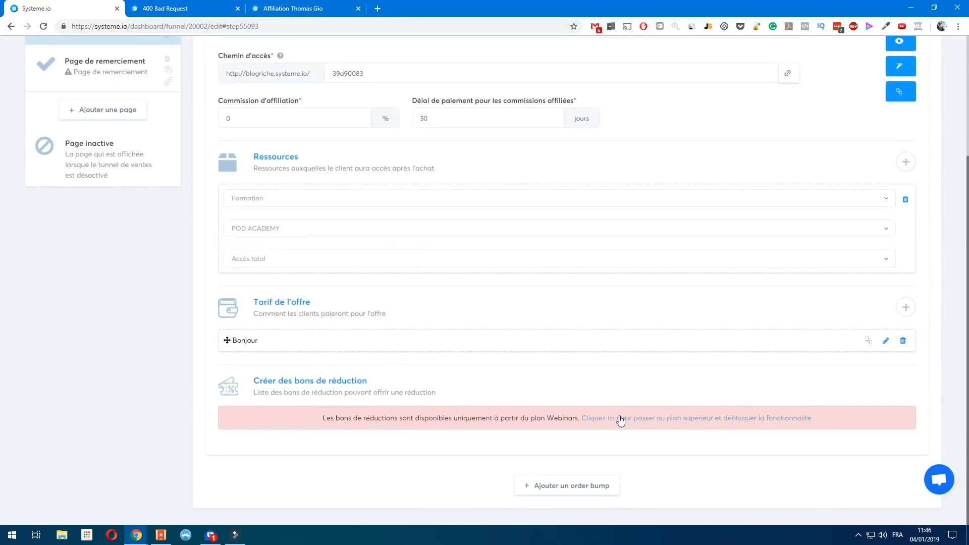
left_click_drag(547, 420, 582, 415)
left_click(556, 400)
scroll(555, 396, "up", 3)
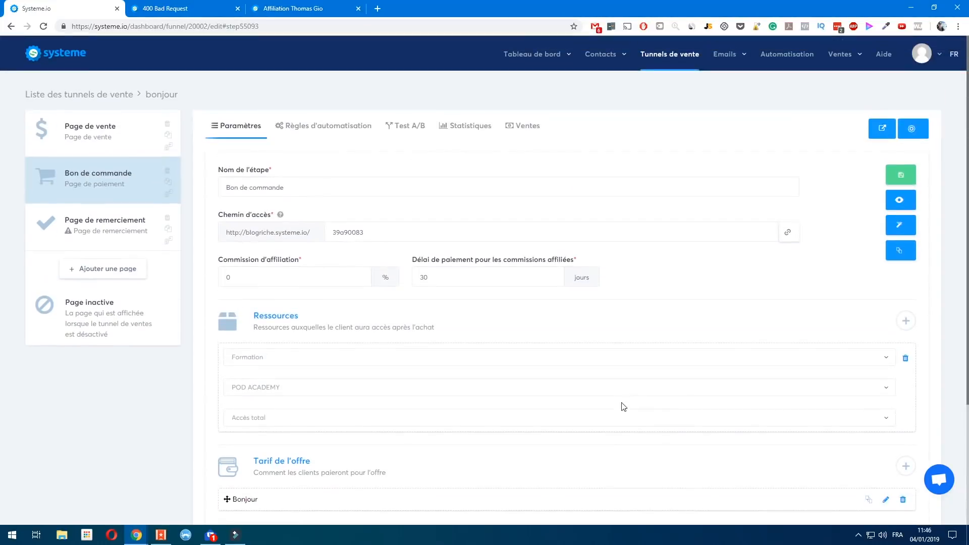
left_click(901, 172)
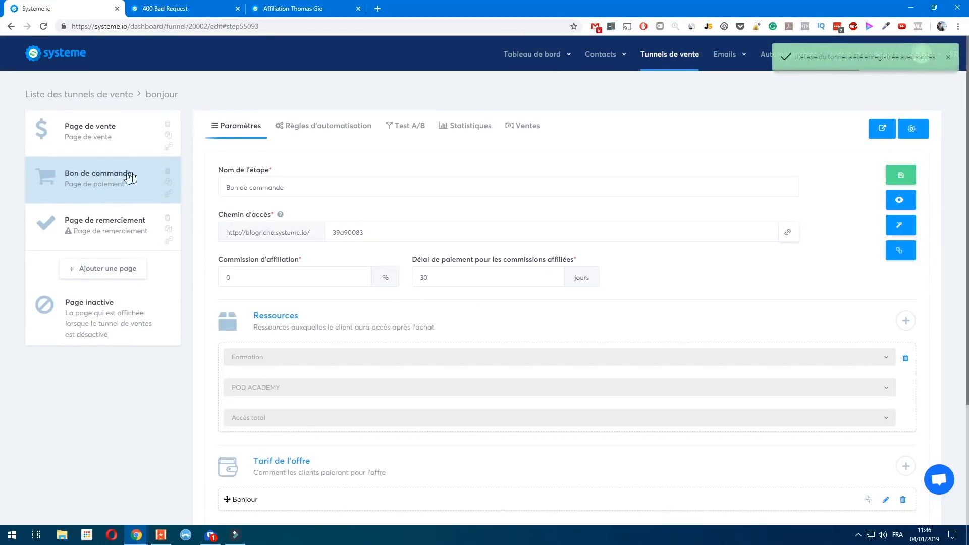
Step: Look through the destination funnels offered for moving the Page de vente, and close the dialog
left_click(169, 150)
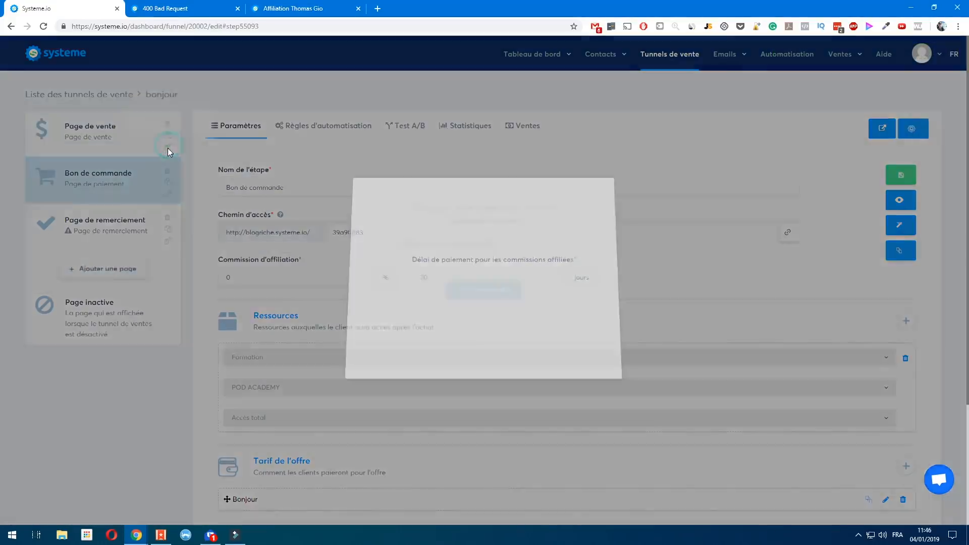
left_click(489, 293)
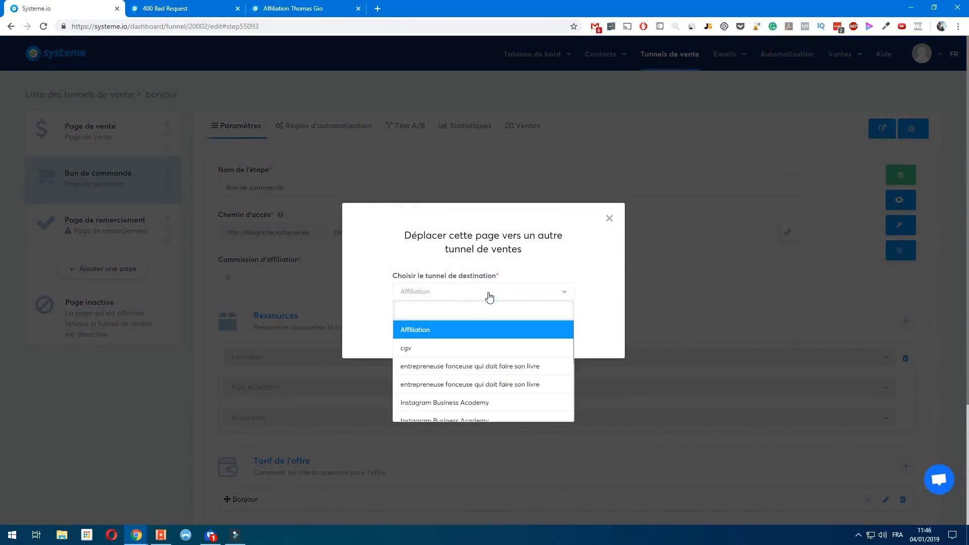
left_click(489, 292)
left_click(489, 295)
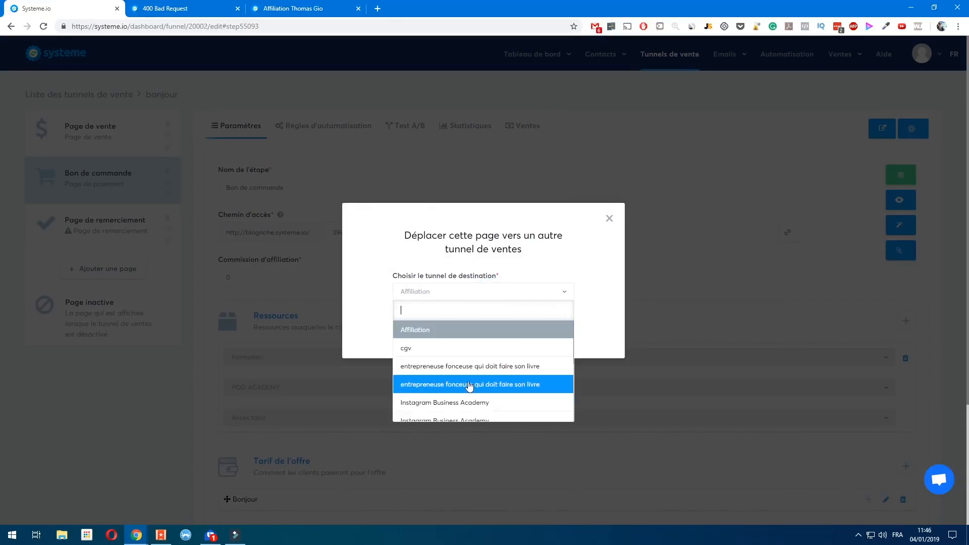
scroll(484, 381, "down", 3)
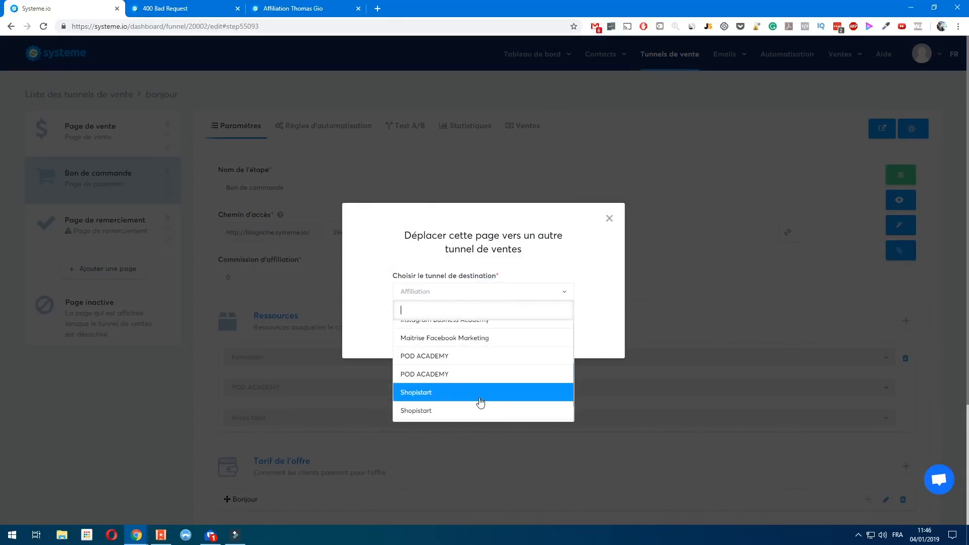
left_click(594, 263)
left_click(610, 218)
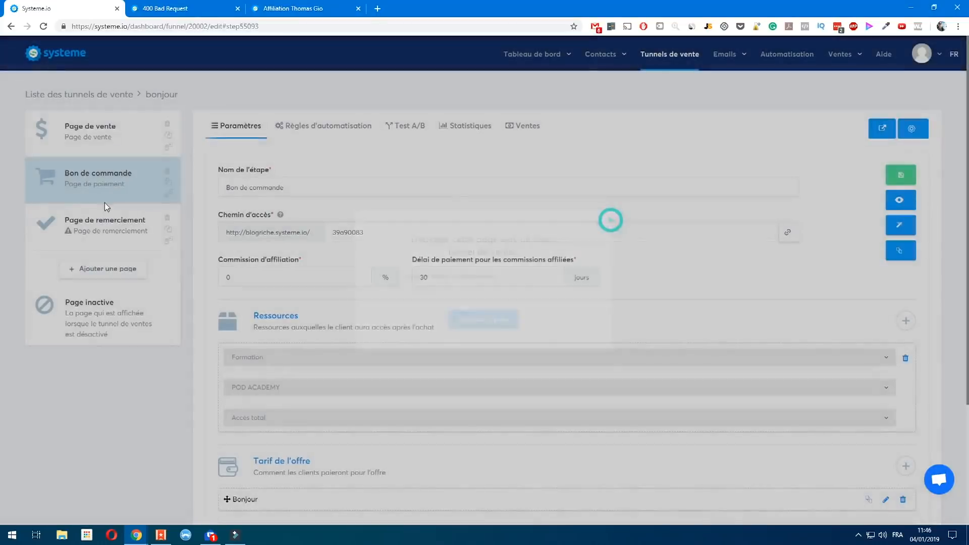
Step: Examine the Page de vente's automation rules and the actions that can be added to them
left_click(101, 147)
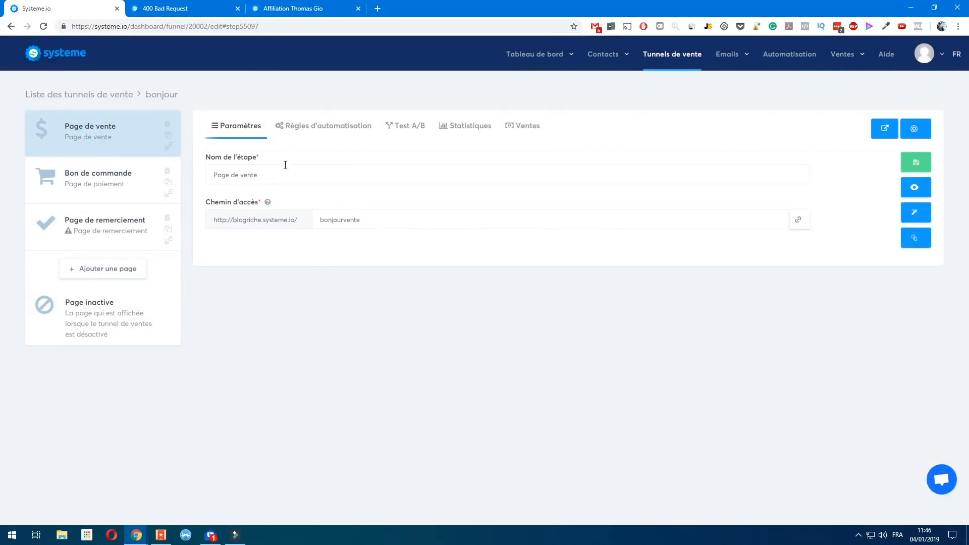
left_click(332, 132)
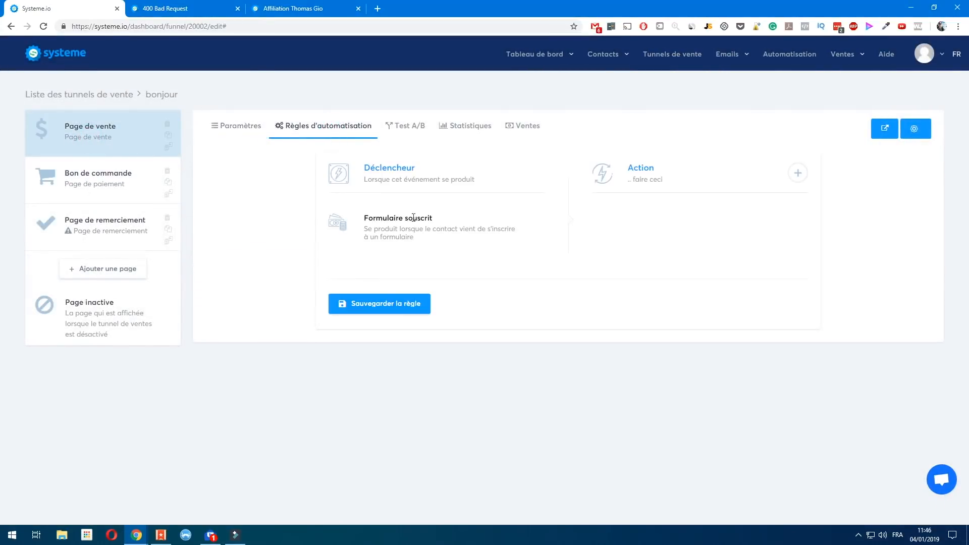
left_click(801, 182)
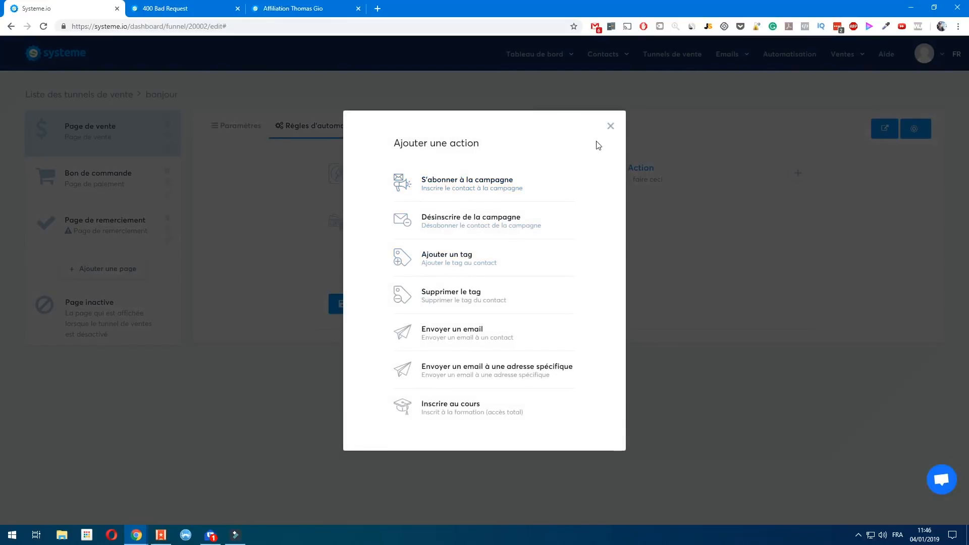
left_click(610, 127)
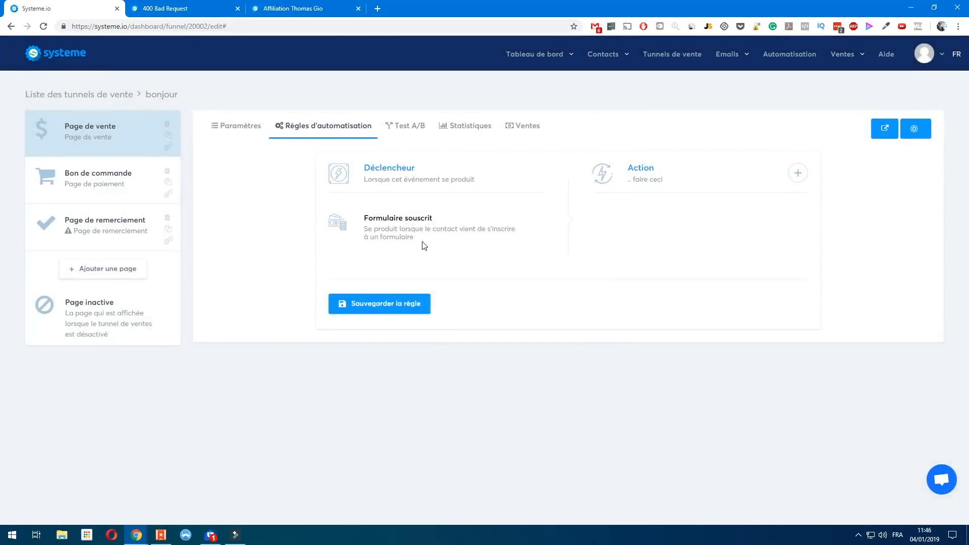
Step: Open the live bonjour sales page, close the 400 Bad Request page, and go to the Commander and Cliquez ici buttons
left_click(96, 173)
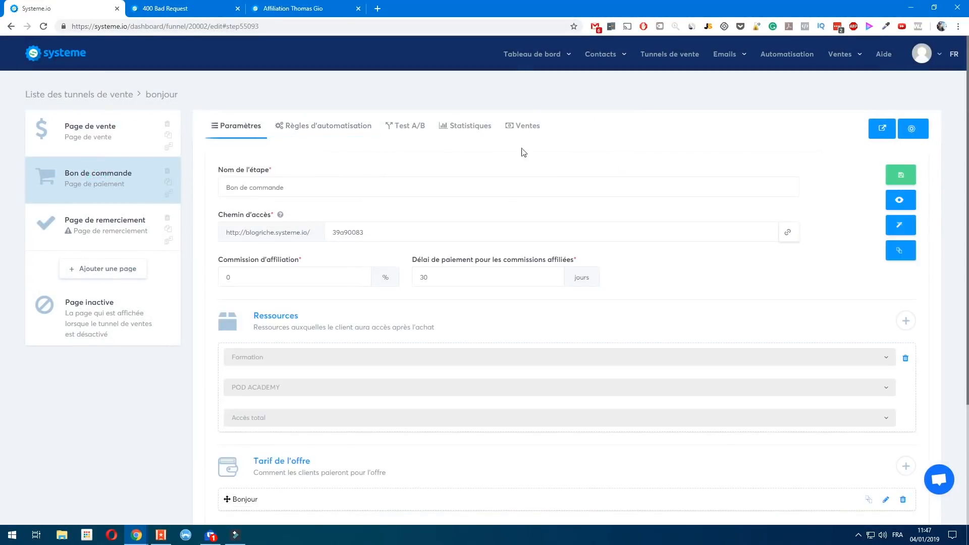
left_click(172, 132)
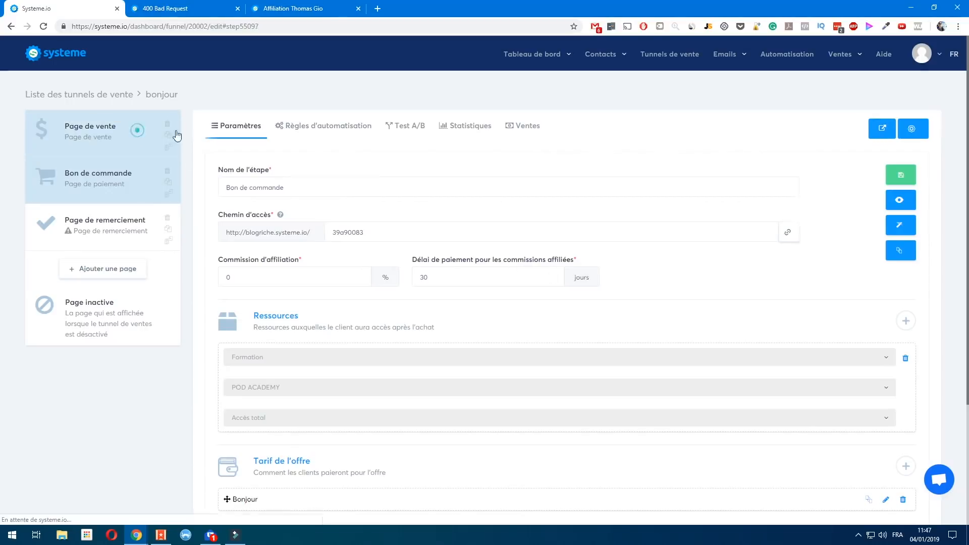
left_click(882, 129)
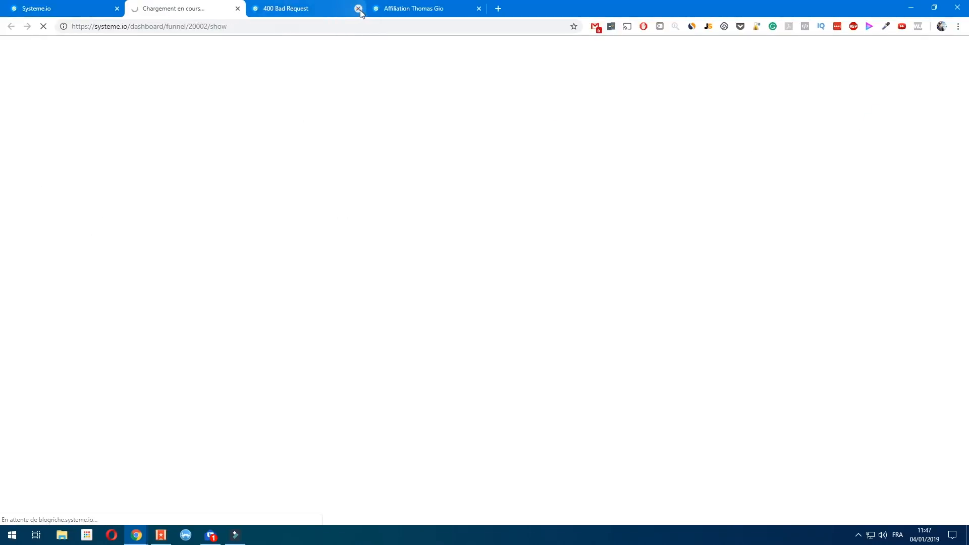
left_click(359, 8)
scroll(510, 369, "down", 15)
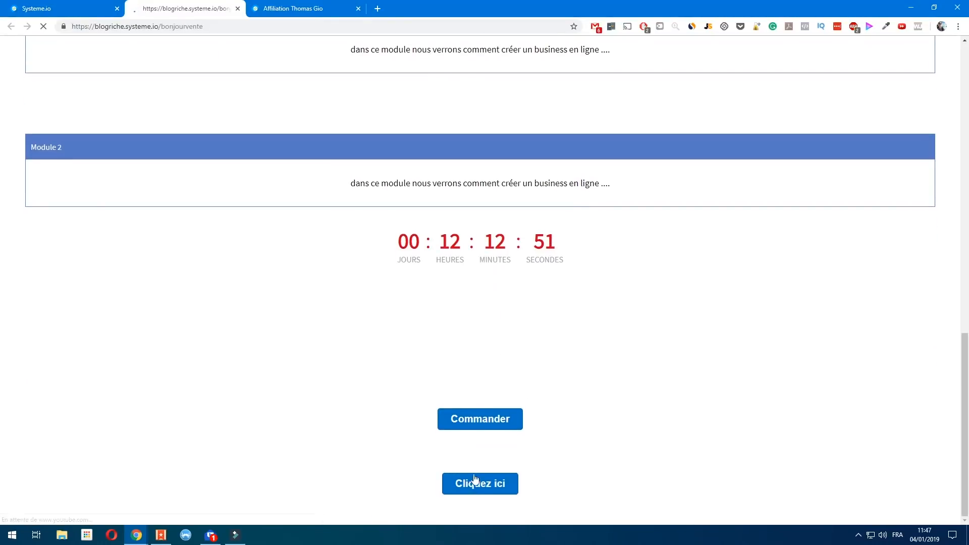
Step: Test the "Cliquez ici" button on the published sales page, and open the sales page in the Systeme.io editor
left_click(479, 484)
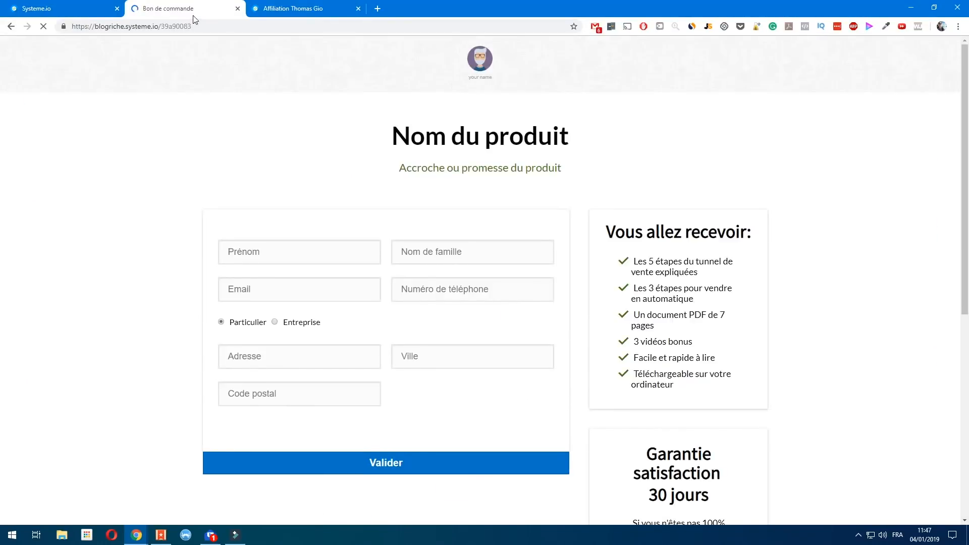
left_click(45, 8)
left_click(916, 211)
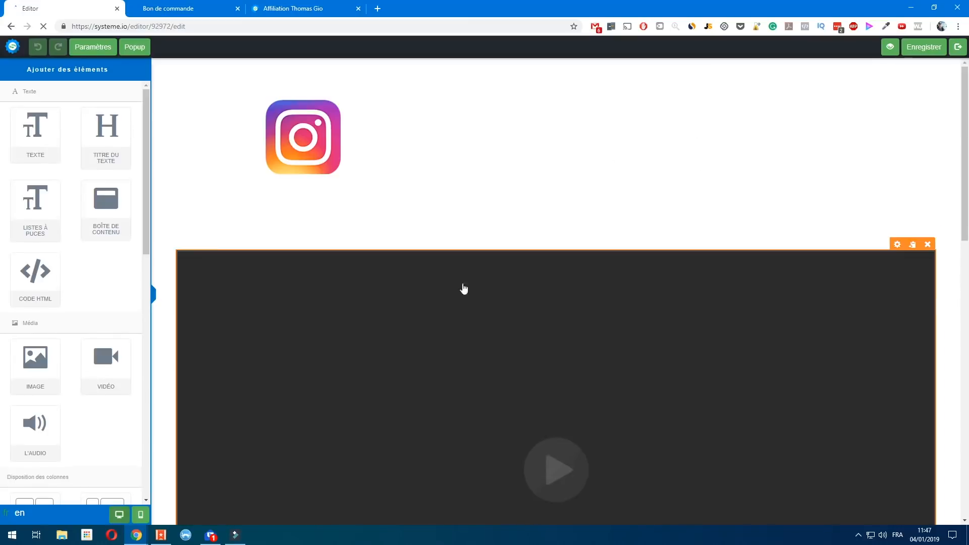
Step: Delete the "Commander" button near the end of the sales page and move the "Cliquez ici" button into its column
scroll(394, 318, "down", 12)
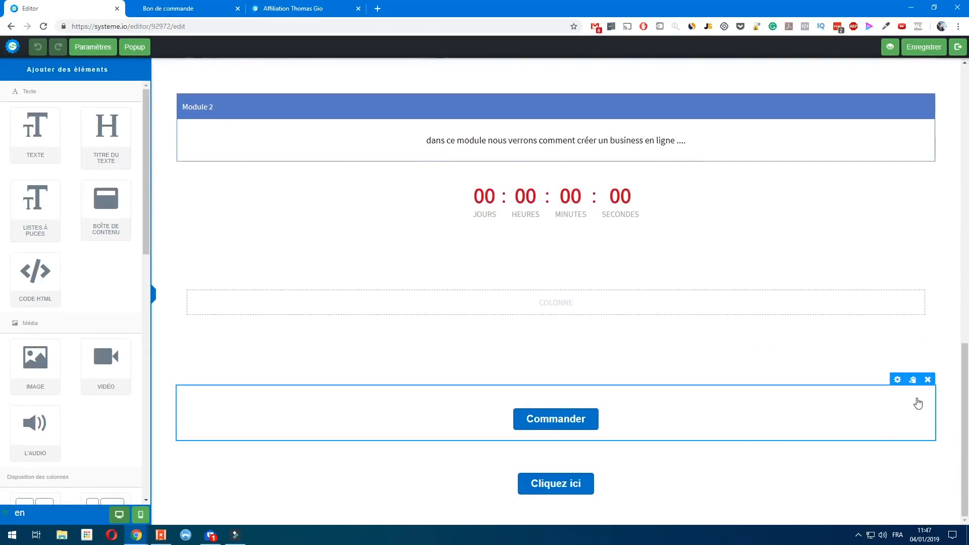
left_click(923, 403)
left_click(527, 81)
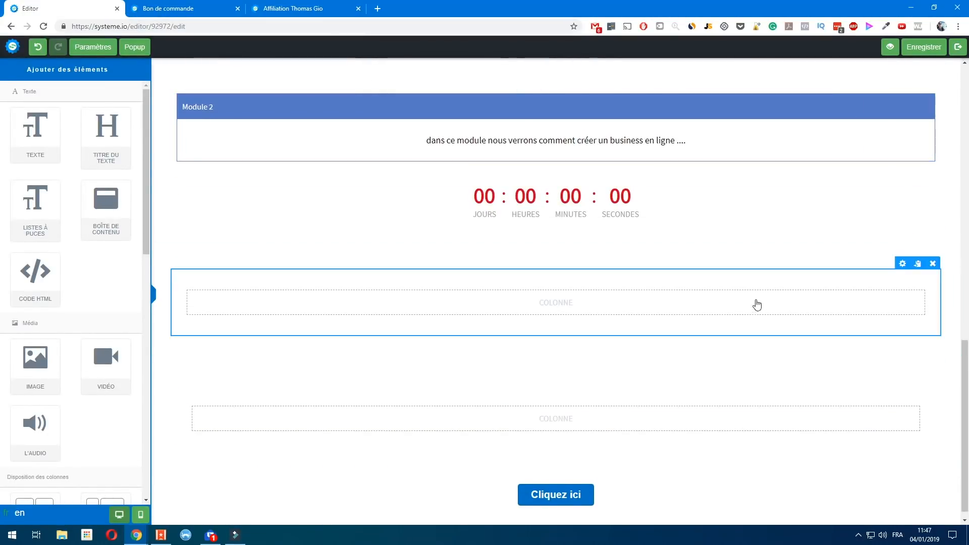
left_click_drag(567, 499, 560, 419)
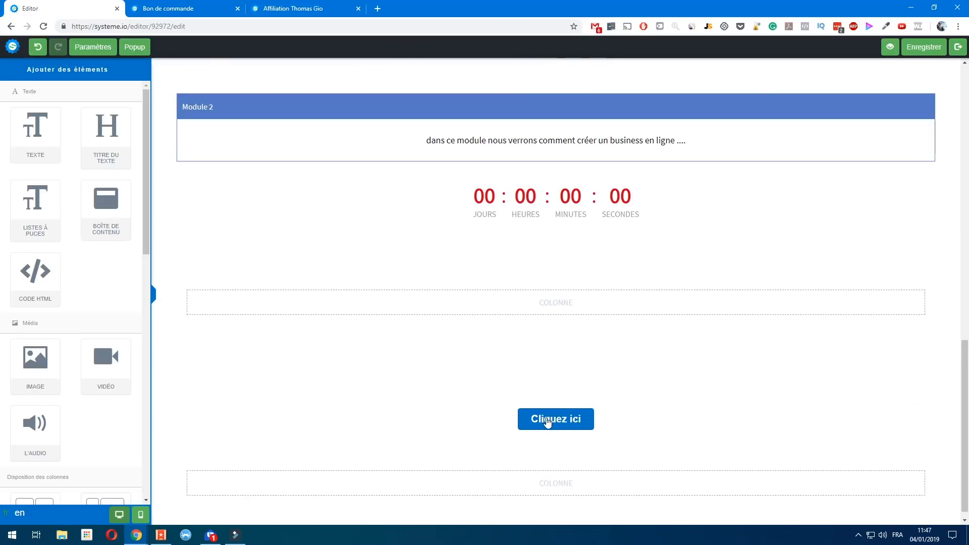
Step: Set the remaining button's text to "Acheter", then save the sales page and exit the editor
left_click(507, 419)
triple_click(52, 308)
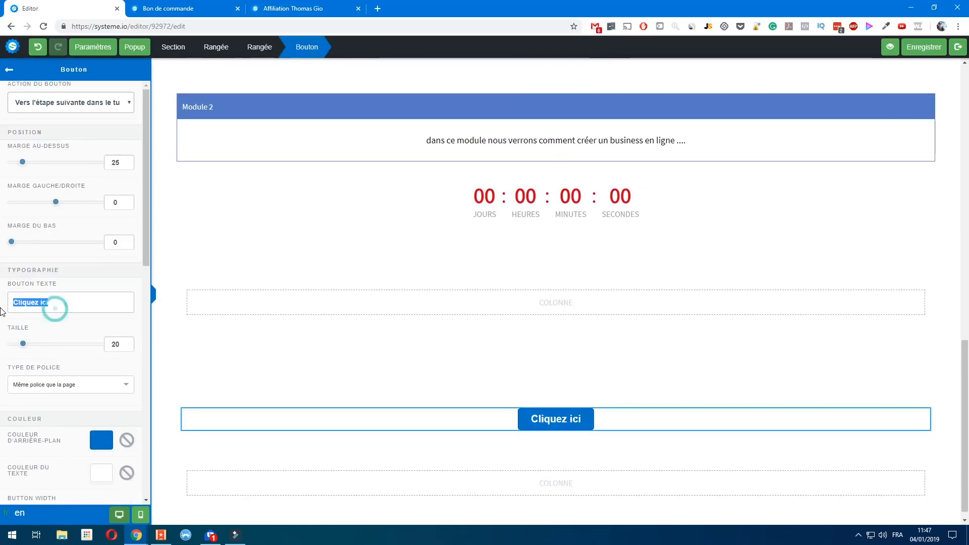
type("Acheter")
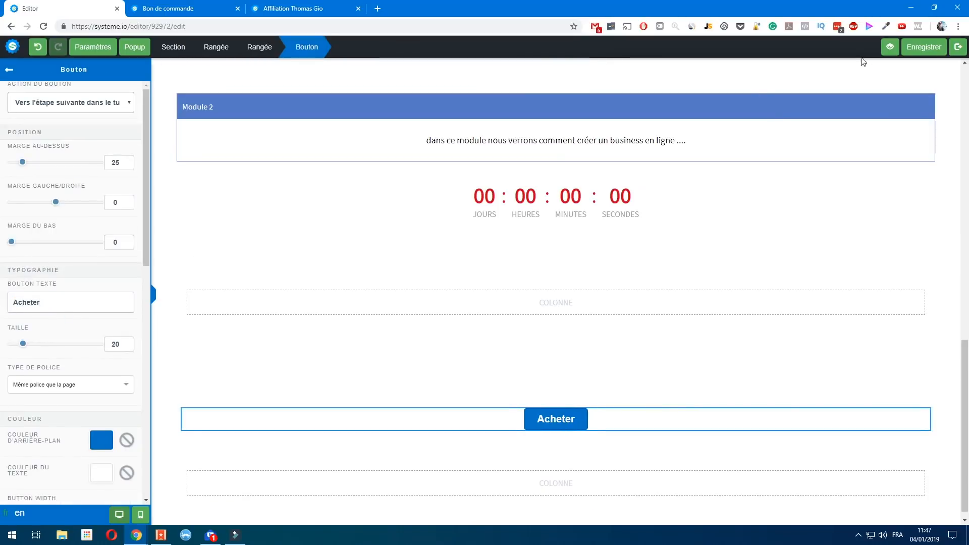
left_click(927, 52)
left_click(958, 50)
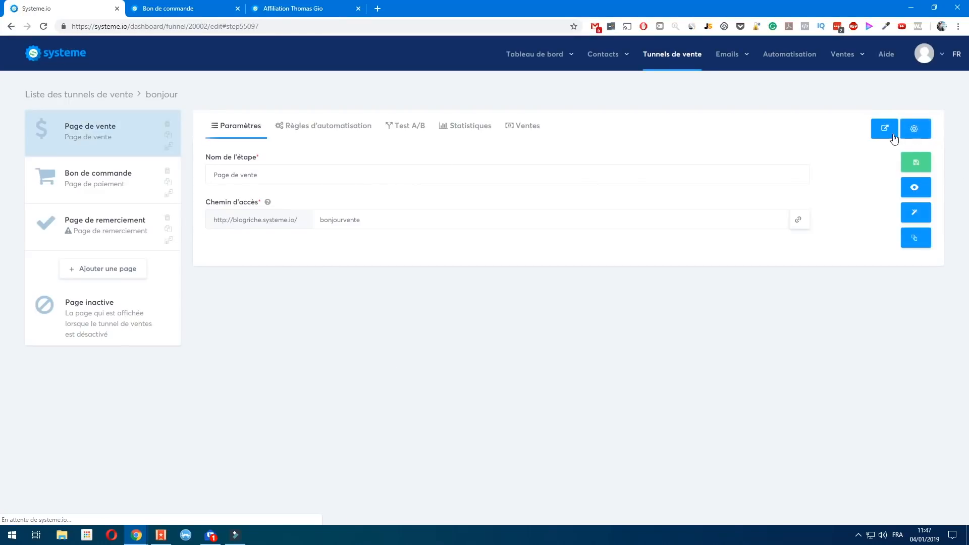
Step: Open the published sales page, review it from header to countdown, and follow the "Acheter" button to the order form
left_click(892, 135)
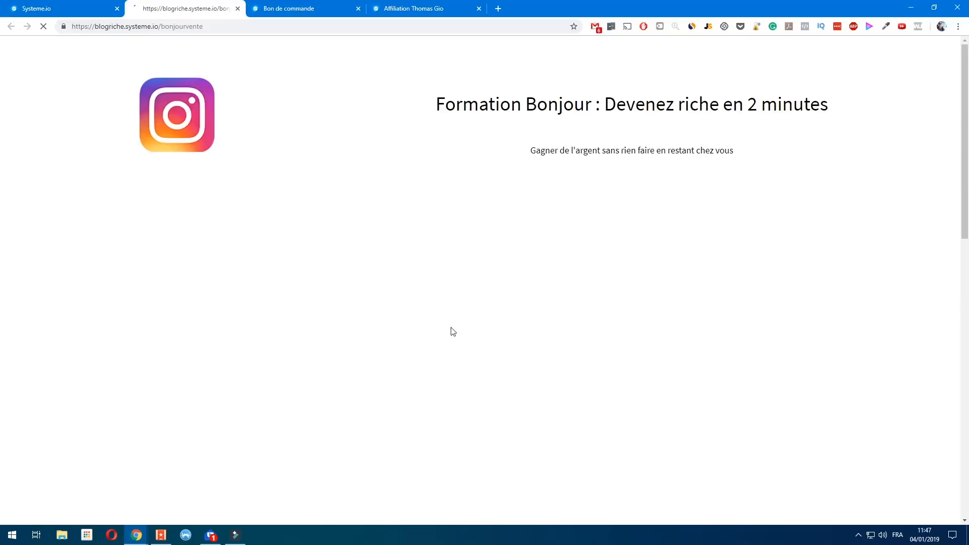
scroll(453, 332, "down", 14)
scroll(464, 384, "up", 12)
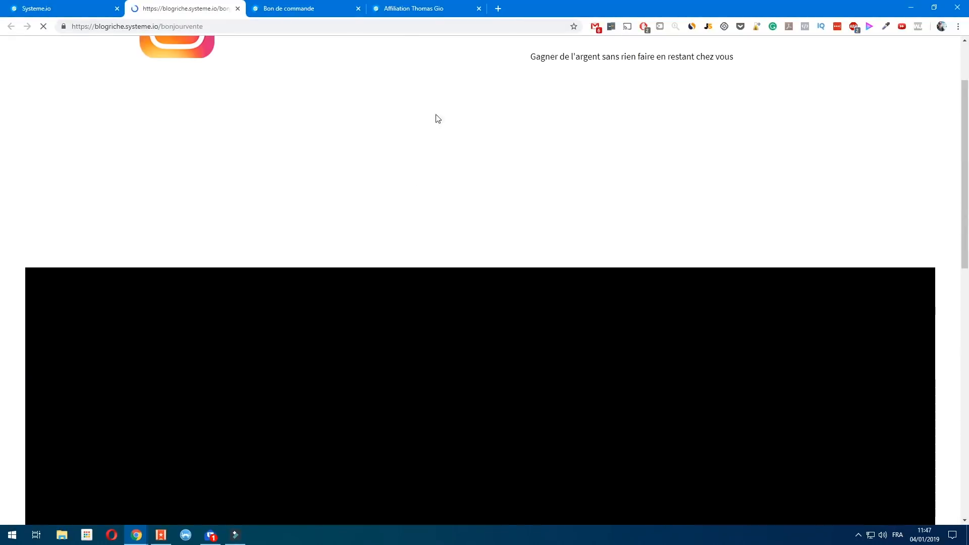
scroll(226, 116, "up", 2)
scroll(504, 266, "down", 4)
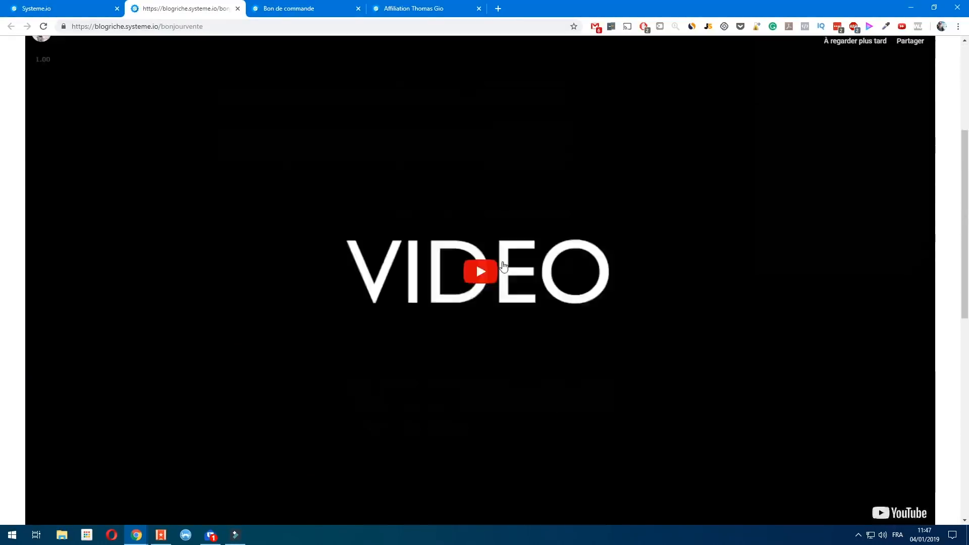
scroll(503, 266, "down", 5)
scroll(536, 331, "down", 1)
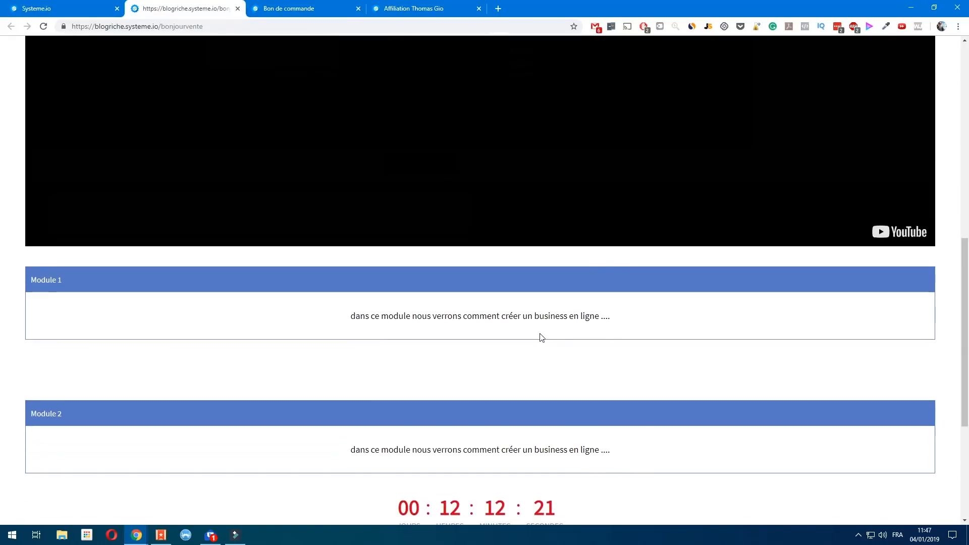
scroll(469, 401, "down", 4)
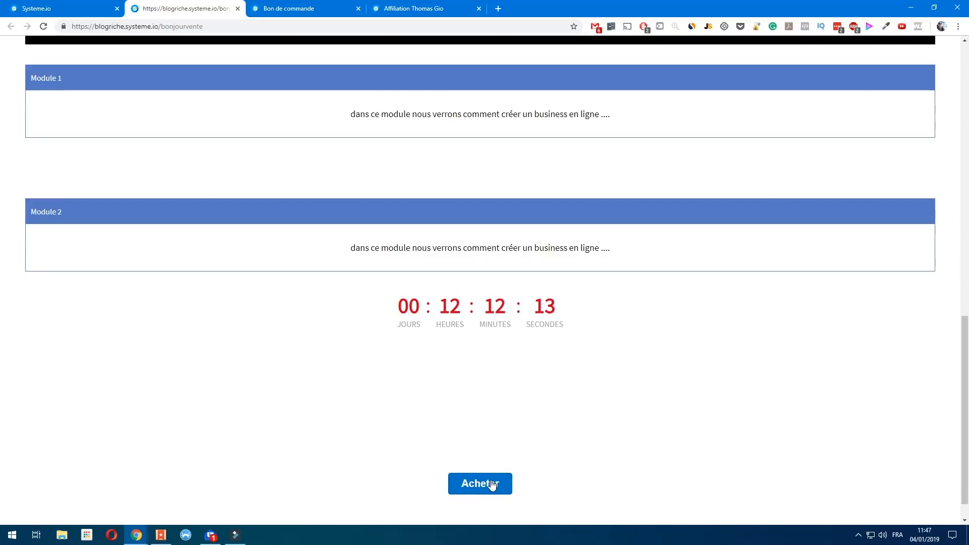
left_click(492, 484)
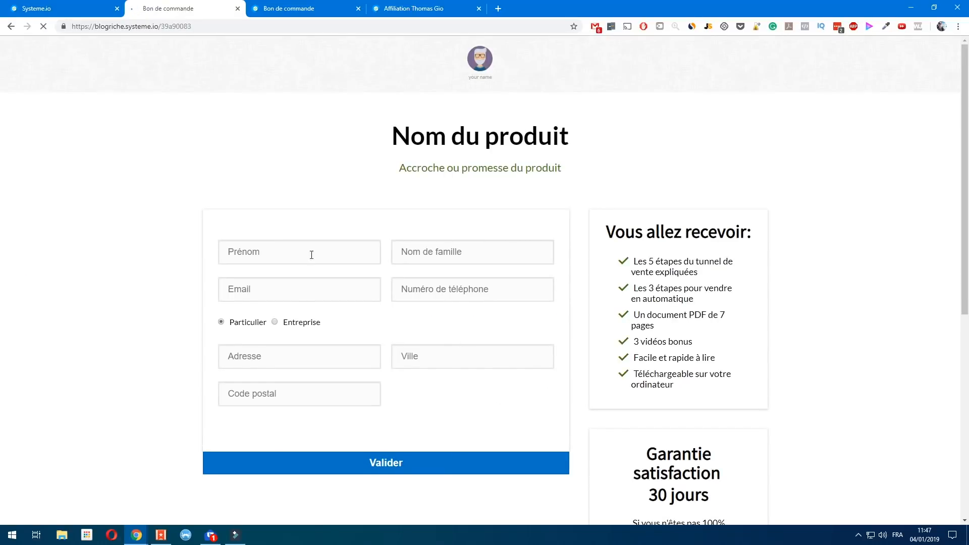
Step: Examine the order form page, including its logo, product name, tagline, customer fields and payment section
scroll(407, 459, "down", 7)
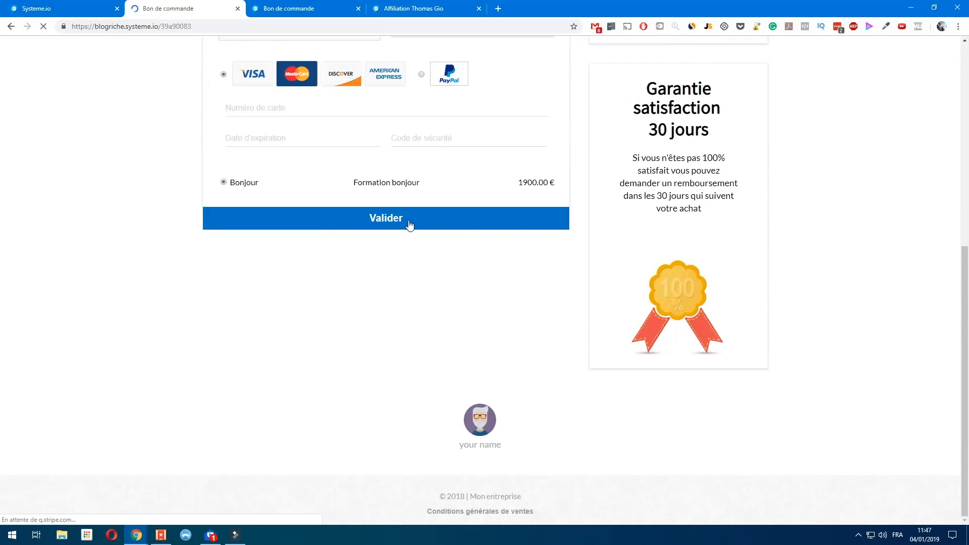
scroll(339, 385, "up", 7)
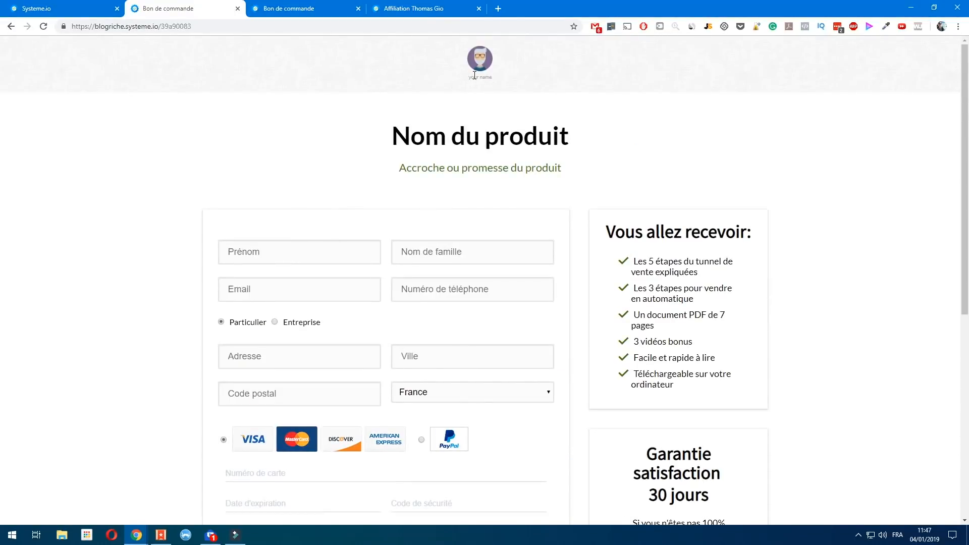
left_click(494, 69)
left_click(448, 71)
left_click_drag(383, 139, 561, 168)
left_click(627, 190)
scroll(550, 262, "down", 1)
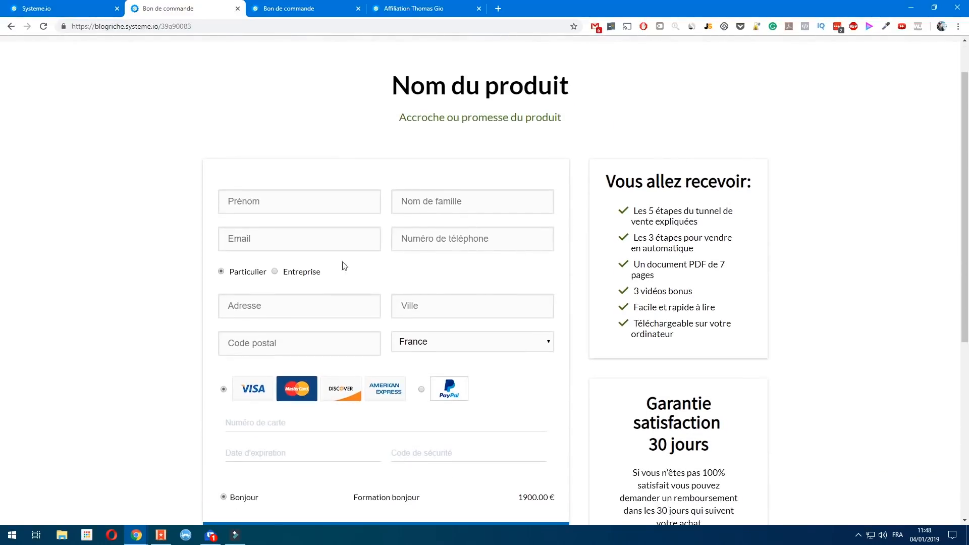
scroll(121, 269, "up", 1)
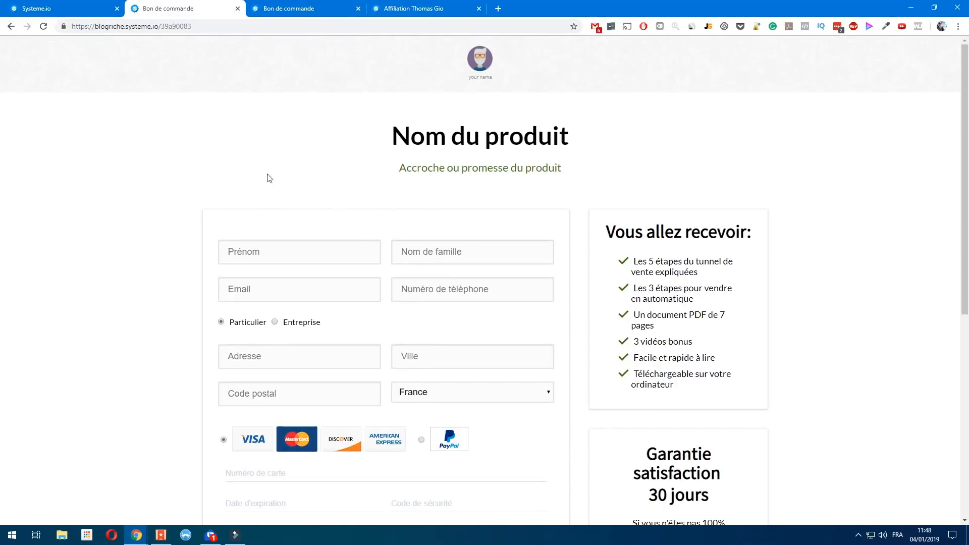
scroll(407, 327, "down", 3)
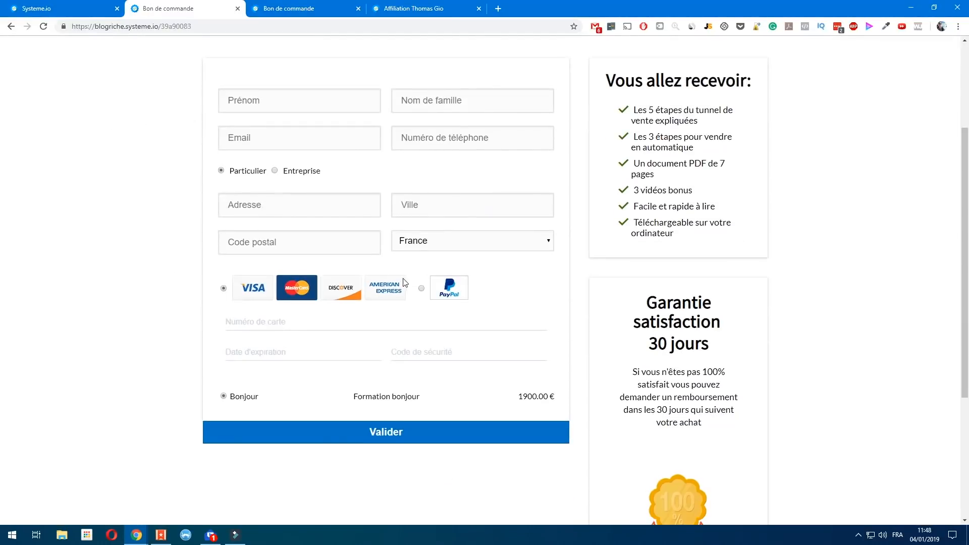
Step: Check the order form's customer and card fields, compare the PayPal and card payment options, and inspect the product price
left_click(257, 322)
left_click(252, 102)
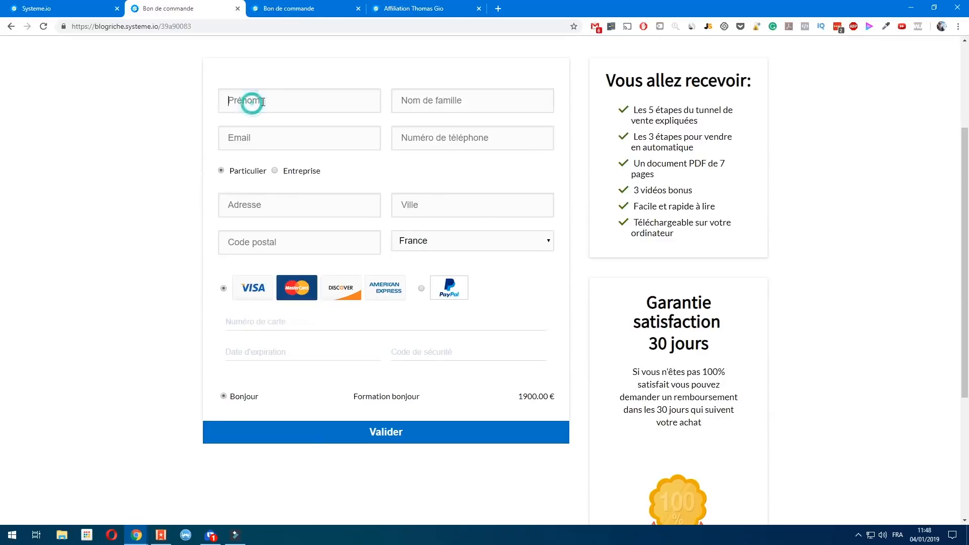
left_click(422, 289)
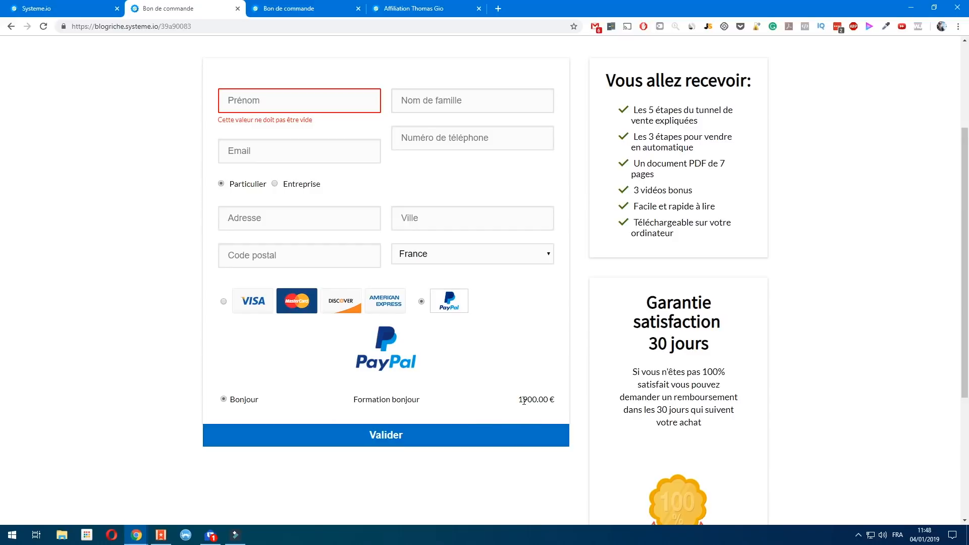
left_click_drag(519, 399, 559, 403)
scroll(247, 131, "up", 2)
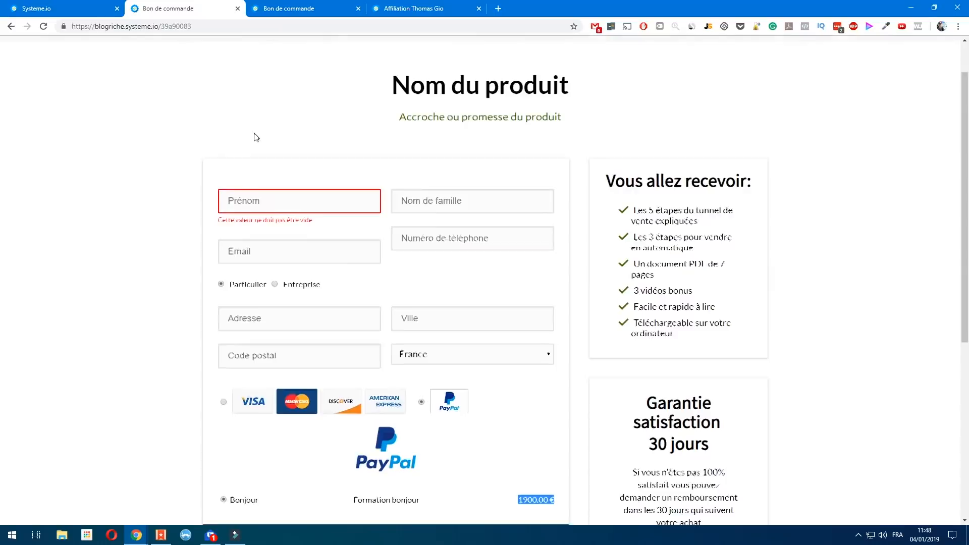
scroll(217, 252, "down", 2)
left_click(223, 301)
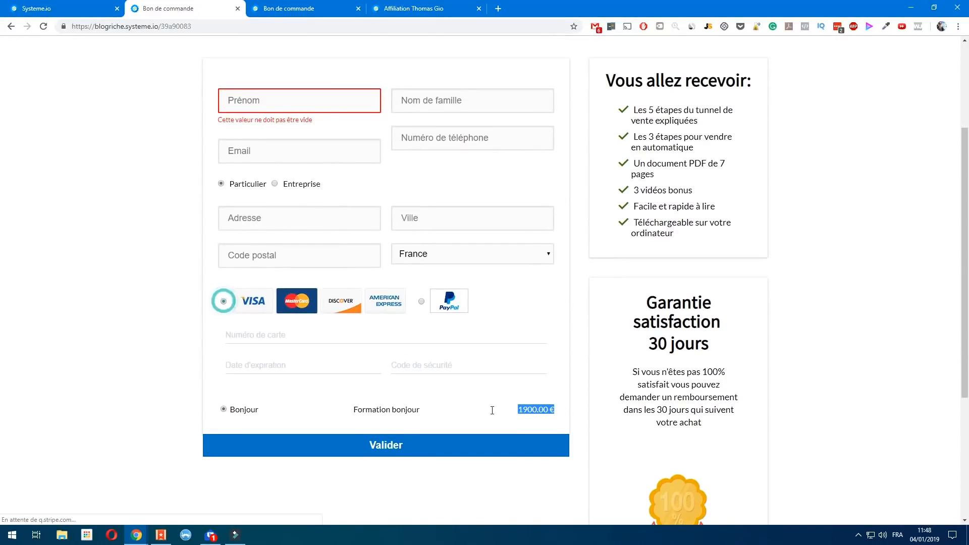
left_click(523, 407)
scroll(524, 340, "down", 1)
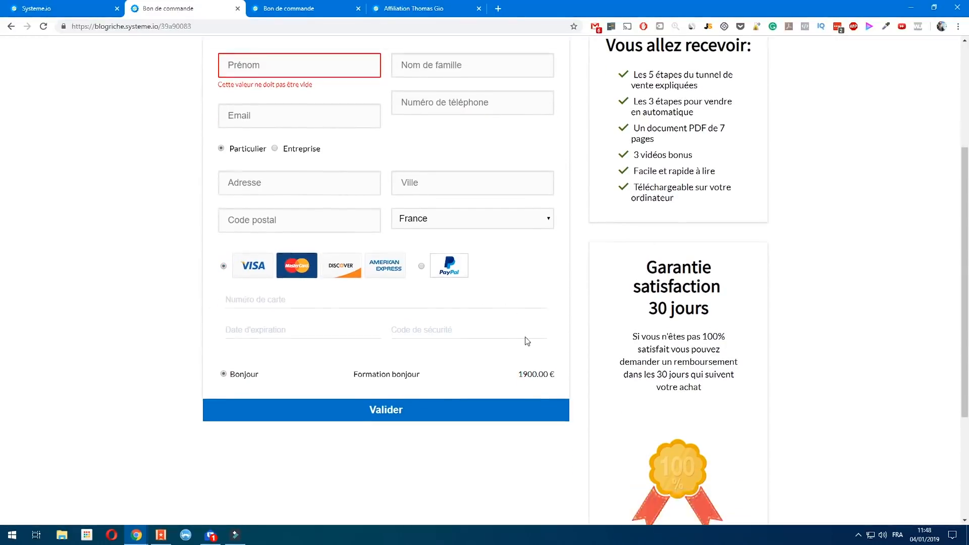
Step: Review the order page's list of what the buyer receives, the guarantee box and the footer's "Conditions générales de ventes" link
scroll(701, 266, "up", 4)
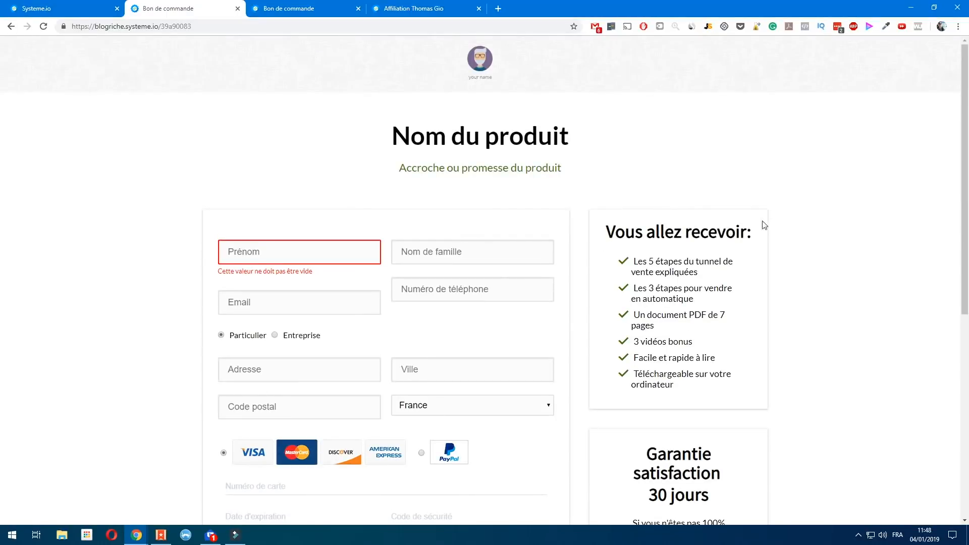
scroll(693, 287, "down", 7)
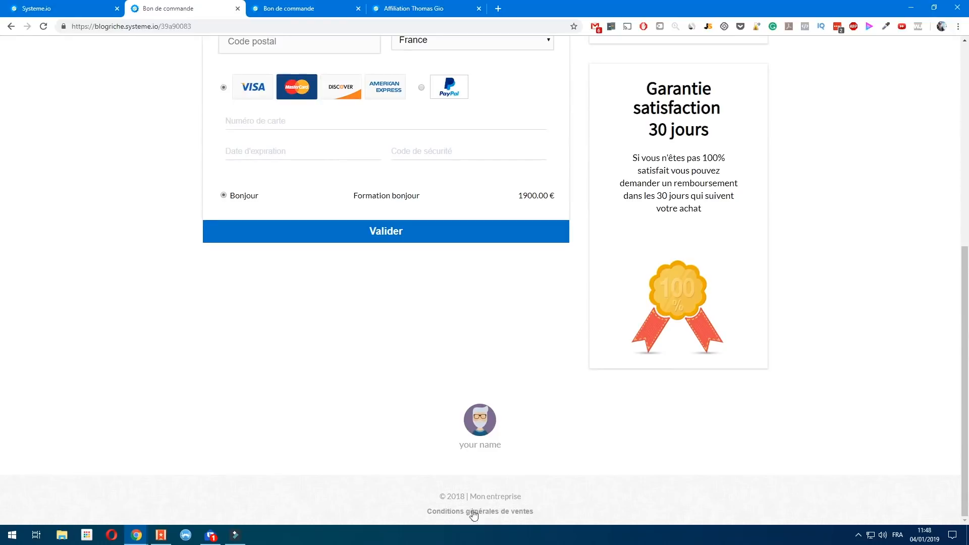
scroll(553, 438, "up", 7)
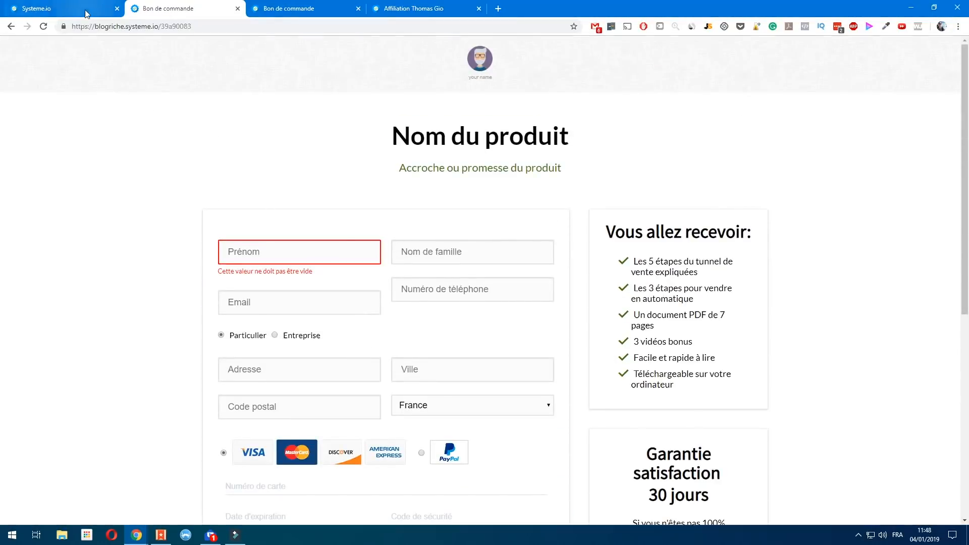
Step: Return to the Systeme.io dashboard and open the account settings ("Paramètres du compte")
left_click(84, 10)
left_click(932, 61)
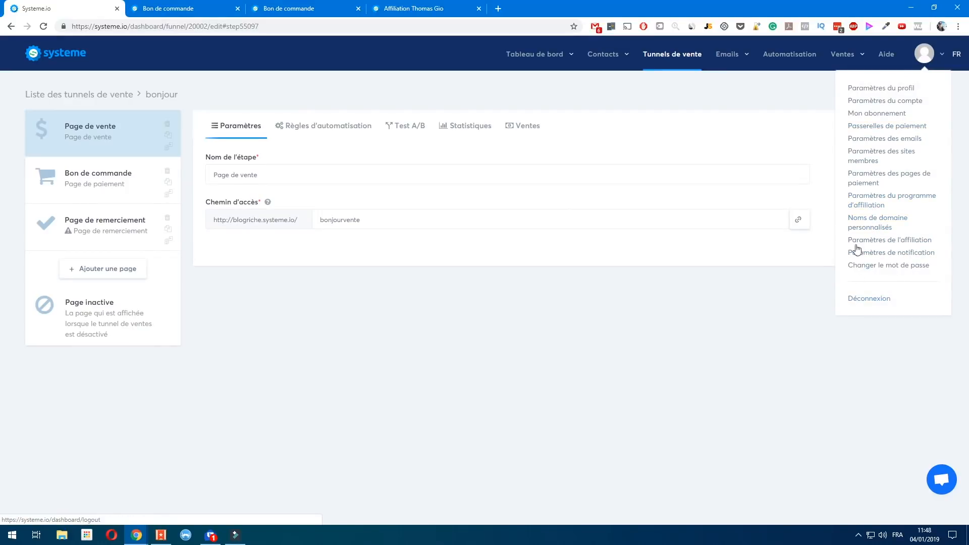
left_click(882, 102)
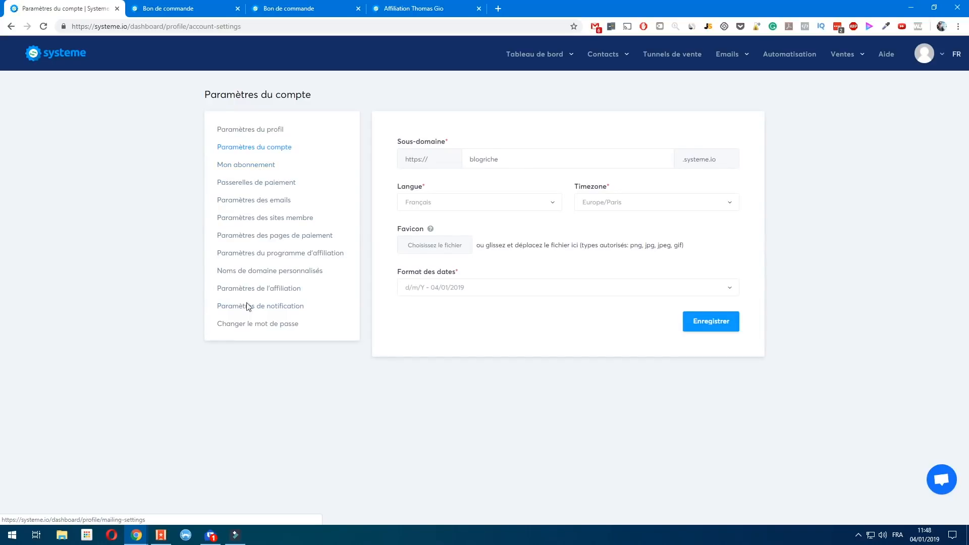
Step: Look through the settings sections for the payment page settings and read its general terms text through to the end
left_click(264, 272)
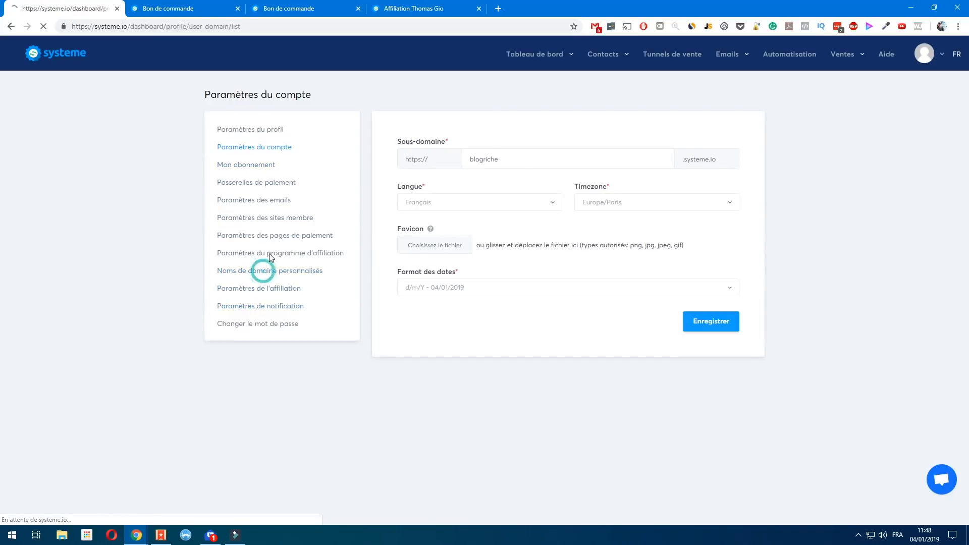
left_click(272, 255)
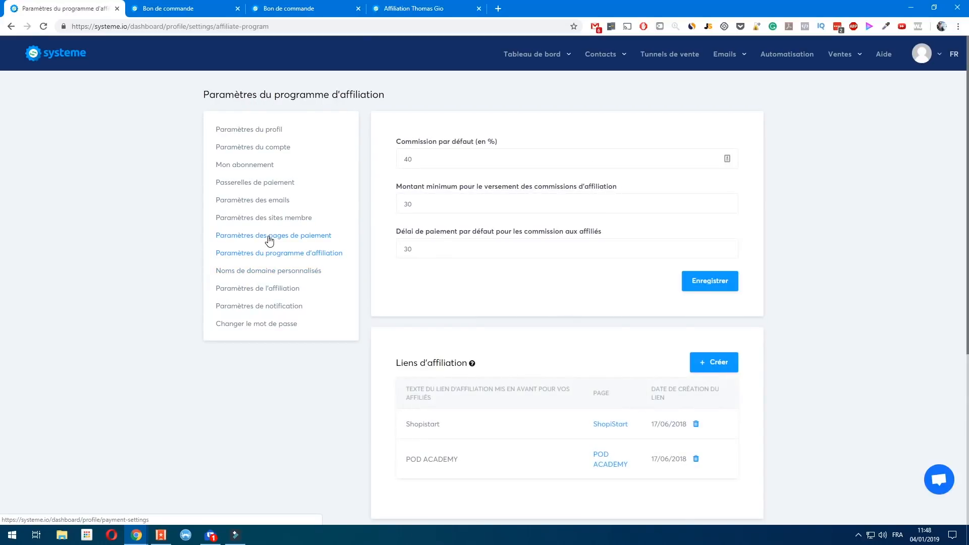
left_click(270, 237)
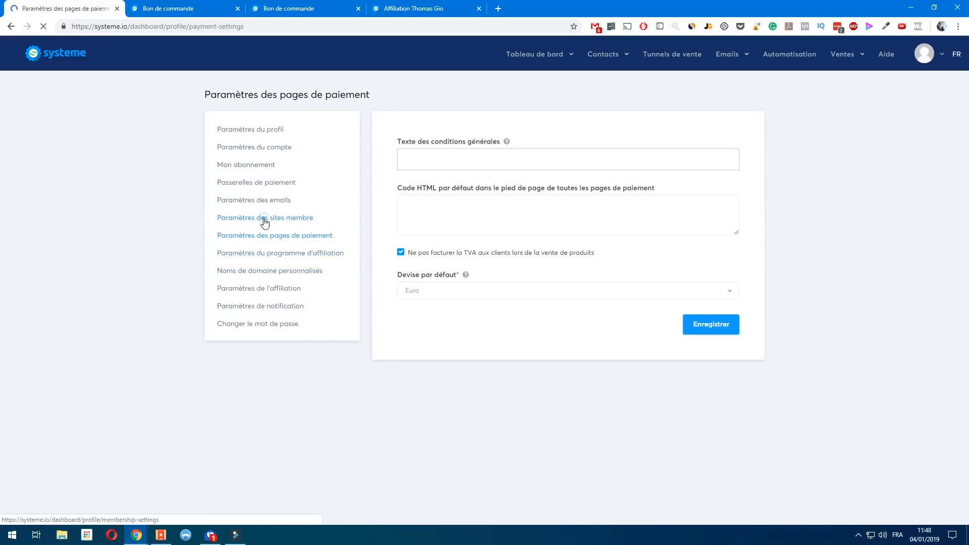
left_click(265, 223)
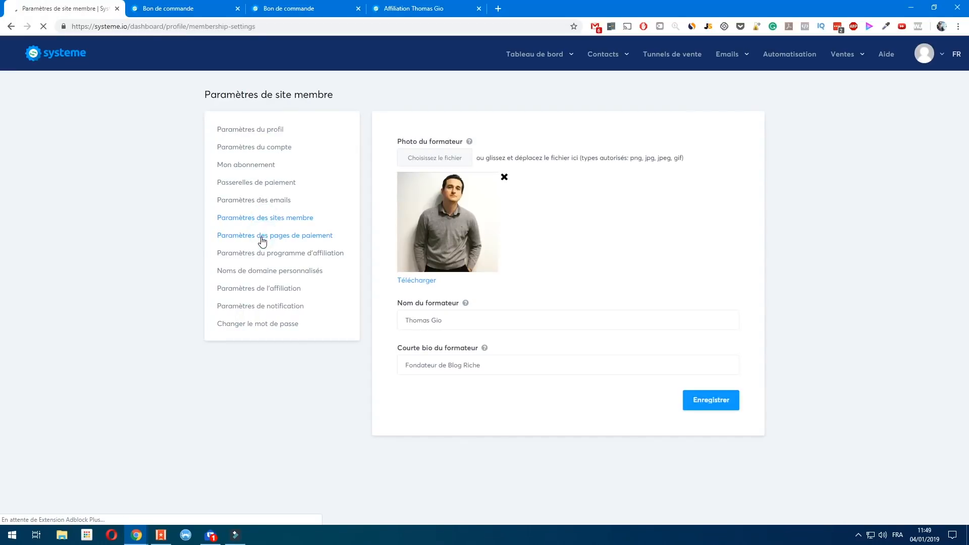
left_click(261, 237)
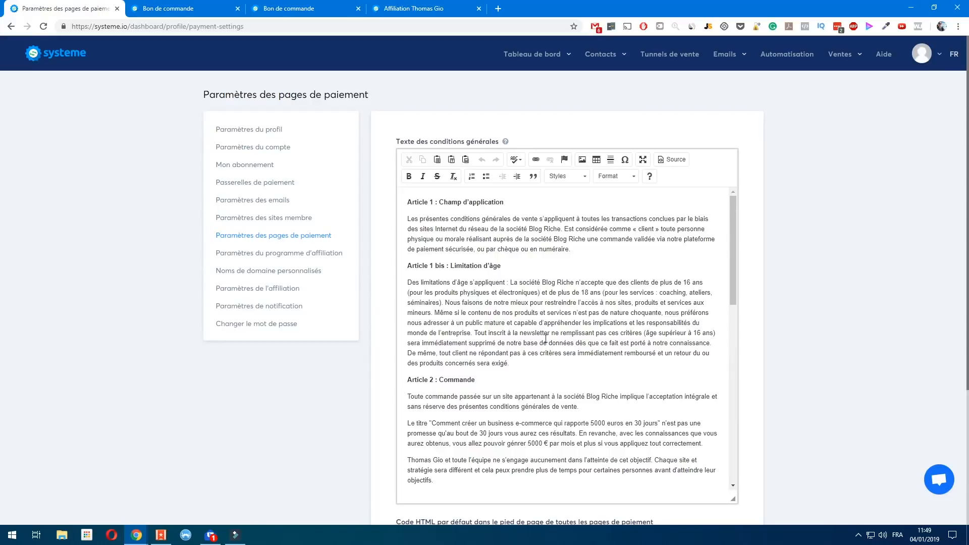
scroll(583, 405, "down", 10)
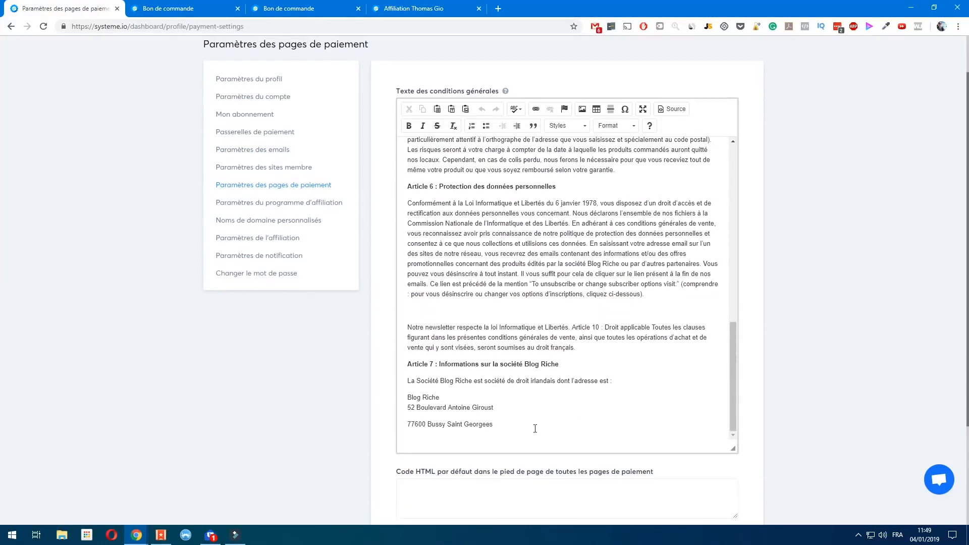
Step: Check that the order page's "Conditions générales de ventes" link shows the general terms text, then close the terms and the order page
scroll(607, 352, "up", 10)
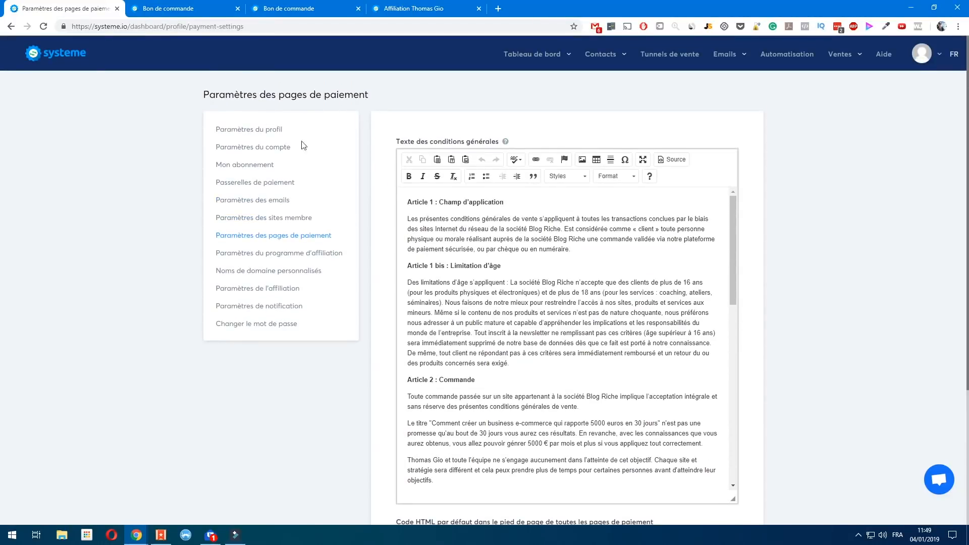
left_click(177, 9)
scroll(245, 190, "down", 7)
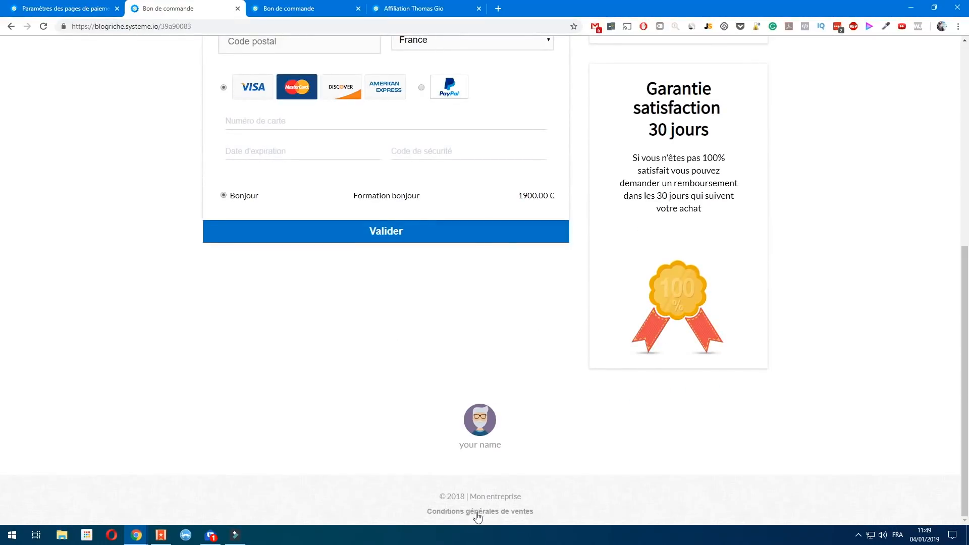
left_click(491, 513)
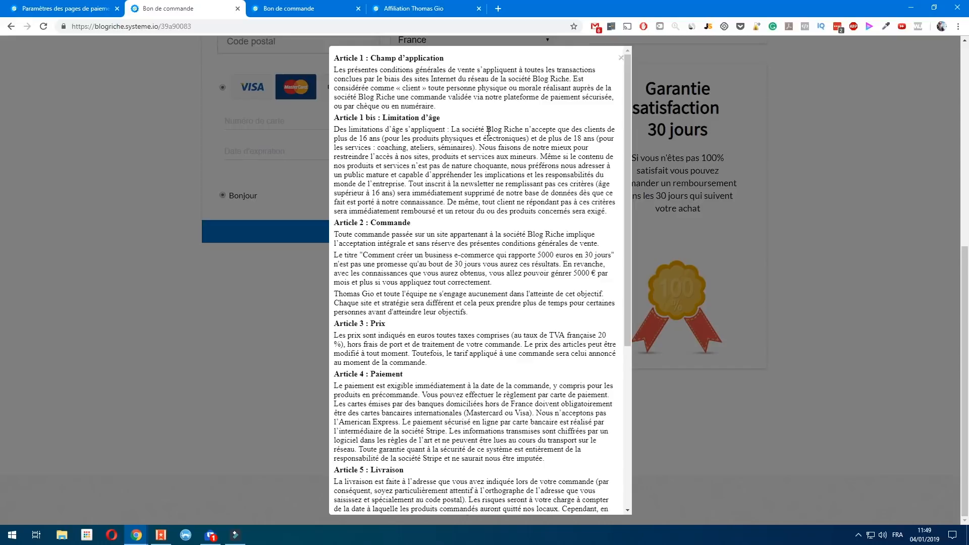
left_click_drag(486, 131, 519, 130)
left_click(251, 346)
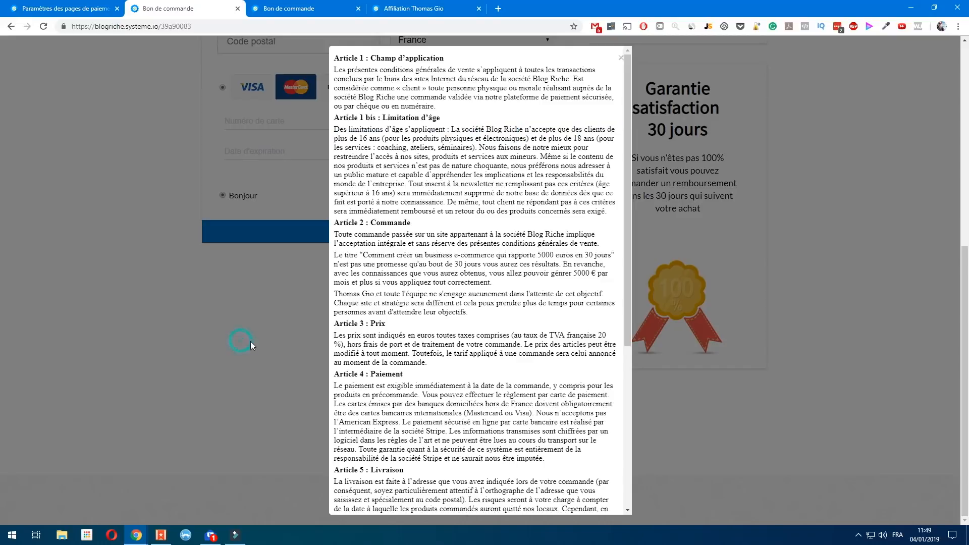
left_click(622, 59)
scroll(414, 375, "up", 7)
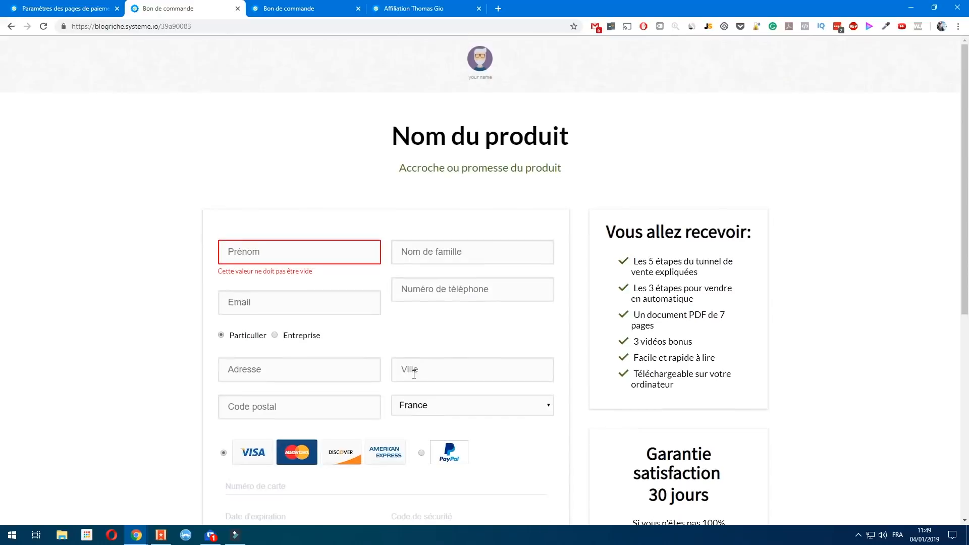
left_click(238, 8)
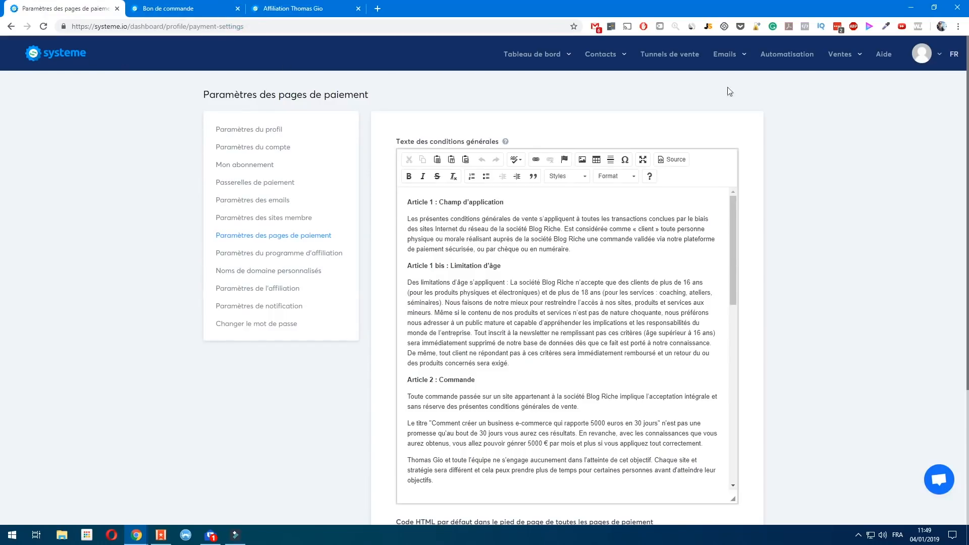
Step: Open the "bonjour" sales funnel and go to its "Page de remerciement" step
mouse_move(511, 75)
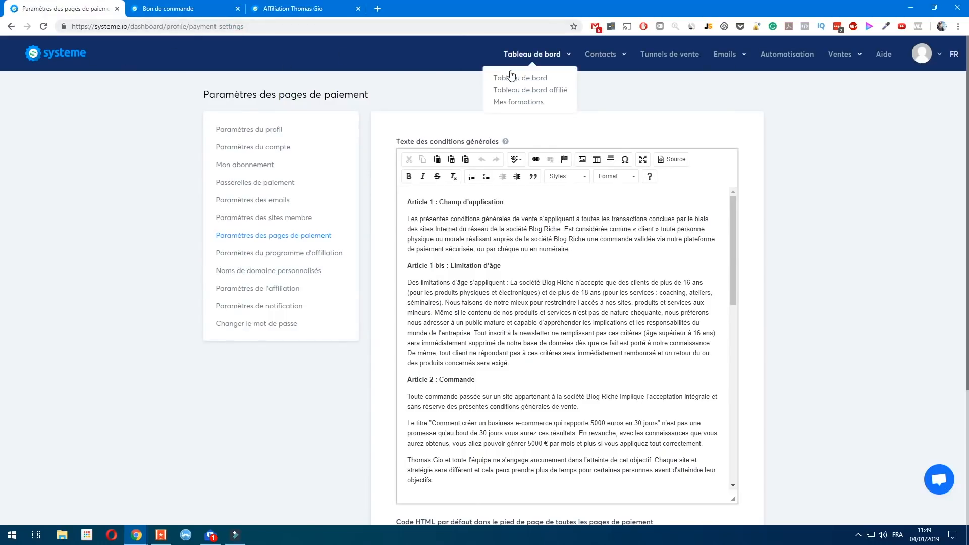
left_click(670, 56)
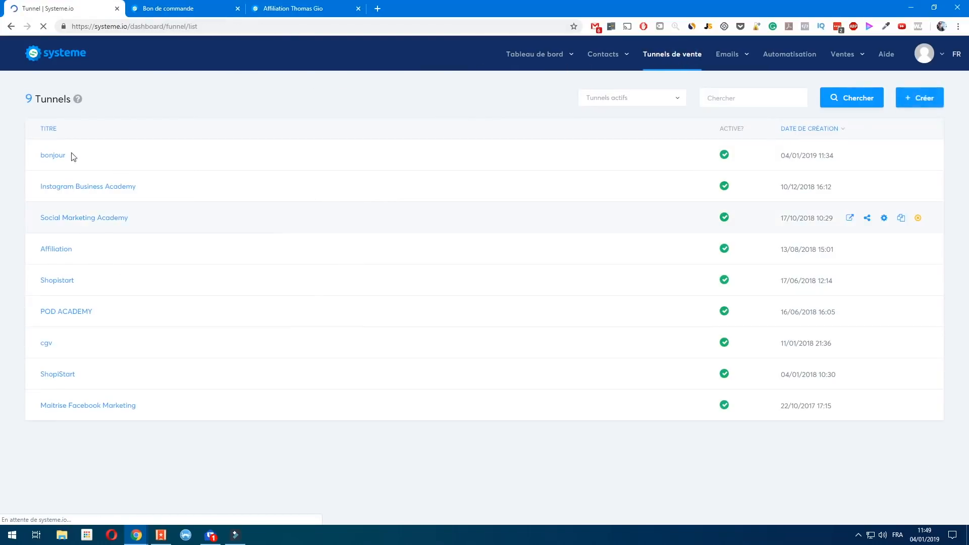
left_click(53, 157)
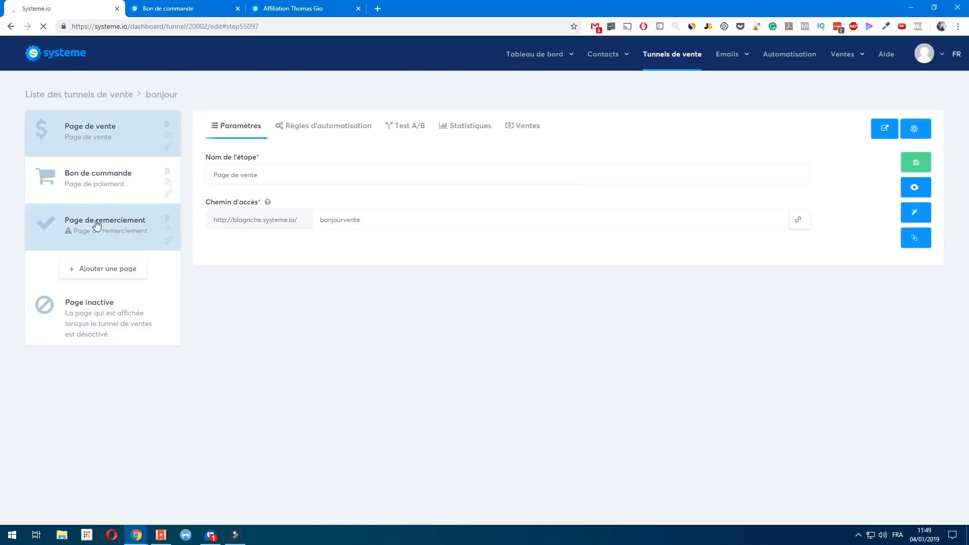
left_click(98, 187)
left_click(109, 224)
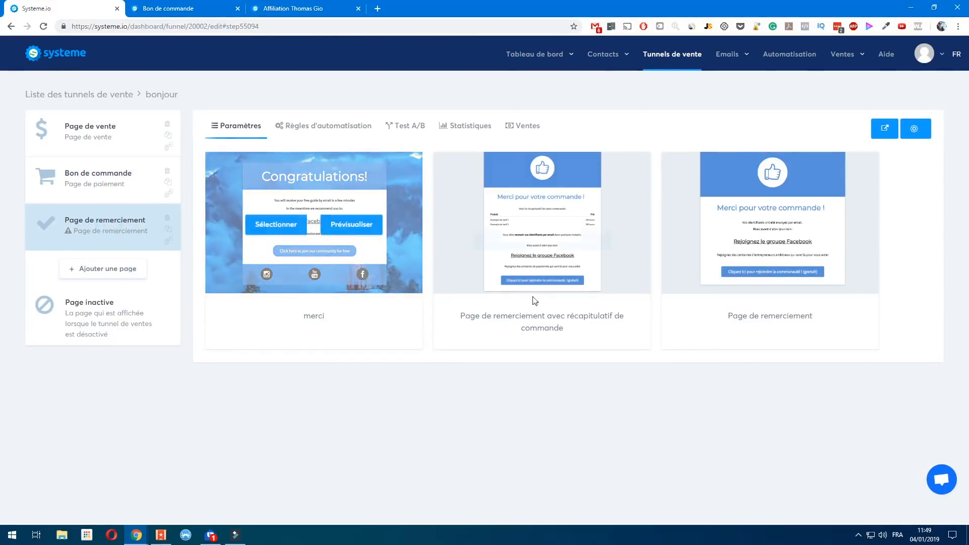
Step: Preview the "Page de remerciement avec récapitulatif de commande" template and apply it to the thank-you page
mouse_move(517, 275)
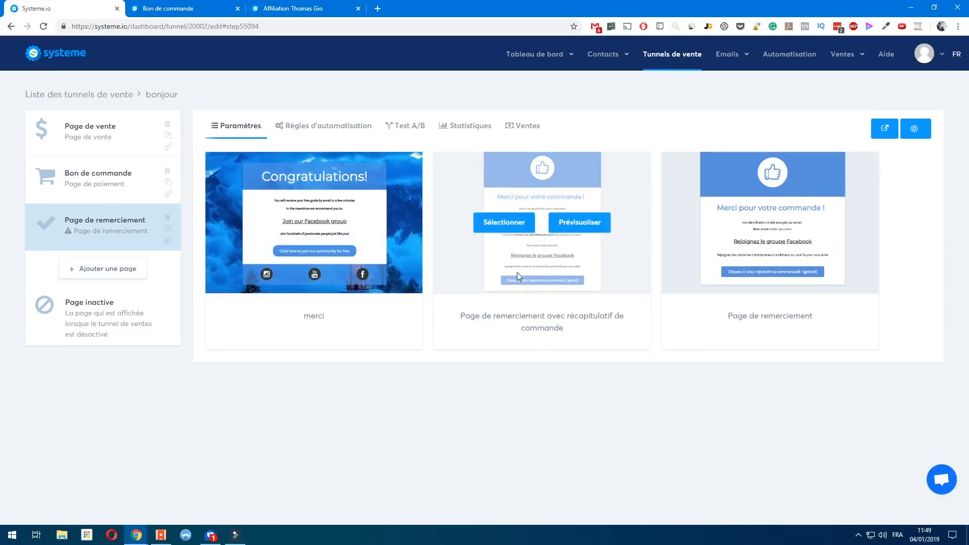
left_click(560, 225)
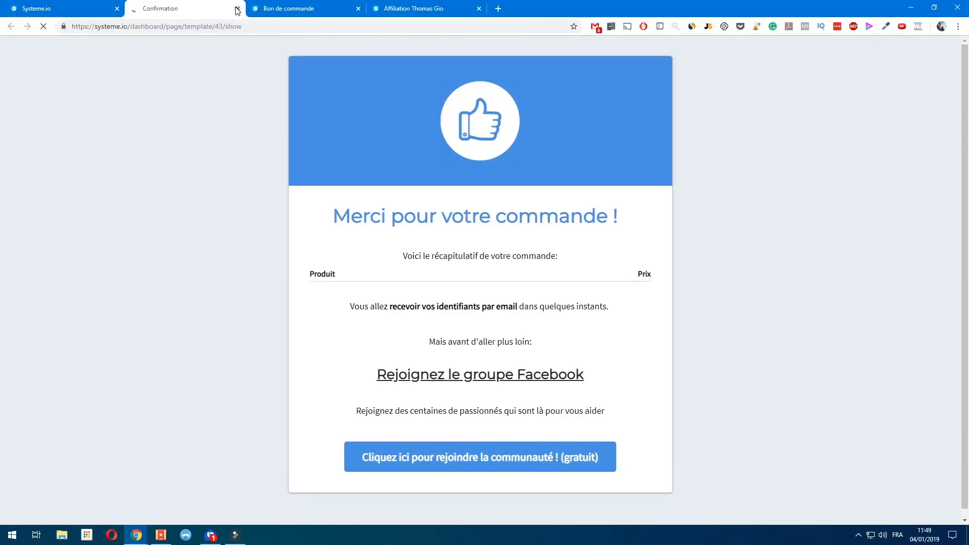
left_click(237, 8)
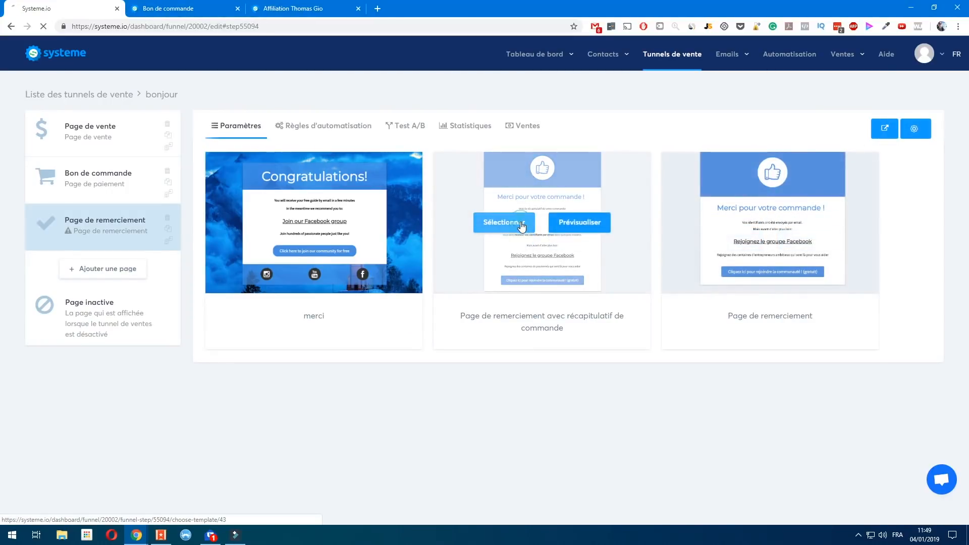
left_click(522, 224)
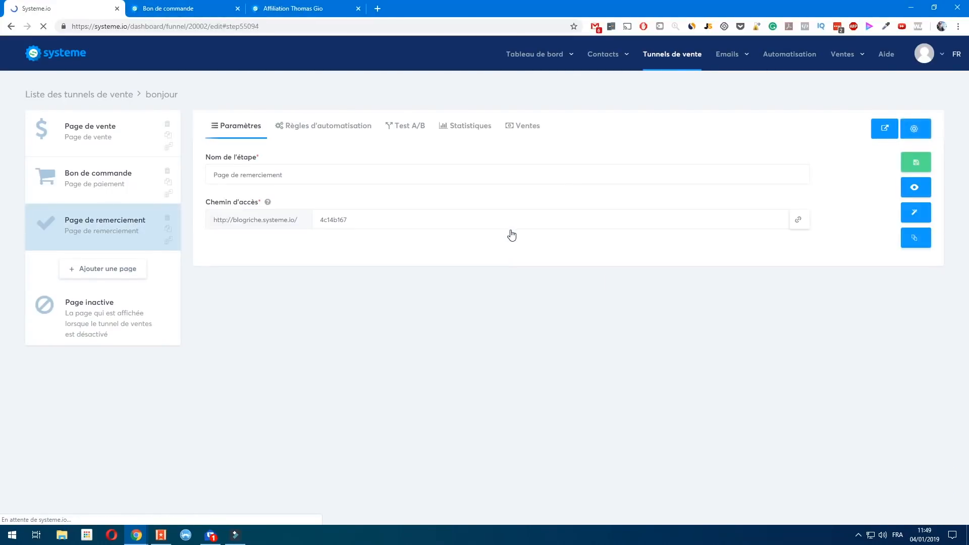
Step: Open the thank-you page for editing and delete the Facebook group heading, the community button and the "Rejoignez des centaines de passionnés" text
left_click(916, 212)
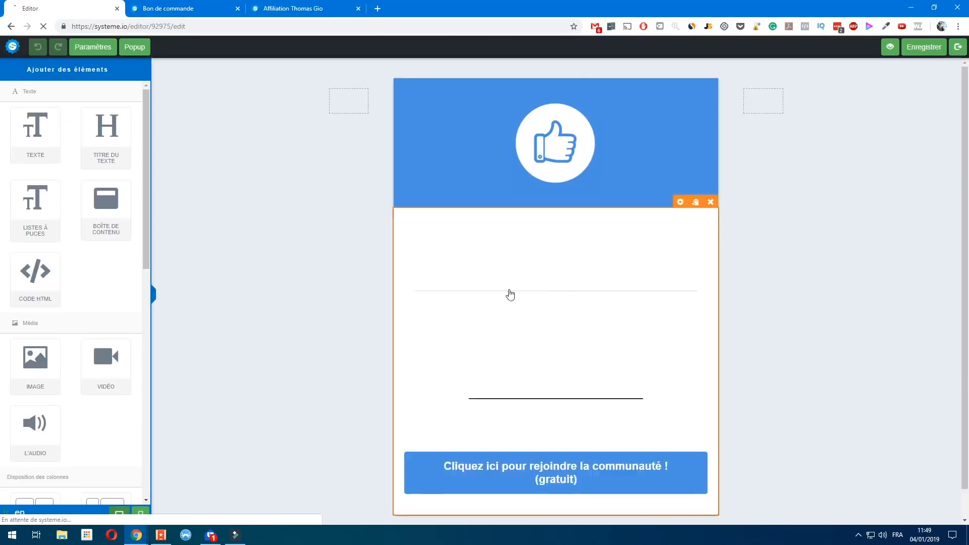
left_click(700, 381)
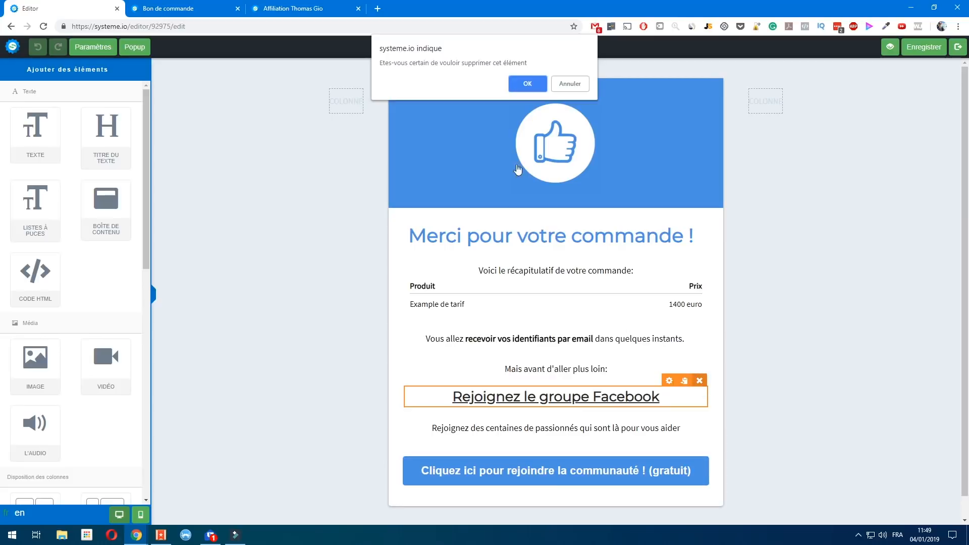
left_click(525, 82)
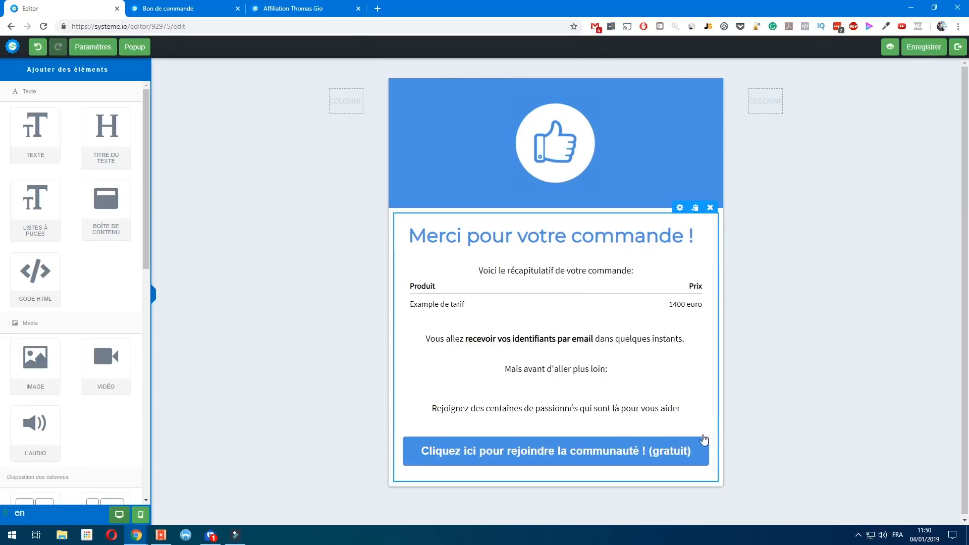
left_click(705, 430)
left_click(527, 84)
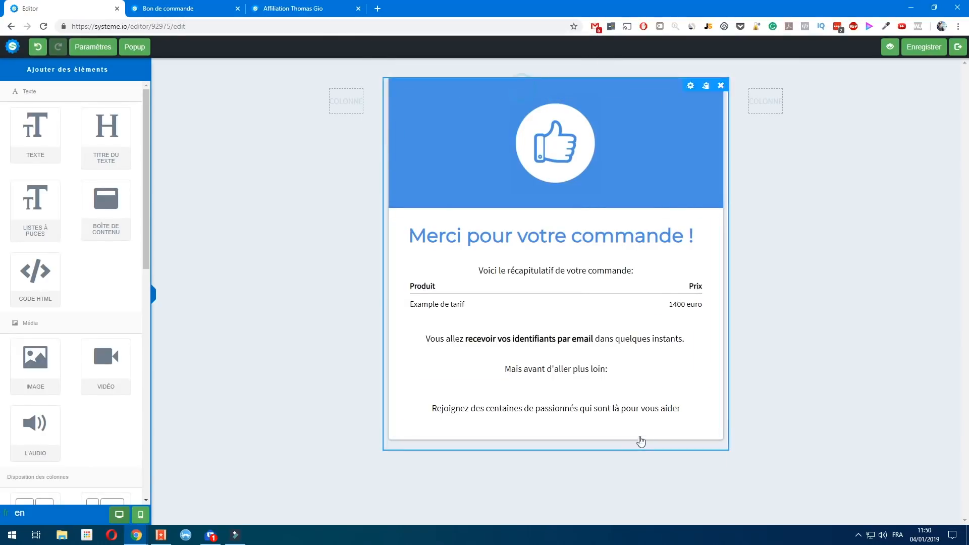
left_click(700, 396)
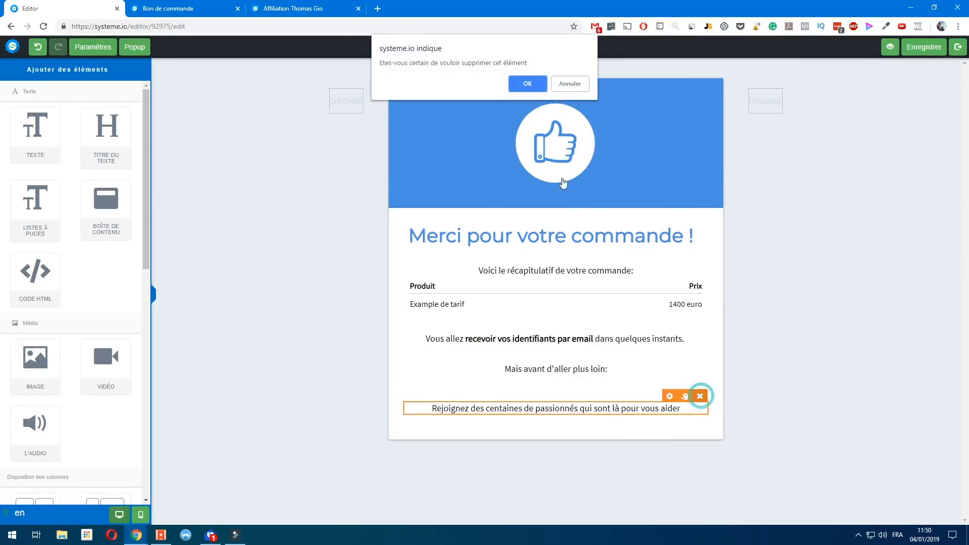
left_click(528, 84)
Step: Remove the "Mais avant d'aller plus loin:" line from the thank-you page, then save and exit the editor
left_click(579, 365)
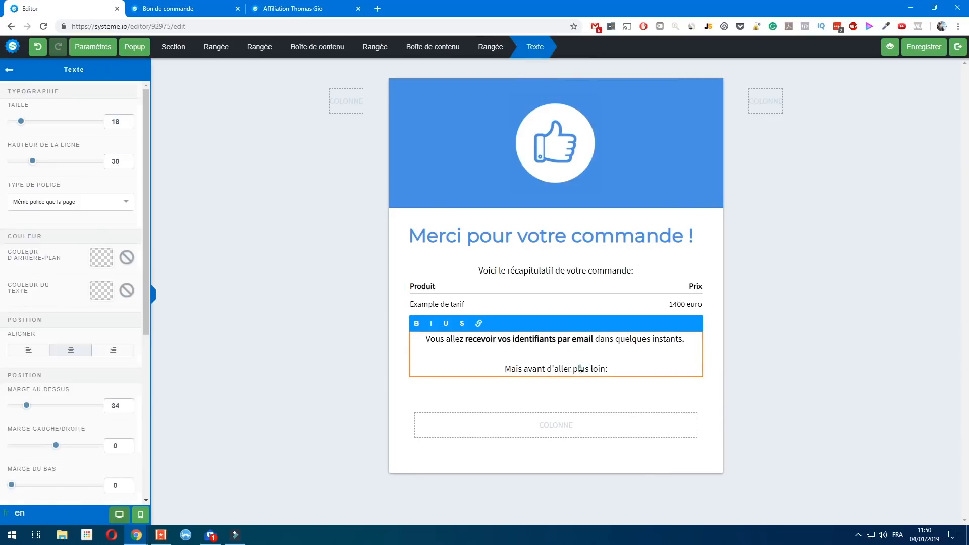
triple_click(580, 367)
key("BackSpace")
key("BackSpace")
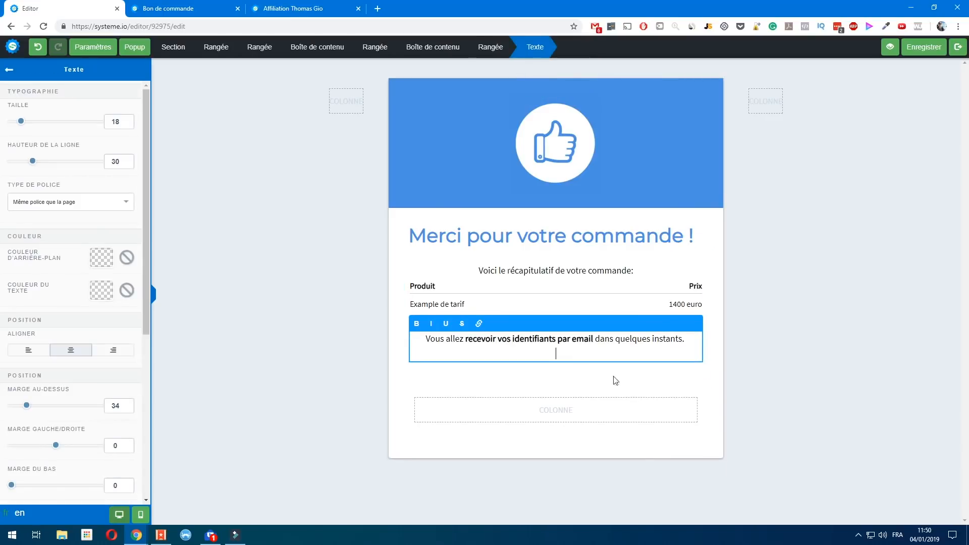
left_click(660, 392)
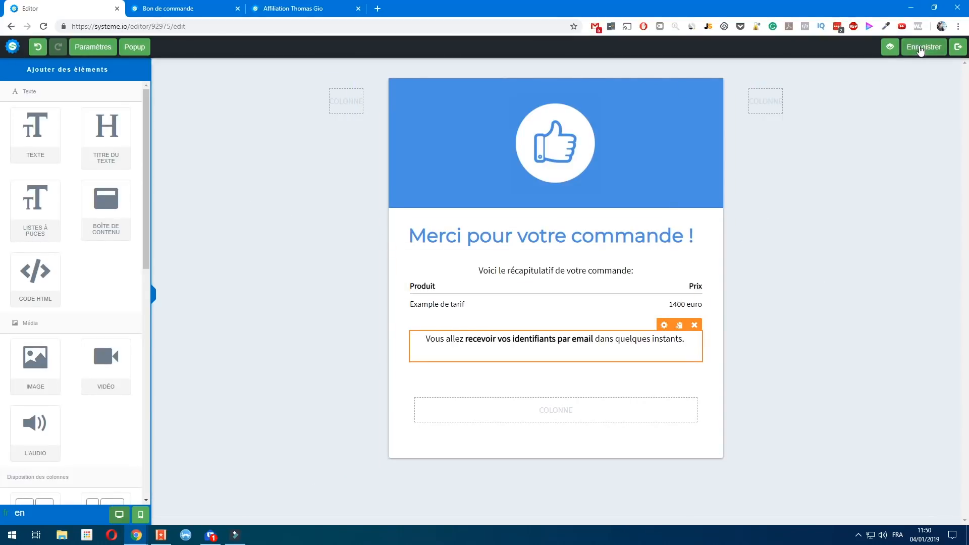
left_click(958, 47)
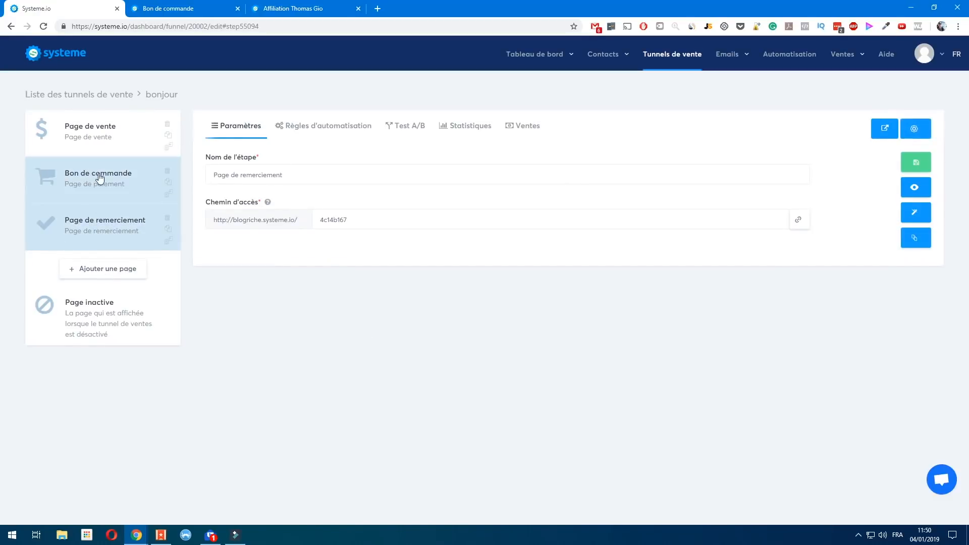
Step: Add a new page named "bonjour upsell" of type Upsell, from the Ventes group, to the funnel
left_click(99, 271)
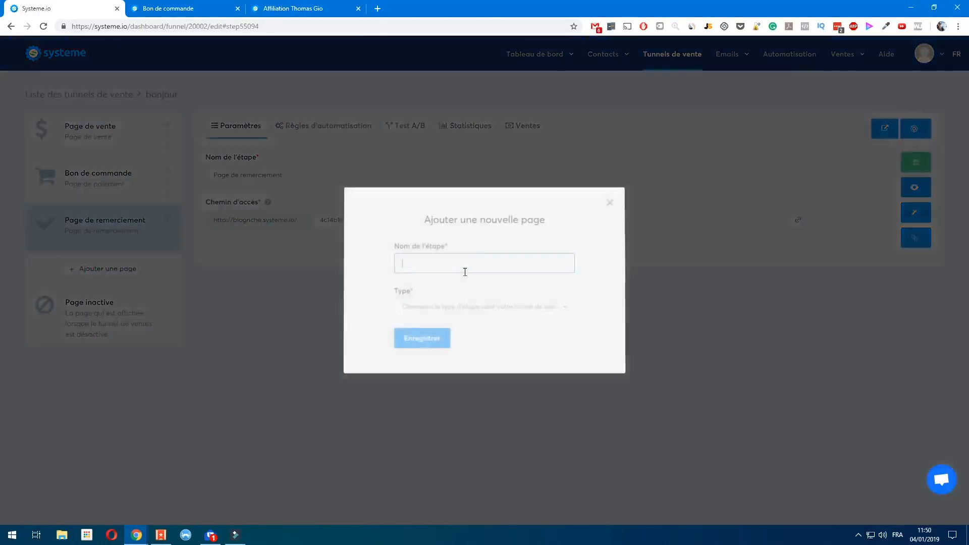
left_click(465, 265)
type("bonjour upsell")
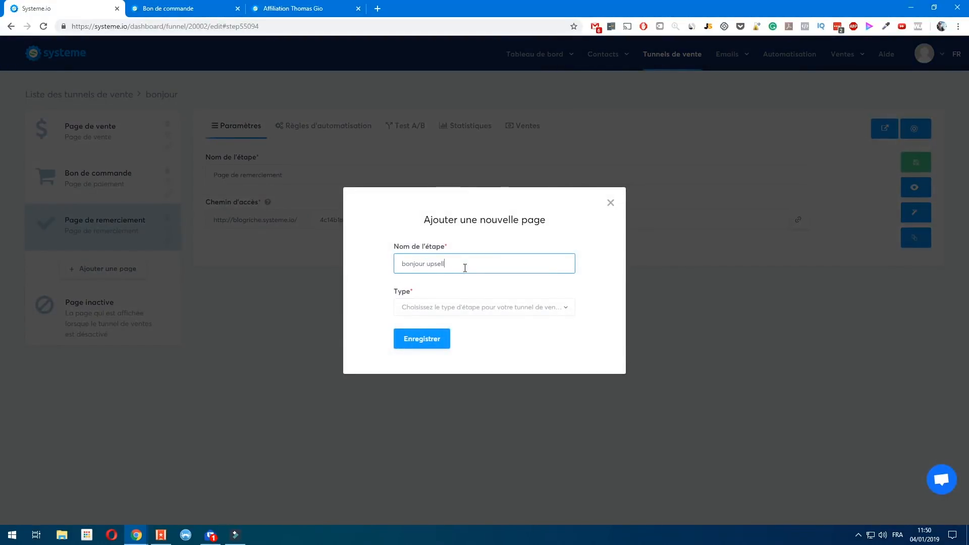
left_click(457, 307)
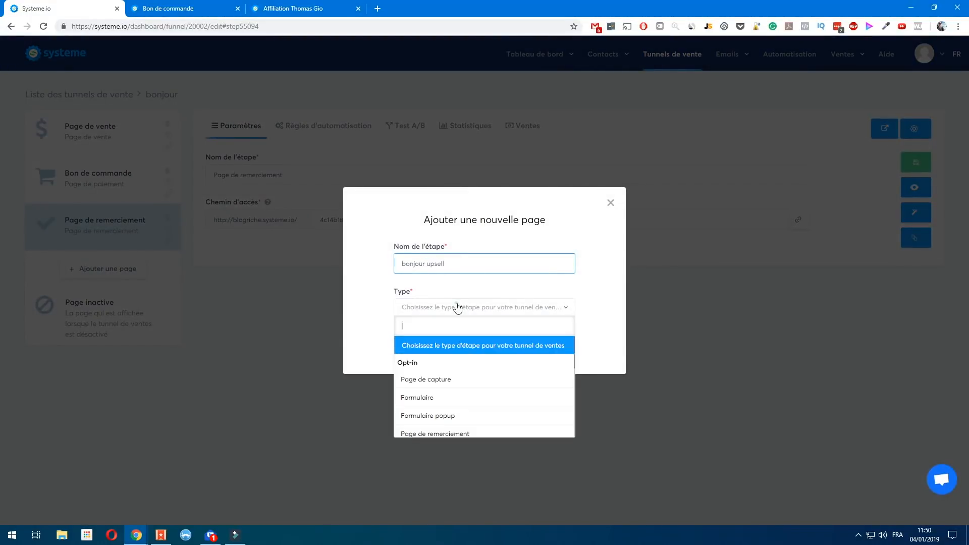
scroll(479, 409, "down", 4)
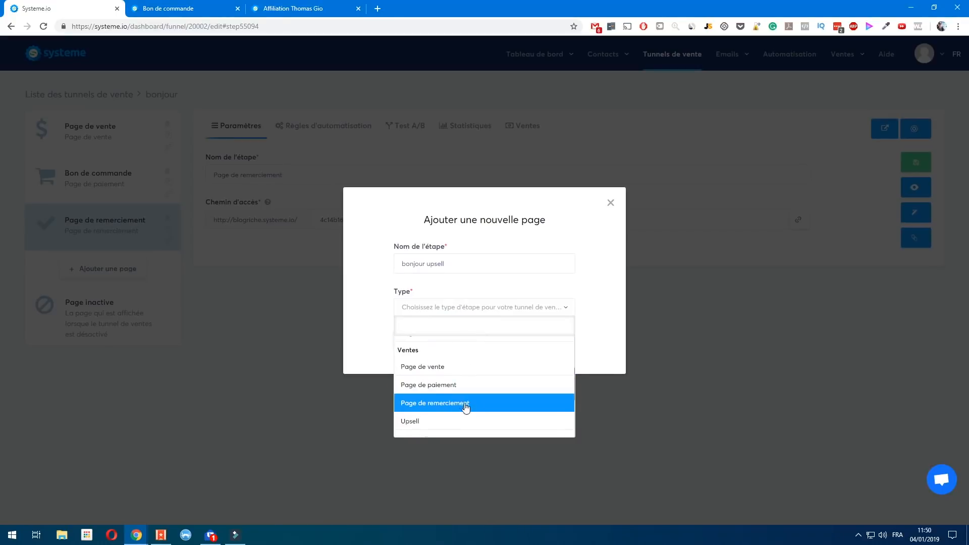
left_click(461, 423)
left_click(419, 348)
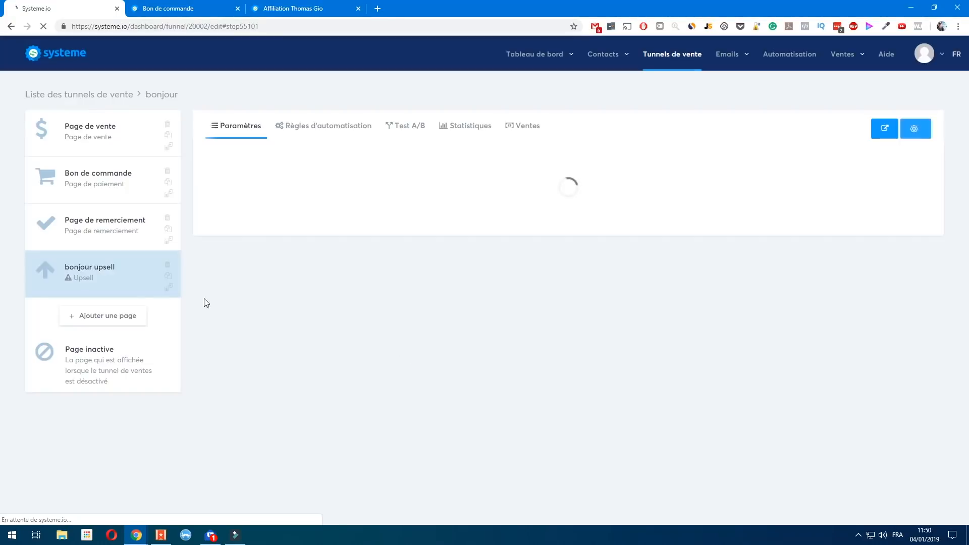
Step: Preview the Upsell template, examining its "Personalisation de votre commande" heading, video and accept and refuse options
mouse_move(286, 229)
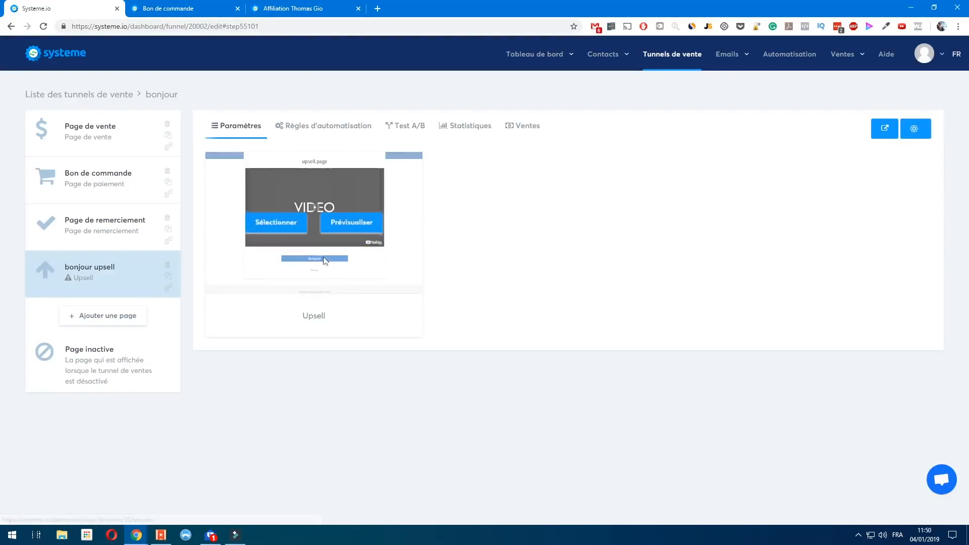
left_click(345, 222)
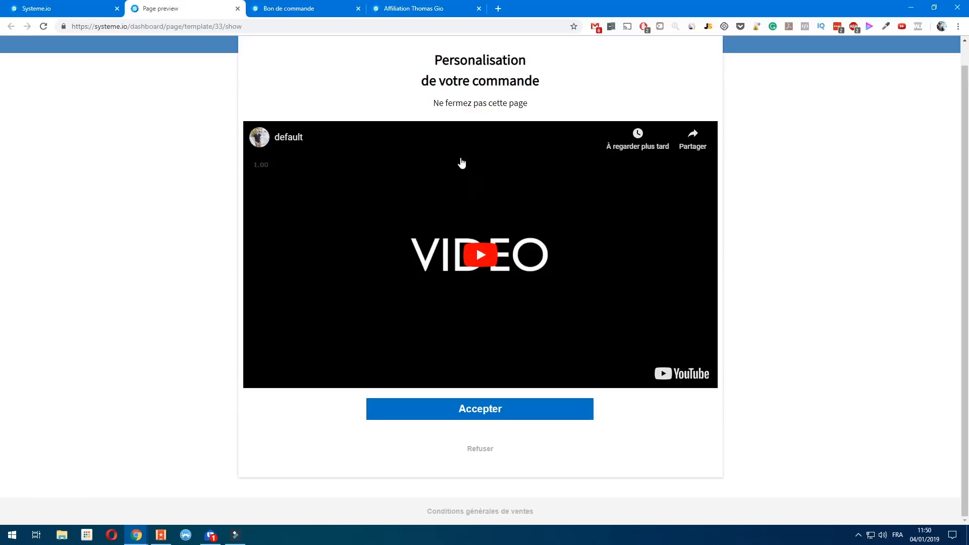
scroll(457, 173, "up", 1)
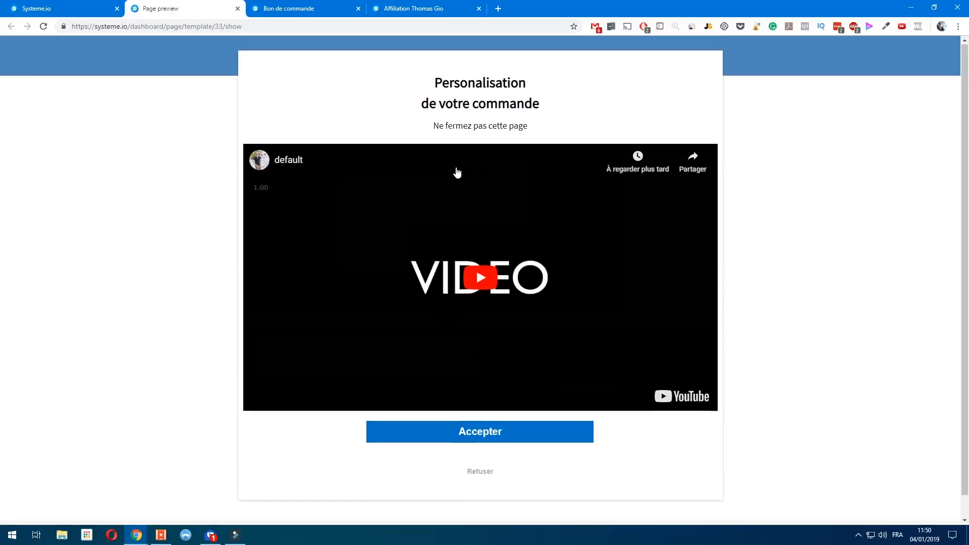
left_click_drag(429, 81, 544, 111)
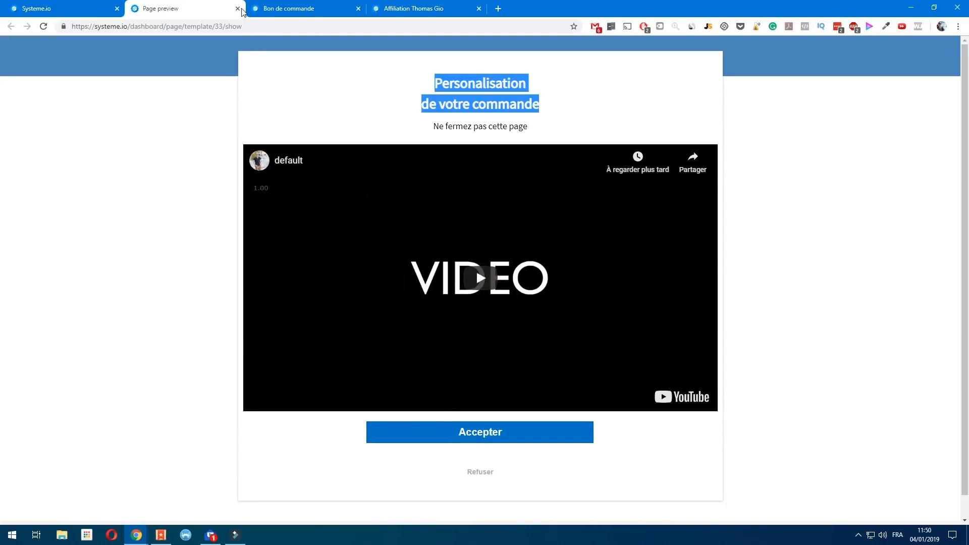
left_click(238, 8)
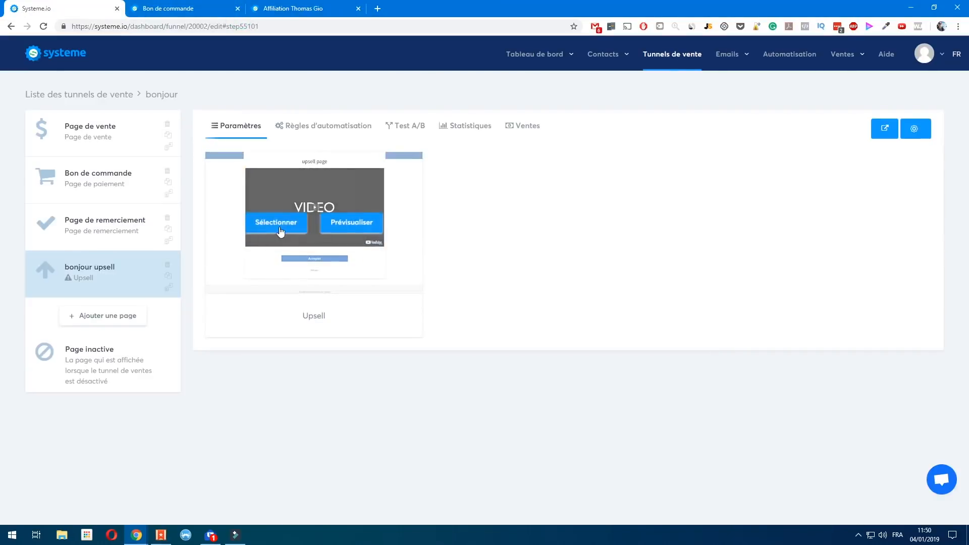
Step: Apply the Upsell template to "bonjour upsell" and move that step between "Bon de commande" and "Page de remerciement"
left_click(279, 225)
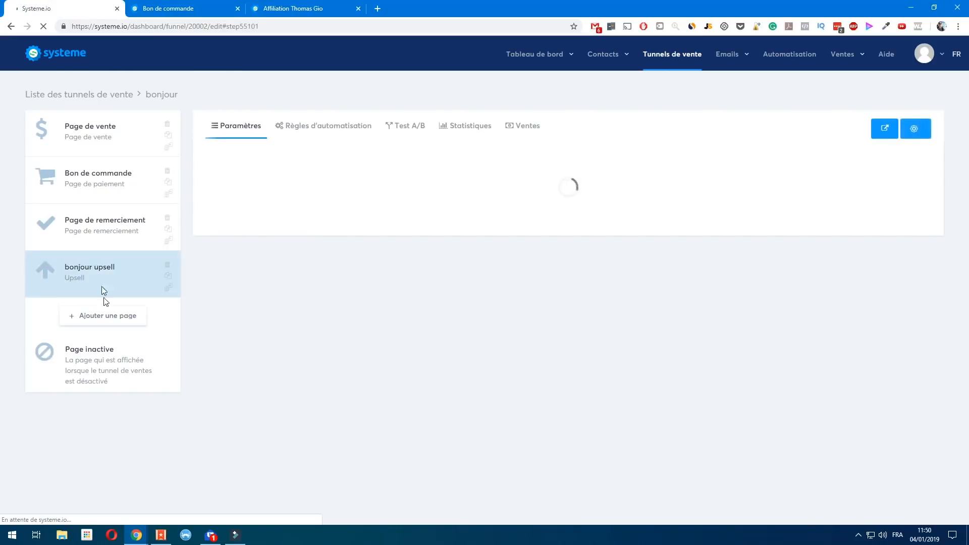
left_click_drag(109, 275, 112, 231)
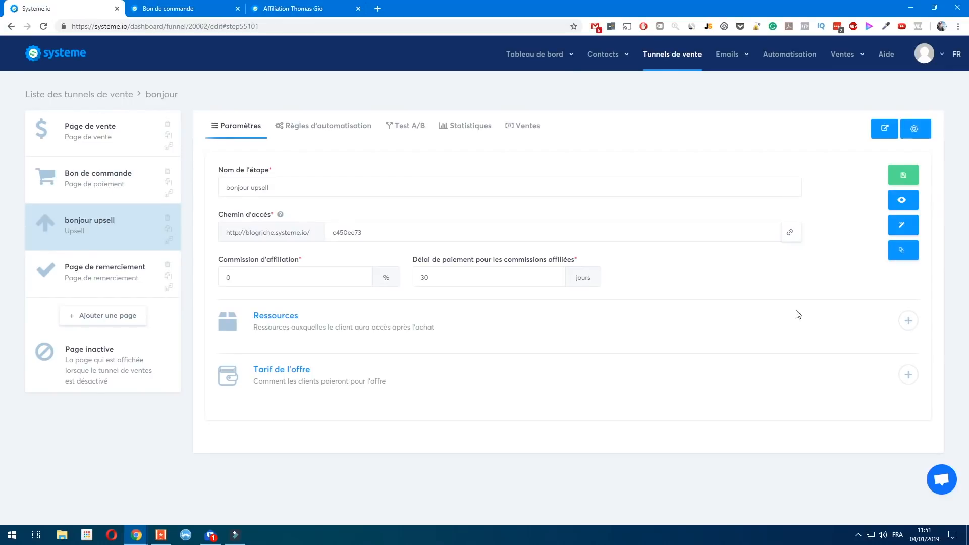
Step: Preview the "bonjour upsell" page, examining its heading, "Ne fermez pas cette page" notice, video and "Accepter" option, then close the preview
left_click(902, 200)
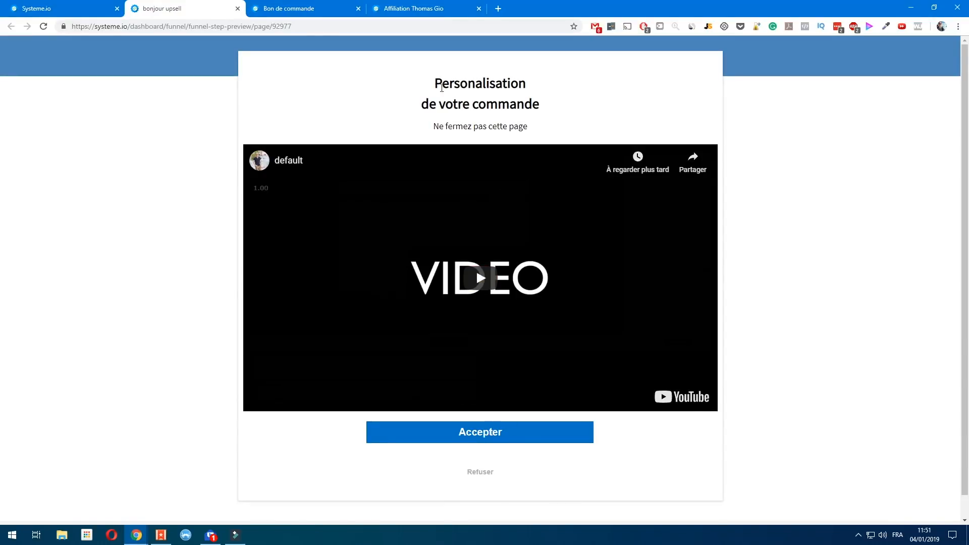
left_click_drag(457, 83, 538, 105)
left_click_drag(456, 126, 540, 132)
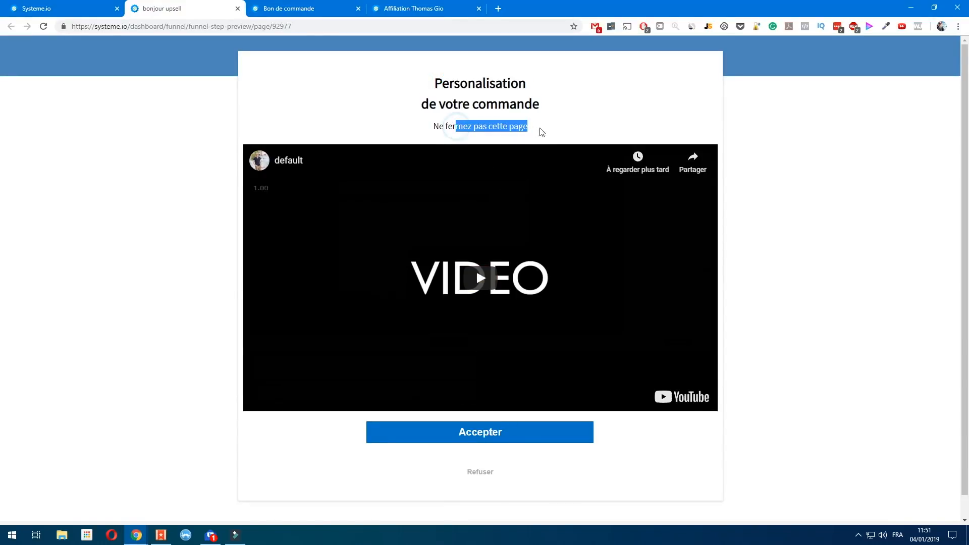
left_click(539, 130)
left_click_drag(433, 126, 528, 127)
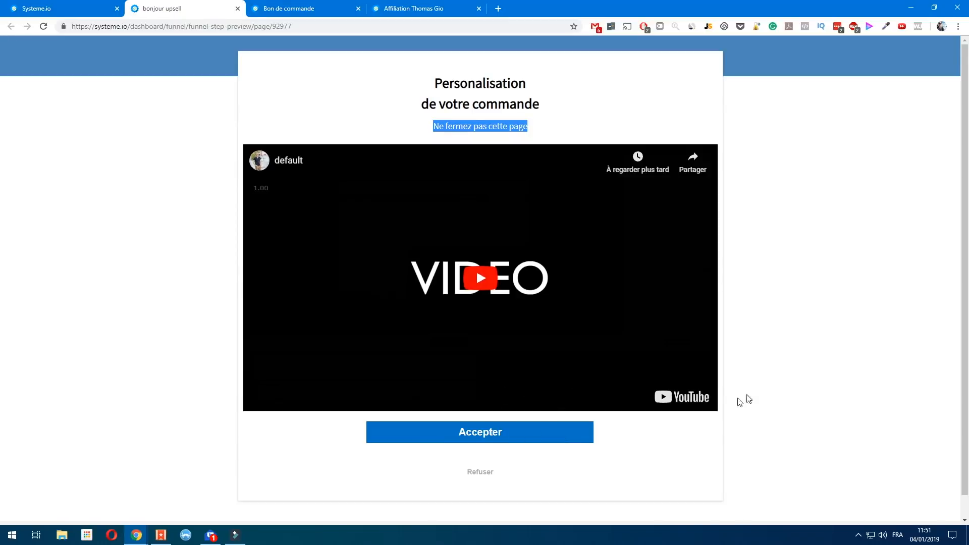
left_click(796, 373)
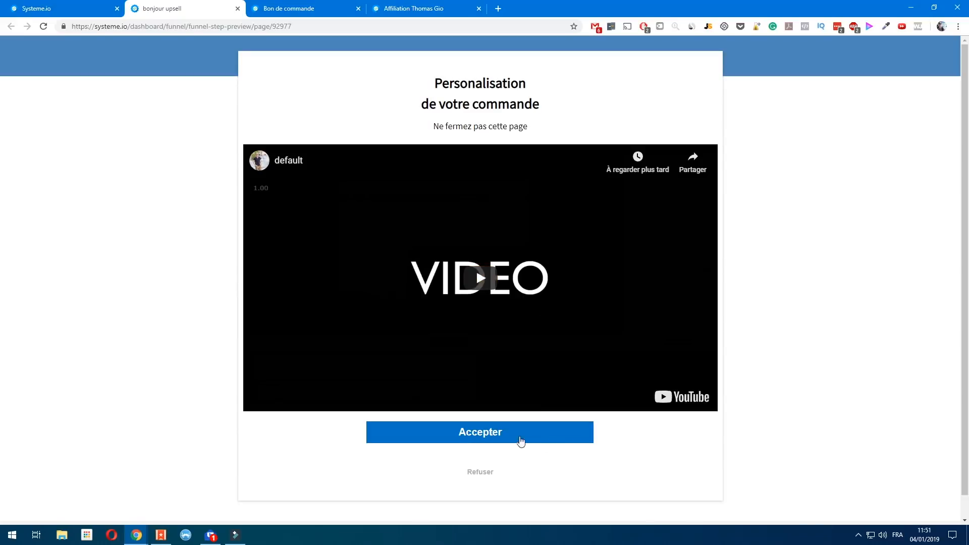
left_click(238, 9)
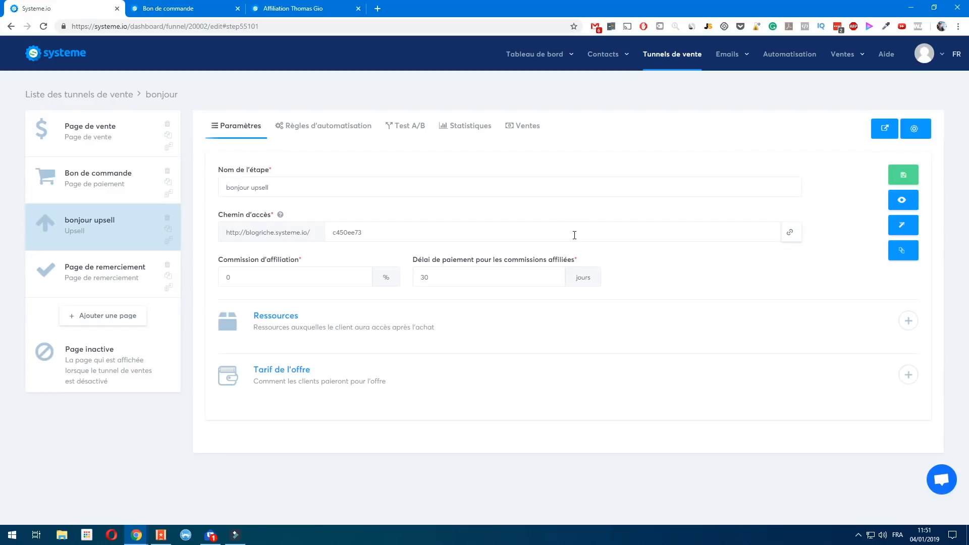
Step: Open the settings of the "Page de vente" step and copy its access link
left_click(81, 130)
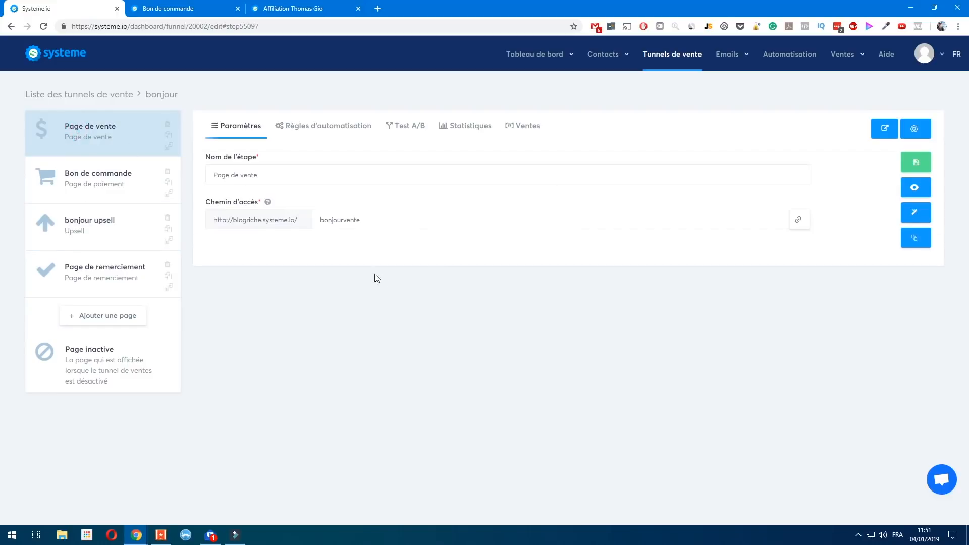
left_click(798, 226)
Step: Create a new sales funnel named "salut" of type "Construisez votre audience" with Euro as currency
left_click(670, 60)
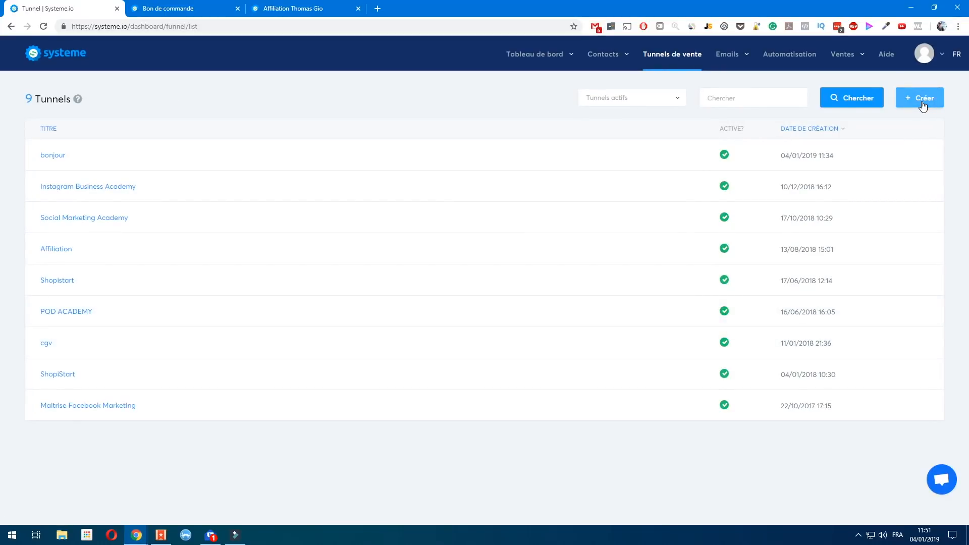
left_click(922, 101)
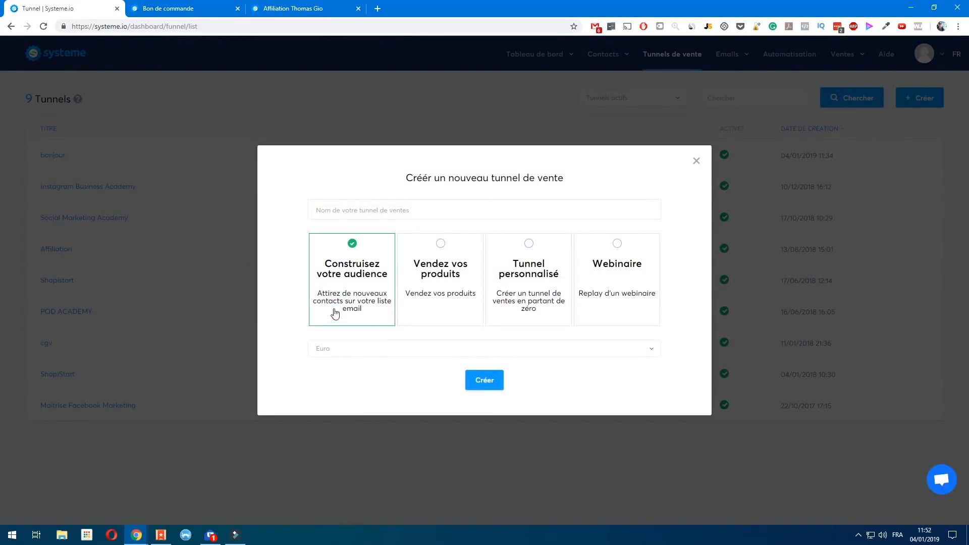
left_click(368, 211)
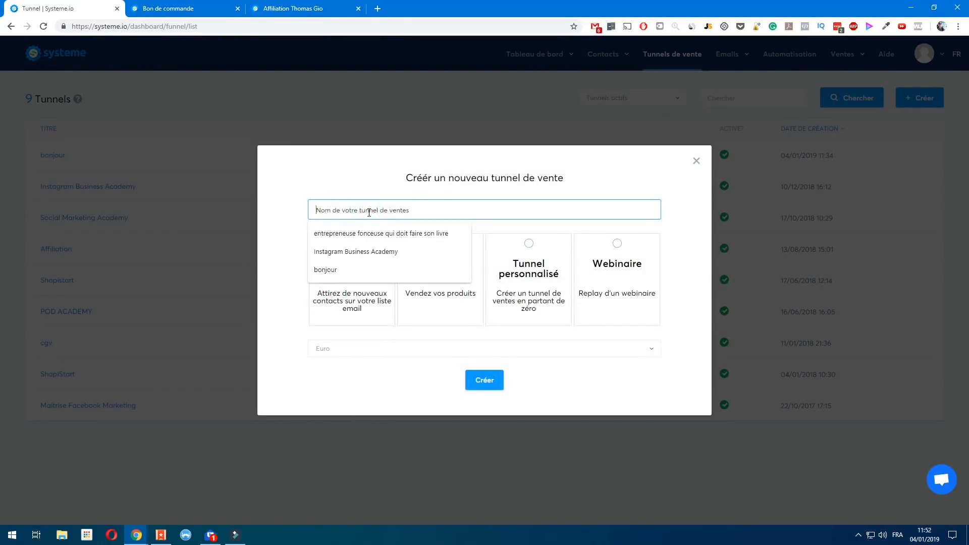
type("salut")
left_click(328, 351)
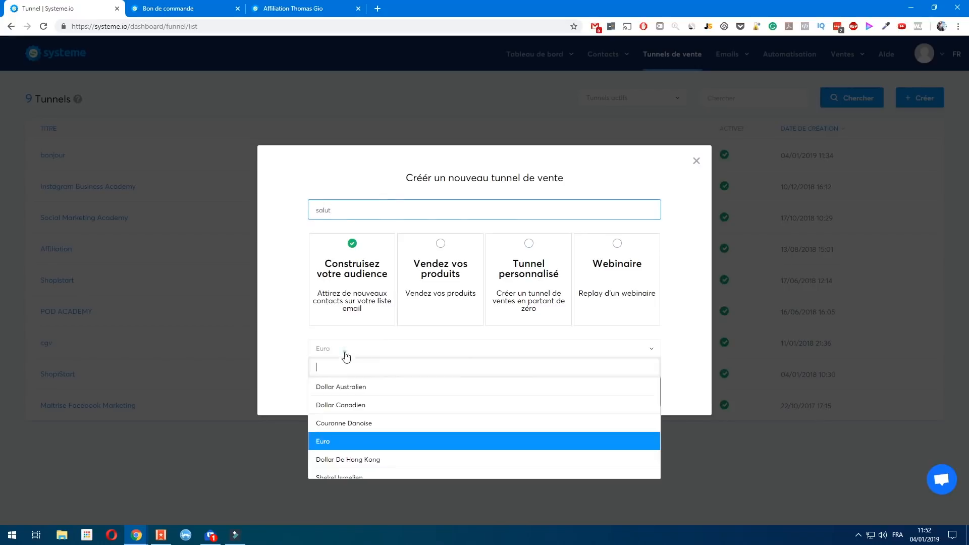
left_click(331, 356)
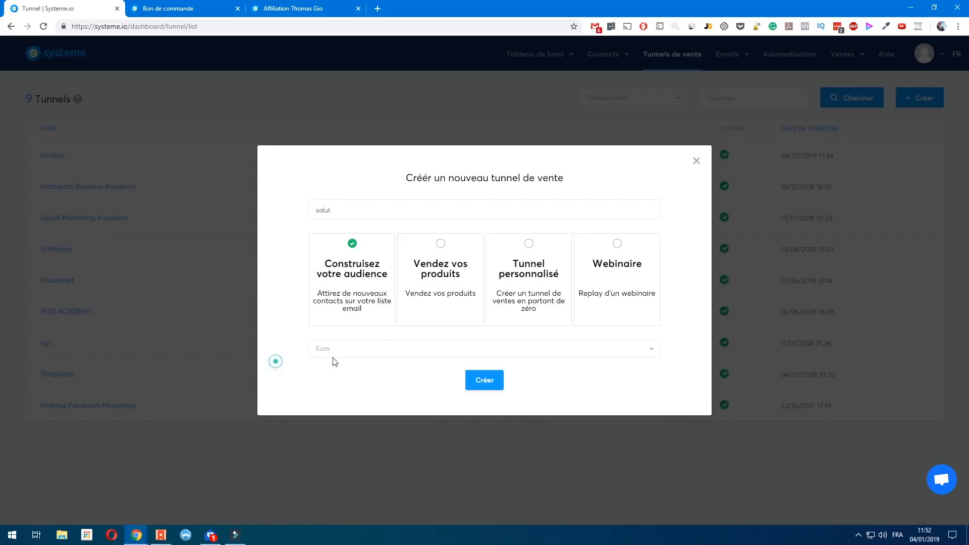
left_click(473, 381)
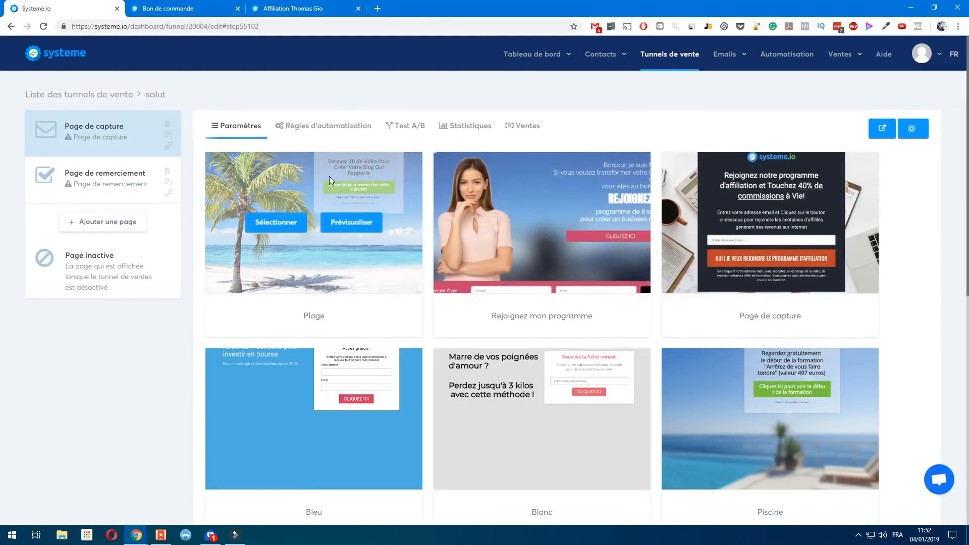
Step: Preview the Piscine template for the capture page, then close the preview
scroll(789, 353, "down", 2)
mouse_move(788, 352)
left_click(801, 327)
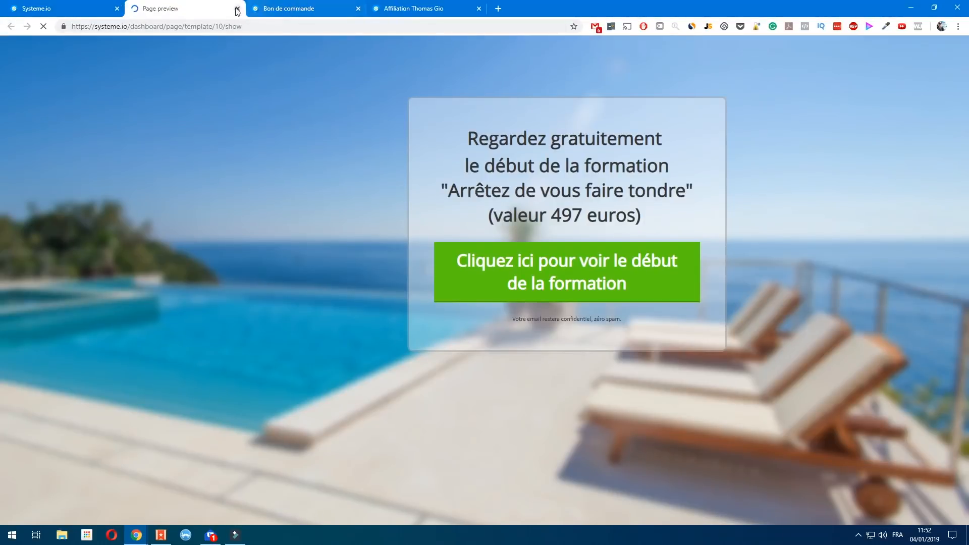
left_click(237, 9)
Step: Browse the capture-page templates, apply Piscine to "Page de capture" and open the page in the editor
scroll(562, 378, "down", 2)
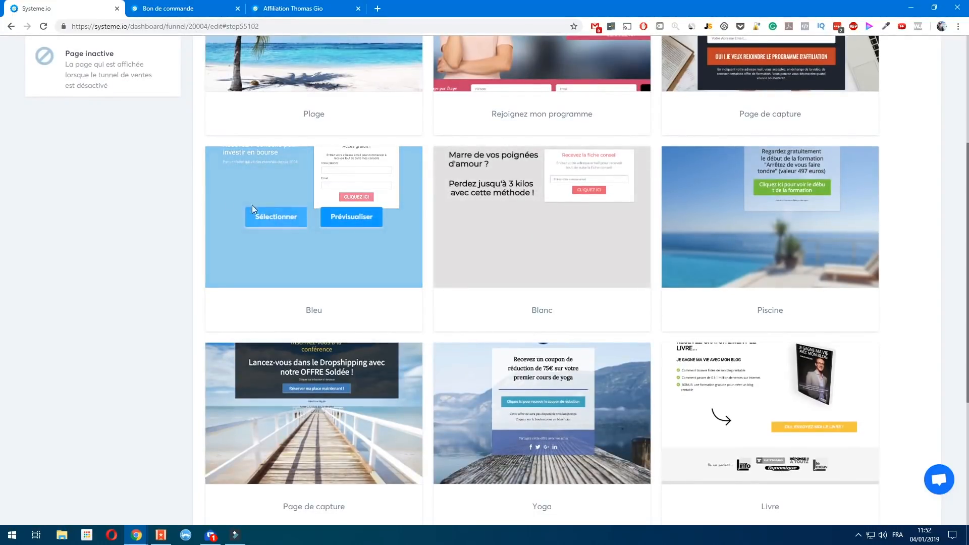
scroll(505, 328, "down", 5)
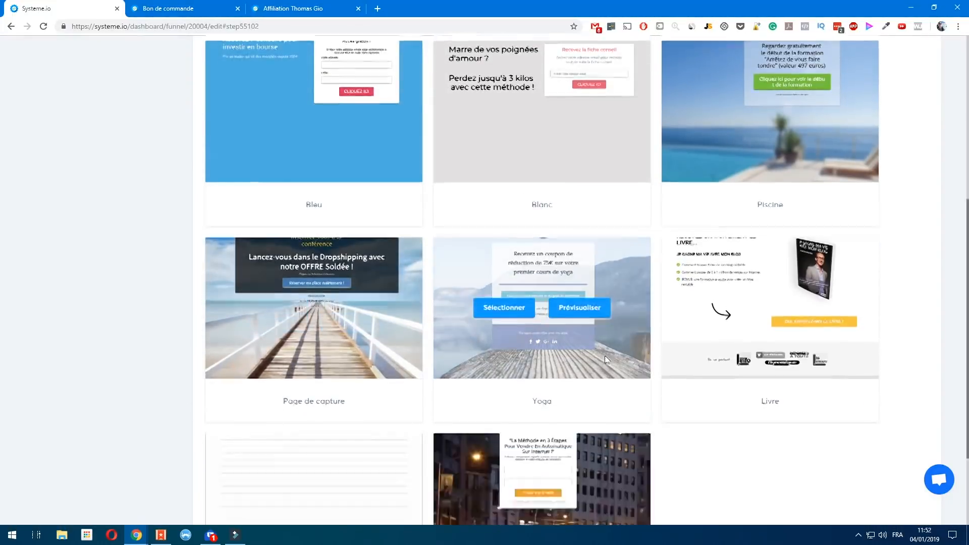
scroll(632, 274, "up", 7)
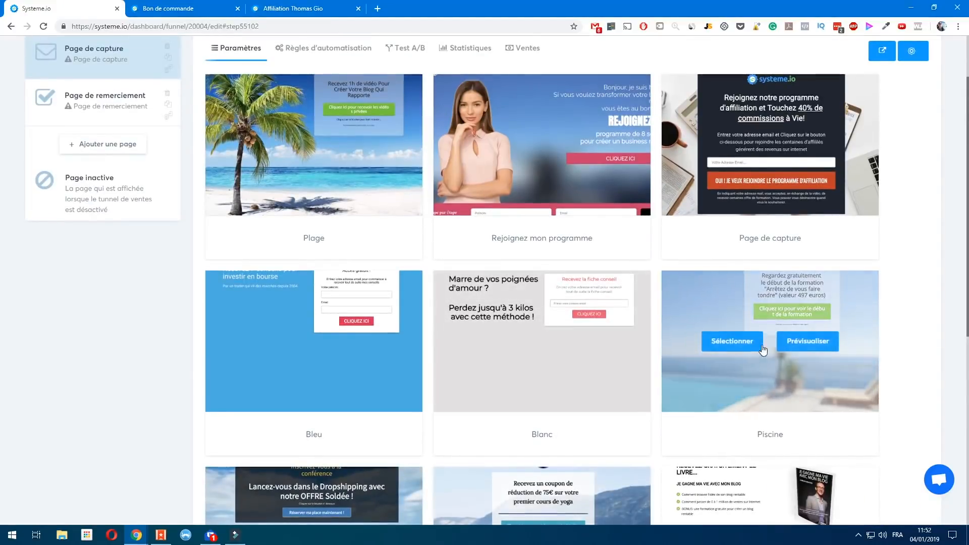
left_click(731, 349)
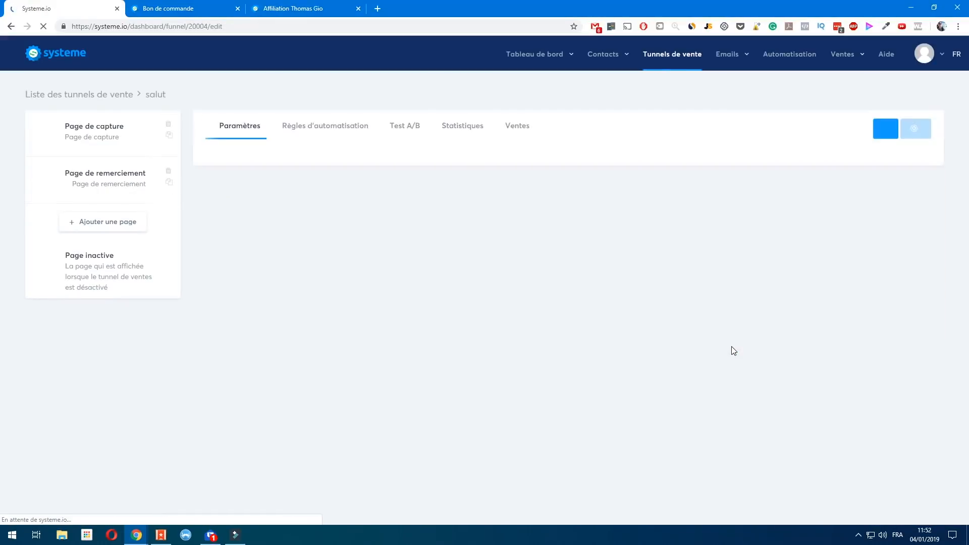
left_click(923, 219)
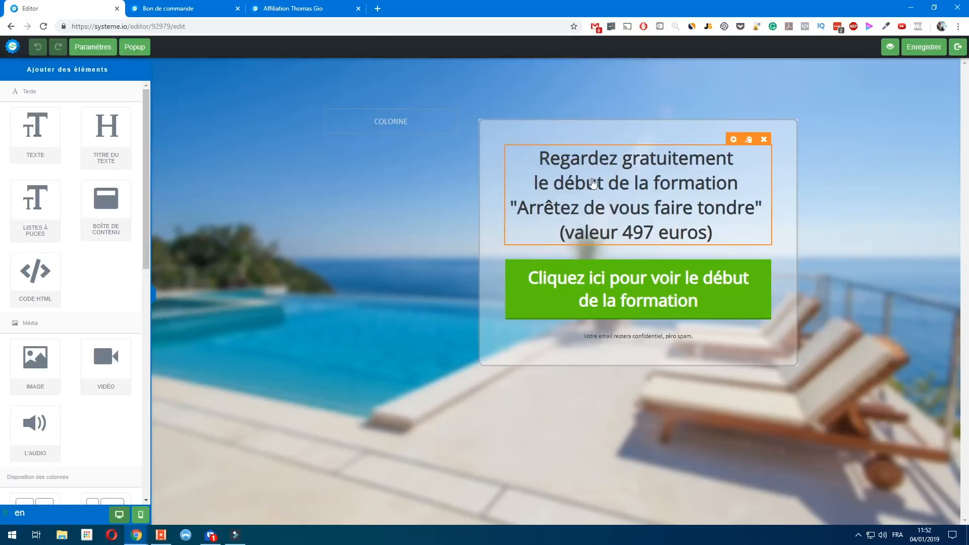
Step: Replace "le début de la formation" in the capture page's heading with "l'intervention"
double_click(595, 179)
left_click(563, 170)
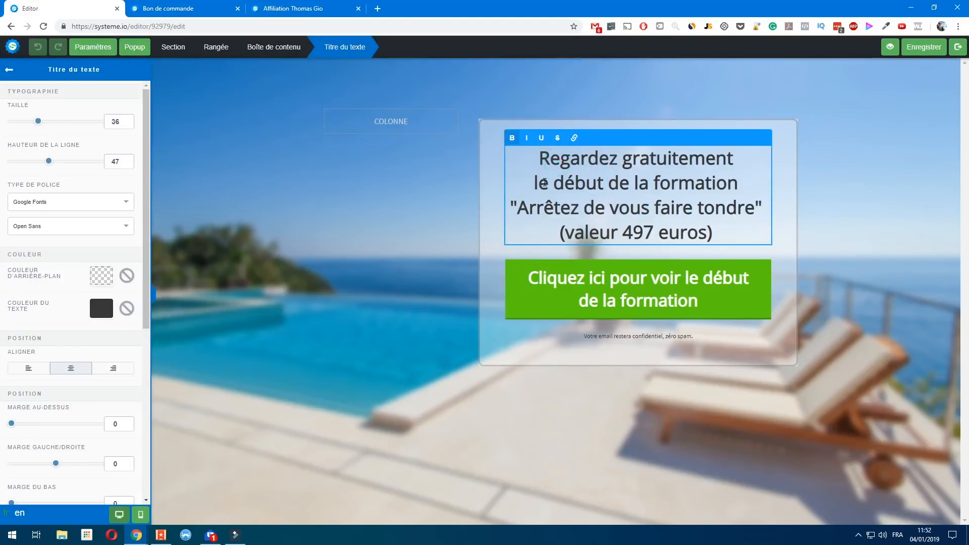
left_click_drag(555, 183, 740, 187)
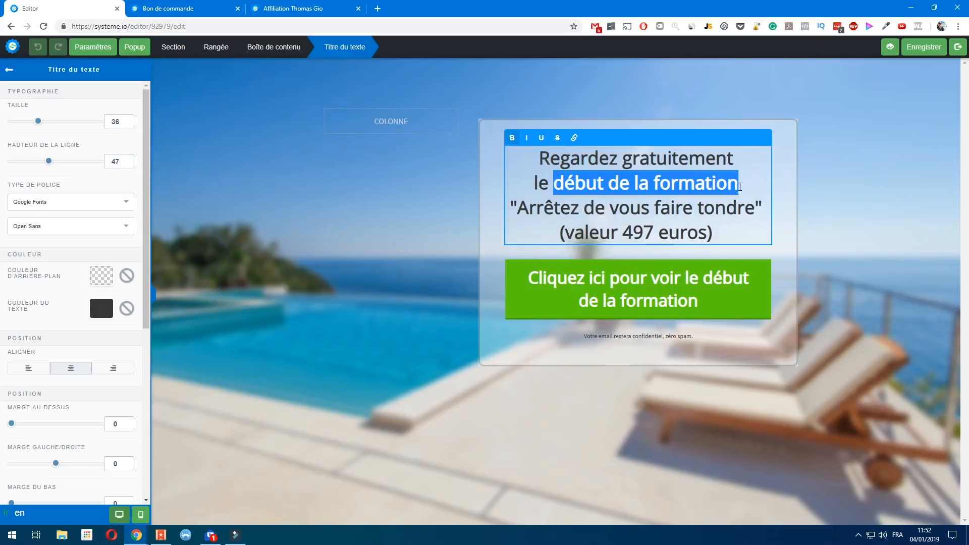
key("BackSpace")
key("BackSpace")
key("BackSpace")
type("'interven")
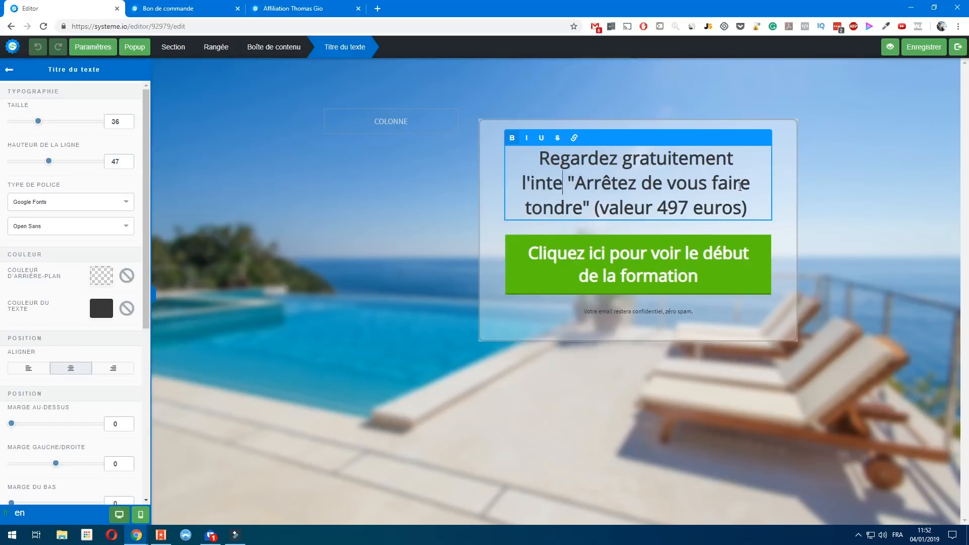
type("tion")
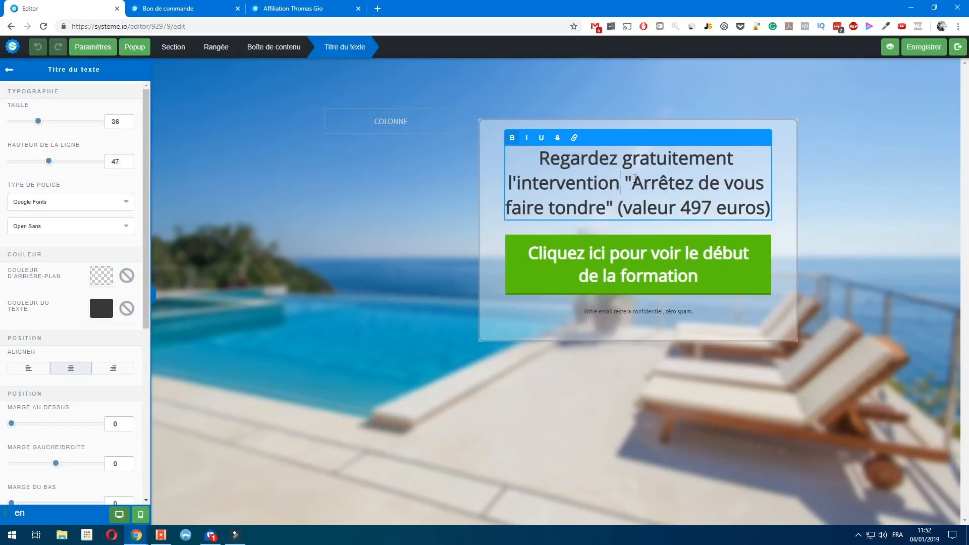
Step: Change the quoted training title in the heading to "devenir riche sans rien faire", keeping the "(valeur 497 euros)" text
left_click_drag(632, 182, 605, 204)
type("devenir ")
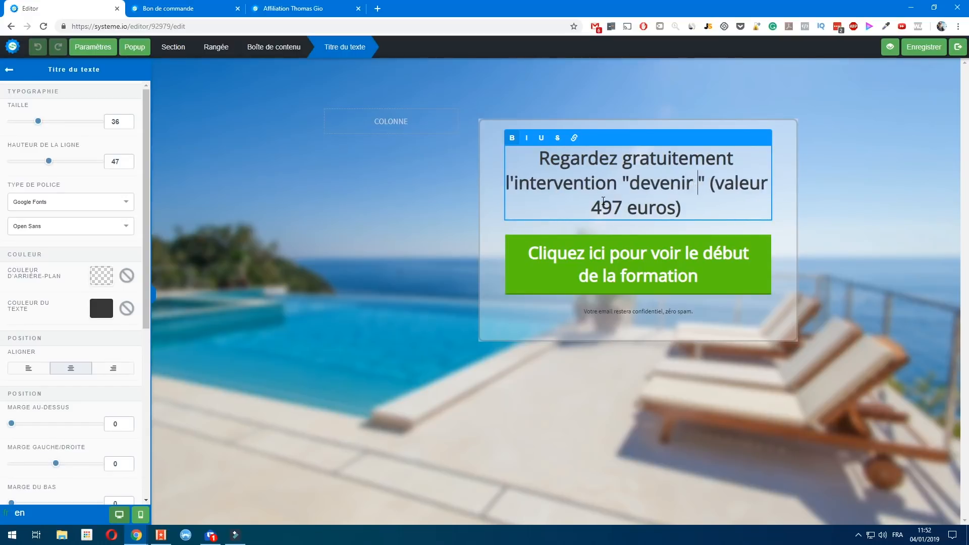
type("riche sans rien f")
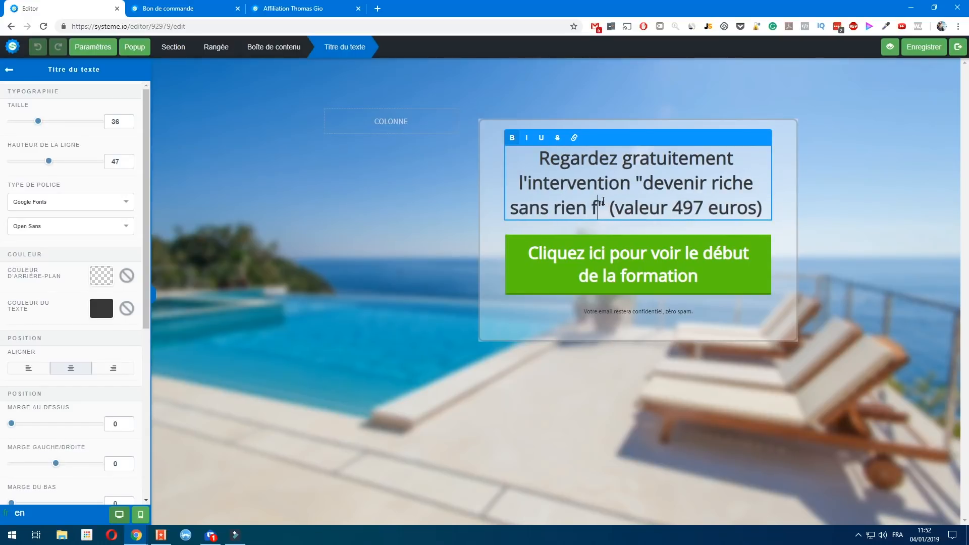
type("aire")
left_click_drag(665, 211, 689, 234)
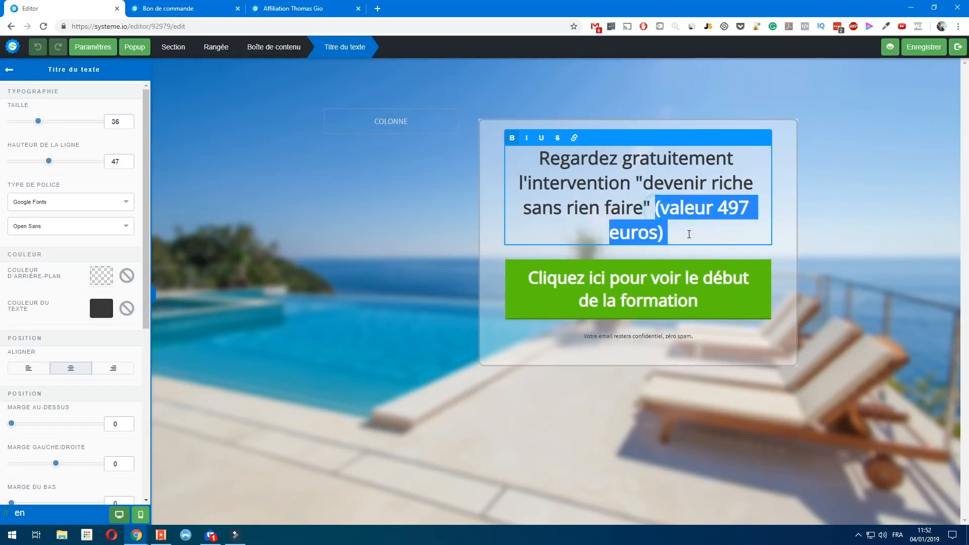
left_click(684, 234)
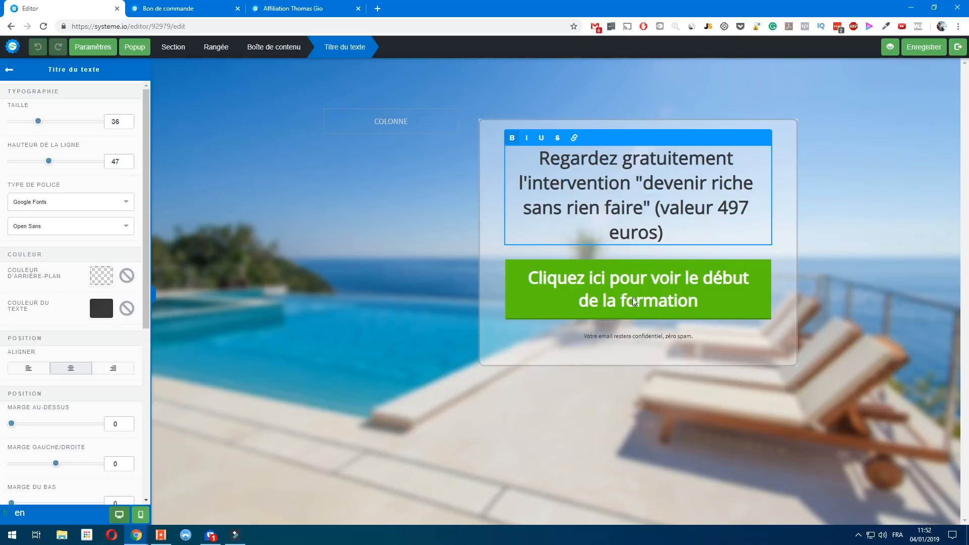
left_click(621, 381)
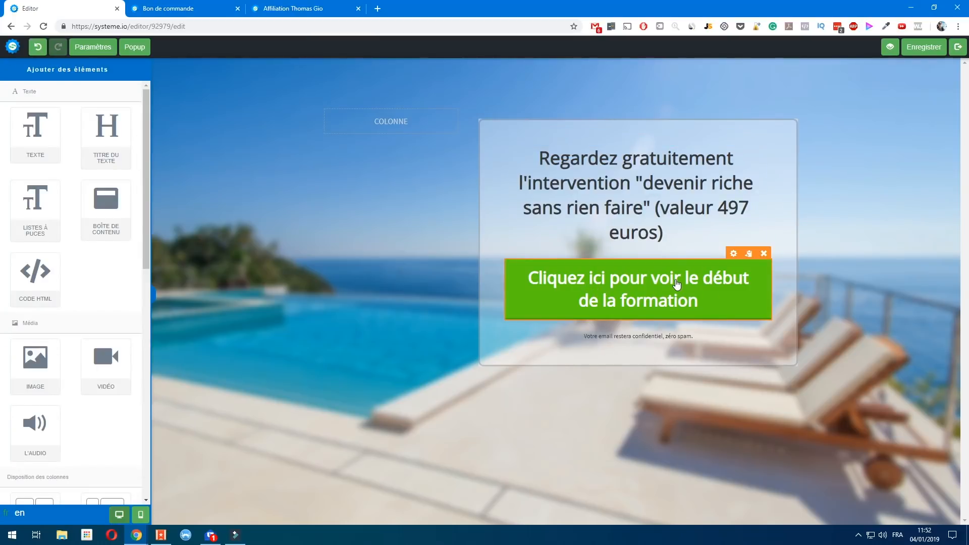
Step: Display popup №1 of the capture page and add a form field above its email field
left_click(678, 285)
left_click(144, 49)
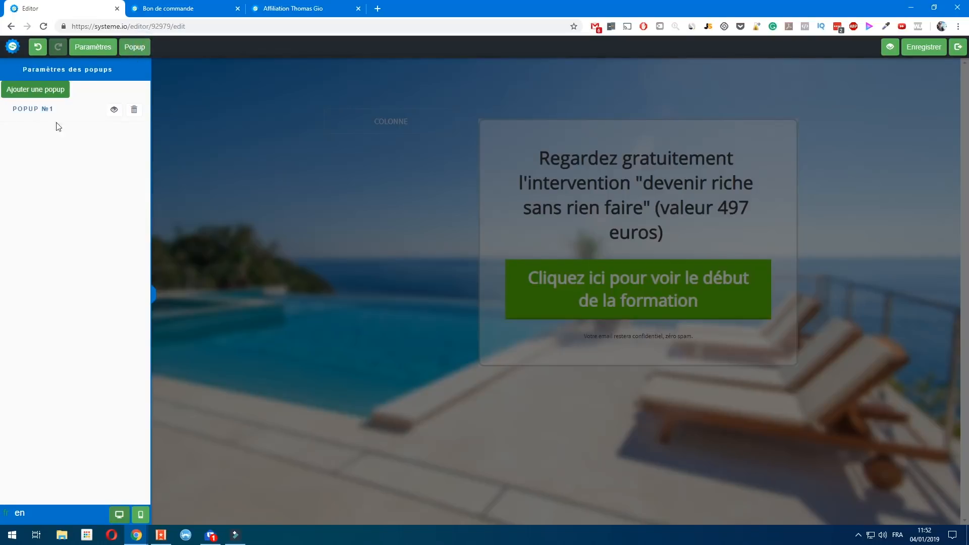
left_click(114, 109)
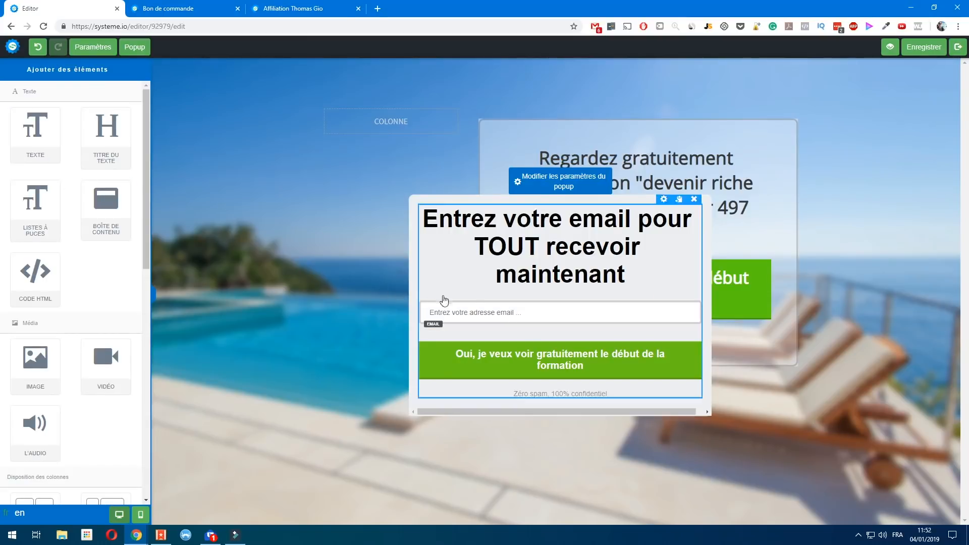
scroll(75, 336, "down", 7)
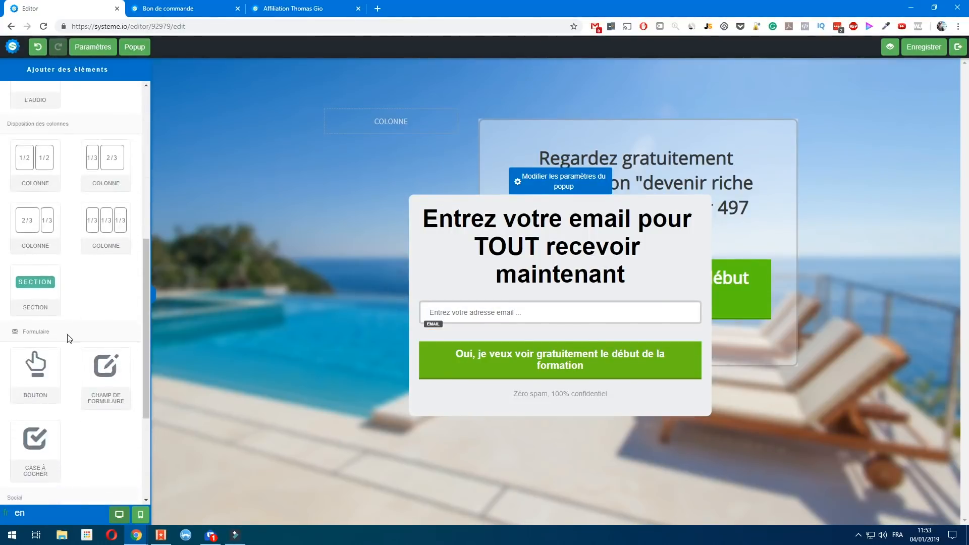
scroll(70, 338, "up", 7)
scroll(76, 349, "down", 10)
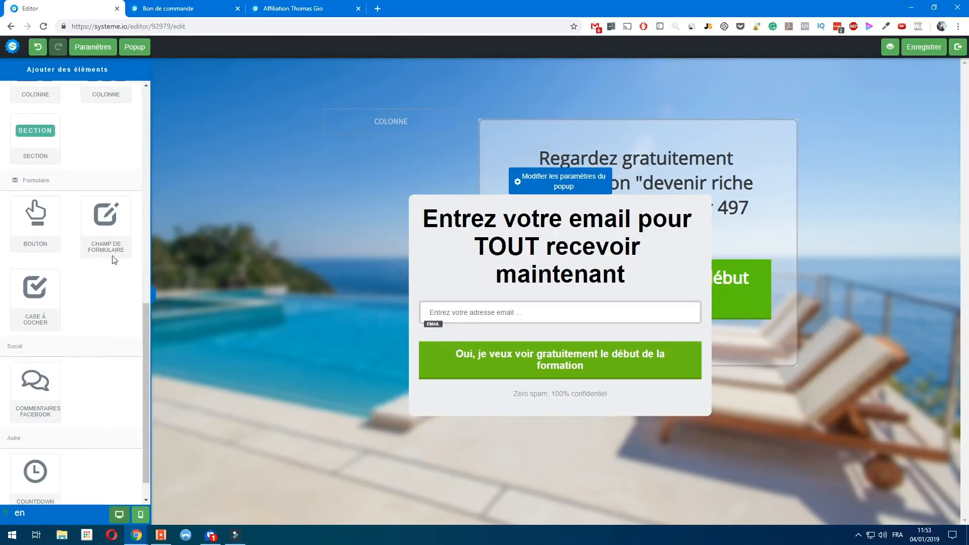
left_click_drag(112, 256, 515, 335)
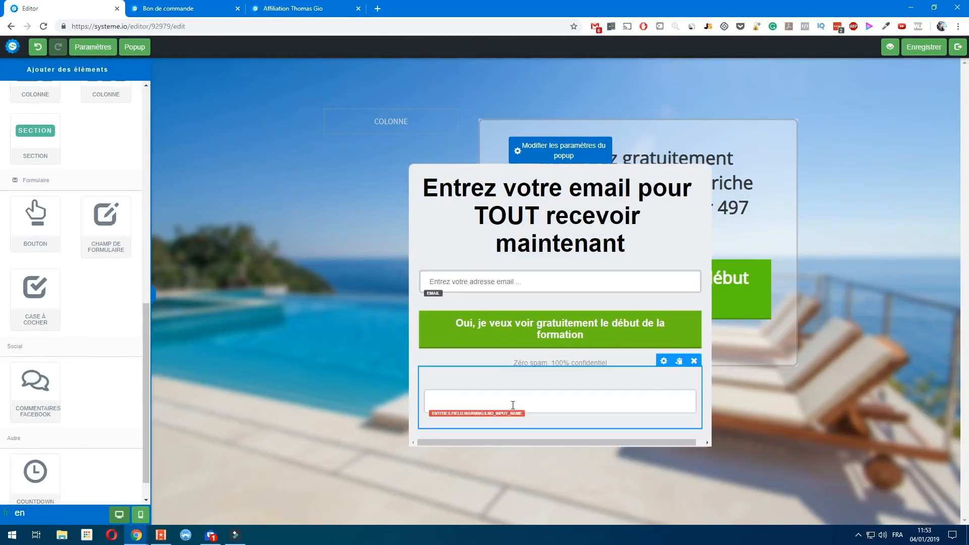
left_click_drag(656, 392, 588, 284)
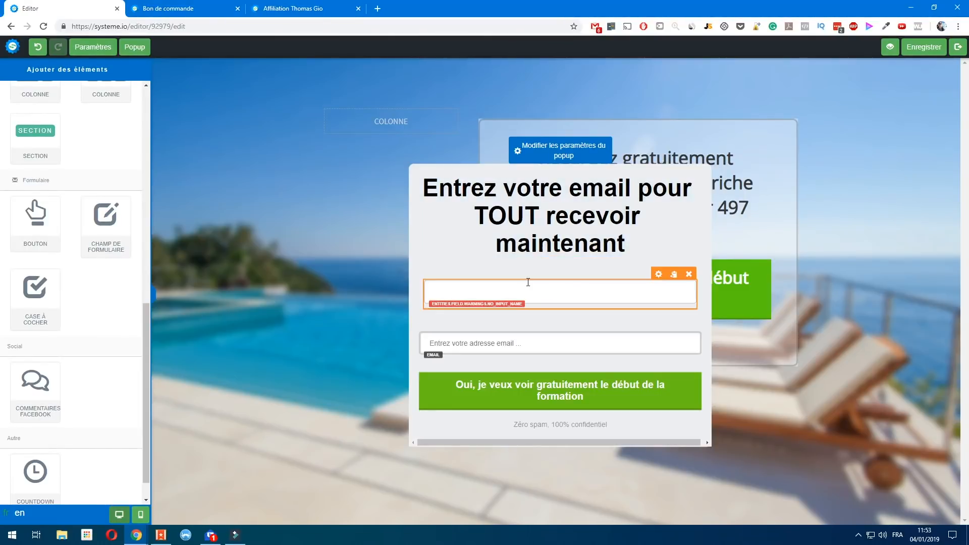
Step: Set the new popup form field's data type to Prénom
left_click(523, 288)
left_click(83, 107)
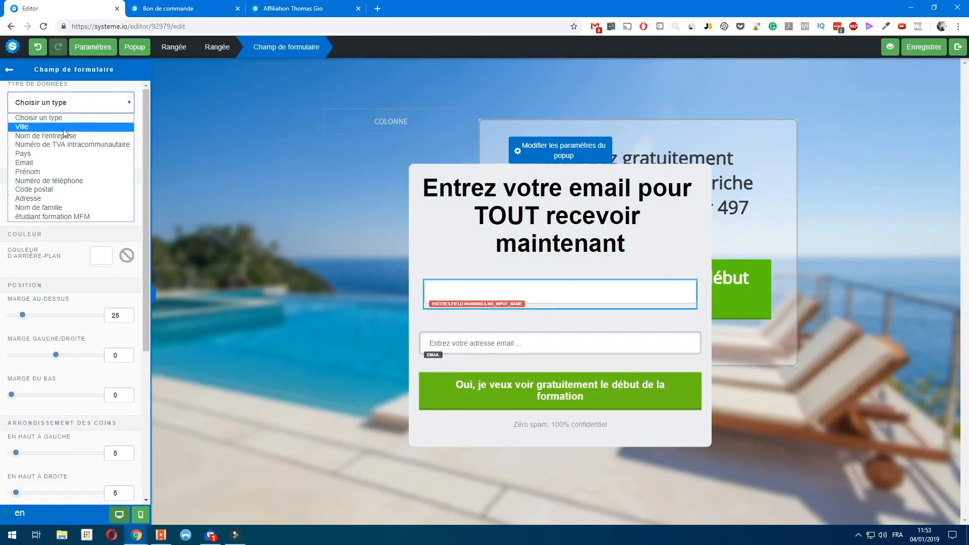
left_click(36, 171)
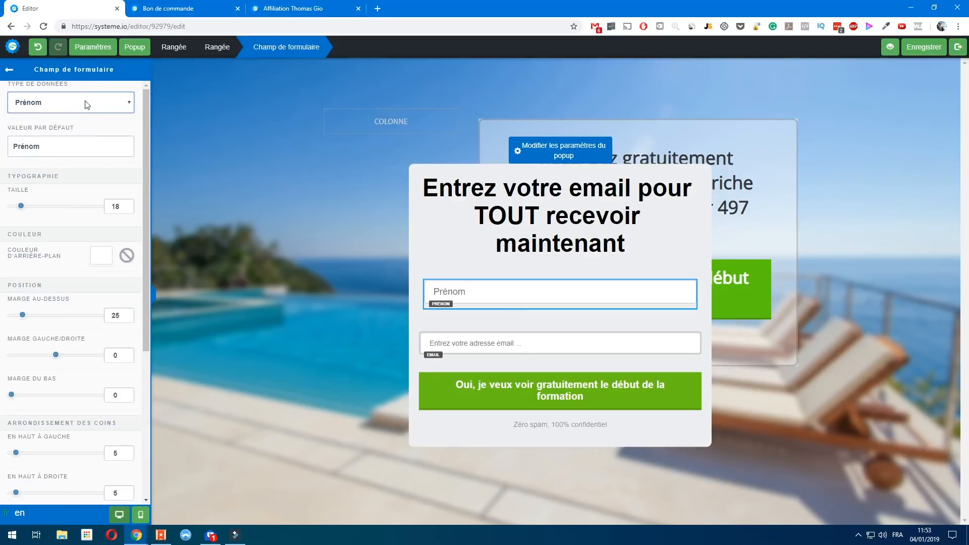
left_click(87, 105)
left_click(60, 222)
left_click(77, 107)
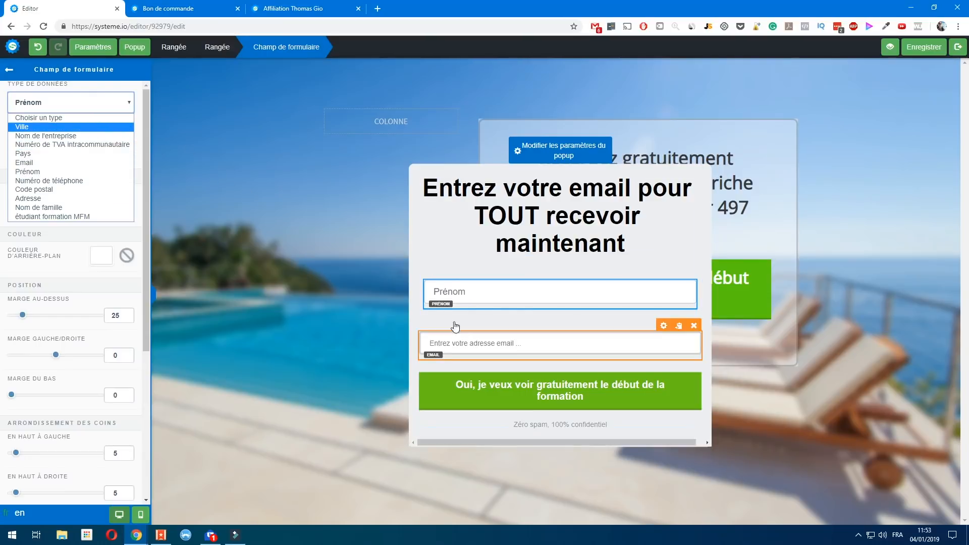
left_click(423, 431)
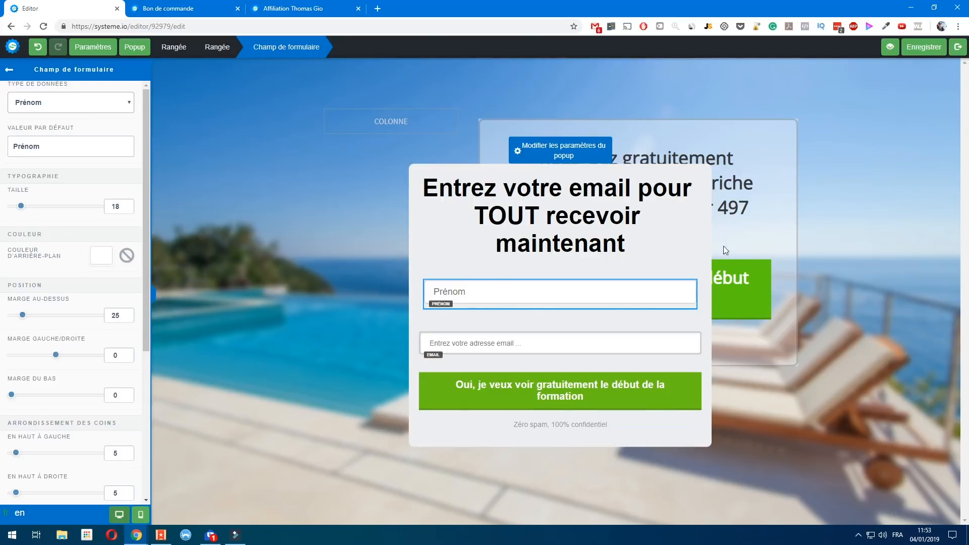
Step: Leave the page editor and check the published capture page with its signup popup
left_click(958, 47)
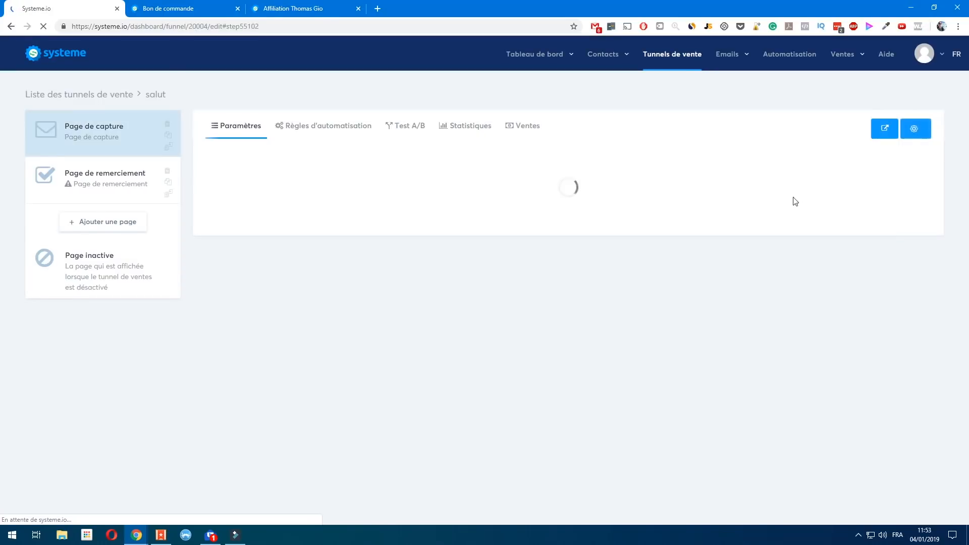
left_click(914, 187)
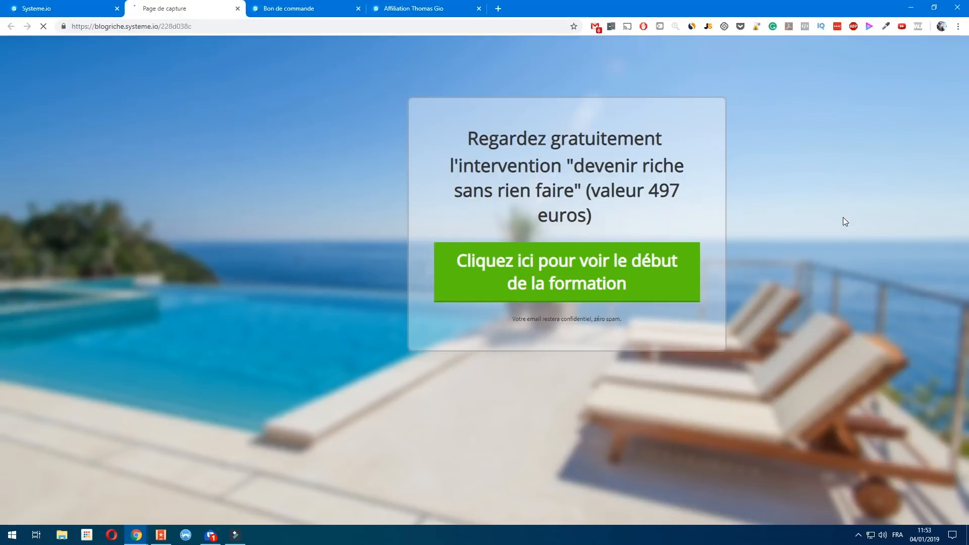
left_click(596, 276)
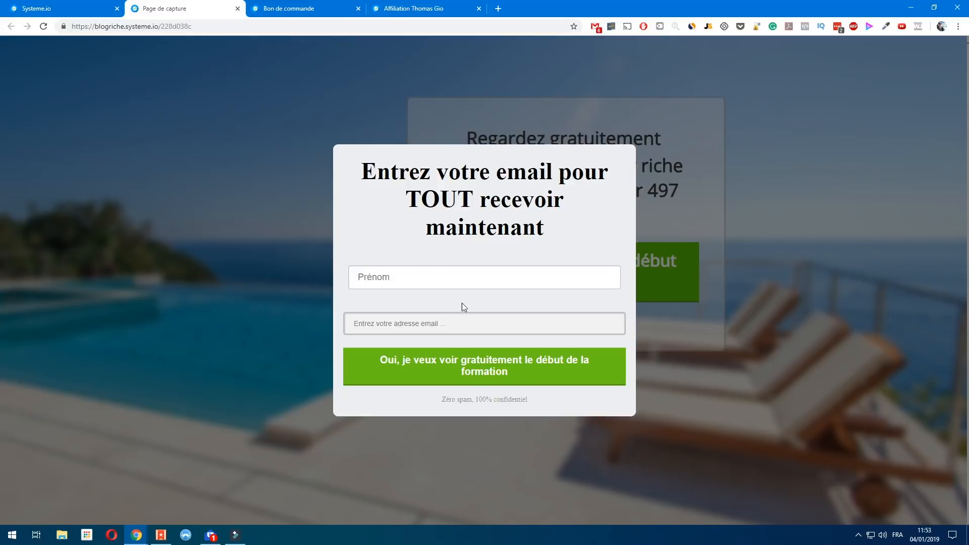
left_click(453, 325)
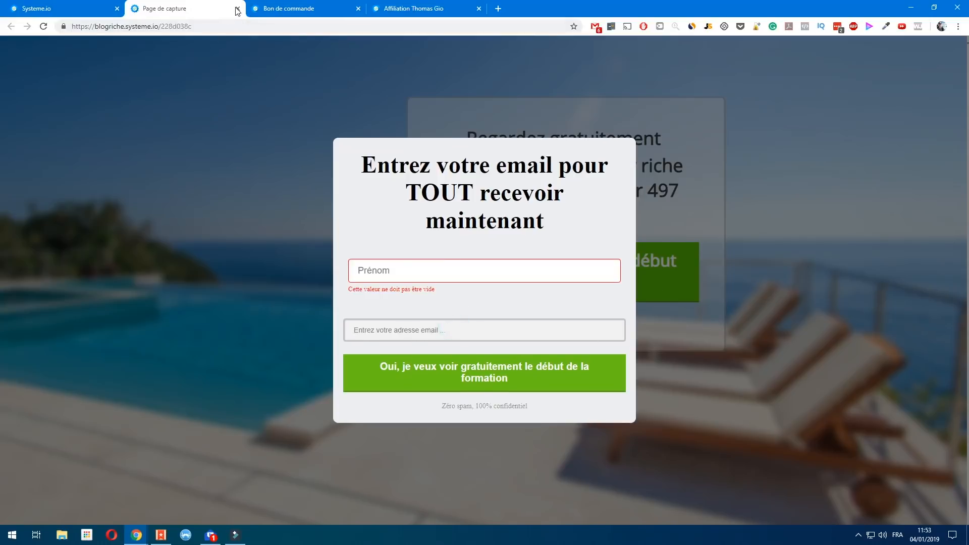
left_click(238, 8)
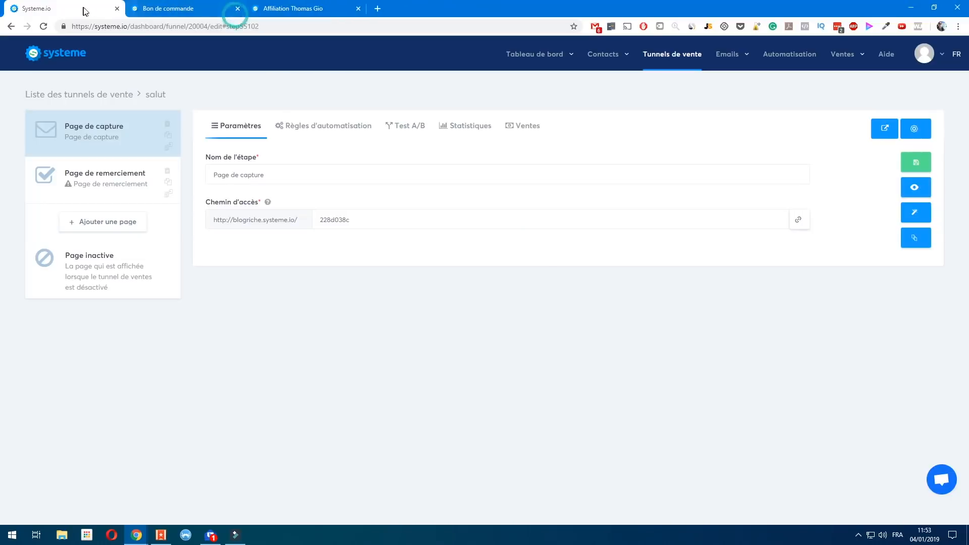
Step: Reopen the capture page for editing, display its popup and duplicate the email field
left_click(917, 210)
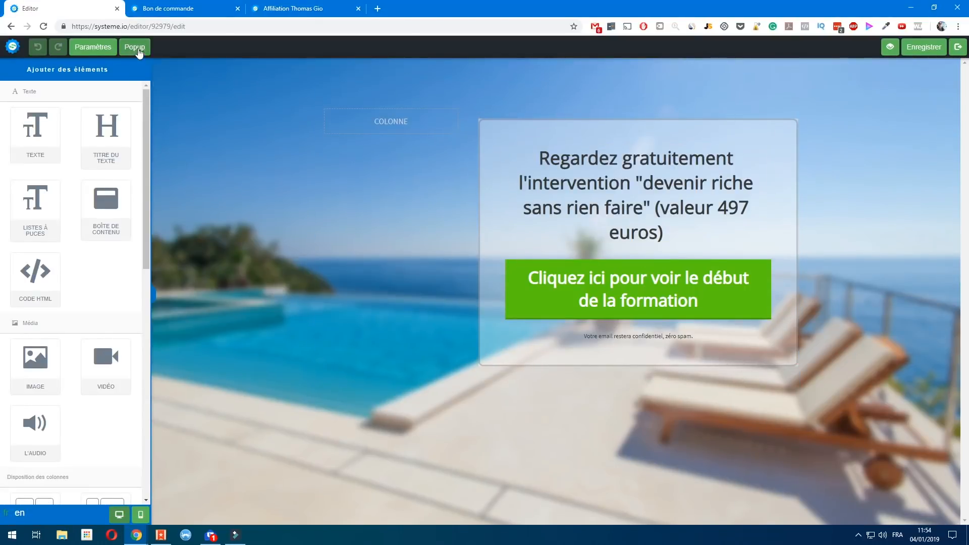
left_click(138, 50)
left_click(111, 110)
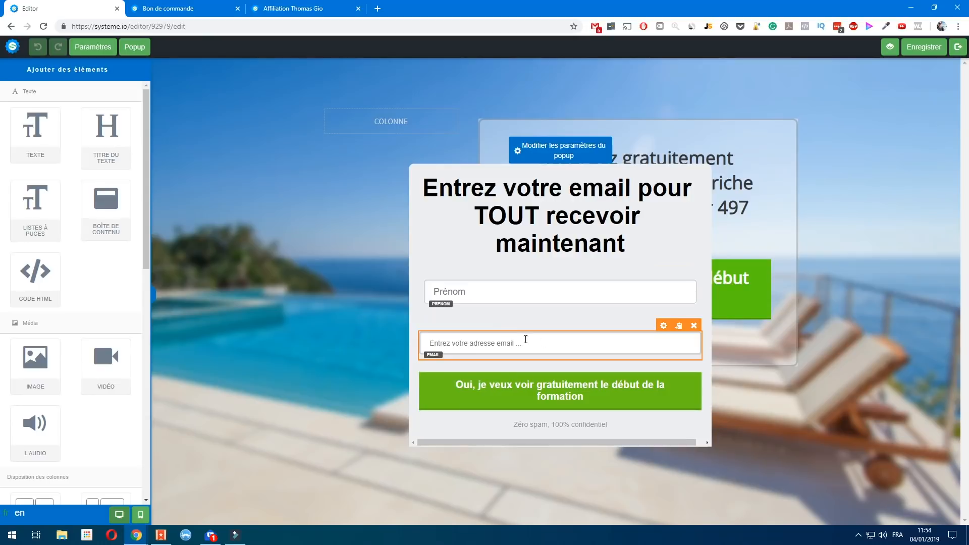
left_click(668, 335)
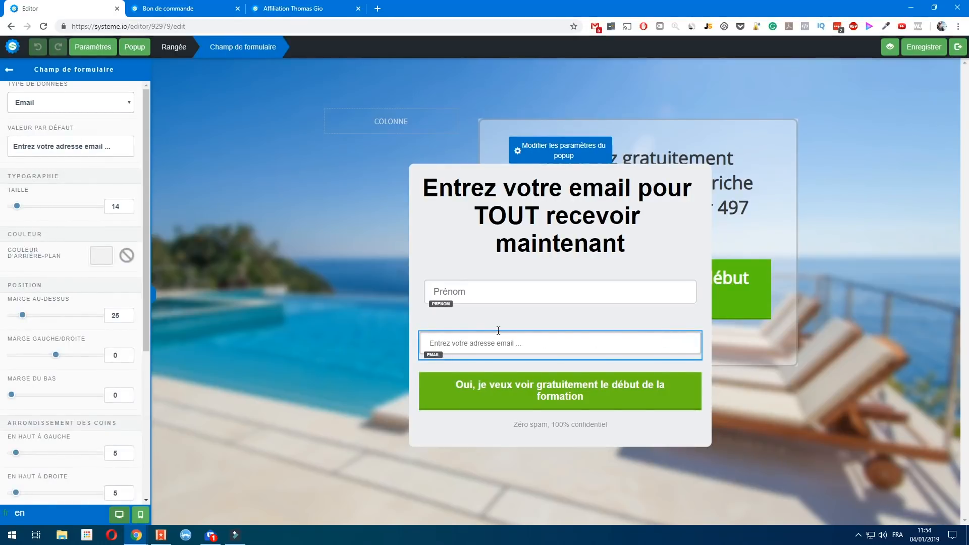
left_click(94, 130)
left_click(650, 339)
left_click(679, 326)
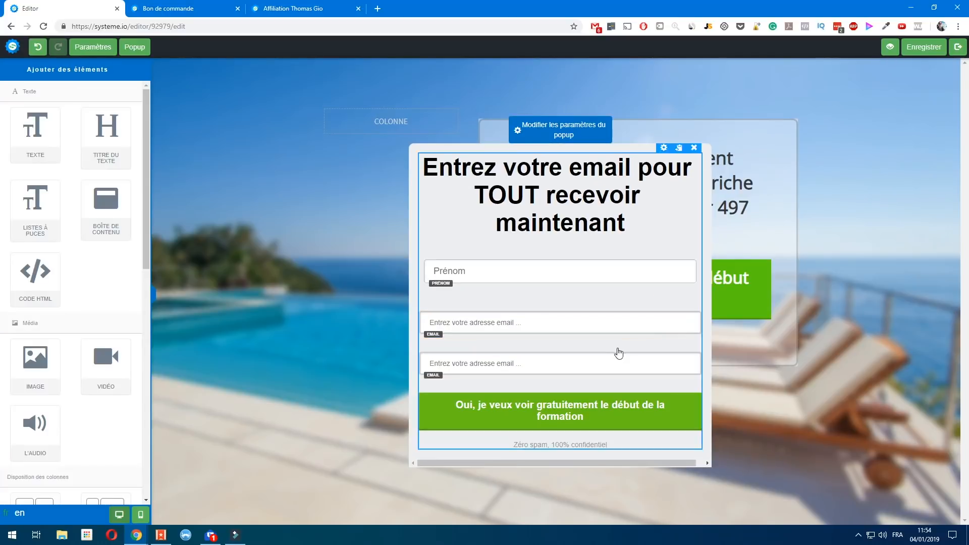
Step: Set the data type of the duplicated lower email field to Prénom
left_click(529, 352)
left_click(61, 101)
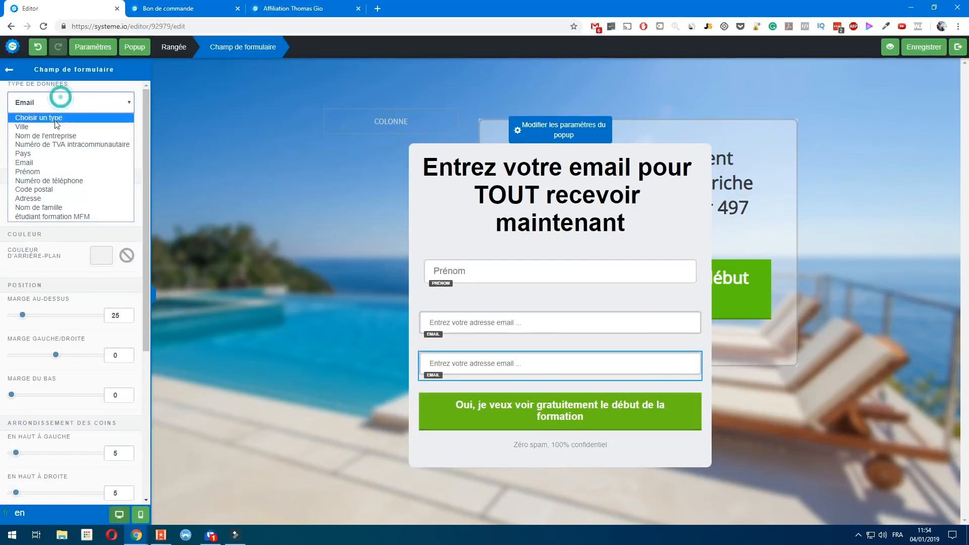
left_click(33, 172)
Step: Delete the original Prénom field above the email field, along with its emptied row
left_click(689, 254)
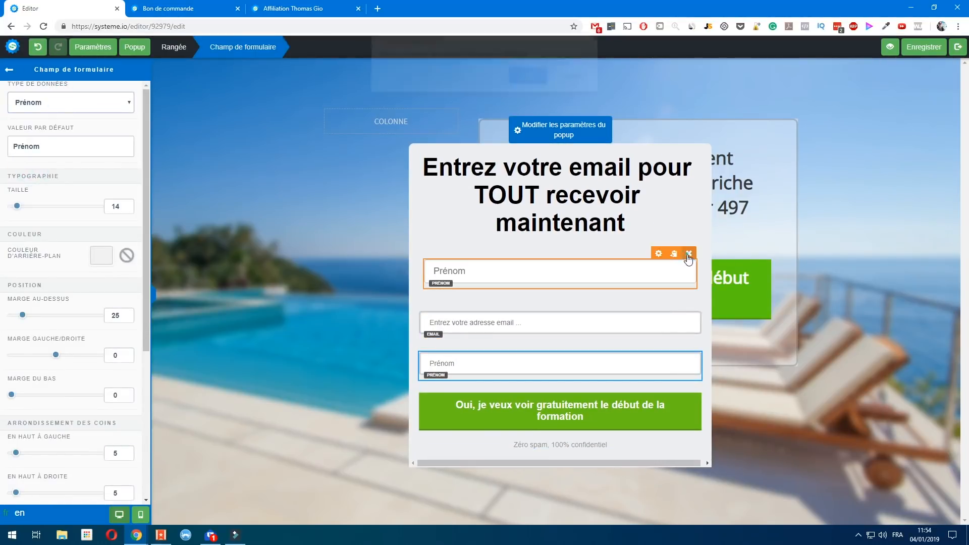
key("Return")
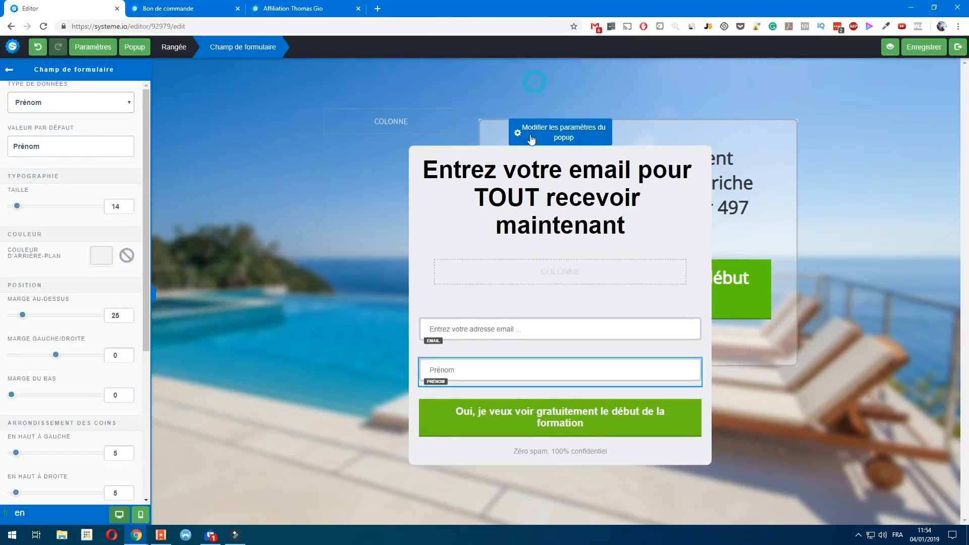
left_click(694, 229)
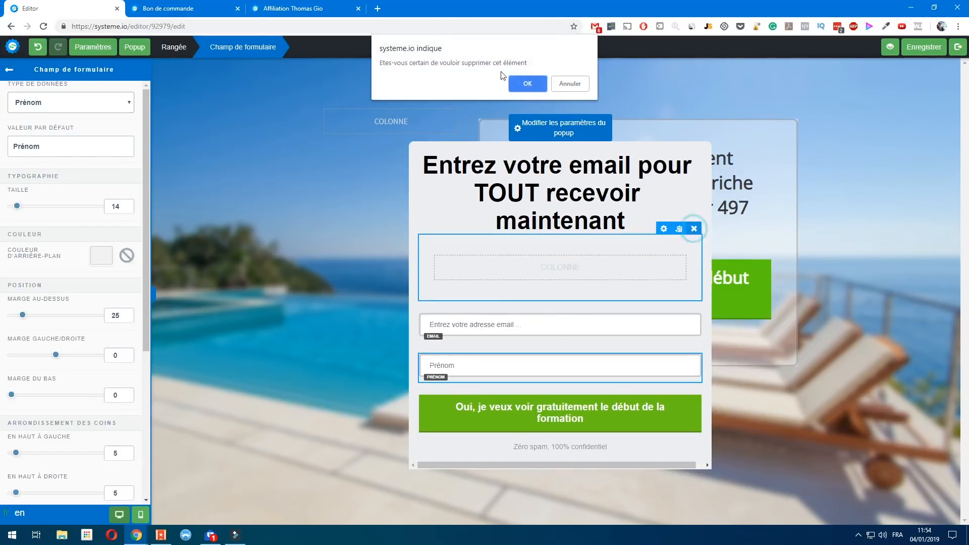
left_click(526, 83)
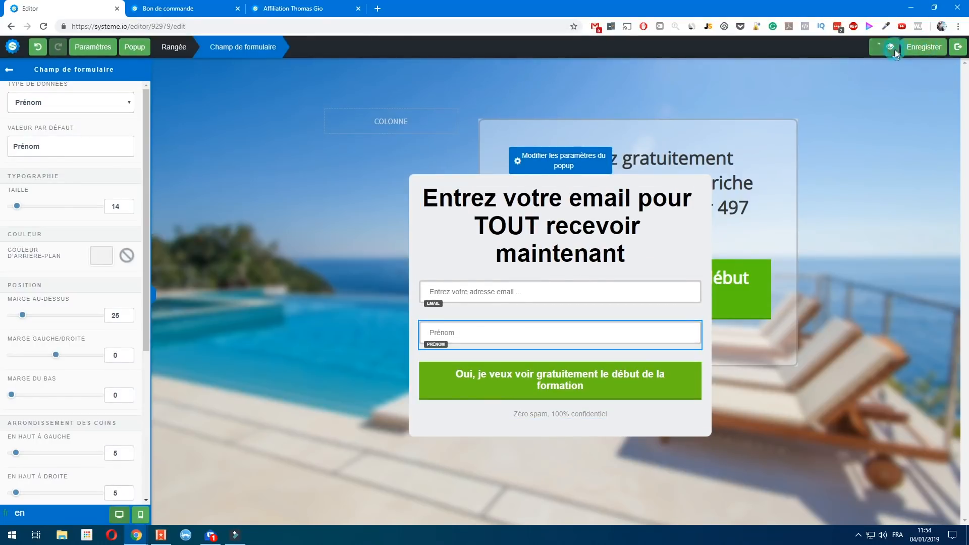
Step: Preview the edited capture page and check the rearranged fields in its popup
left_click(878, 47)
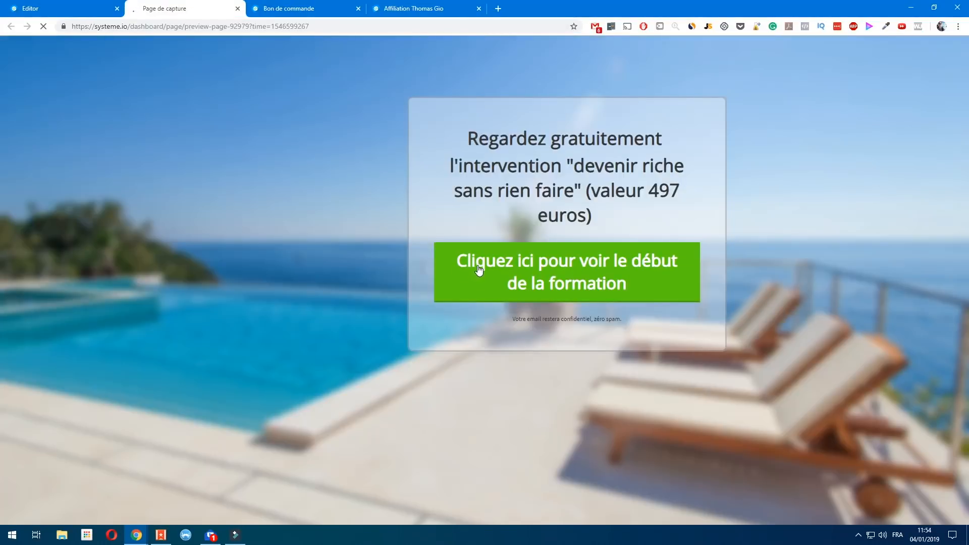
left_click(514, 268)
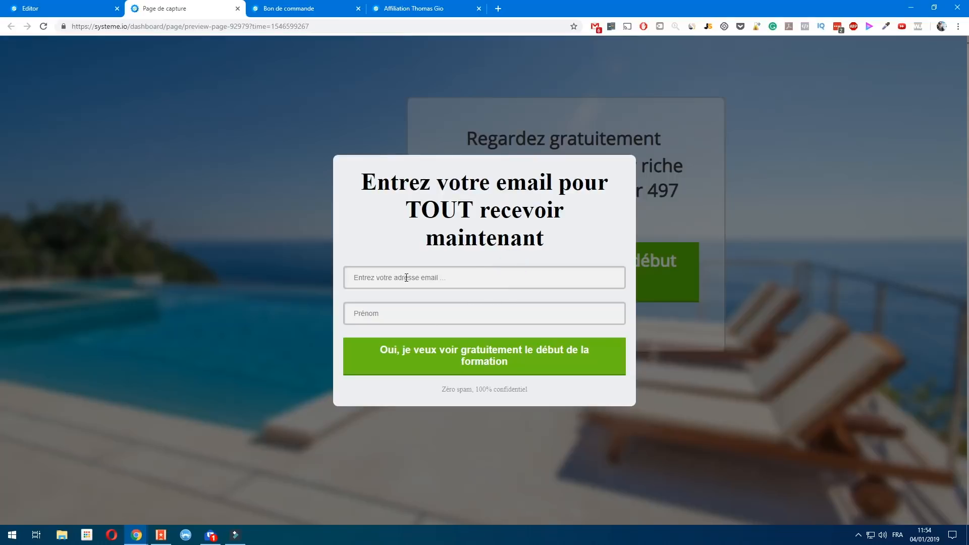
left_click(237, 9)
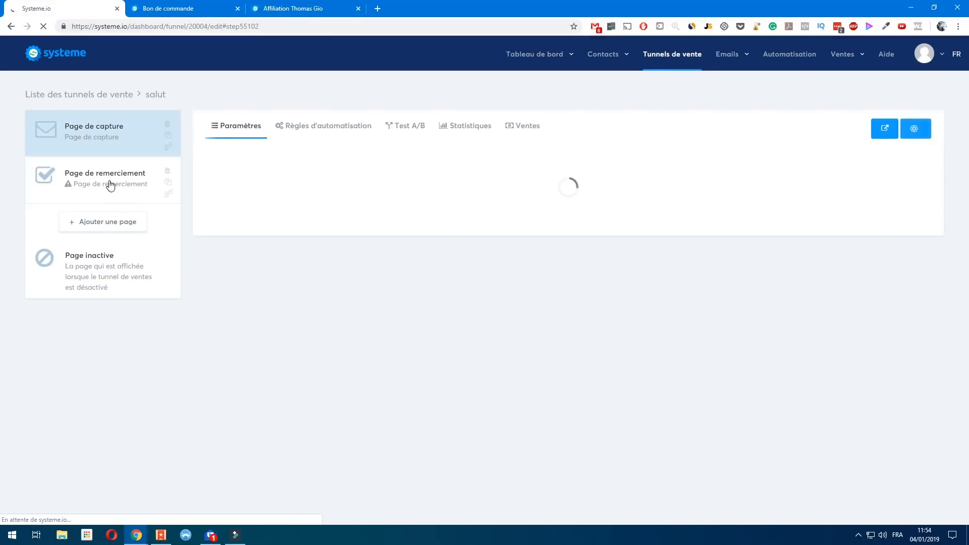
Step: Apply the "Page de confirmation opt-in" template to the Page de remerciement step and preview the page
left_click(109, 183)
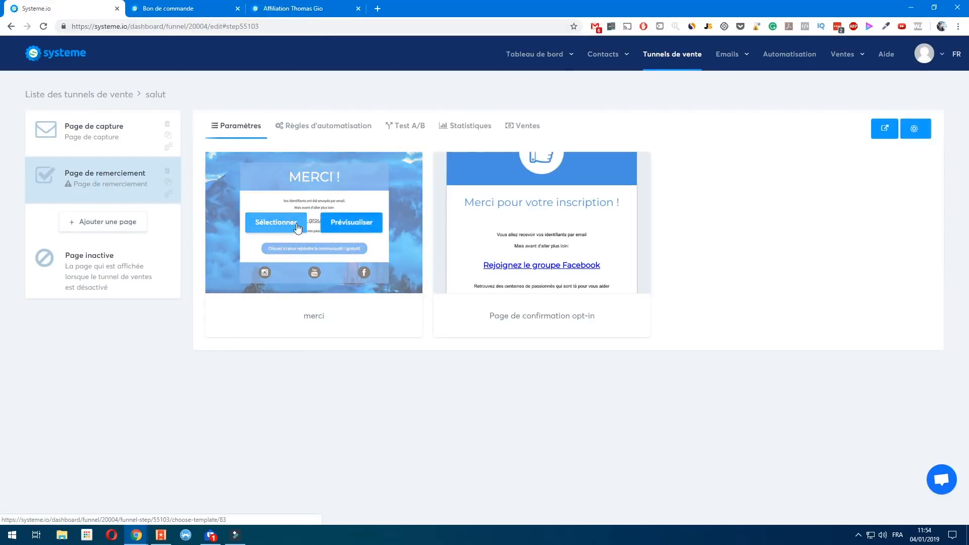
left_click(520, 226)
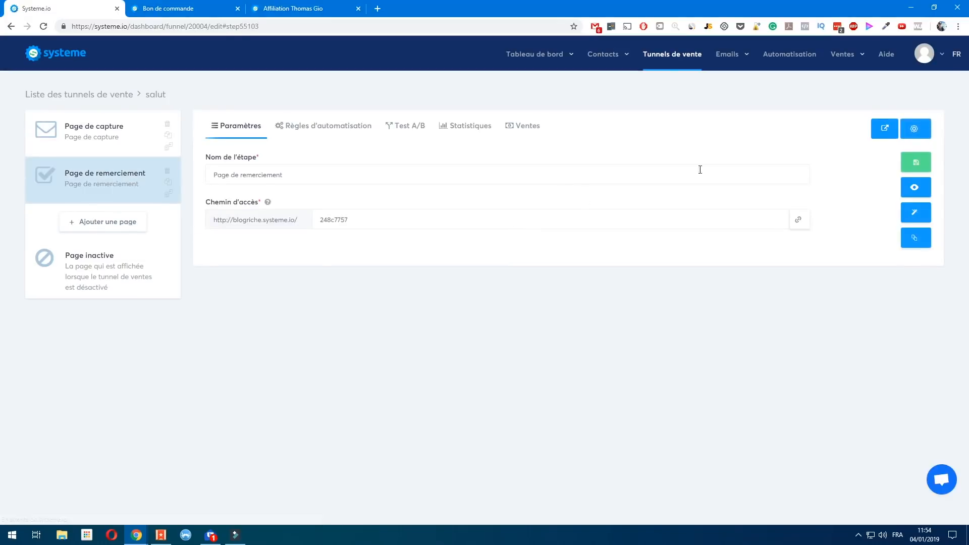
left_click(906, 191)
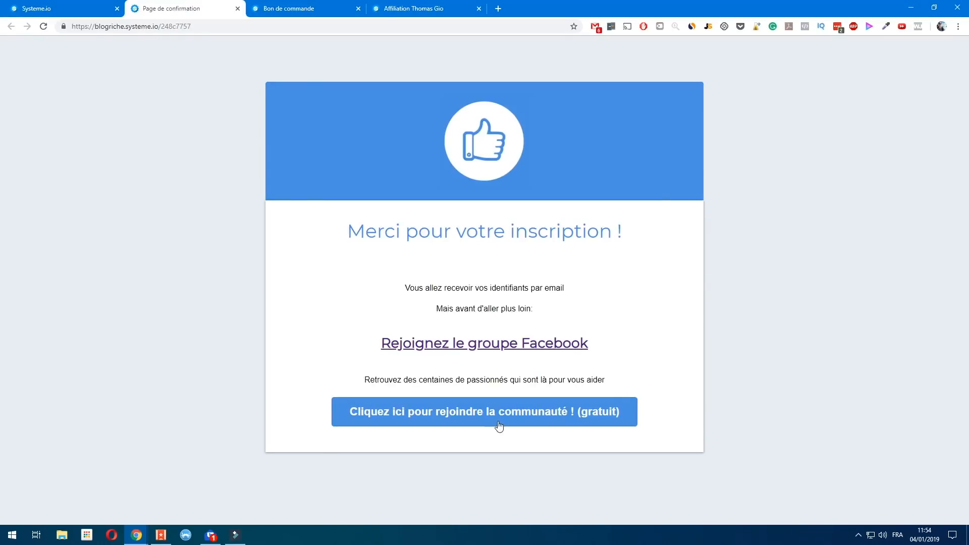
left_click(238, 9)
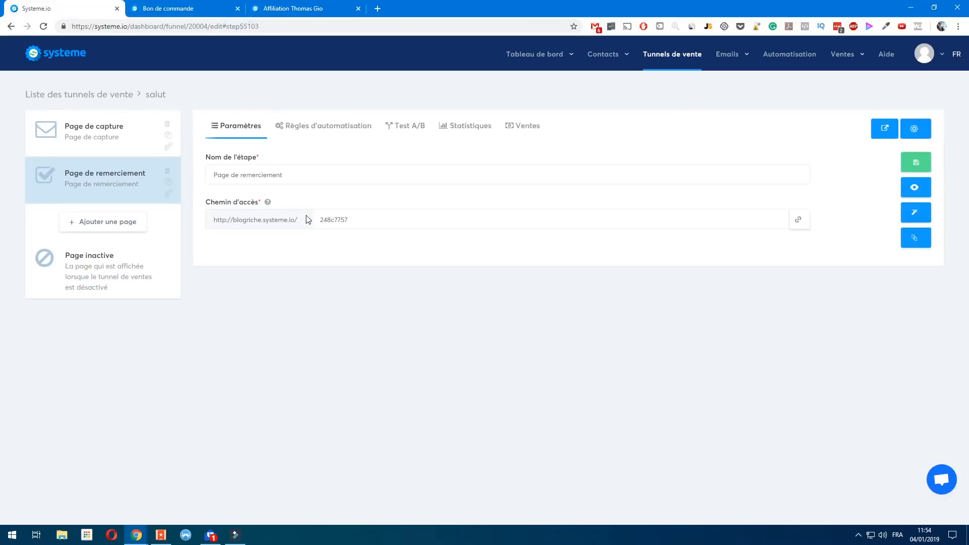
Step: Create an automation rule on the capture page that adds the "Client coaching" tag on form subscription, and save it
left_click(121, 144)
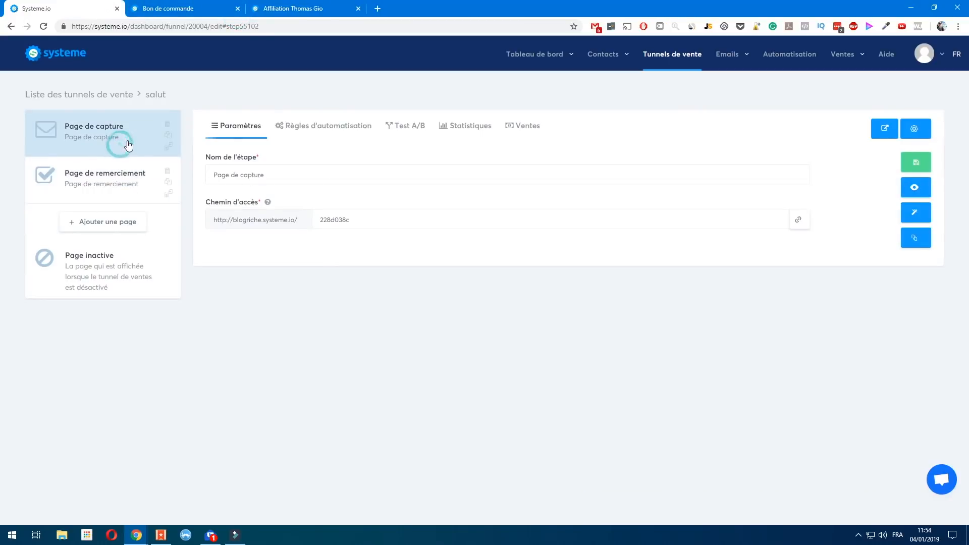
left_click(296, 132)
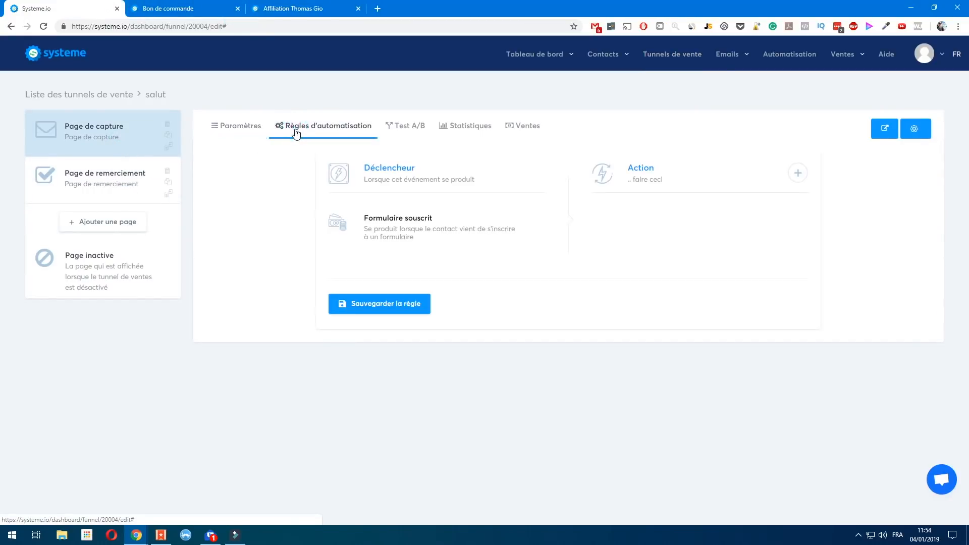
left_click(798, 173)
left_click(456, 260)
left_click(706, 261)
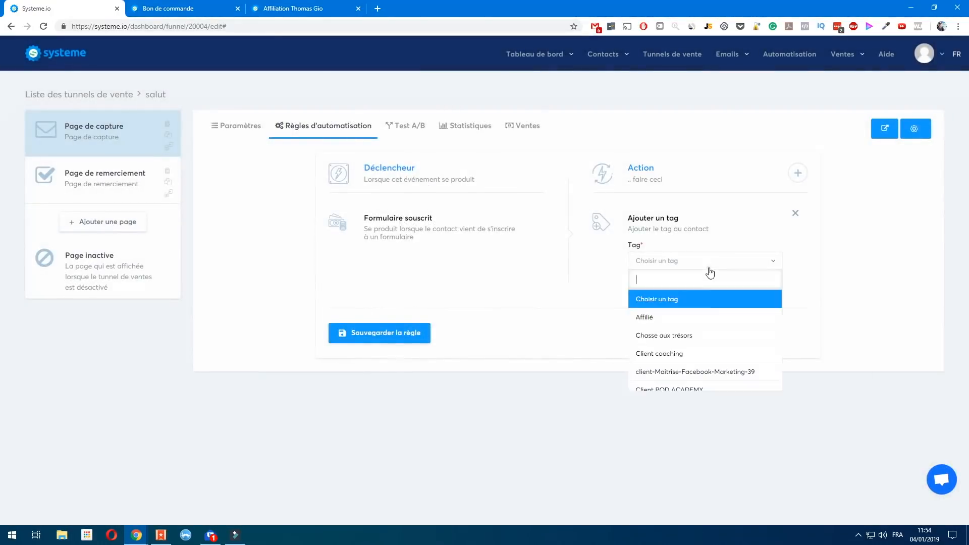
left_click(729, 358)
left_click(409, 340)
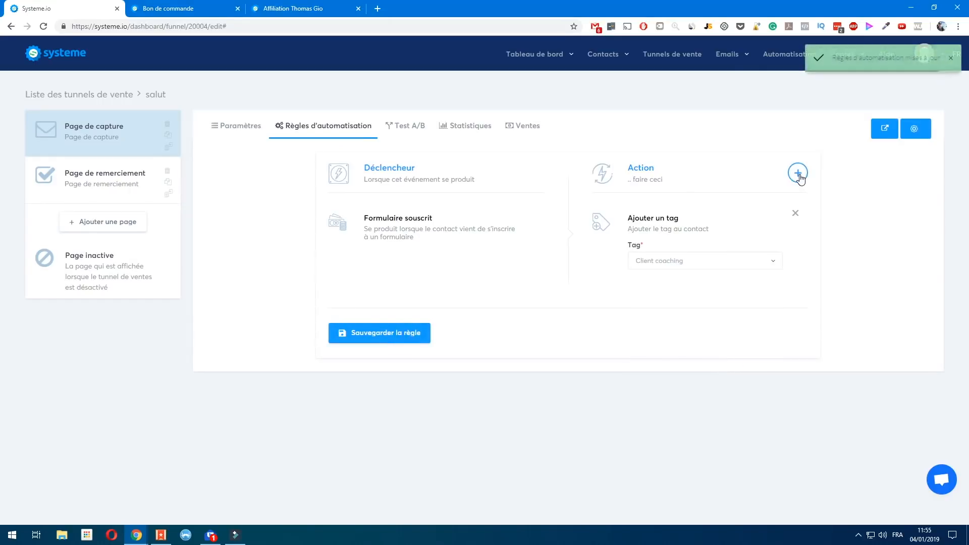
Step: Add an action to the capture page's rule subscribing contacts to the "vente formation gratuite" campaign, and save the rule
left_click(798, 173)
left_click(448, 188)
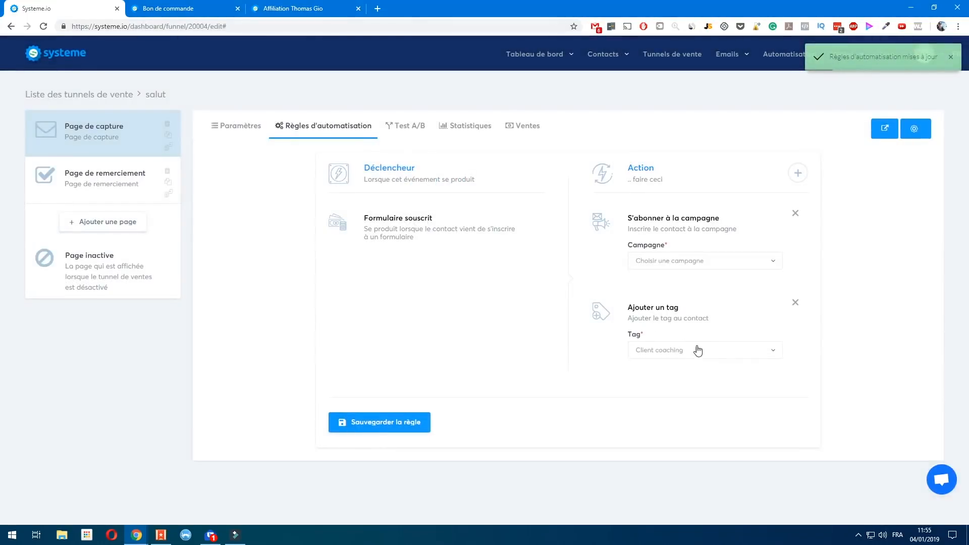
left_click(698, 351)
left_click(697, 260)
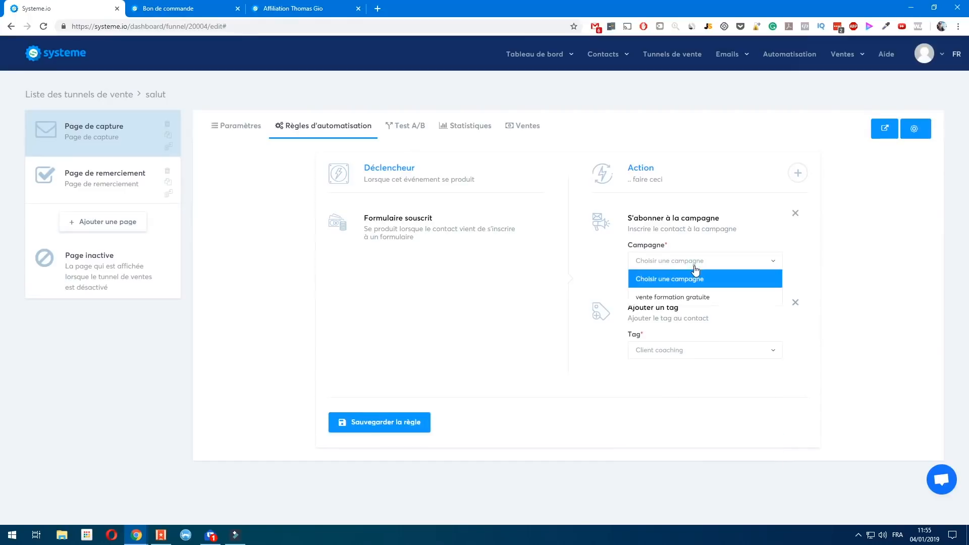
left_click(689, 301)
left_click(384, 429)
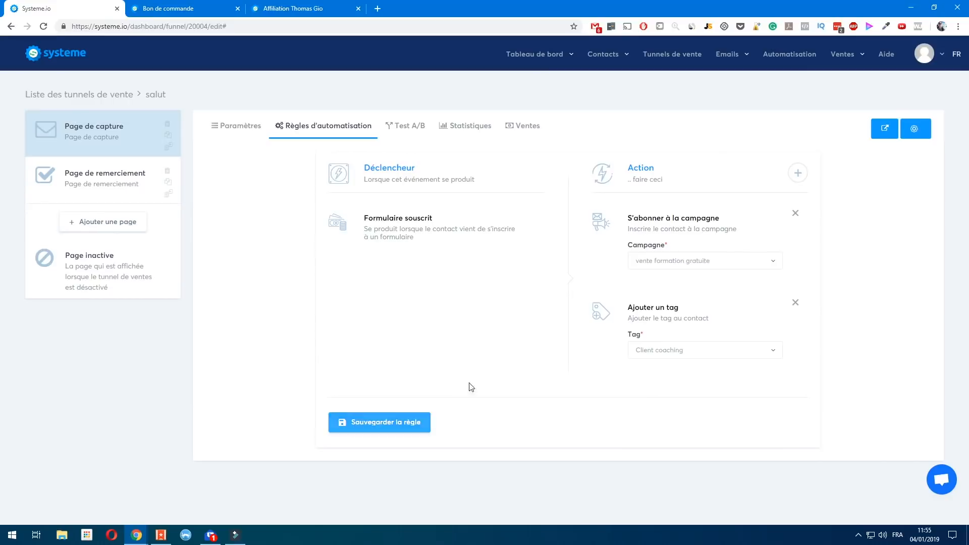
Step: Look over the available automation actions, including course enrolment, without adding one, and save the rule again
left_click(798, 175)
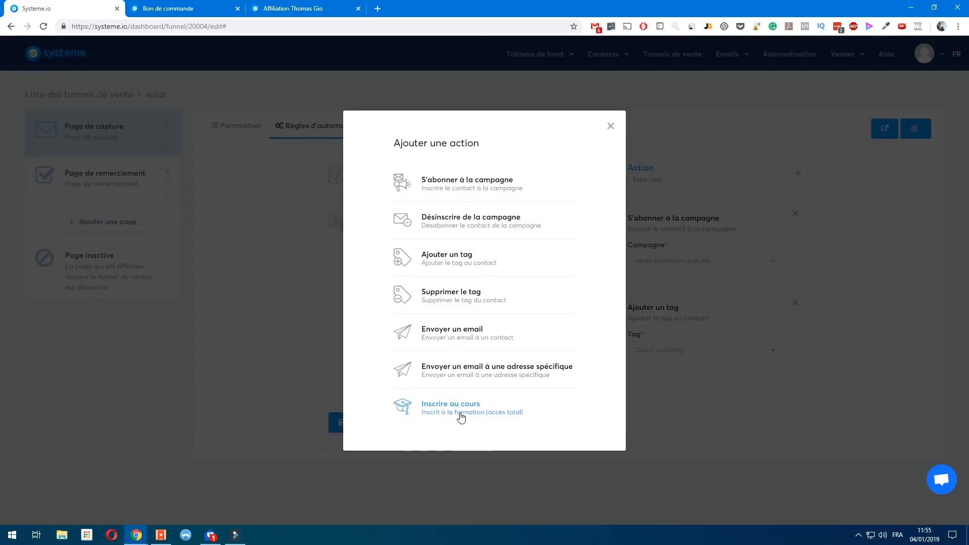
left_click(288, 370)
left_click(352, 417)
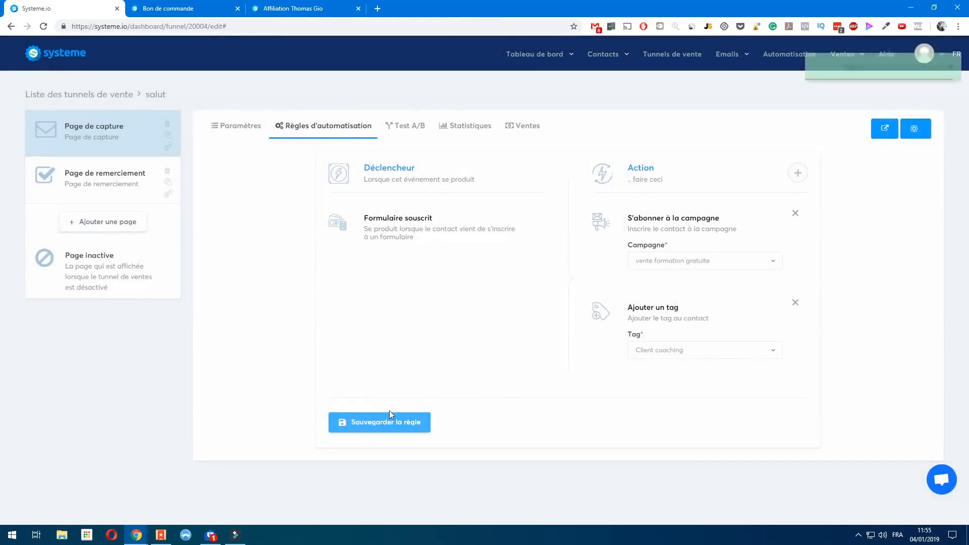
Step: Open the "Elle est disponible (Instagram Business Academy) !" newsletter from the newsletters list to examine its content and tags
left_click(673, 61)
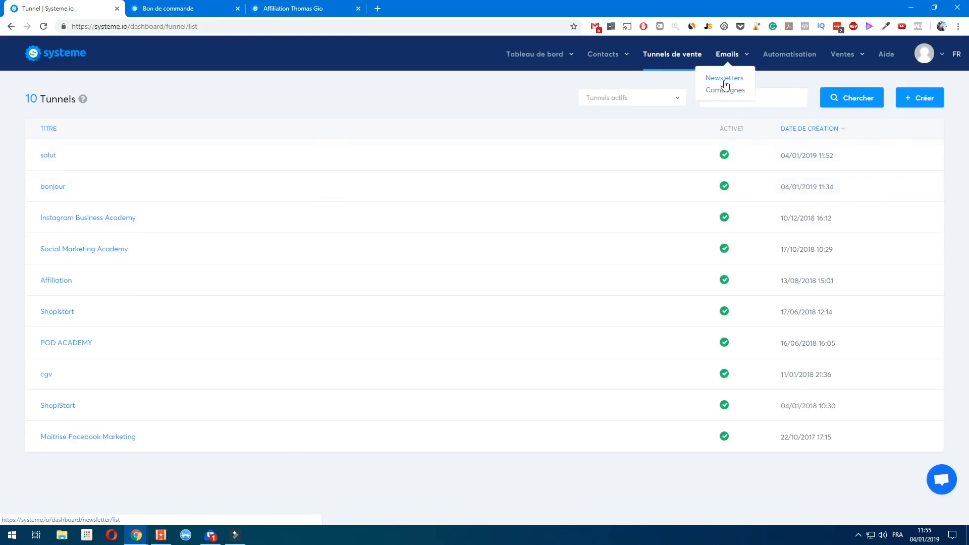
left_click(724, 82)
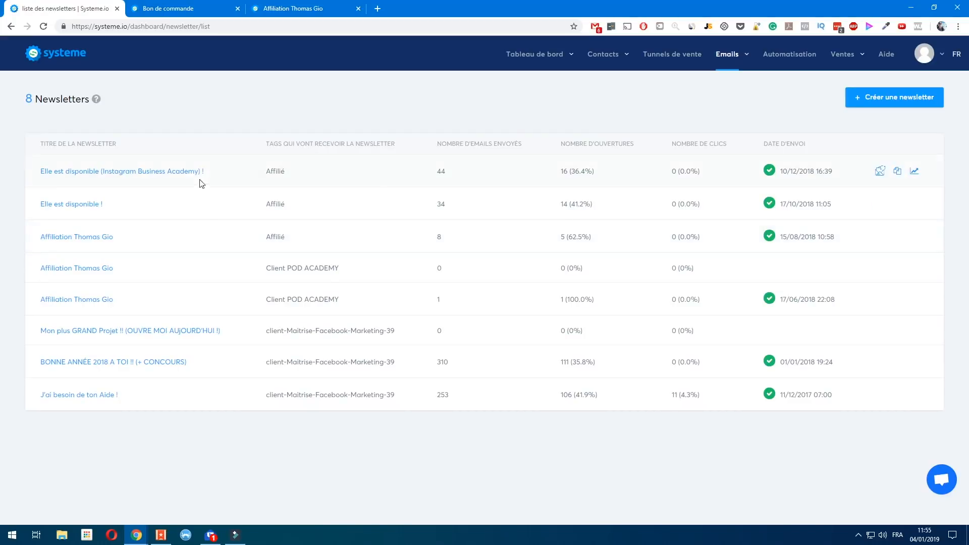
left_click(188, 172)
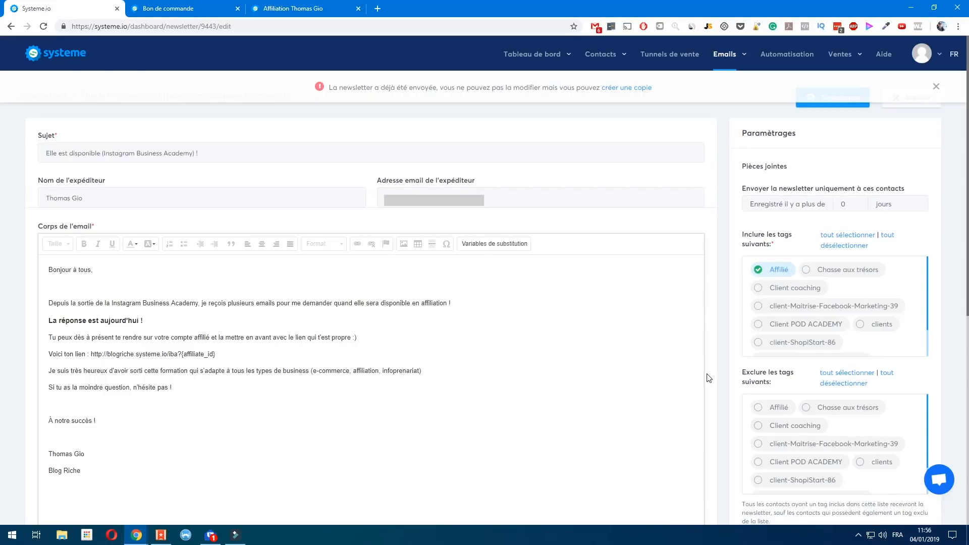
Step: Examine the newsletter's tag settings and the list of substitution variables, from {email} to {affiliate_dashboard}, and dismiss the already-sent notice
scroll(733, 361, "down", 1)
scroll(712, 381, "down", 1)
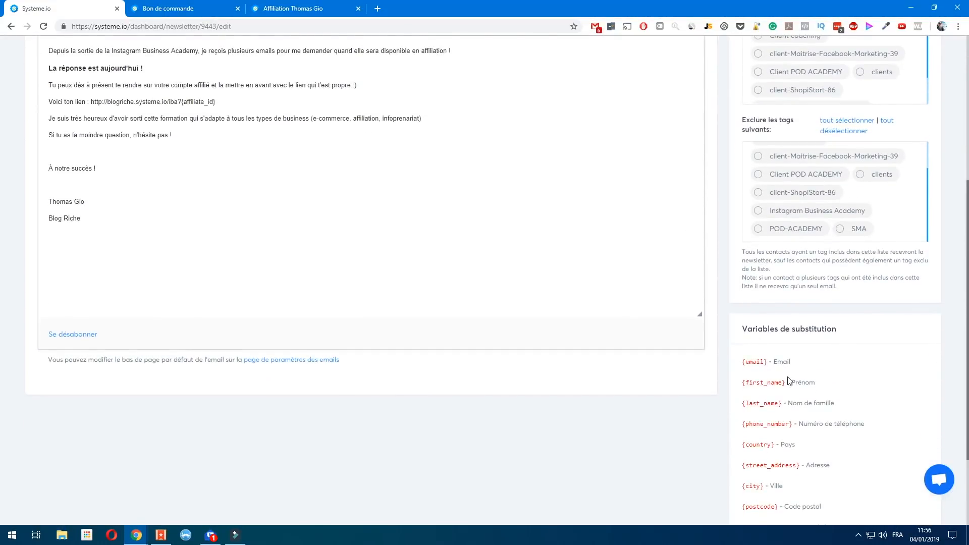
scroll(787, 374, "down", 1)
scroll(795, 356, "down", 1)
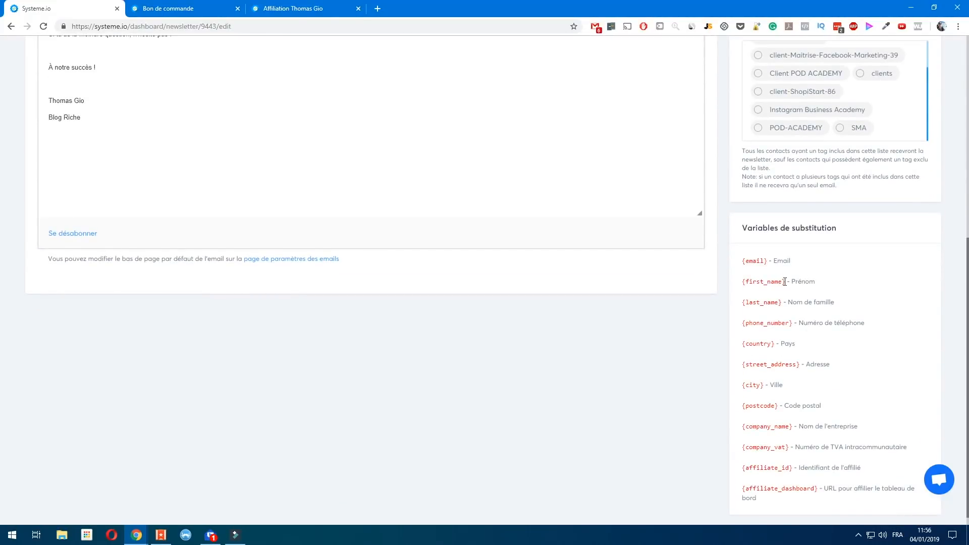
left_click_drag(785, 281, 743, 284)
left_click(752, 299)
left_click_drag(746, 263, 876, 489)
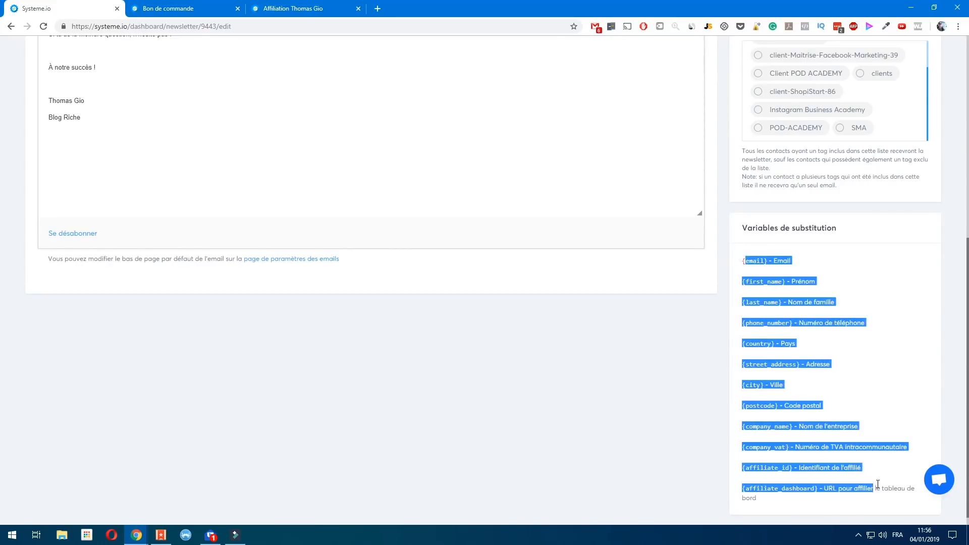
left_click(880, 424)
scroll(775, 354, "up", 7)
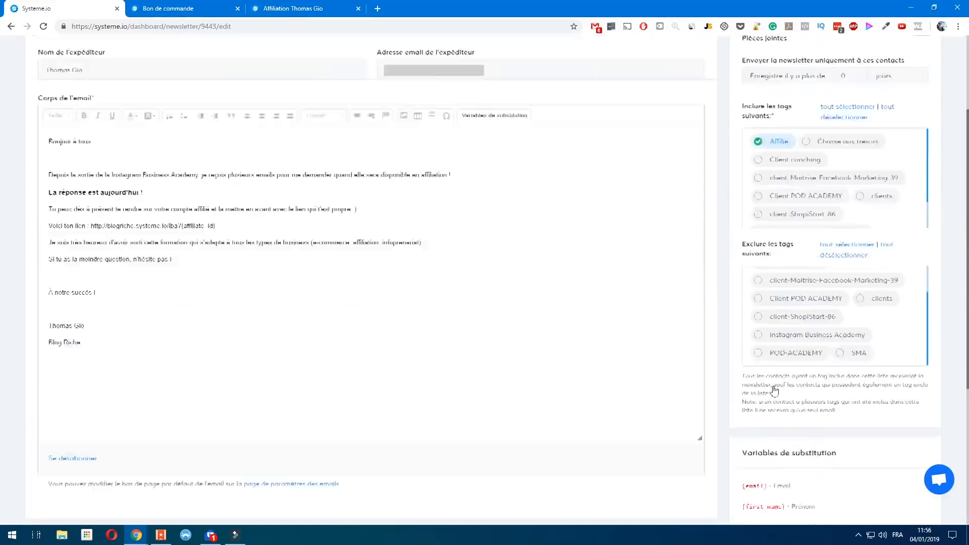
left_click(936, 86)
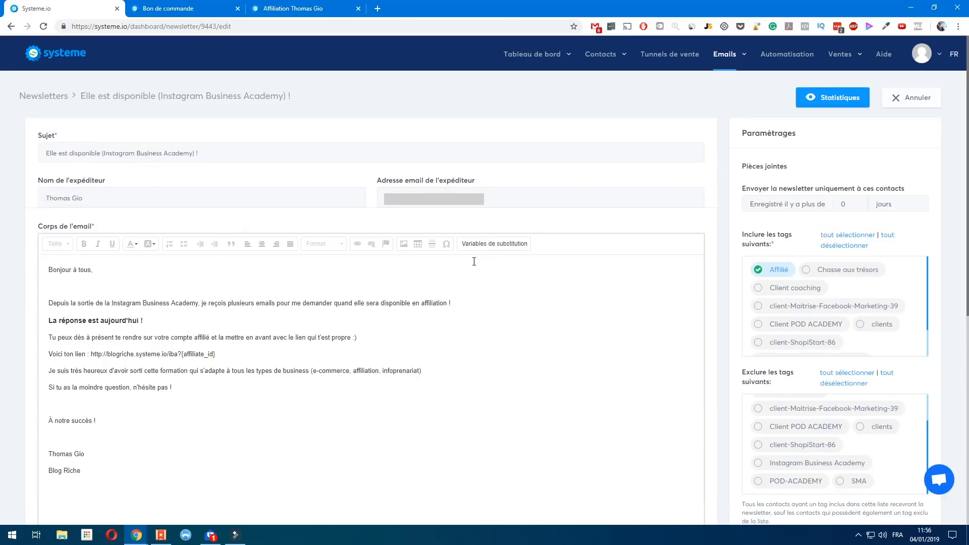
Step: Start a new newsletter from the newsletters list and look over its registration-days filter and tag inclusion and exclusion settings
left_click(723, 60)
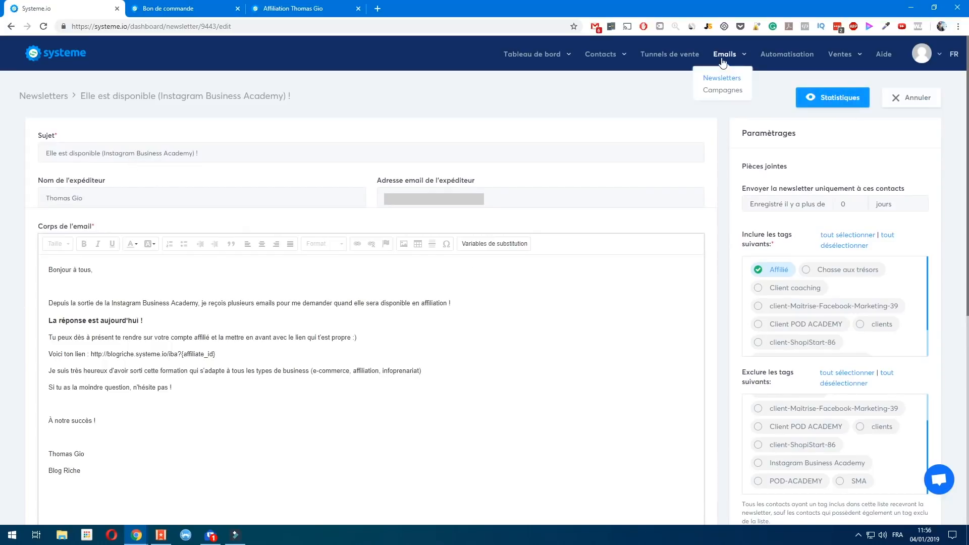
left_click(722, 78)
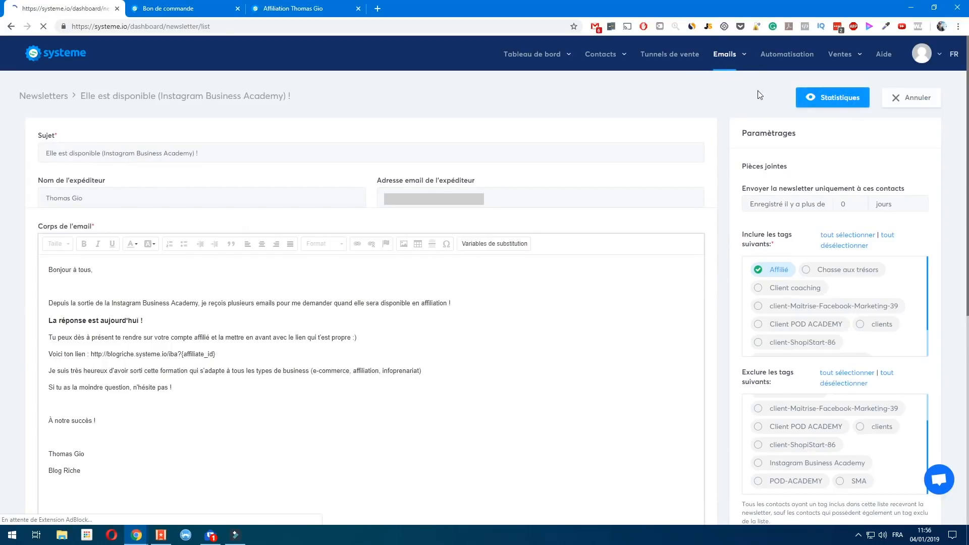
left_click(870, 101)
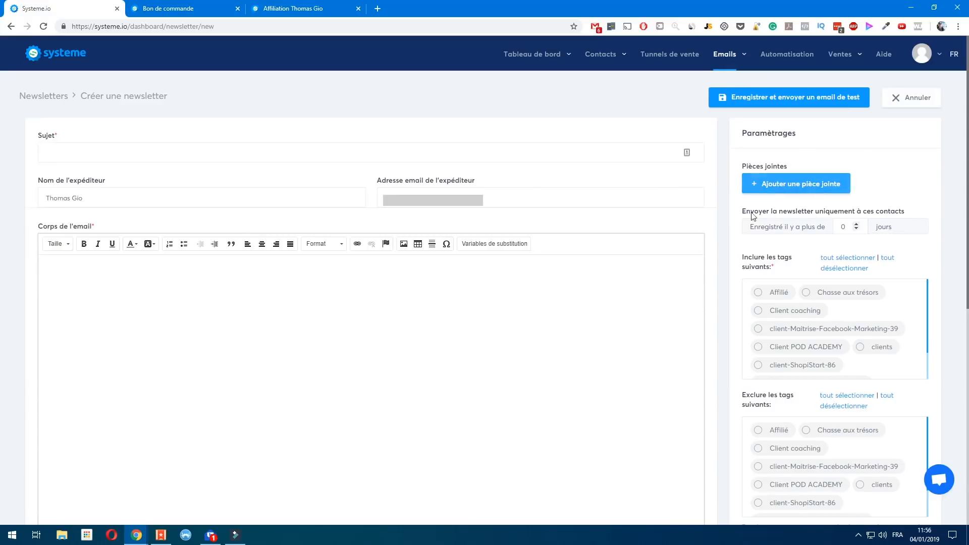
double_click(844, 228)
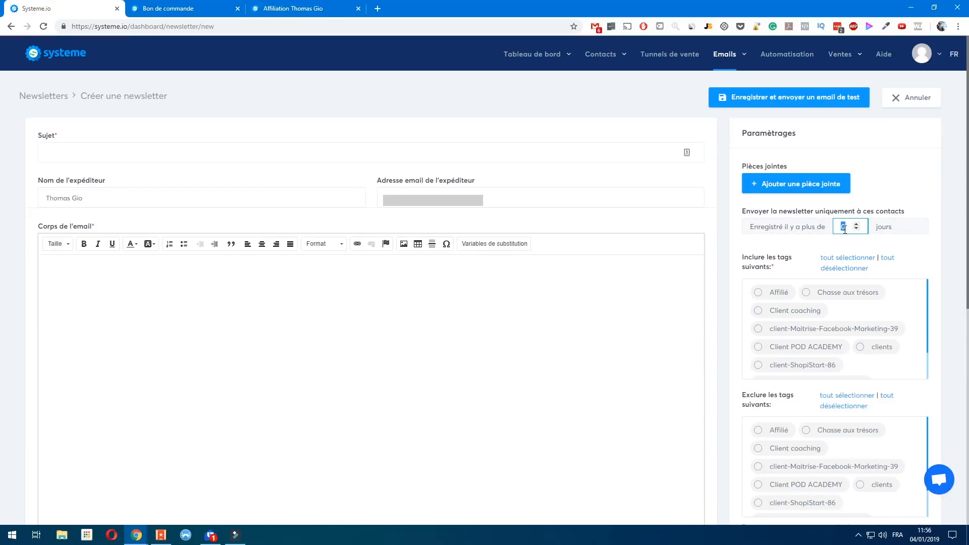
scroll(808, 278, "down", 3)
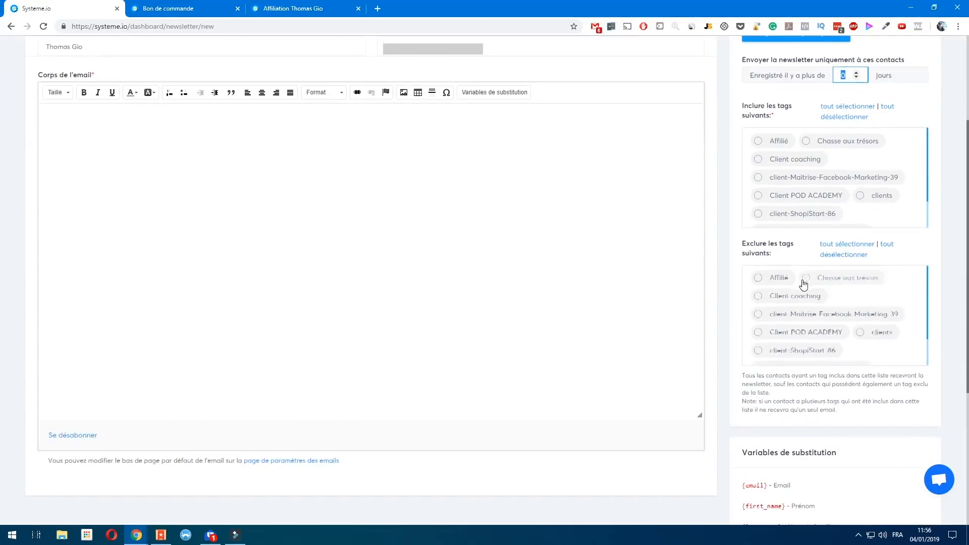
scroll(800, 282, "down", 2)
scroll(587, 263, "up", 3)
Step: Enter "vbvfgf" as the email body and "fgfgfg" as the subject, and save the newsletter with a test email
left_click(313, 280)
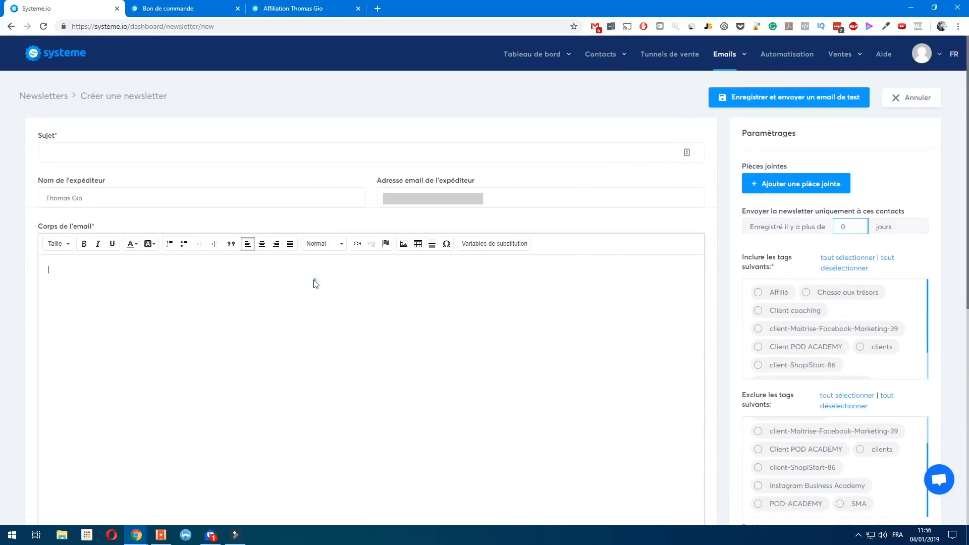
type("vbvfgf")
left_click(137, 153)
type("fgfgfg")
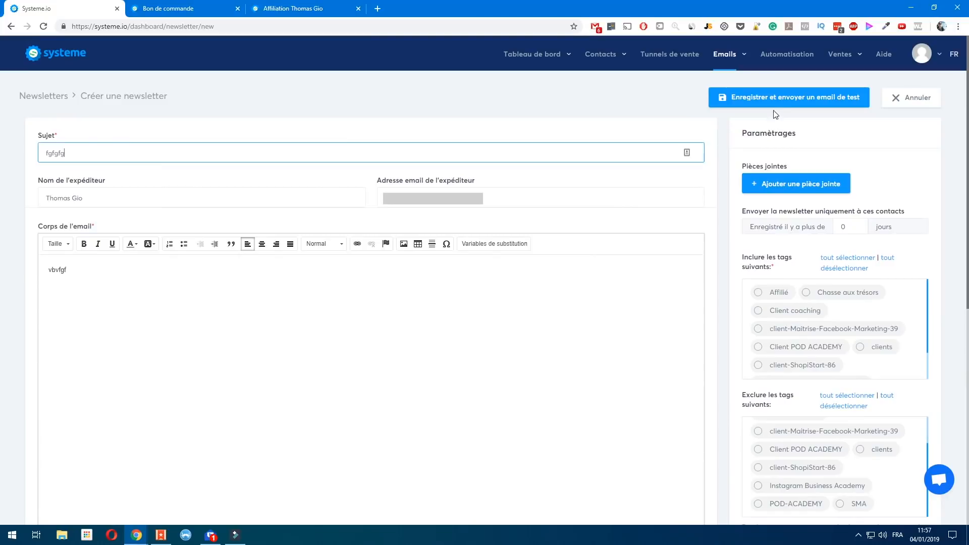
left_click(790, 101)
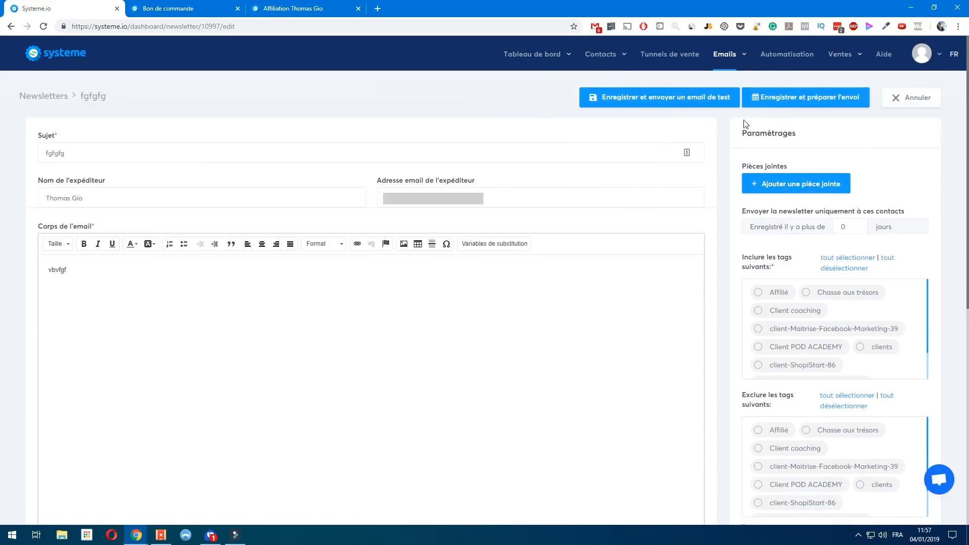
Step: Try to save the newsletter and prepare its sending without any included tag, and dismiss the warning
left_click(780, 103)
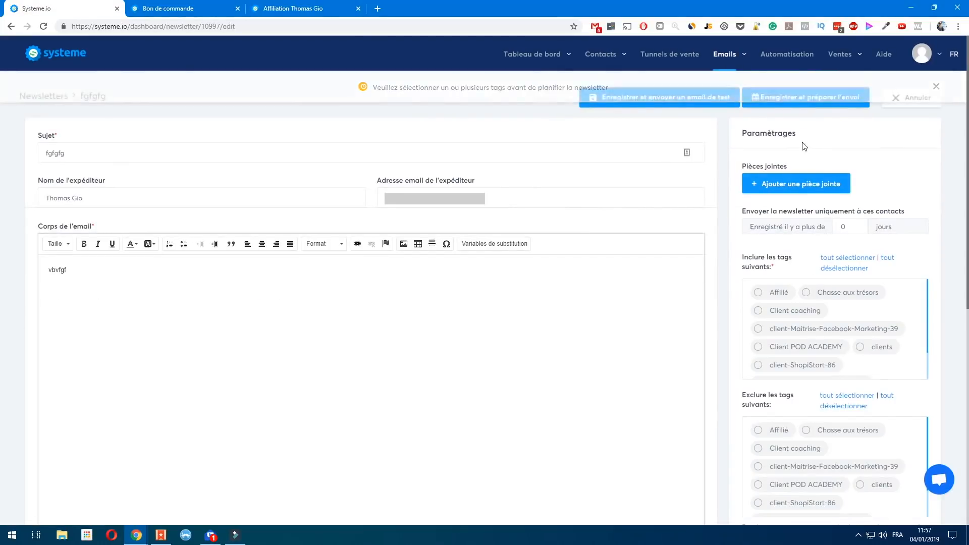
scroll(803, 152, "down", 3)
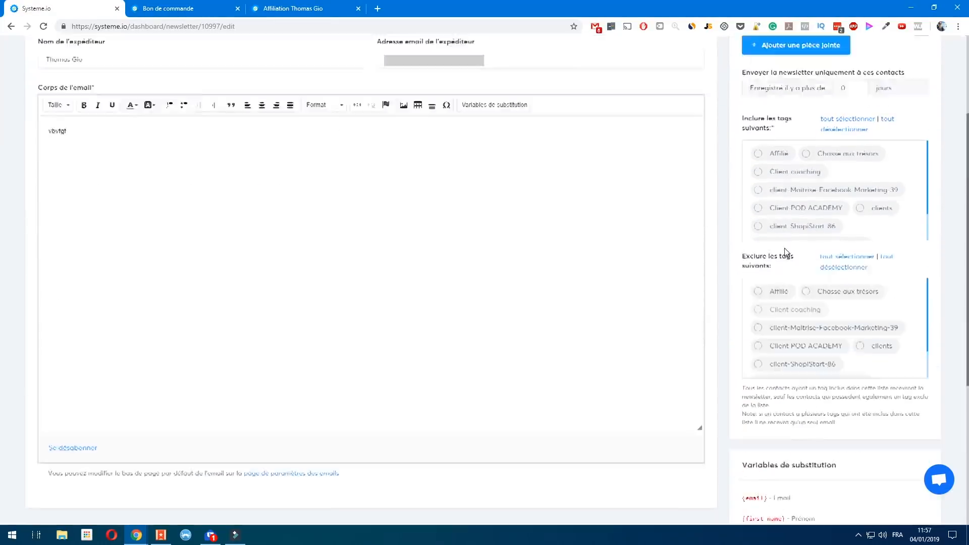
scroll(795, 202, "up", 3)
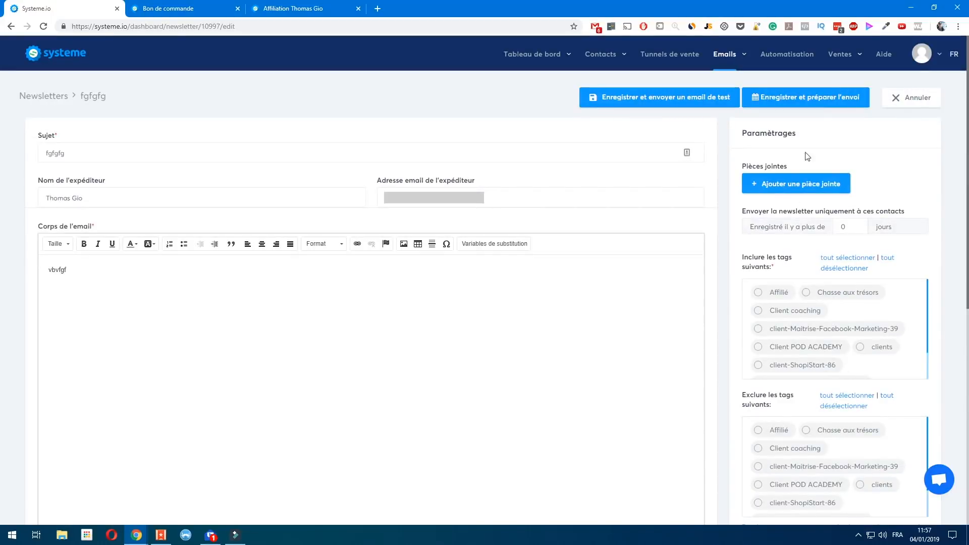
left_click(818, 101)
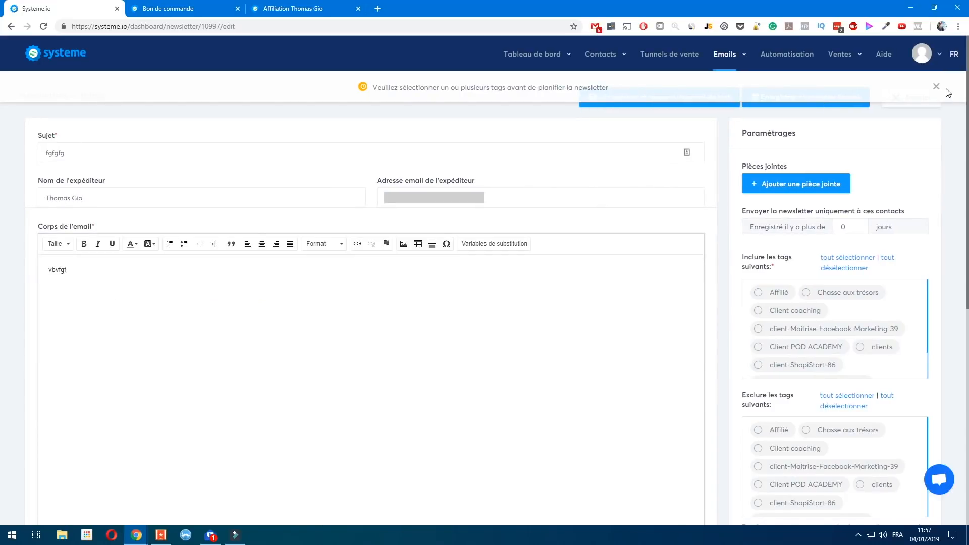
left_click(937, 86)
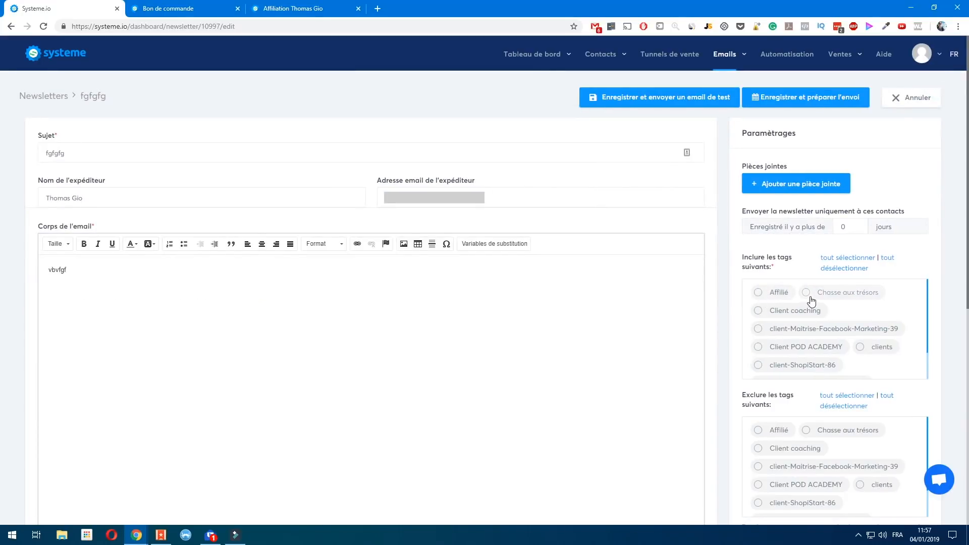
Step: Include the "clients" tag, save and prepare the newsletter's sending, and view the scheduling calendar without changing the date
left_click(860, 347)
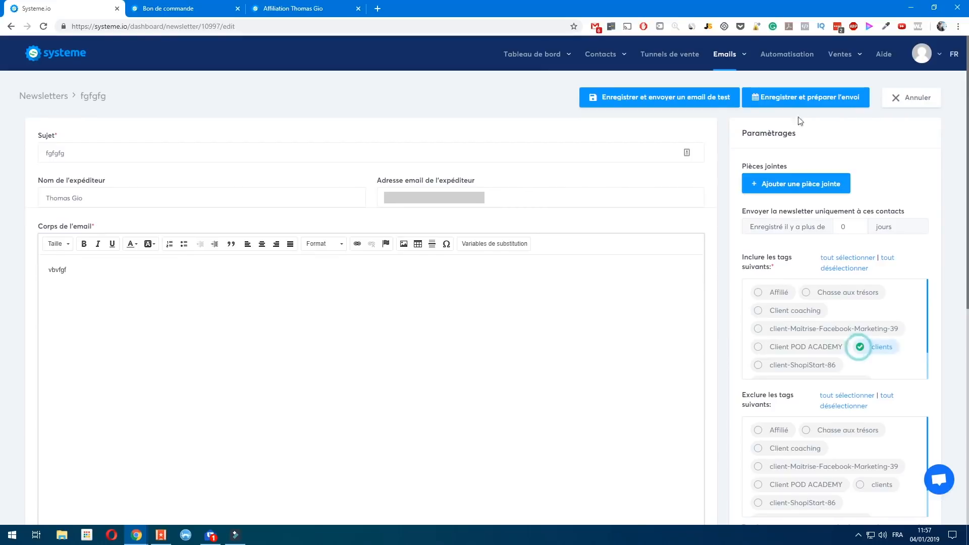
left_click(799, 100)
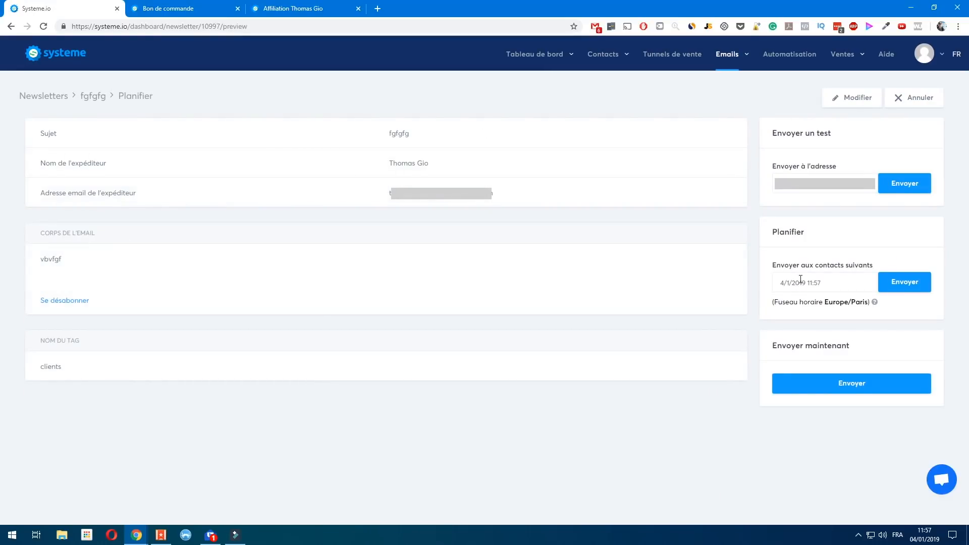
left_click(801, 281)
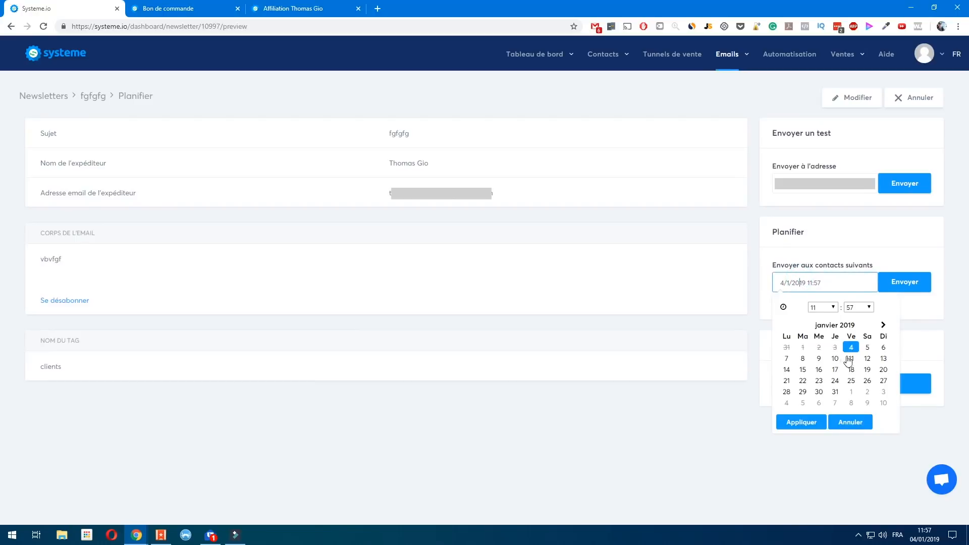
left_click(828, 284)
left_click(839, 243)
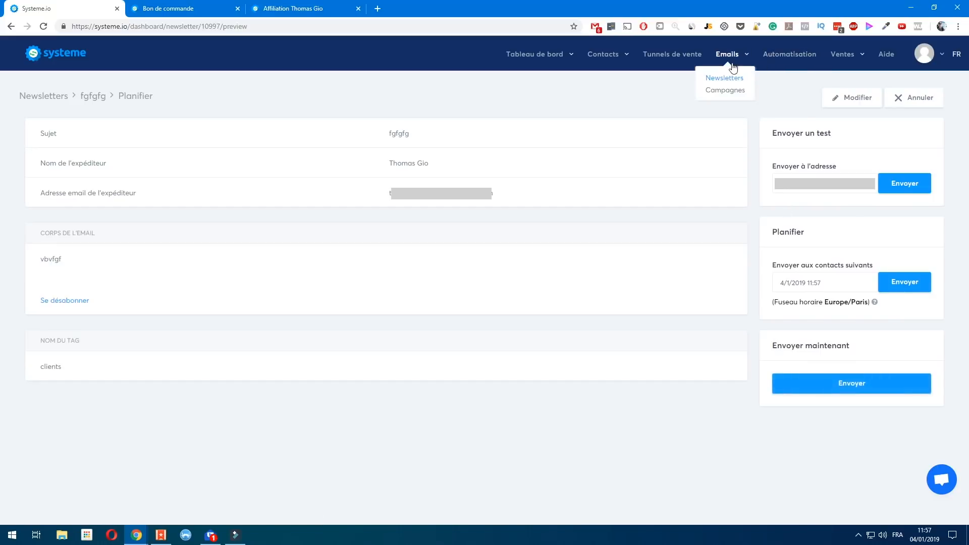
Step: Reopen the "fgfgfg" newsletter from the newsletters list, look over its settings, and return to the list without changes
left_click(730, 77)
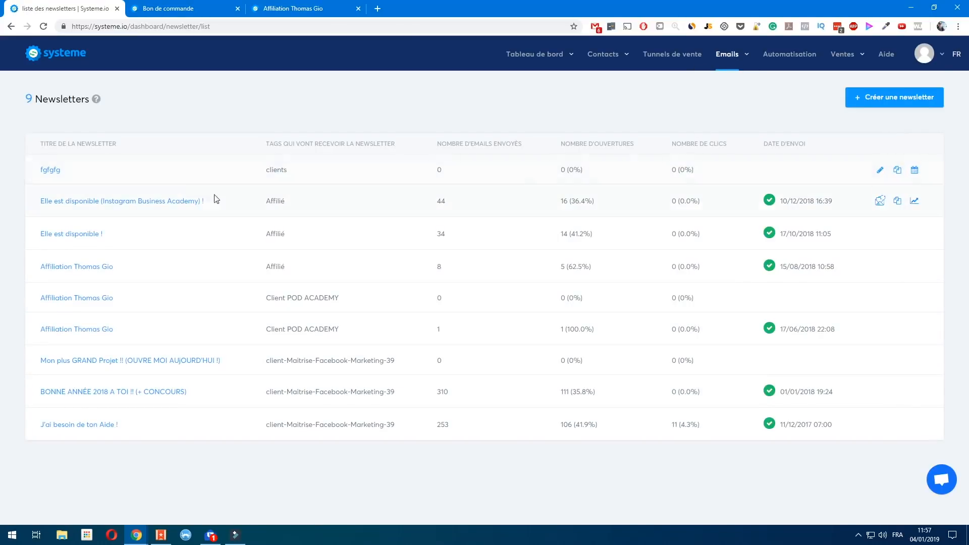
left_click(46, 171)
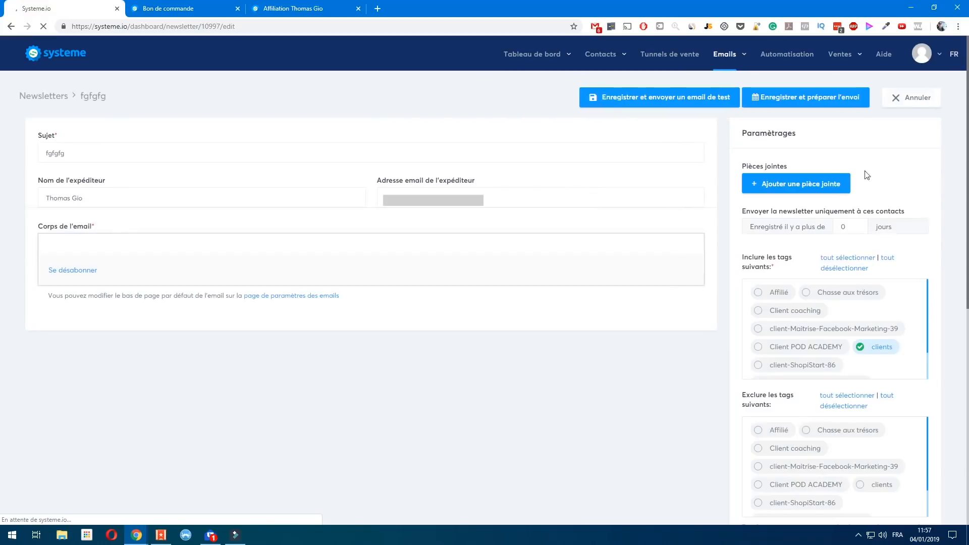
scroll(724, 314, "down", 8)
scroll(724, 314, "up", 8)
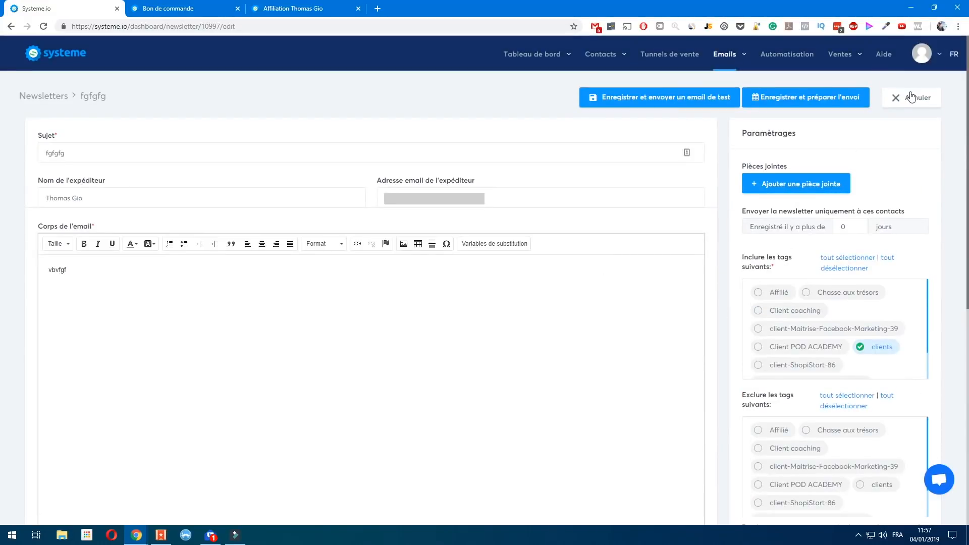
left_click(910, 94)
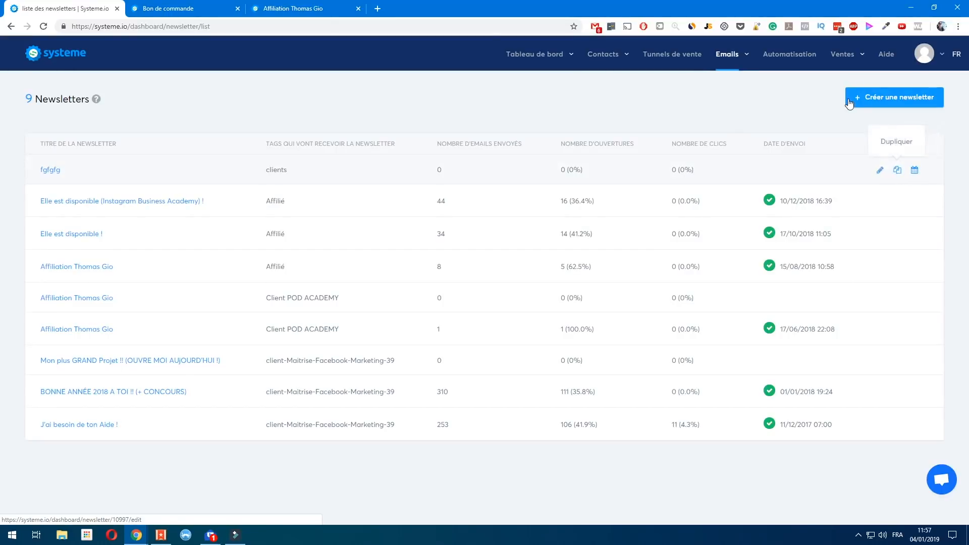
Step: Open the "vente formation gratuite" campaign and its "Comment créer un business de e-commerce ?" email step
mouse_move(730, 56)
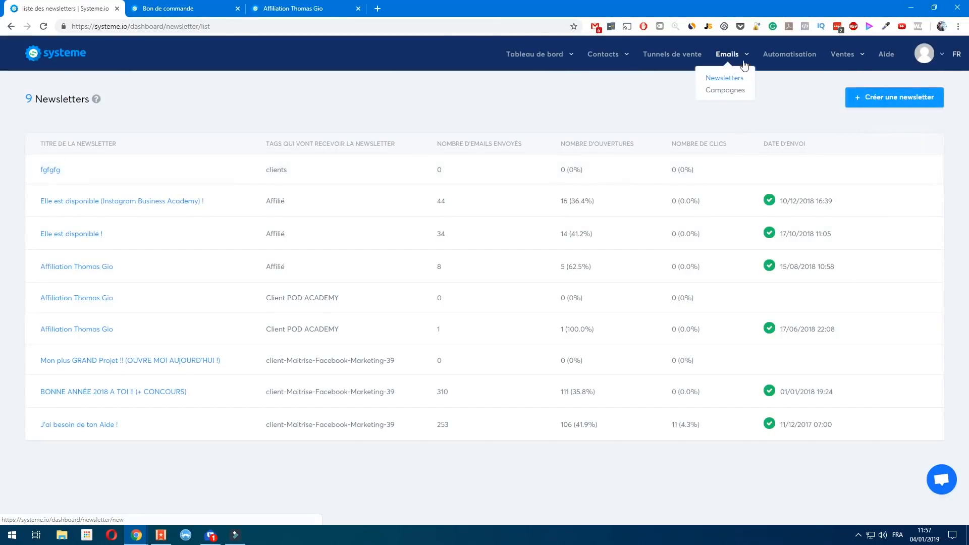
left_click(736, 91)
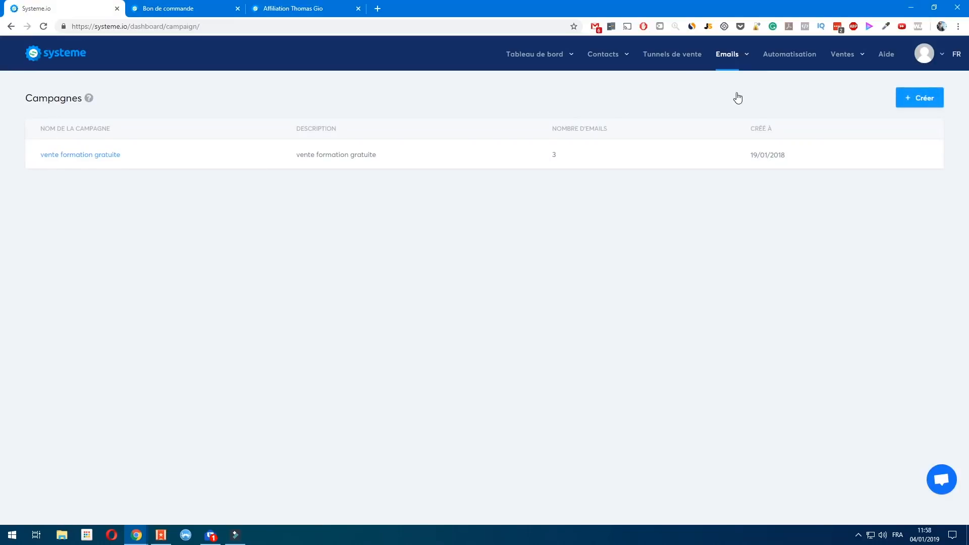
left_click(96, 157)
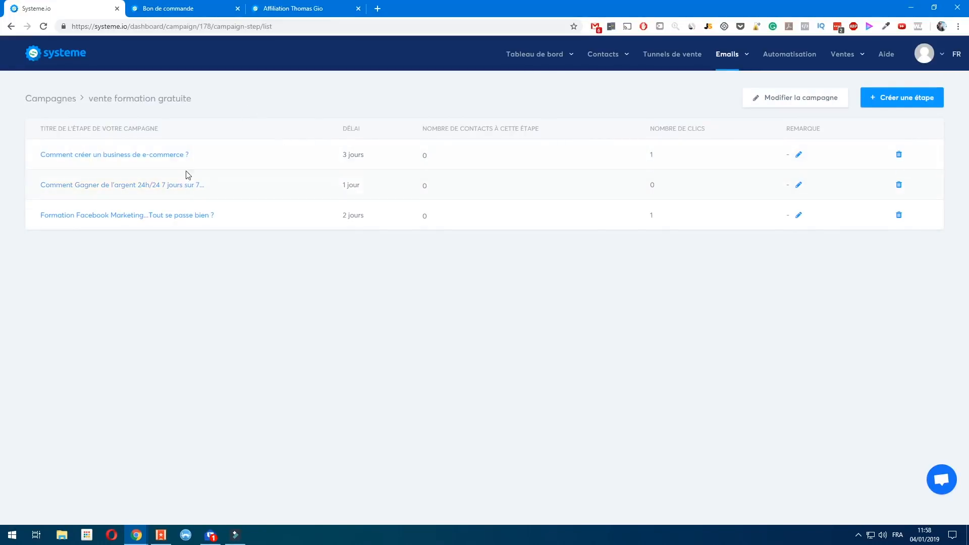
left_click(78, 158)
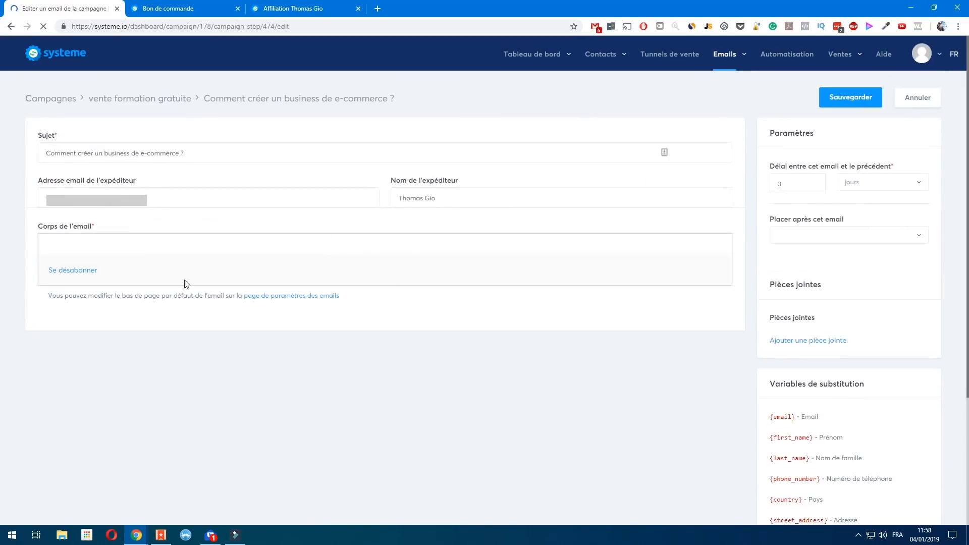
Step: Read through the campaign email's body, including the "(lien clickfunnel)" placeholder, and return to its beginning
scroll(389, 326, "down", 3)
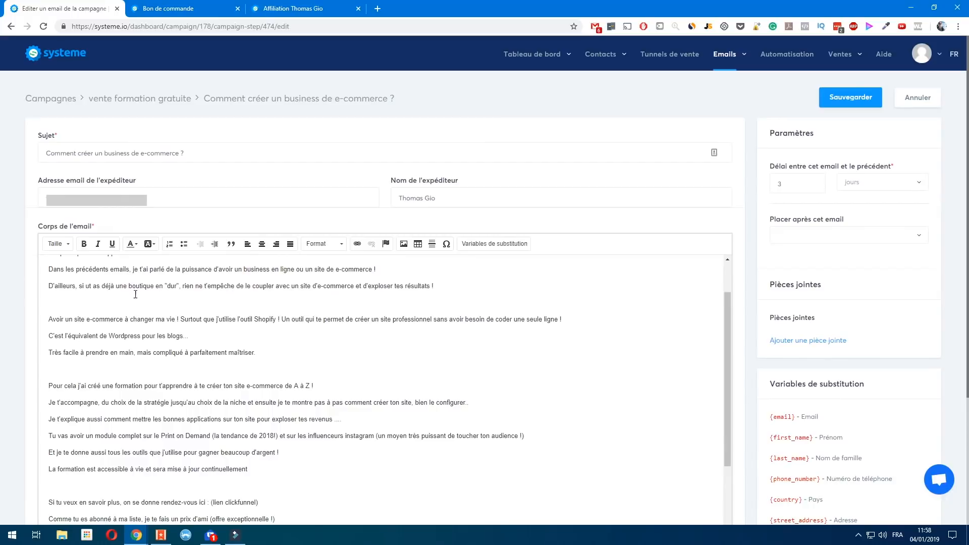
scroll(205, 317, "down", 1)
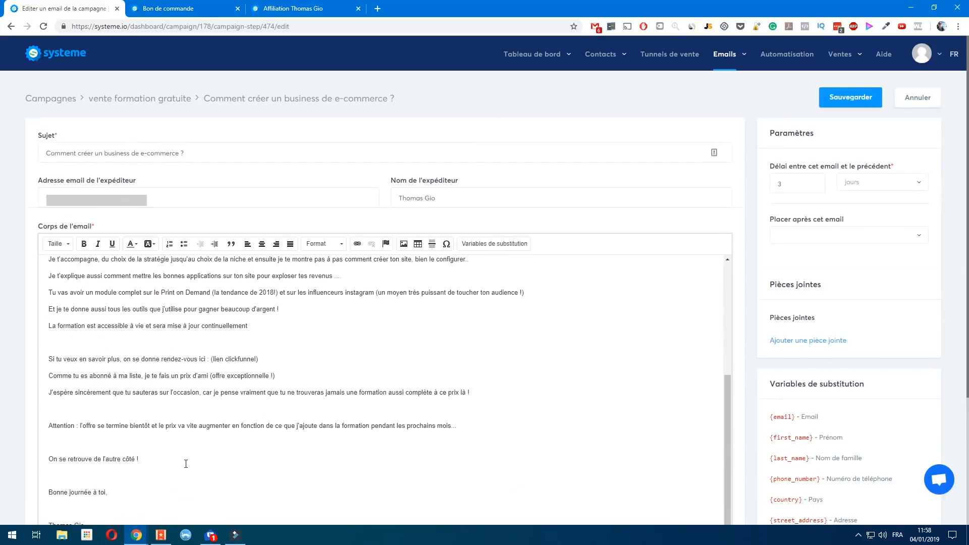
scroll(183, 457, "down", 2)
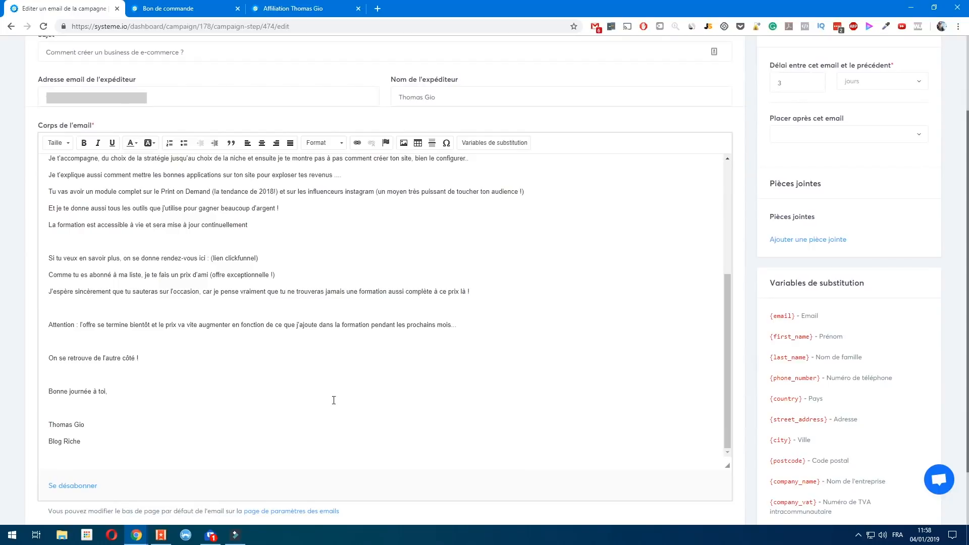
scroll(204, 379, "up", 2)
mouse_move(213, 359)
left_mouse_down()
mouse_move(270, 363)
mouse_move(211, 360)
left_mouse_up()
left_click(270, 361)
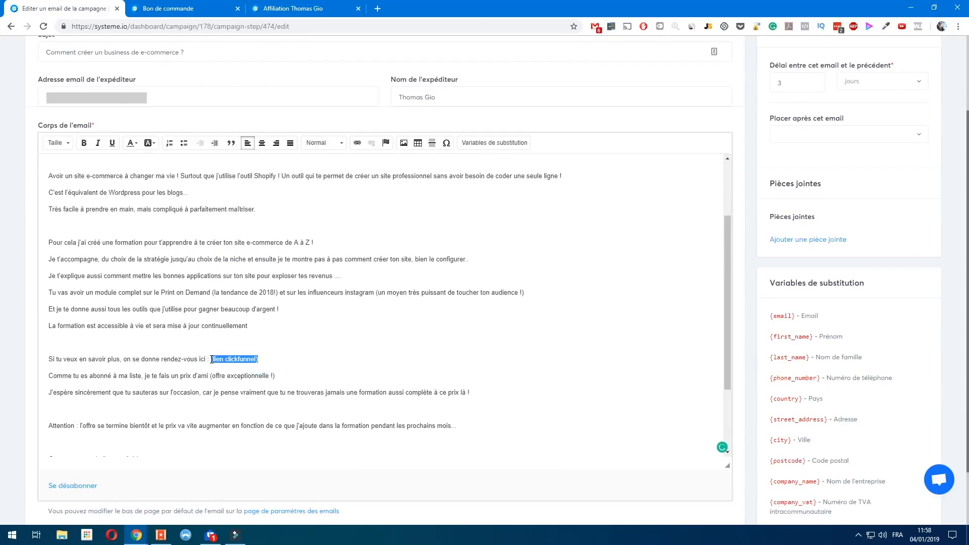
left_click(283, 365)
scroll(197, 297, "up", 6)
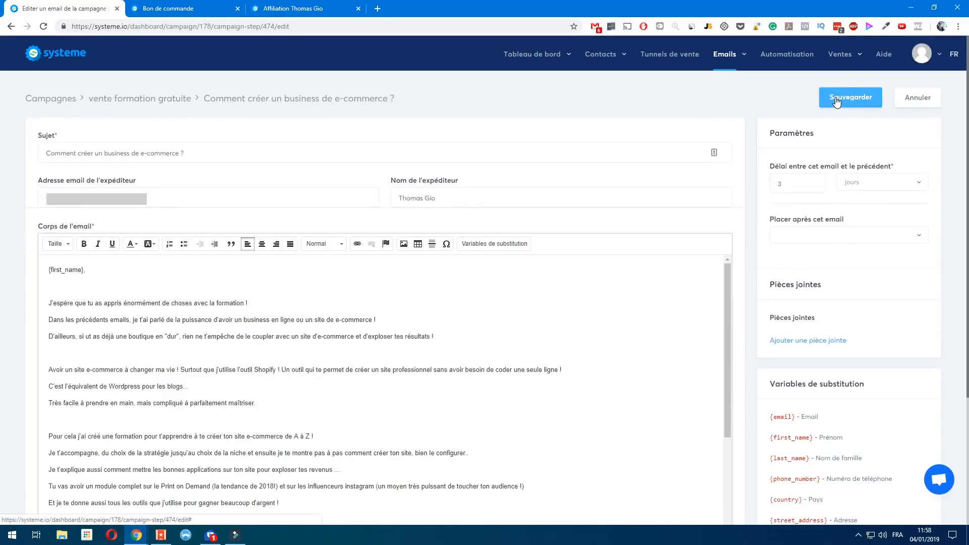
Step: Save the "Comment créer un business de e-commerce ?" email and check its delay in the campaign's step list
left_click(836, 99)
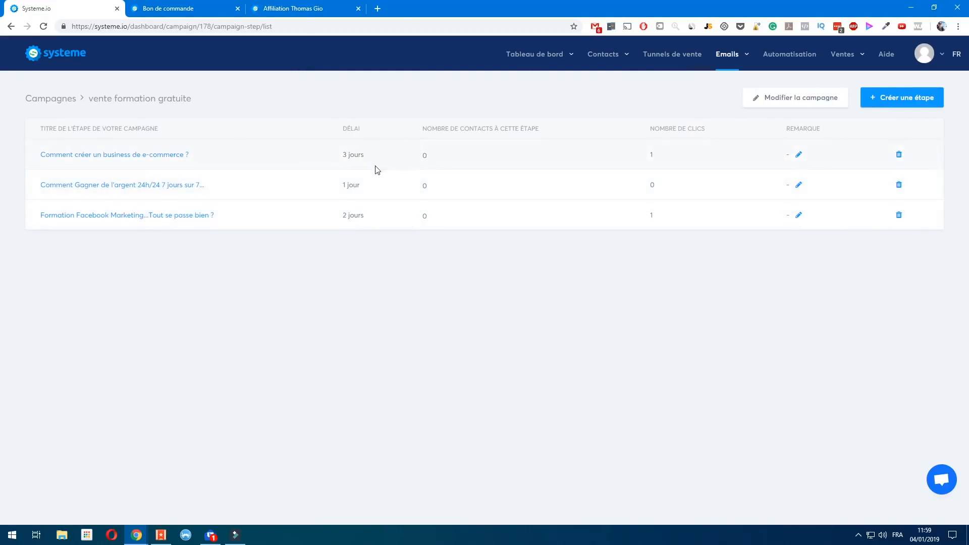
left_click_drag(341, 155, 365, 156)
left_click(366, 155)
Step: Open the sales funnels list in a separate browser tab, view the "Maitrise Facebook Marketing" funnel's automation rules, and return to the list
middle_click(673, 54)
left_click(169, 9)
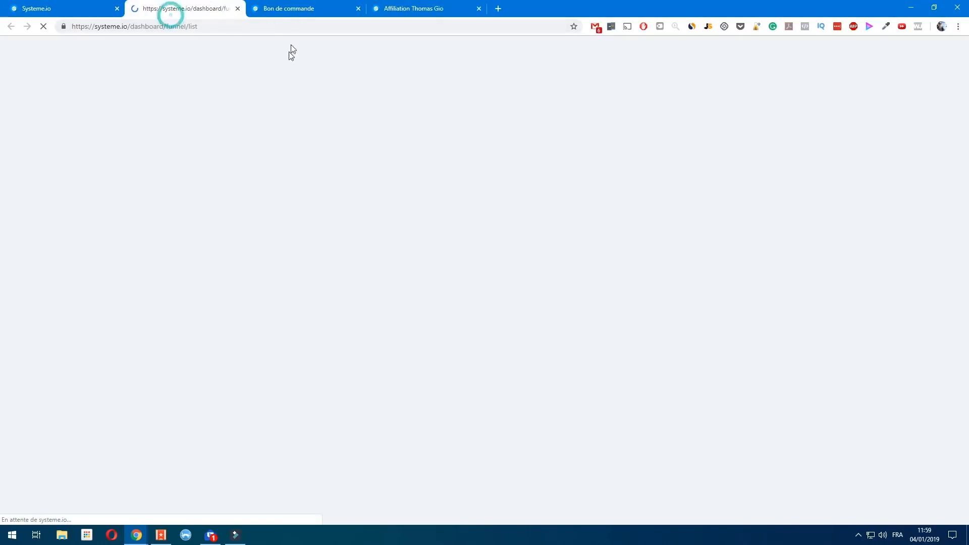
left_click(71, 10)
left_click(183, 10)
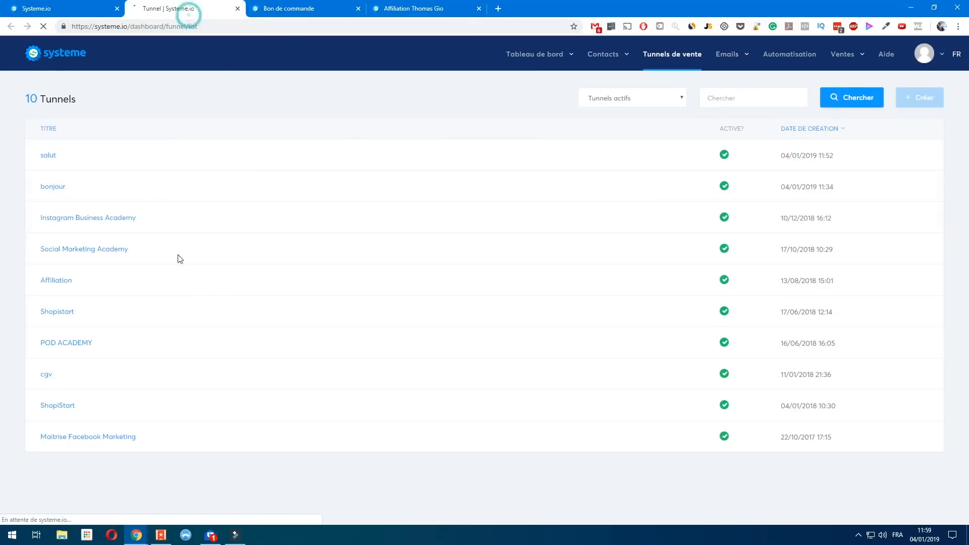
left_click(93, 439)
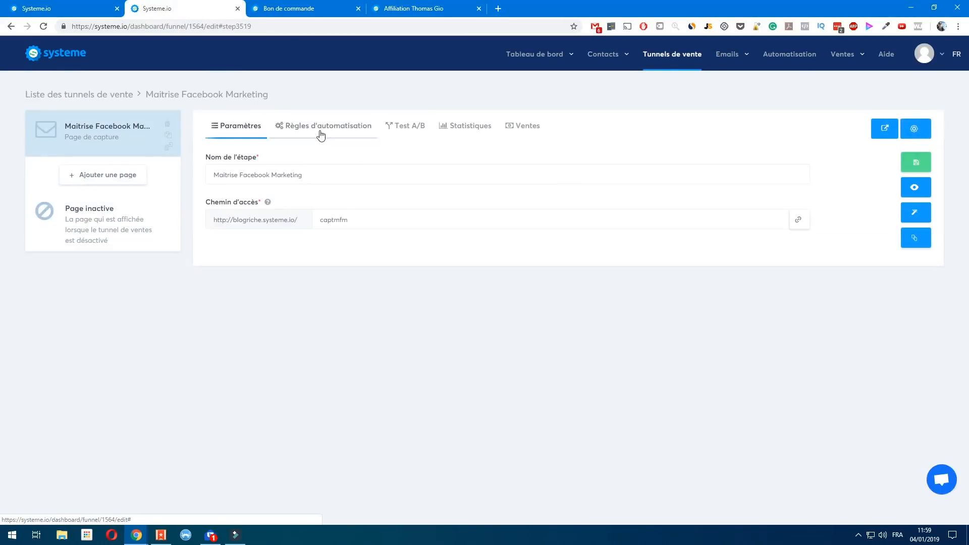
left_click(322, 130)
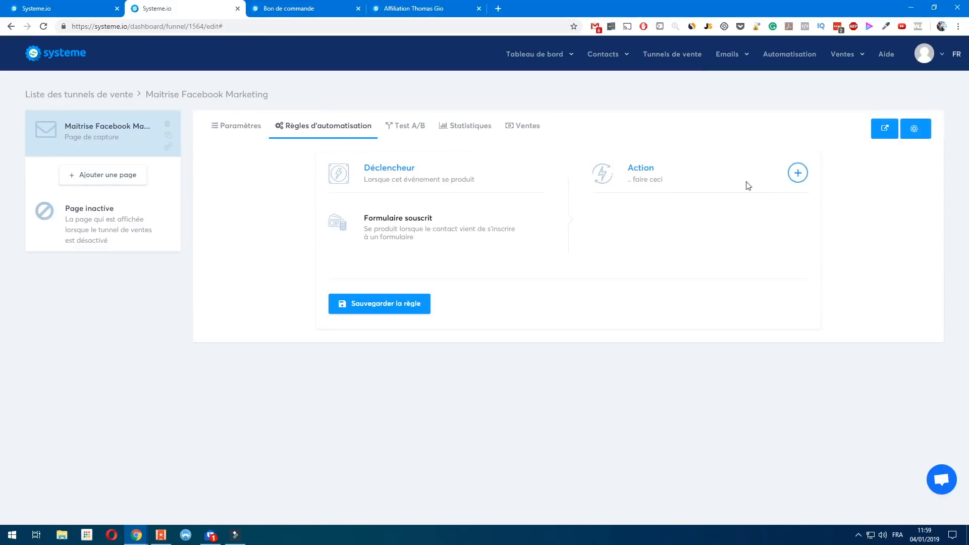
key("alt+Left")
left_click(663, 66)
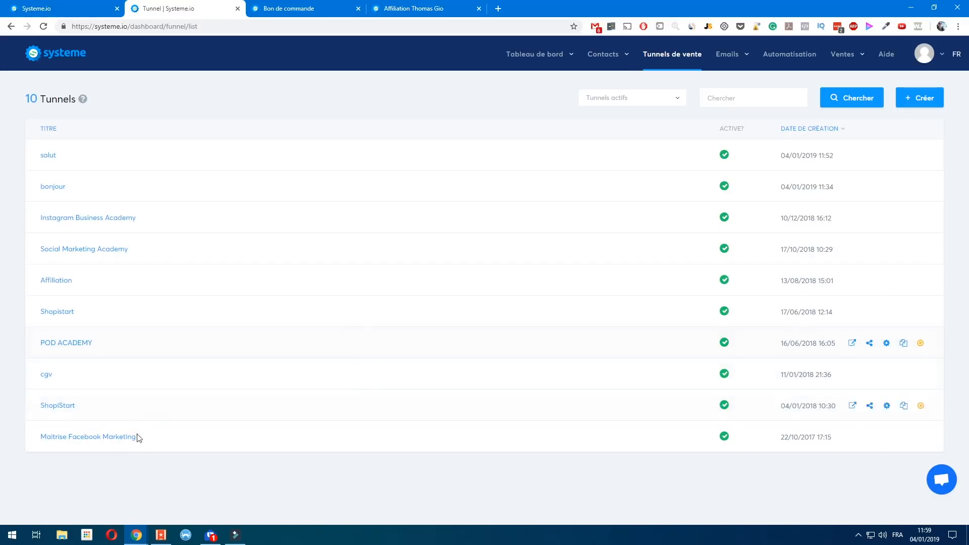
Step: Reopen the "Maitrise Facebook Marketing" automation rules and look over the available actions, including campaign subscription, without adding one
left_click(116, 437)
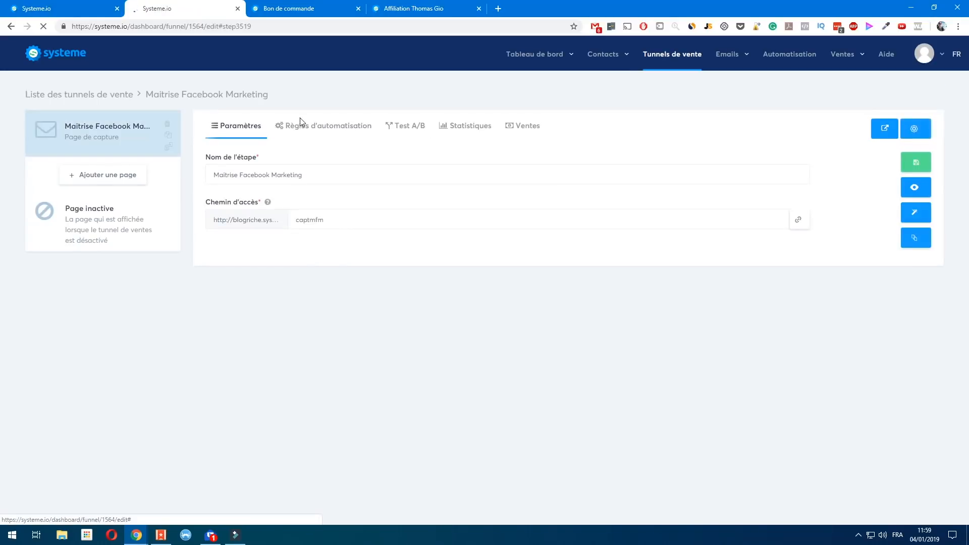
left_click(299, 126)
left_click(798, 172)
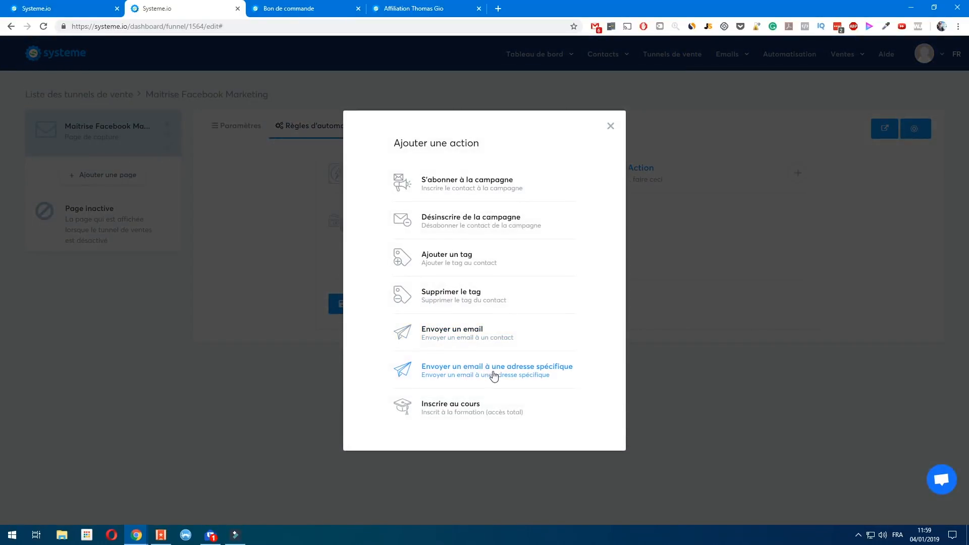
left_click(808, 213)
left_click(798, 174)
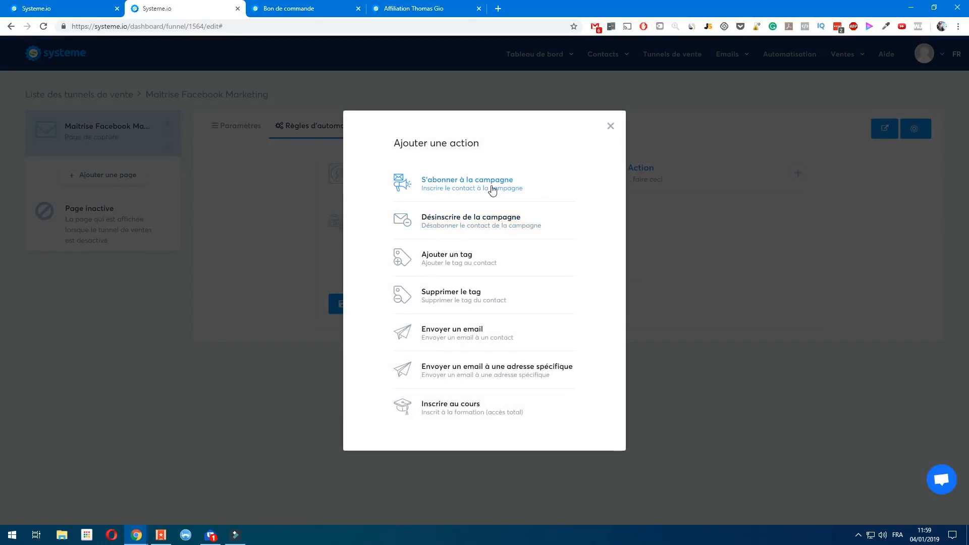
left_click(611, 126)
Step: Return to the "vente formation gratuite" campaign and review the delay of each of its email steps
left_click(34, 15)
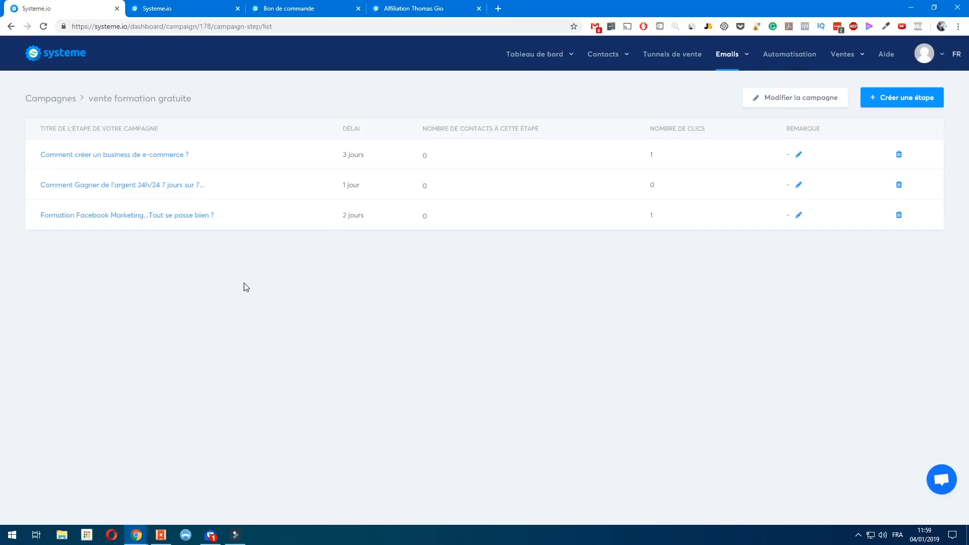
triple_click(345, 157)
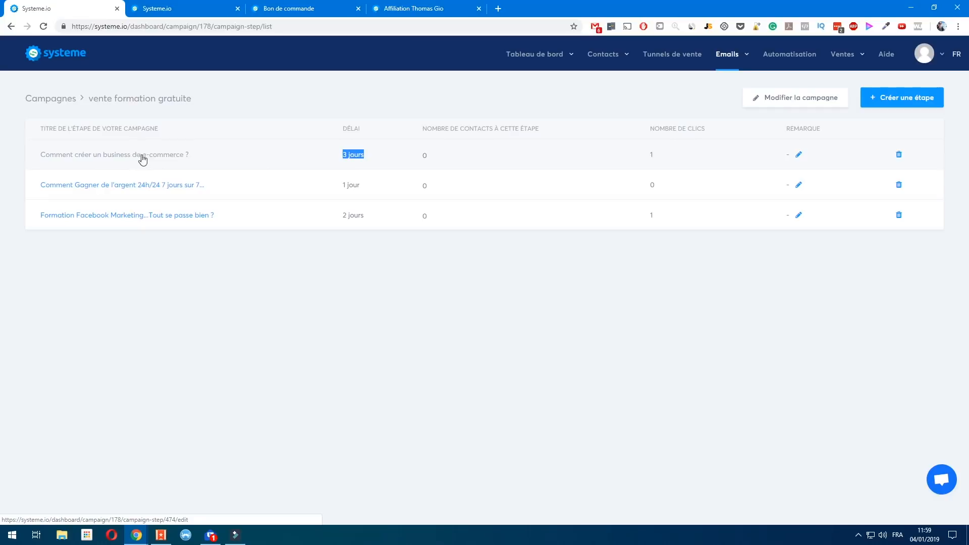
left_click(255, 311)
left_click_drag(336, 180, 362, 187)
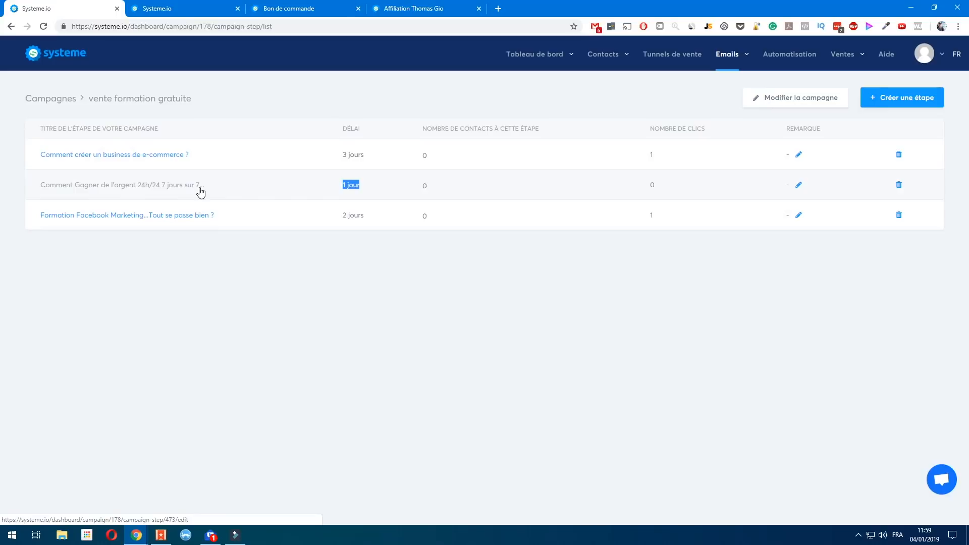
left_click(203, 254)
left_click_drag(342, 216, 377, 218)
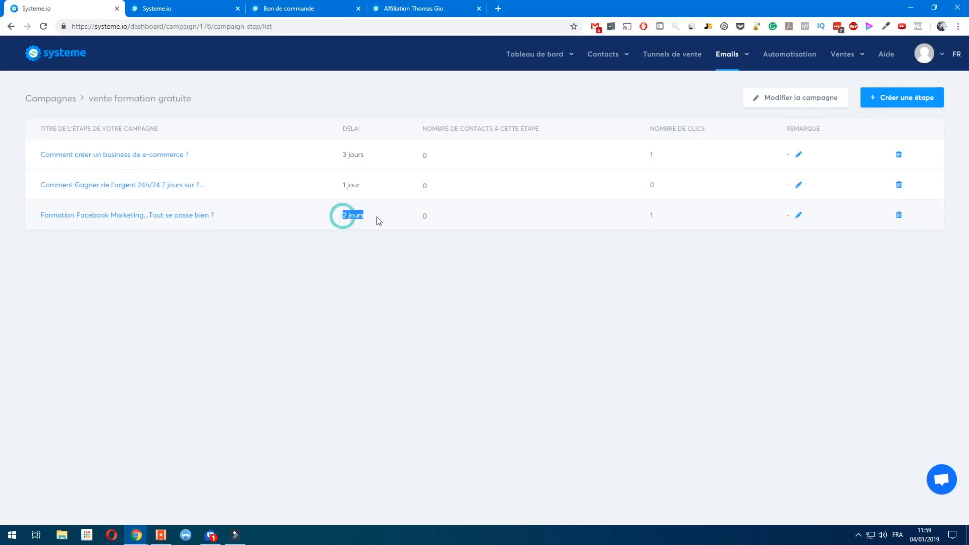
left_click(372, 244)
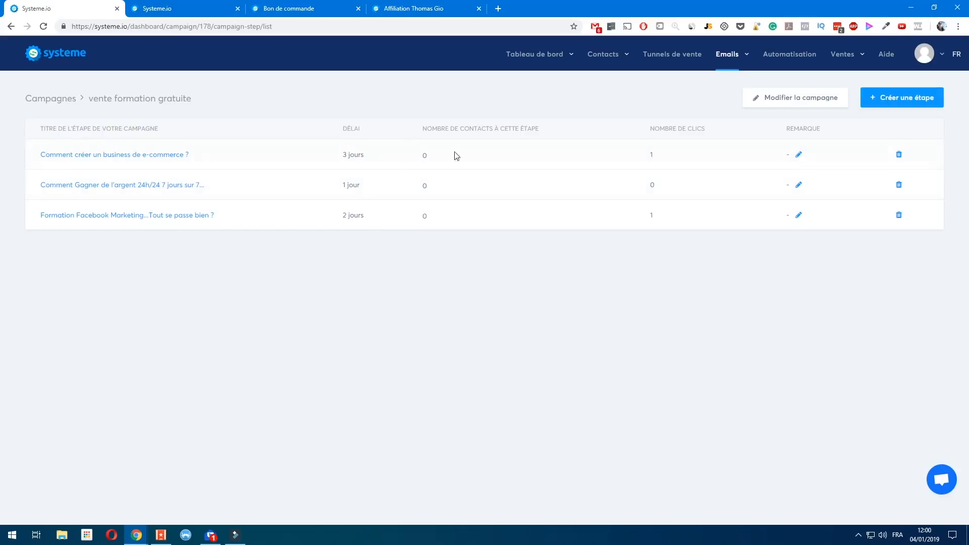
Step: Open the campaign's name and description for editing and save them as "vente formation gratuite" without changes
mouse_move(727, 54)
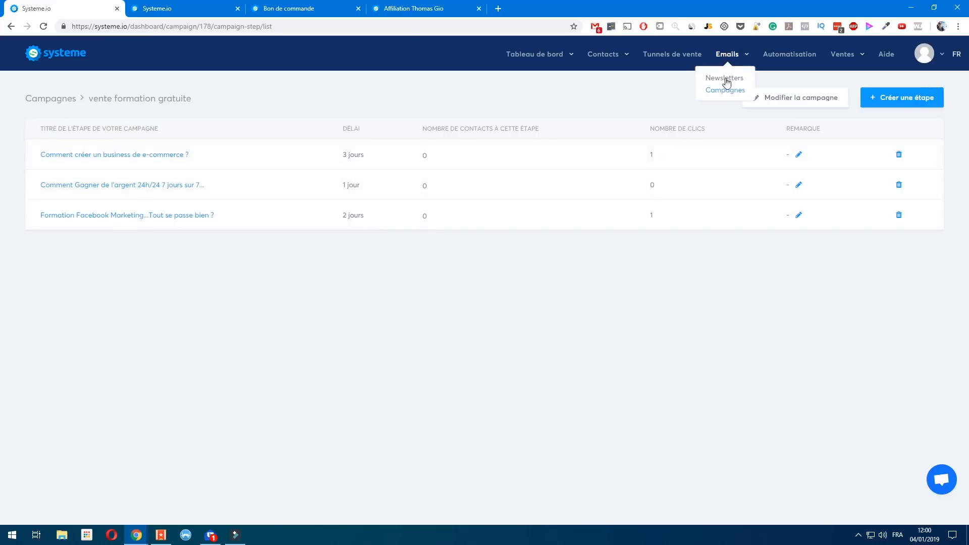
left_click(575, 105)
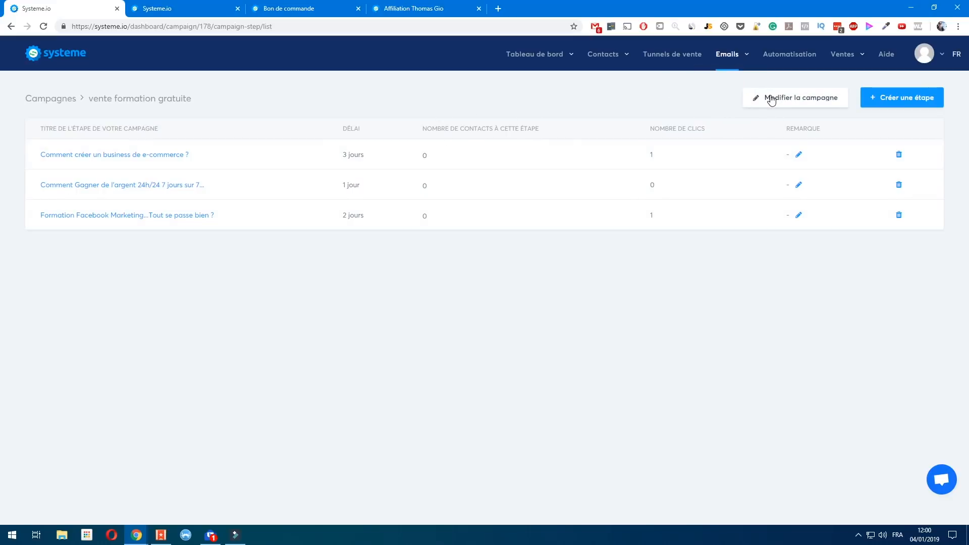
mouse_move(702, 74)
left_click(764, 100)
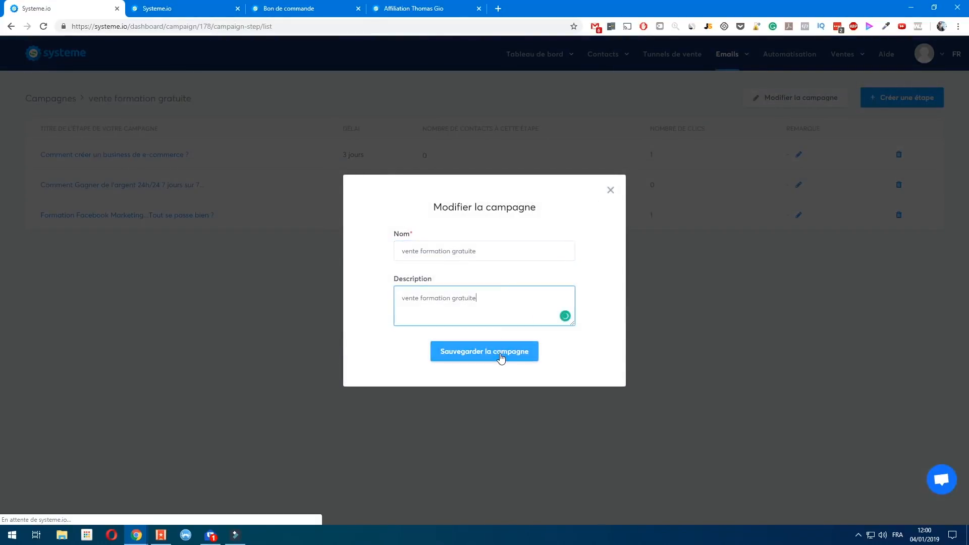
left_click(501, 353)
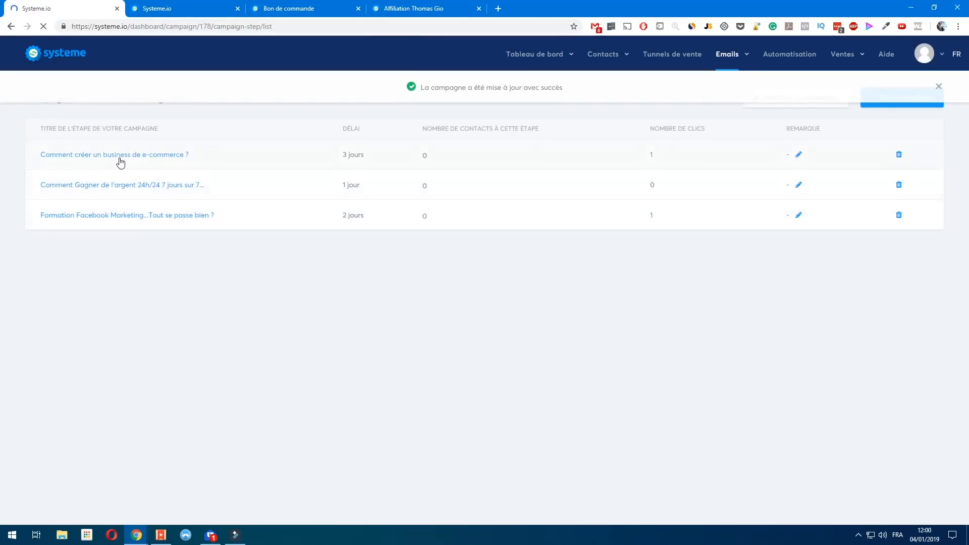
Step: Examine the first campaign email's placement, attachment and substitution variable settings, and return to the campaigns list
left_click(119, 158)
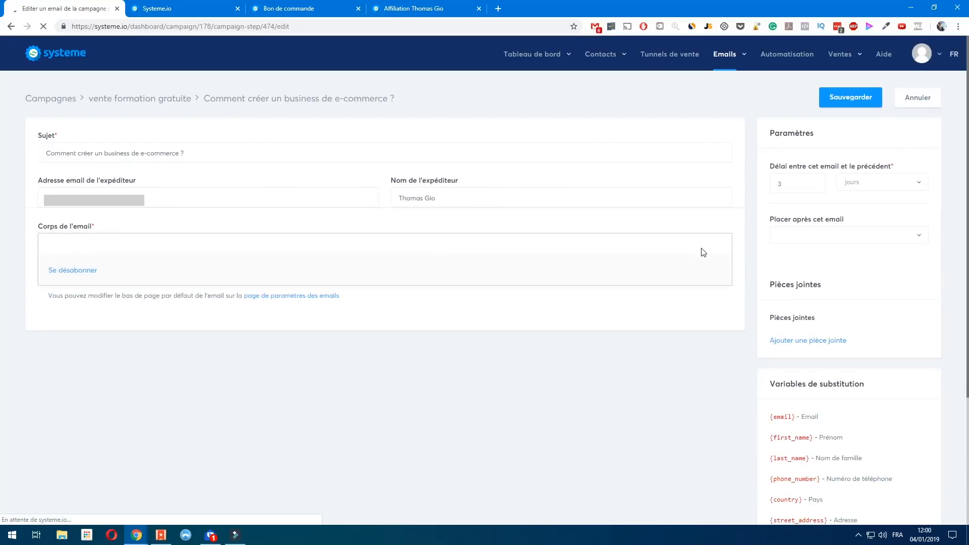
left_click(833, 240)
left_click(845, 245)
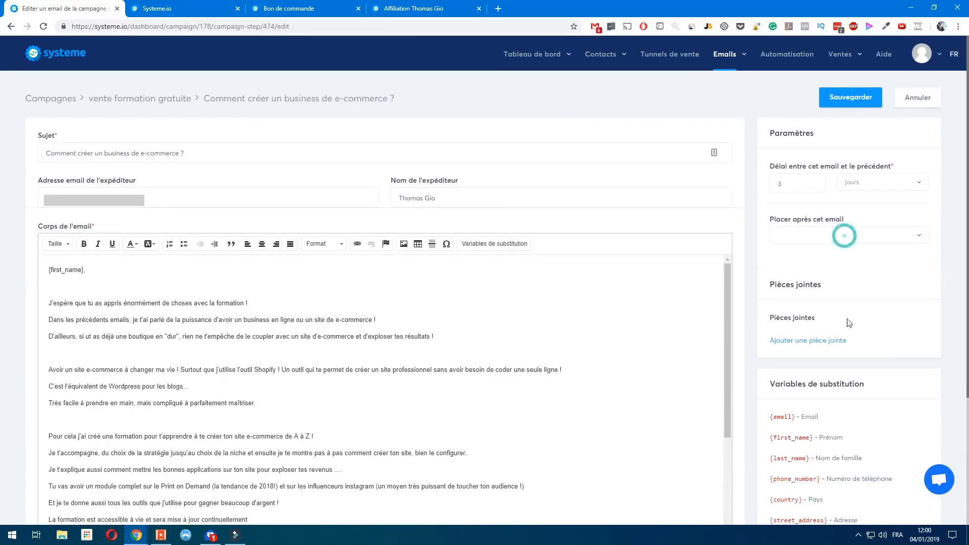
scroll(866, 329, "down", 2)
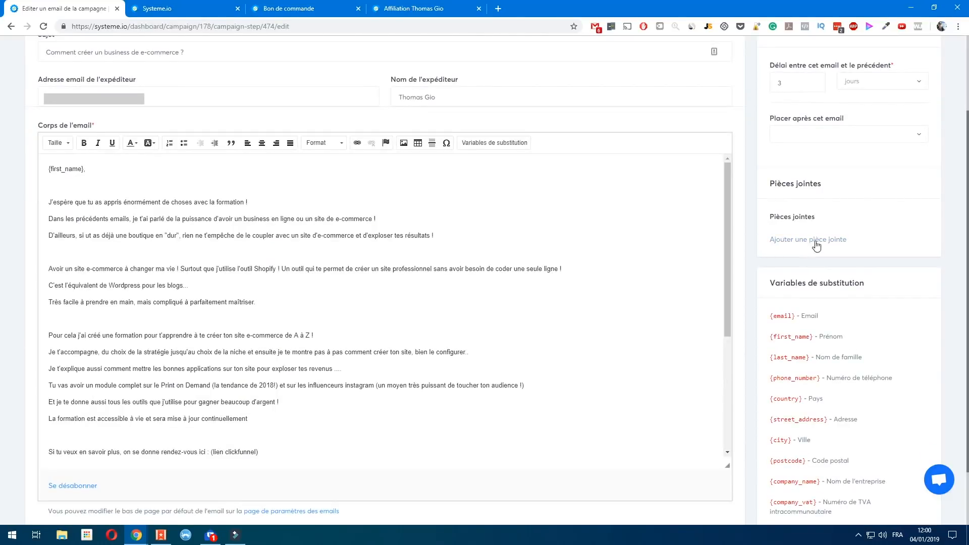
scroll(913, 383, "down", 2)
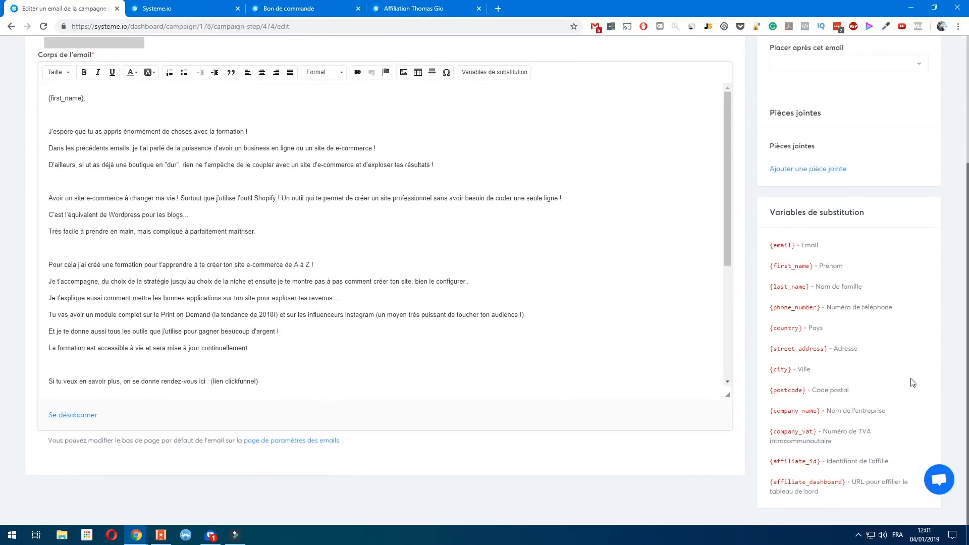
scroll(866, 386, "up", 4)
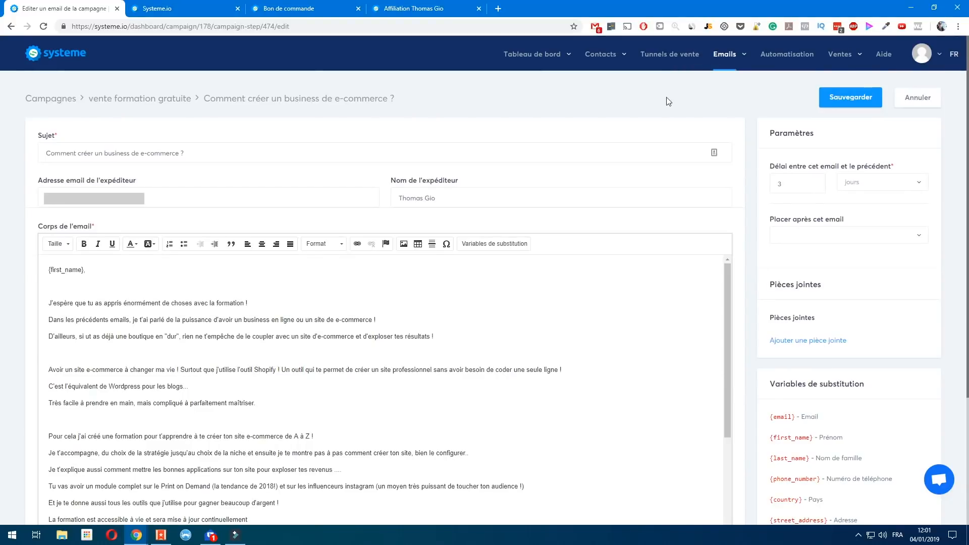
mouse_move(723, 70)
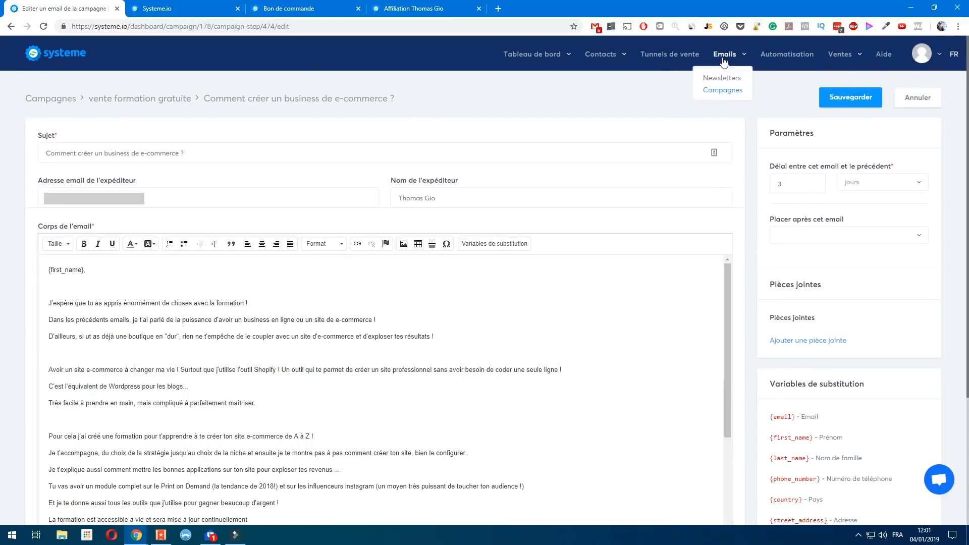
left_click(725, 91)
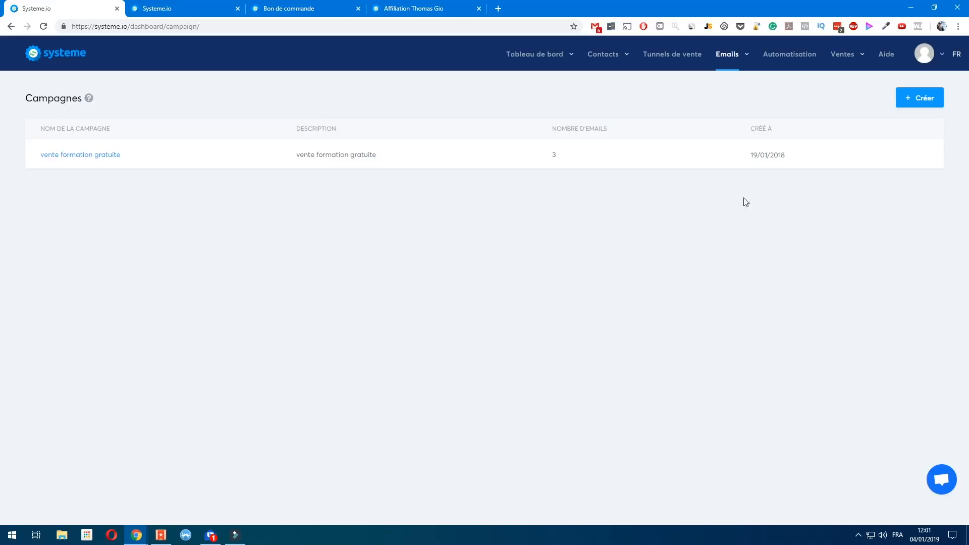
Step: Start a new automation rule with a "Tag ajouté" trigger for the "POD-ACADEMY" tag
mouse_move(725, 62)
left_click(784, 59)
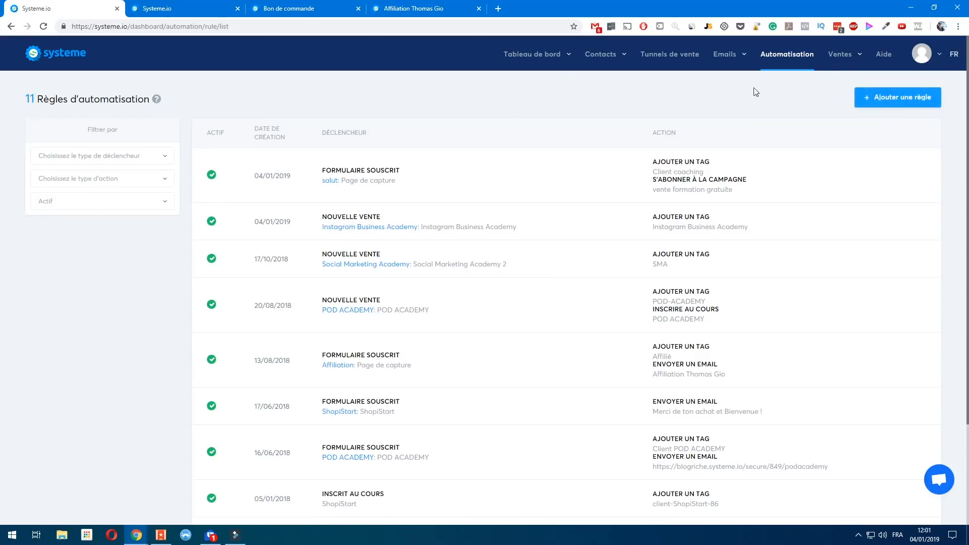
left_click(879, 95)
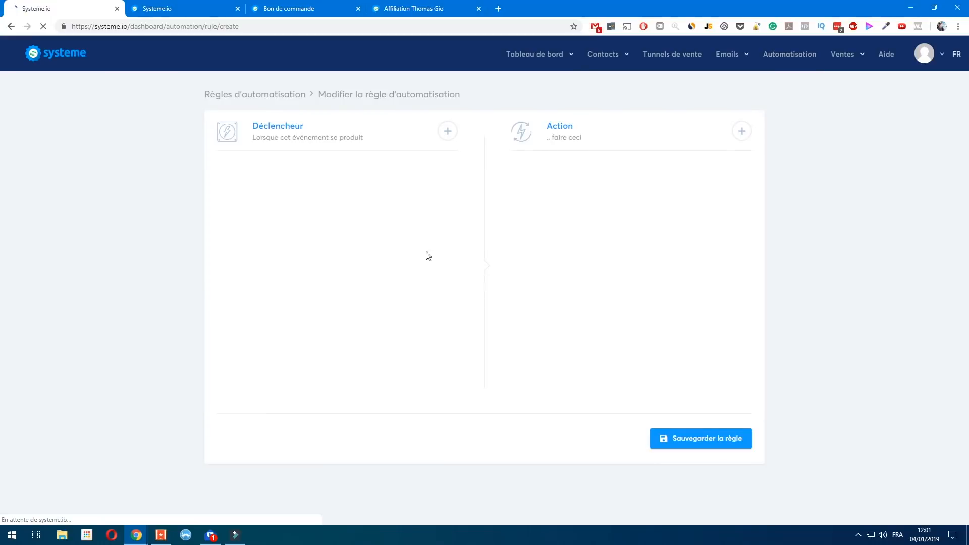
left_click(447, 132)
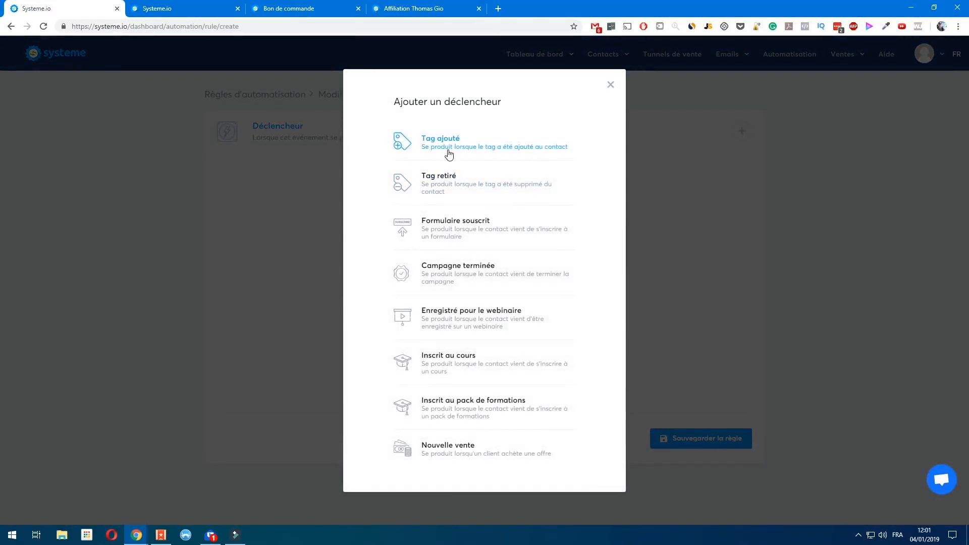
left_click(464, 147)
left_click(388, 217)
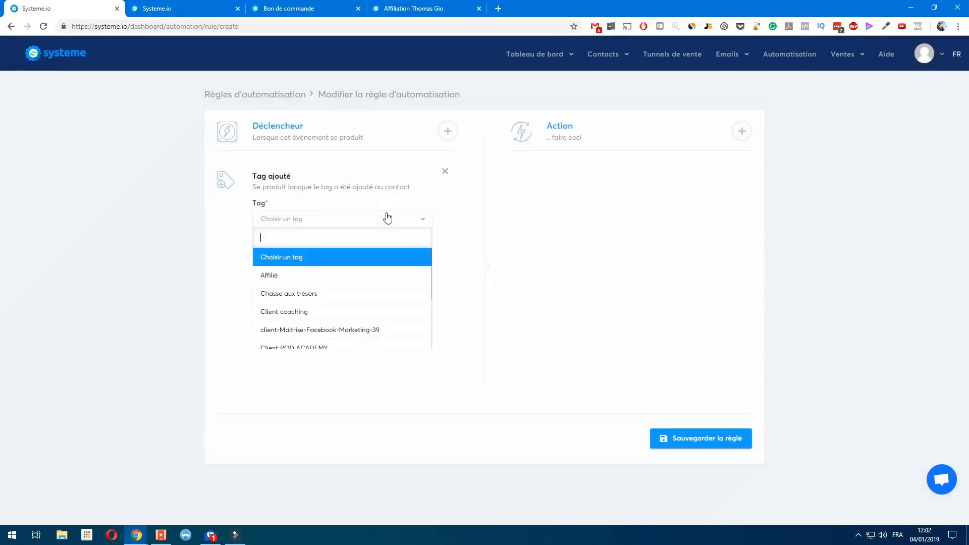
scroll(331, 320, "down", 2)
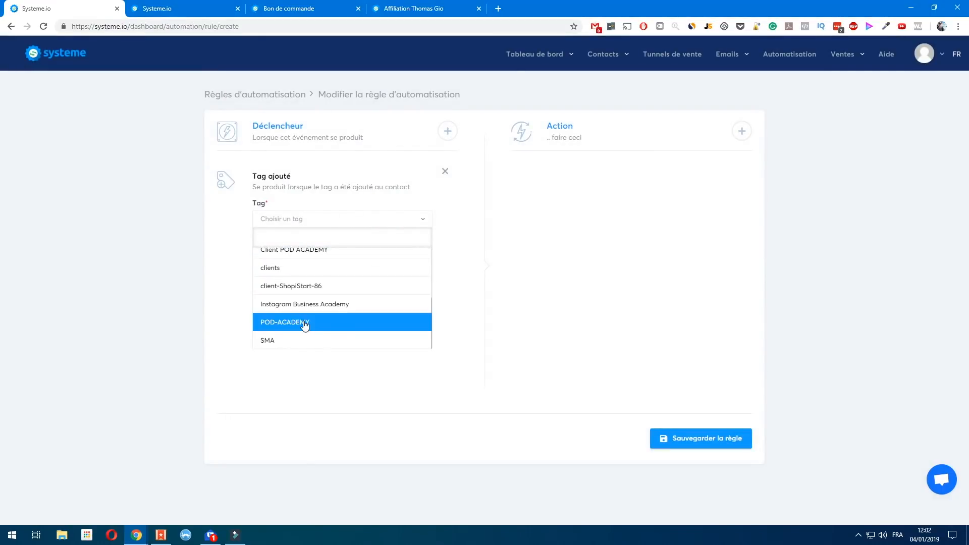
left_click(303, 322)
Step: Add a second "Tag ajouté" trigger to the rule and set its tag to "SMA"
left_click(454, 136)
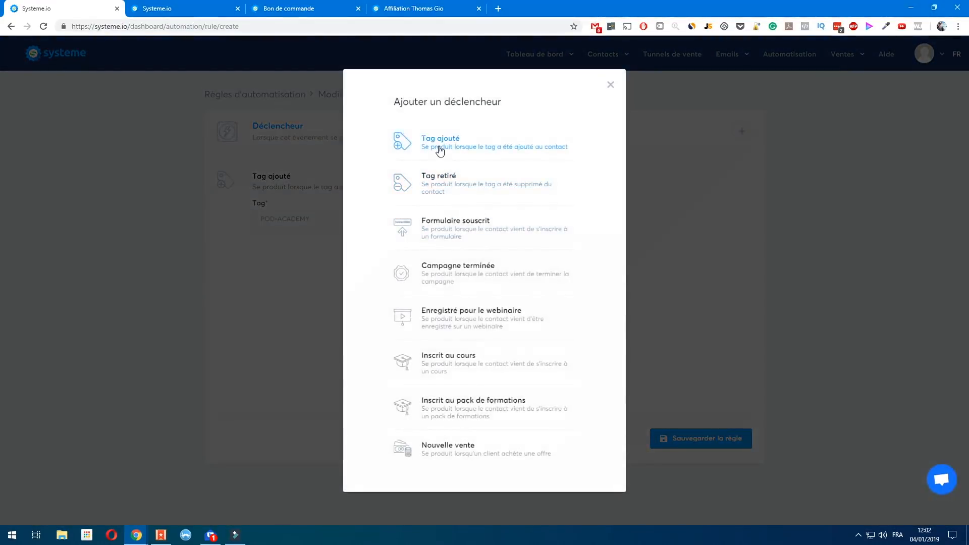
left_click(439, 147)
left_click(342, 218)
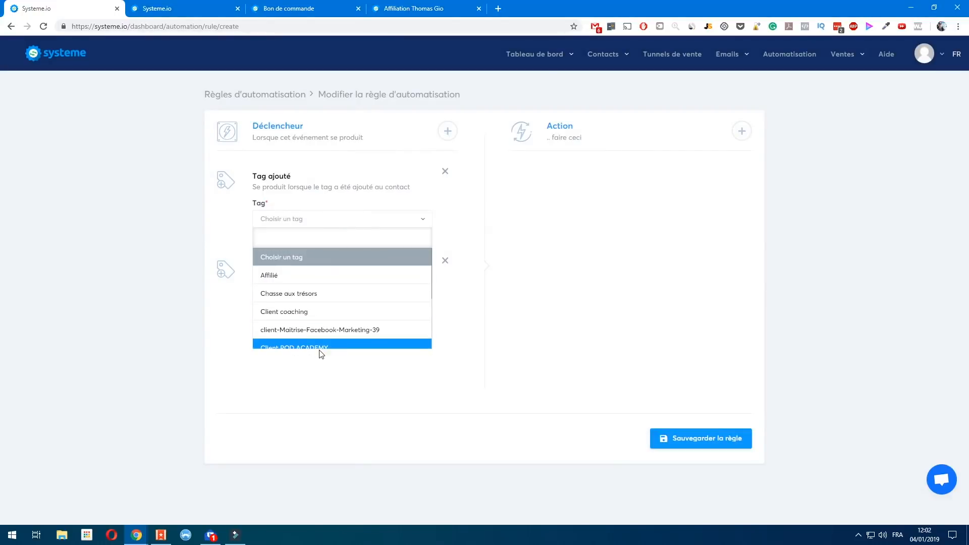
scroll(323, 334, "down", 2)
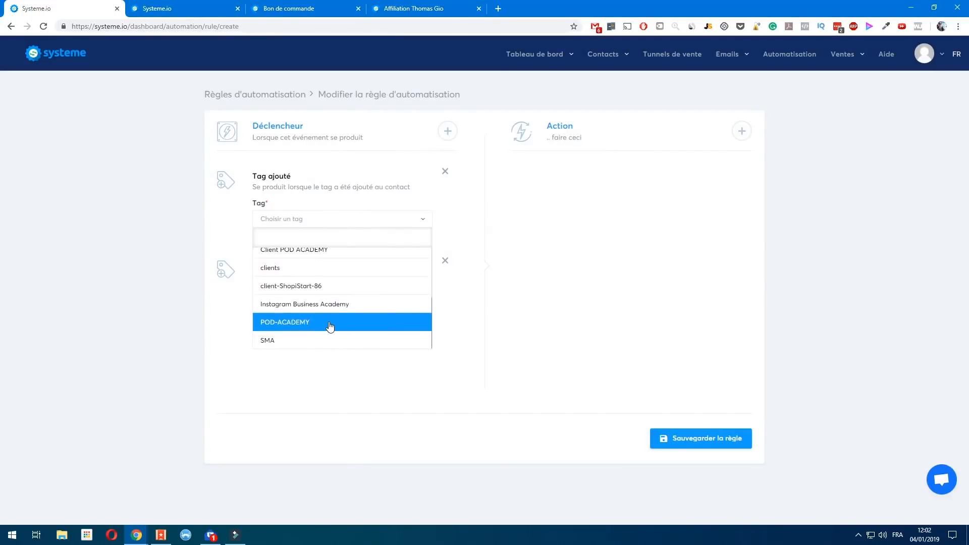
left_click(291, 346)
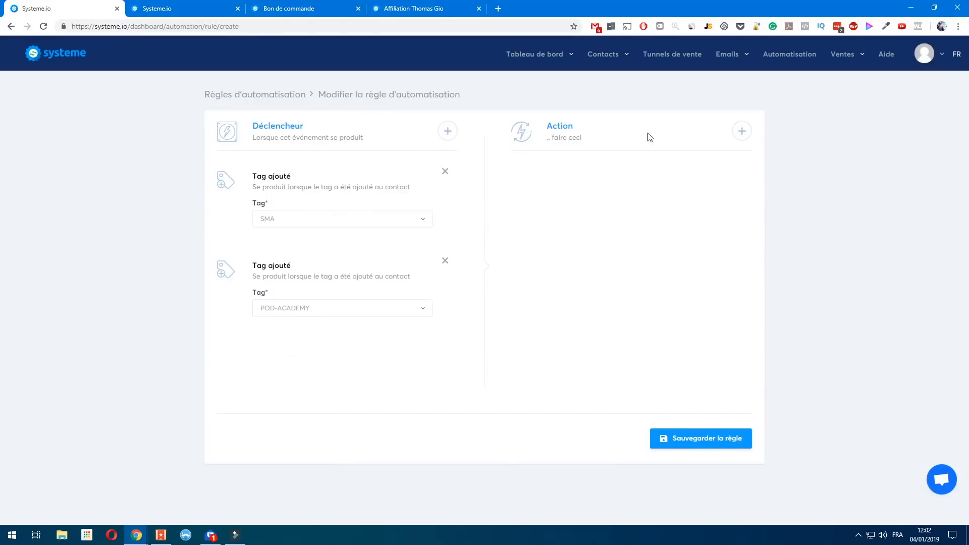
Step: Add an "Ajouter un tag" action with the tag "clients" to the automation rule and save the rule
left_click(742, 130)
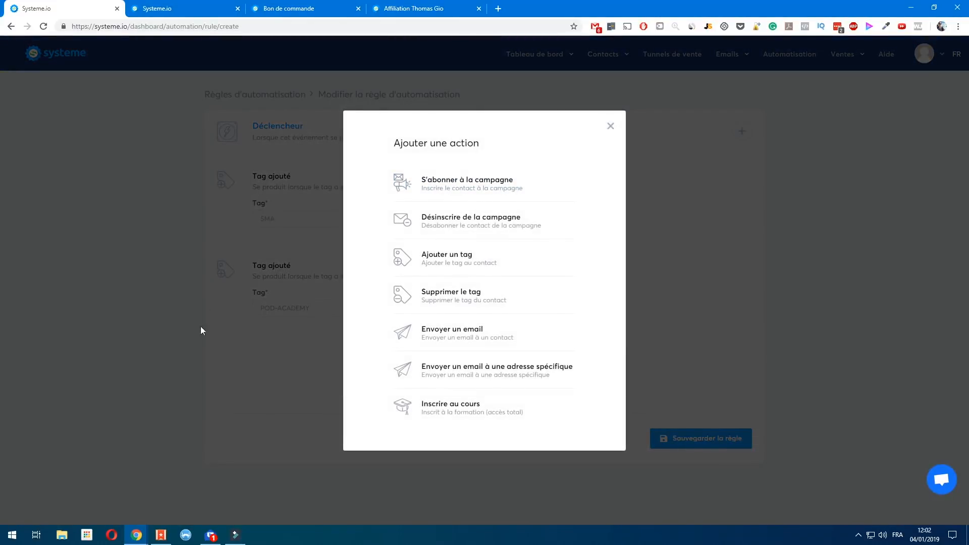
left_click(469, 266)
left_click(595, 219)
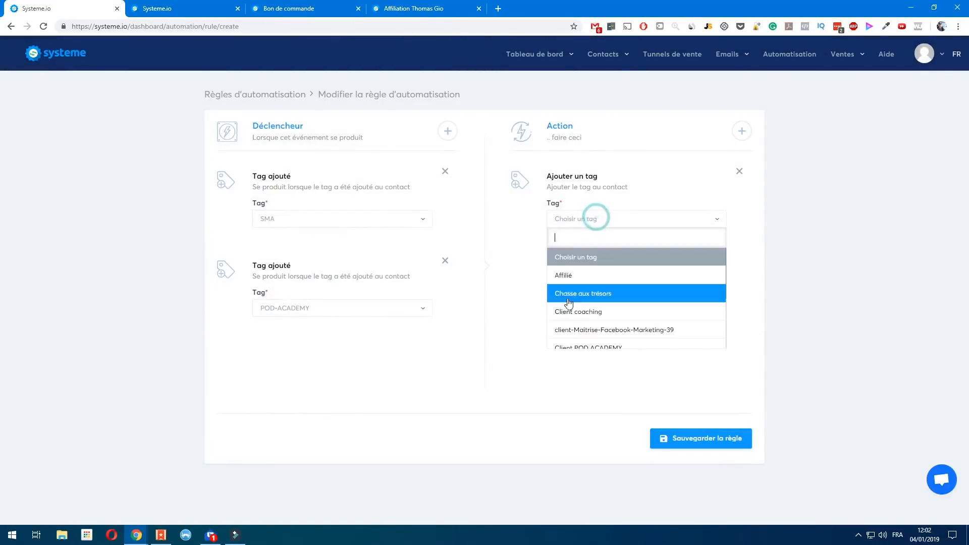
scroll(592, 318, "down", 2)
left_click(580, 269)
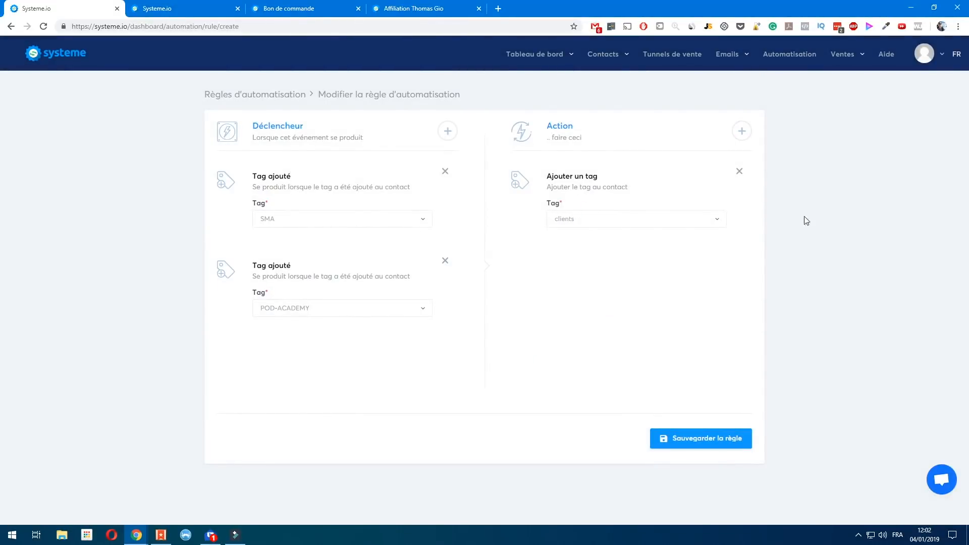
left_click(679, 439)
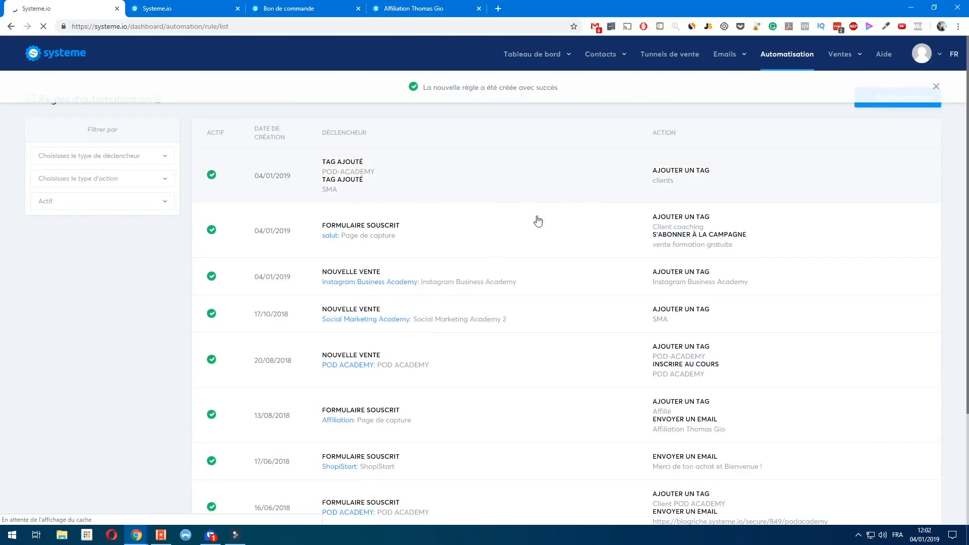
Step: Review the list of automation rules through to its second page
scroll(444, 326, "down", 3)
scroll(471, 330, "up", 1)
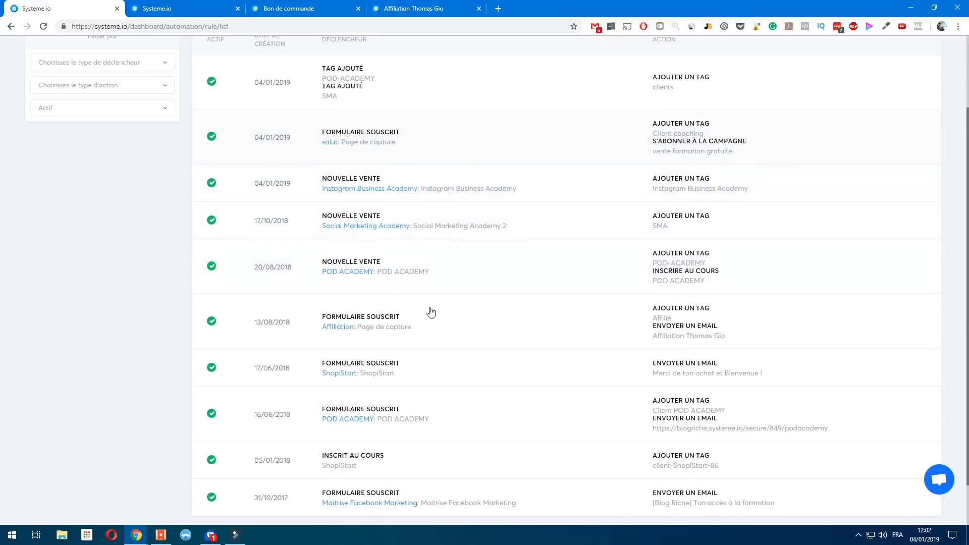
scroll(454, 318, "down", 1)
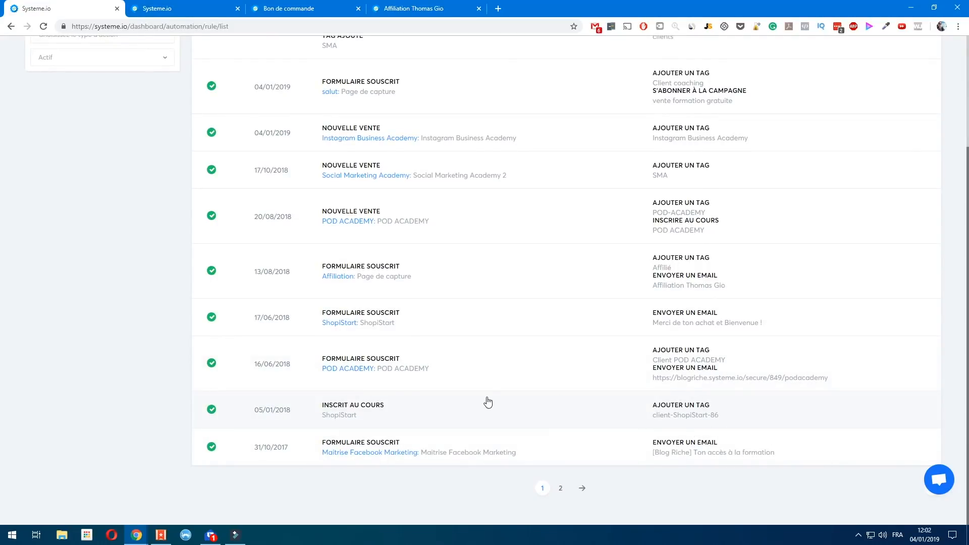
left_click(560, 489)
Step: Start another automation rule to examine the available trigger types, and return to the rules list without saving
left_click(894, 98)
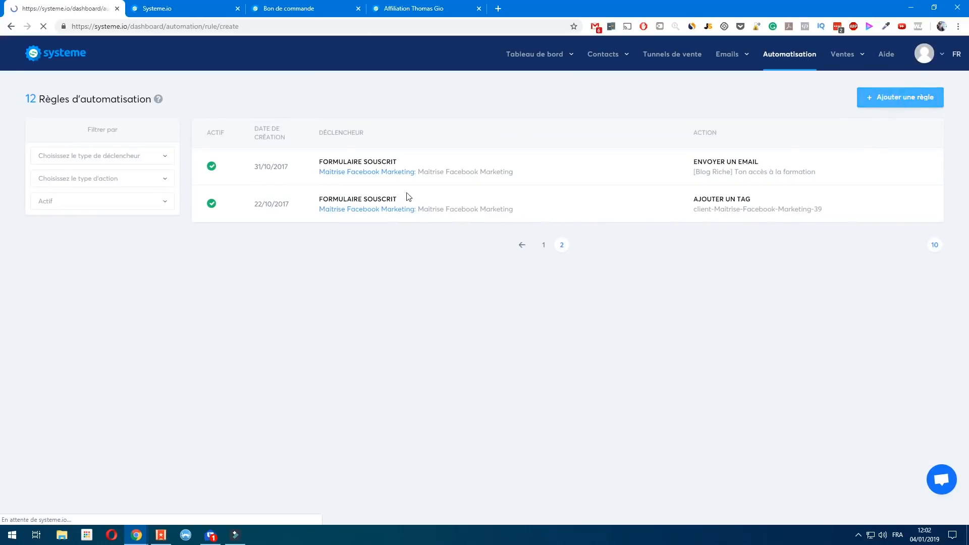
left_click(448, 130)
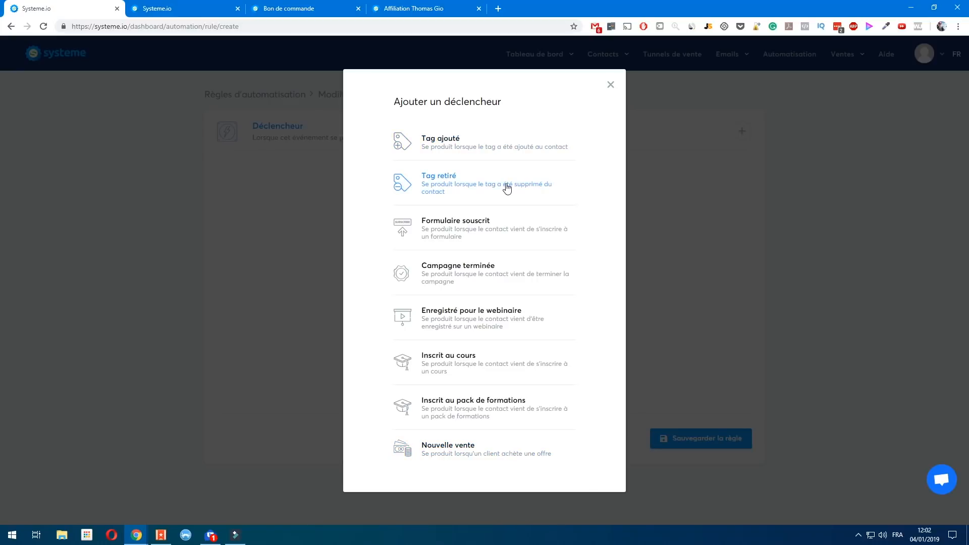
left_click(610, 85)
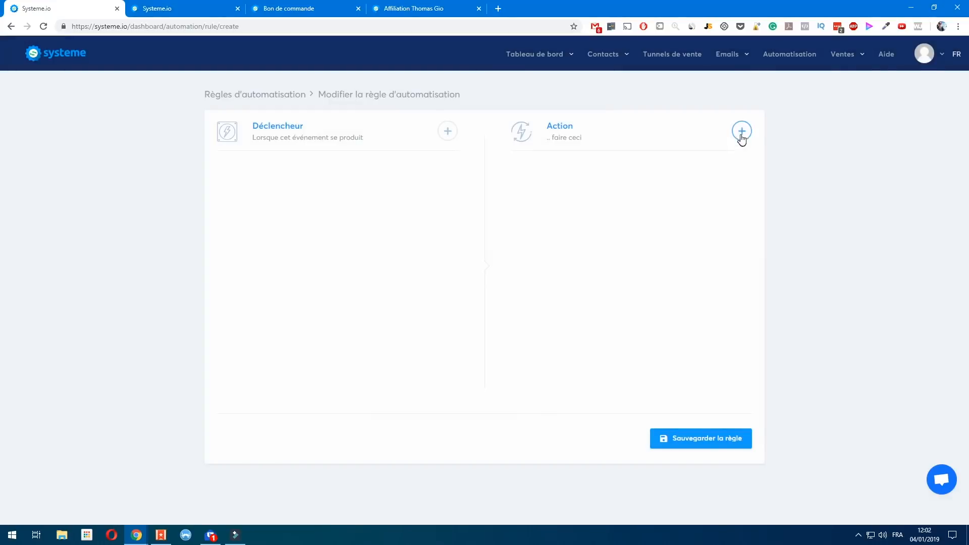
left_click(800, 65)
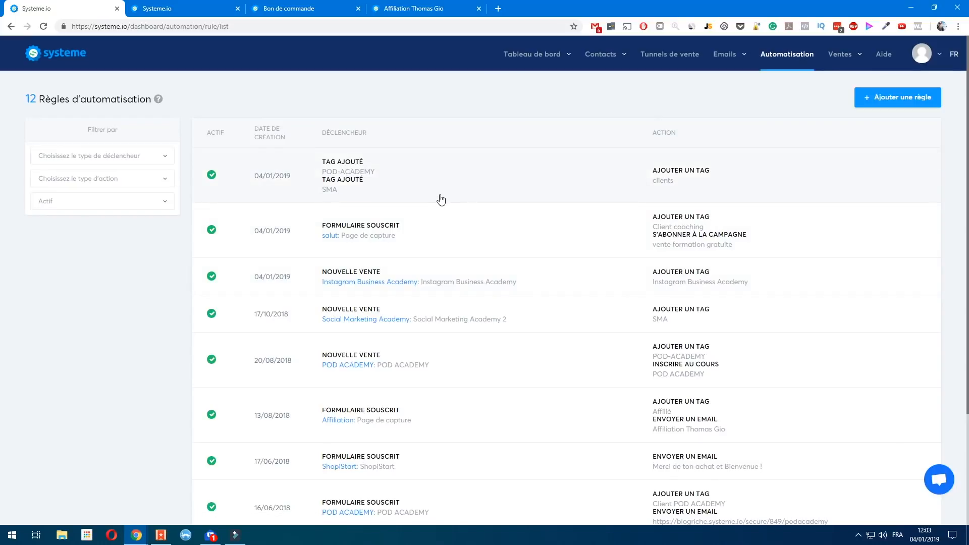
Step: Filter the rules by the "Tag ajouté" trigger type, clear the filter, and open the POD ACADEMY sales rule
left_click(164, 162)
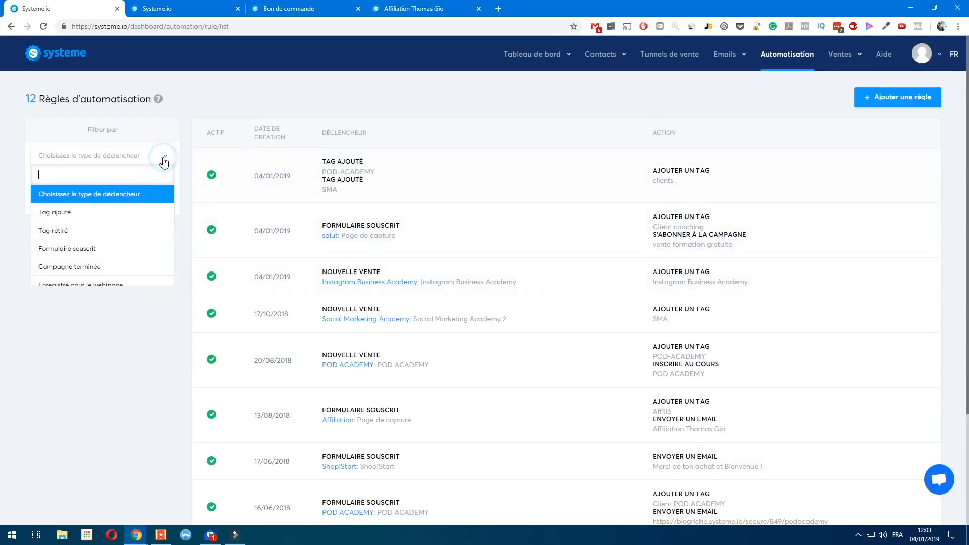
left_click(108, 209)
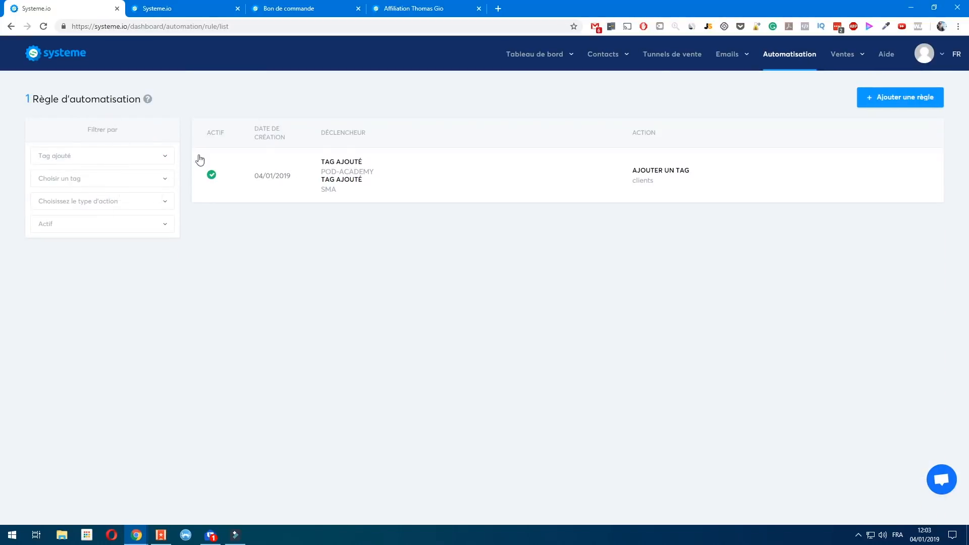
left_click(158, 154)
left_click(95, 194)
left_click(461, 355)
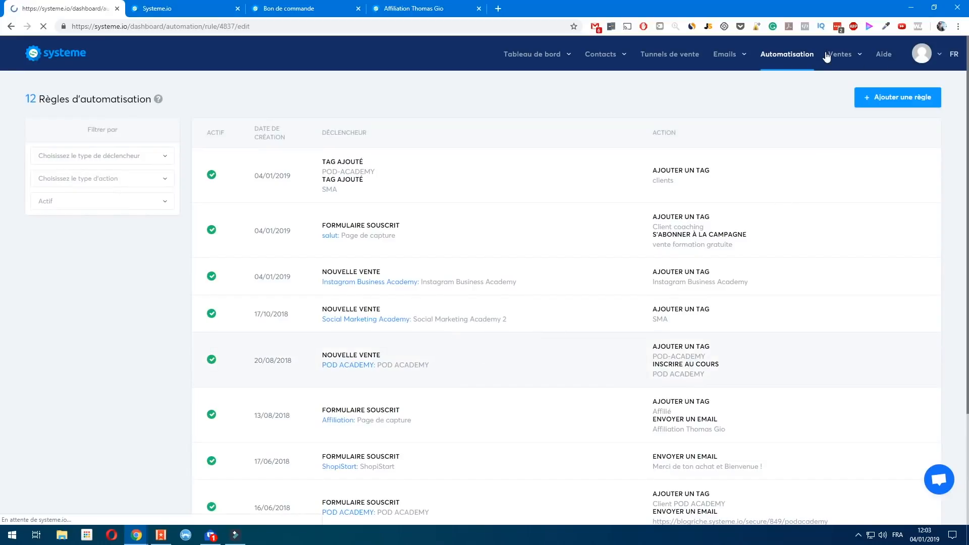
Step: View the sales section's product, discount coupon and order pages
mouse_move(838, 54)
left_click(818, 77)
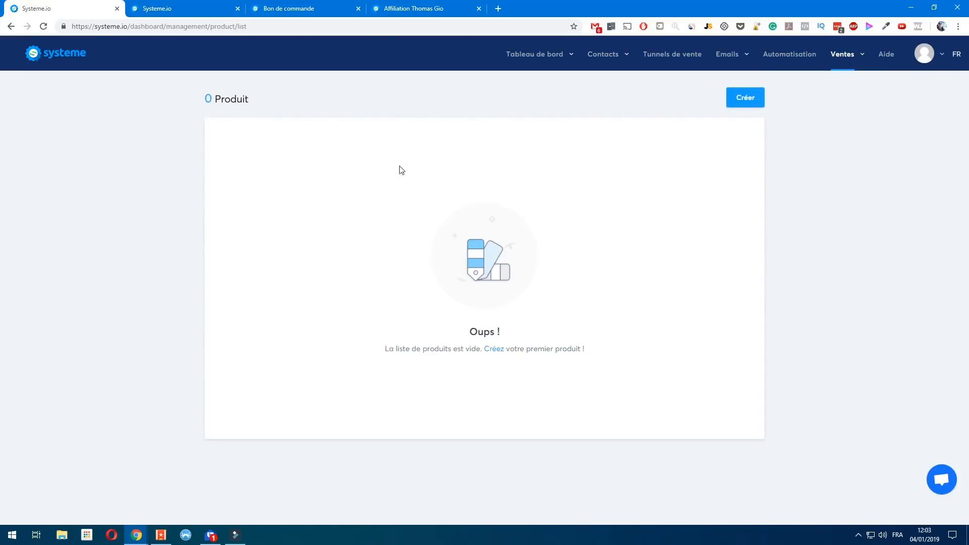
mouse_move(843, 54)
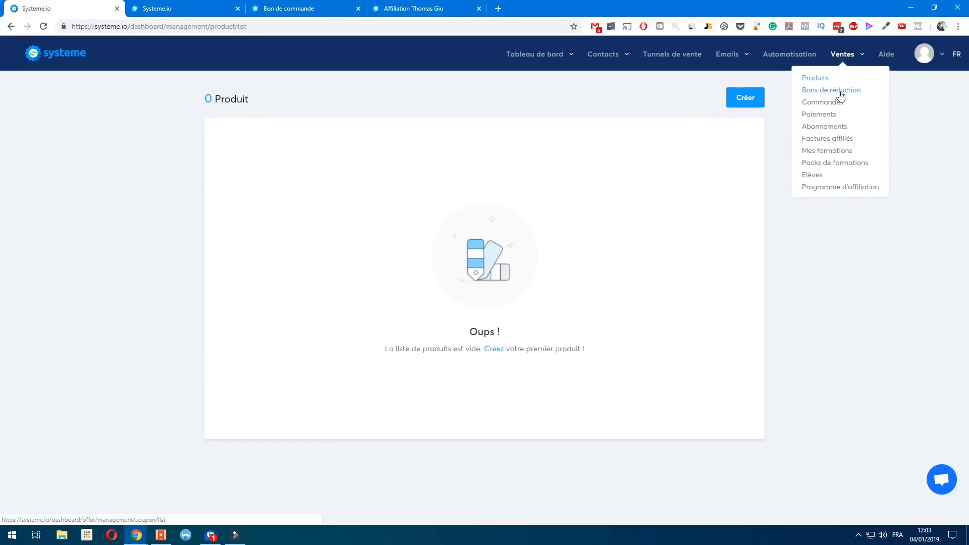
left_click(841, 93)
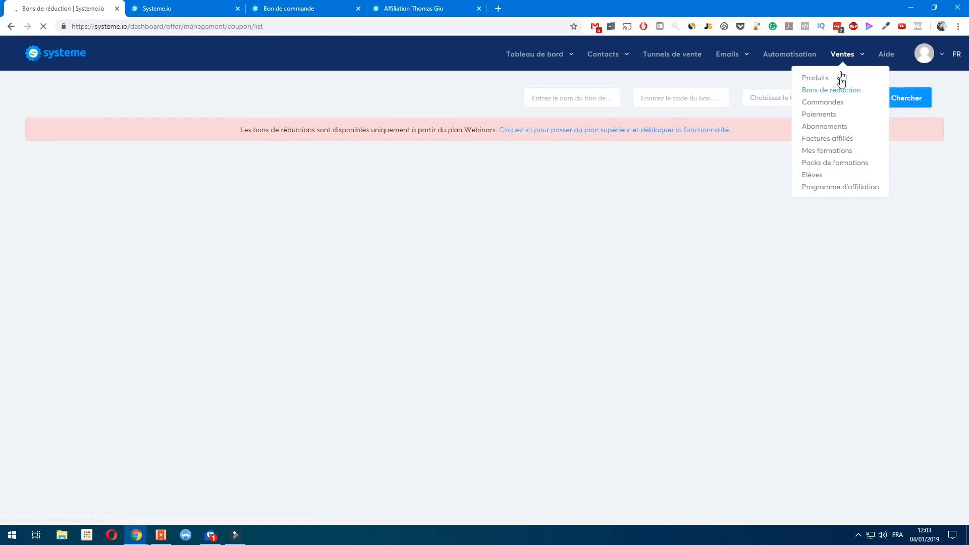
left_click(836, 104)
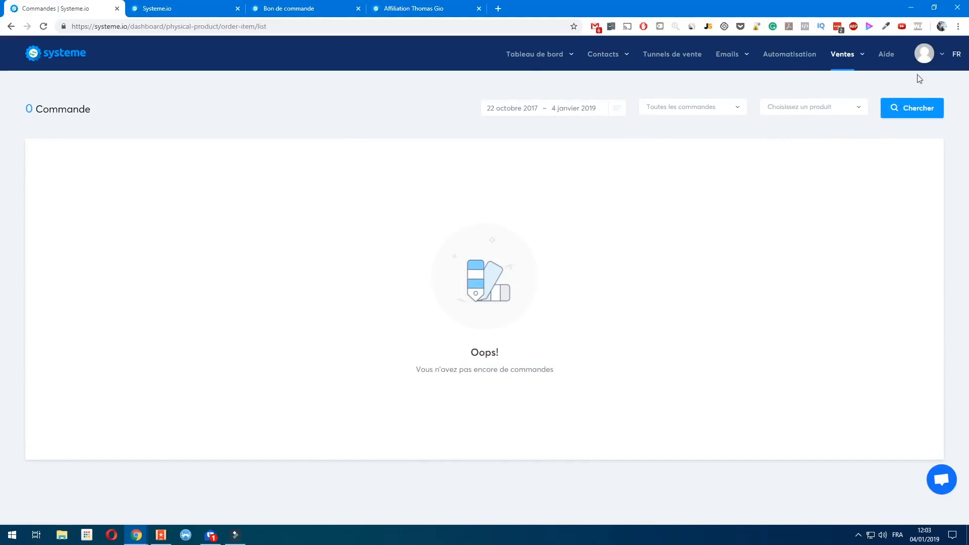
Step: Open the payments list and examine the payment details for the POD ACADEMY and ShopiStart offers
left_click(830, 111)
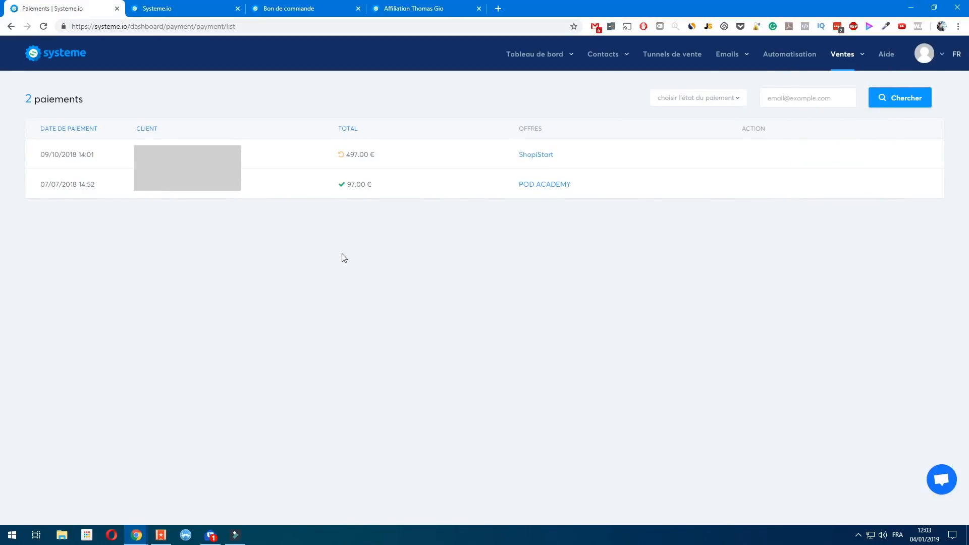
mouse_move(368, 183)
left_click_drag(368, 185, 344, 185)
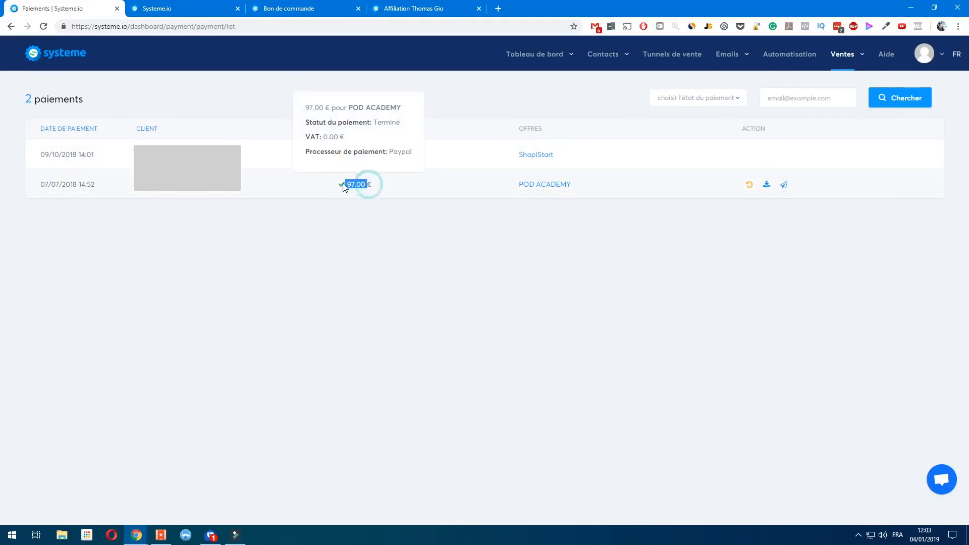
left_click(378, 226)
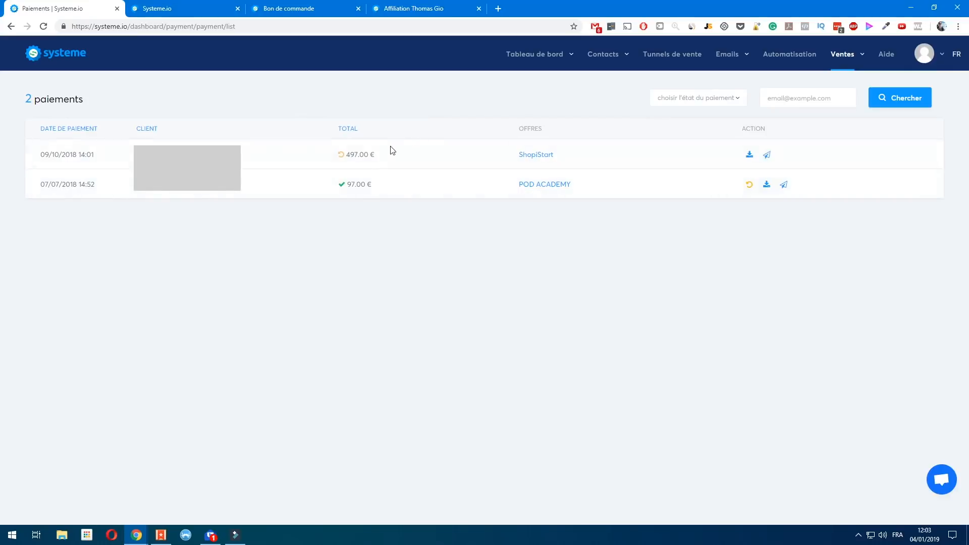
left_click_drag(384, 154, 347, 154)
mouse_move(347, 154)
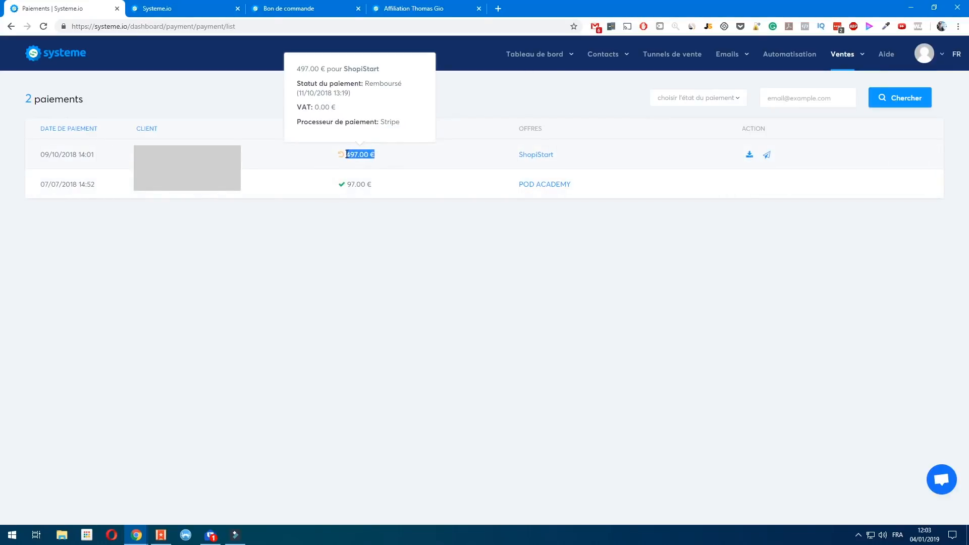
left_click(392, 237)
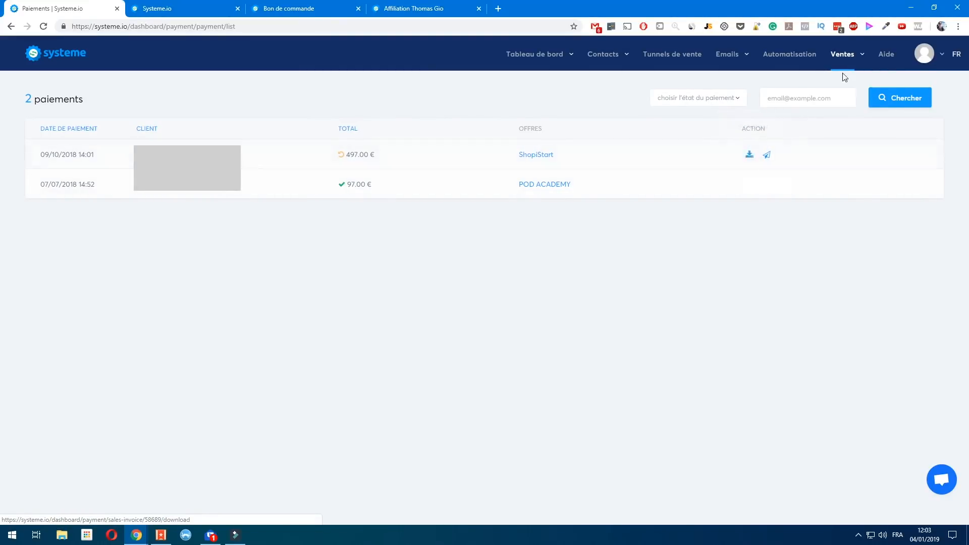
Step: View the subscriptions list and the affiliate invoices page
mouse_move(852, 60)
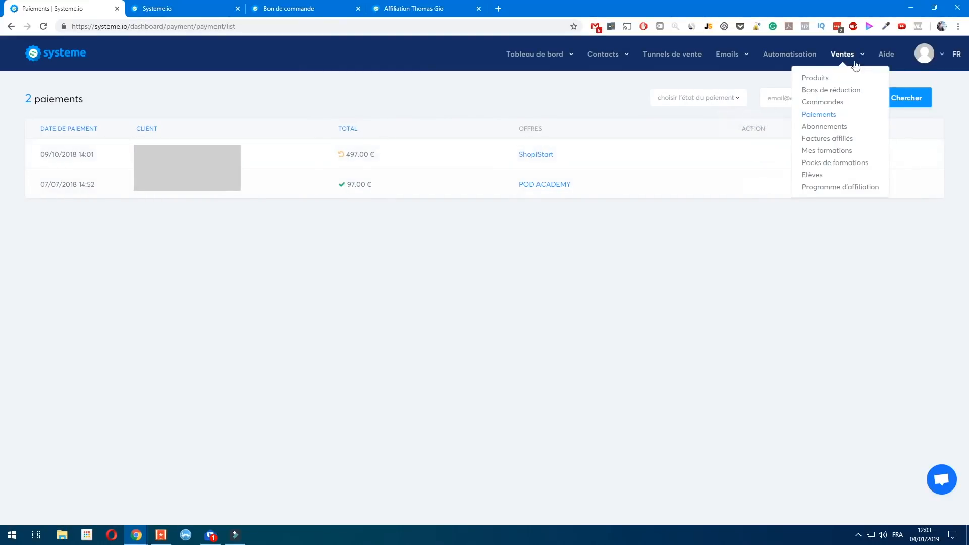
left_click(825, 131)
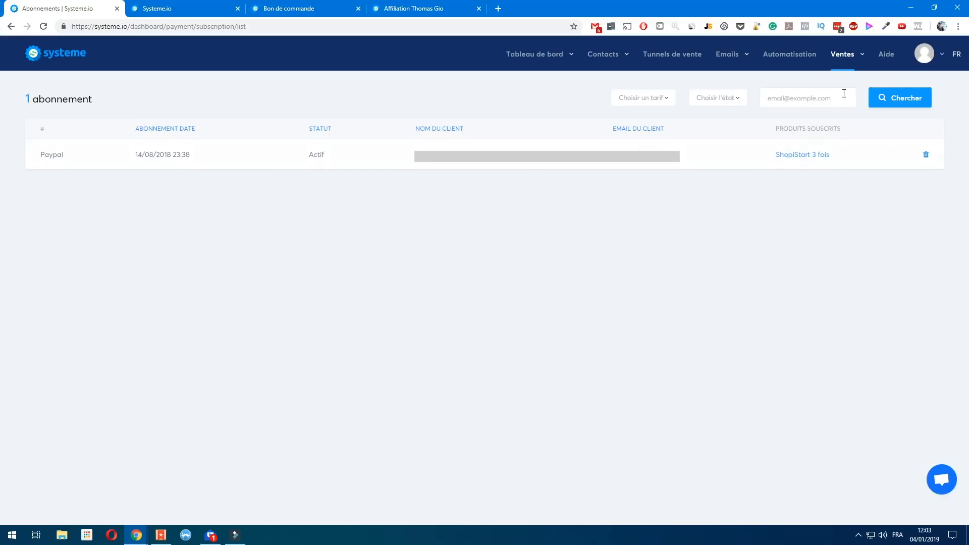
mouse_move(850, 67)
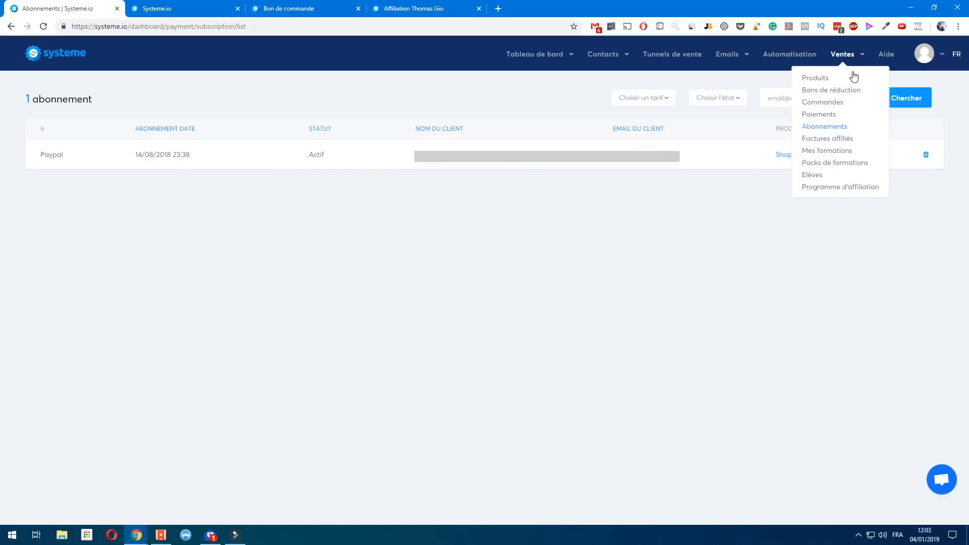
left_click(836, 141)
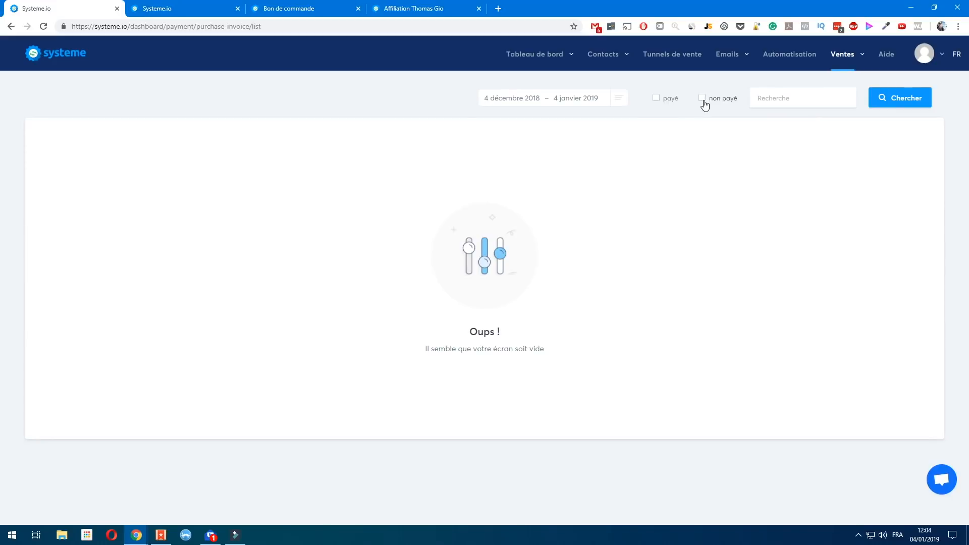
Step: View the list of courses and the list of course bundles
mouse_move(842, 66)
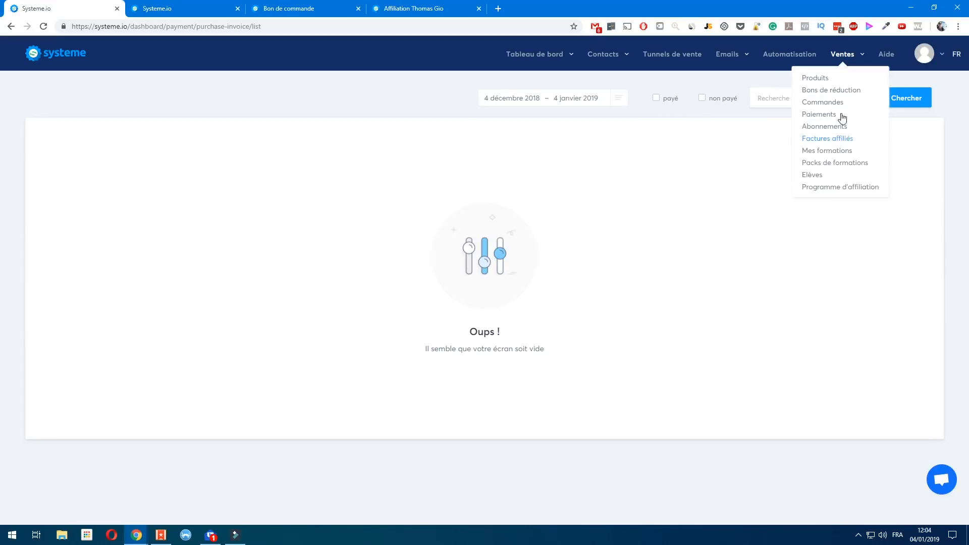
left_click(829, 150)
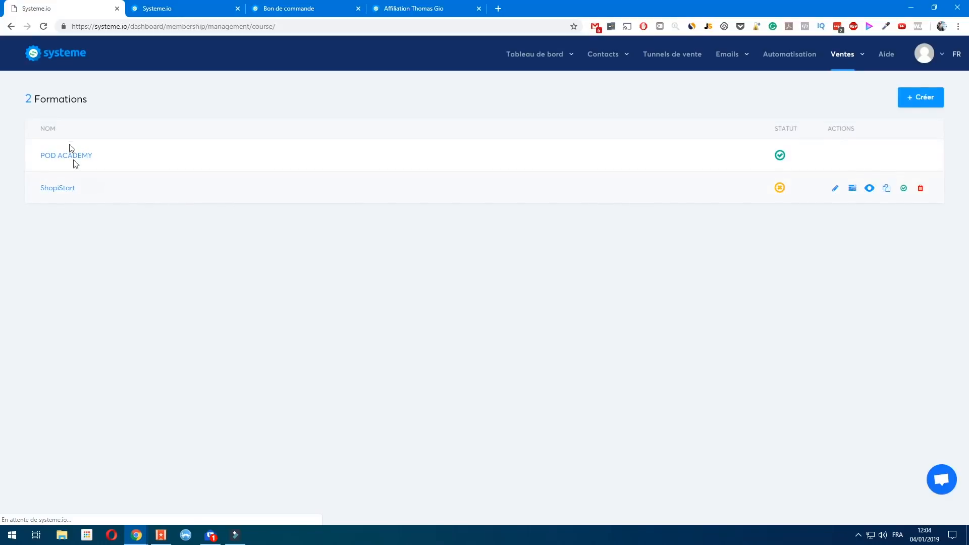
mouse_move(836, 61)
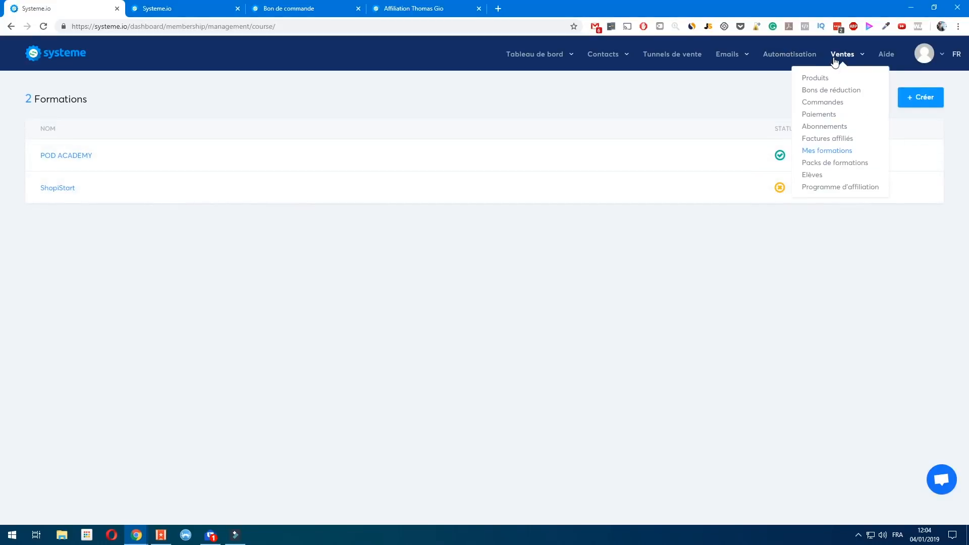
left_click(835, 163)
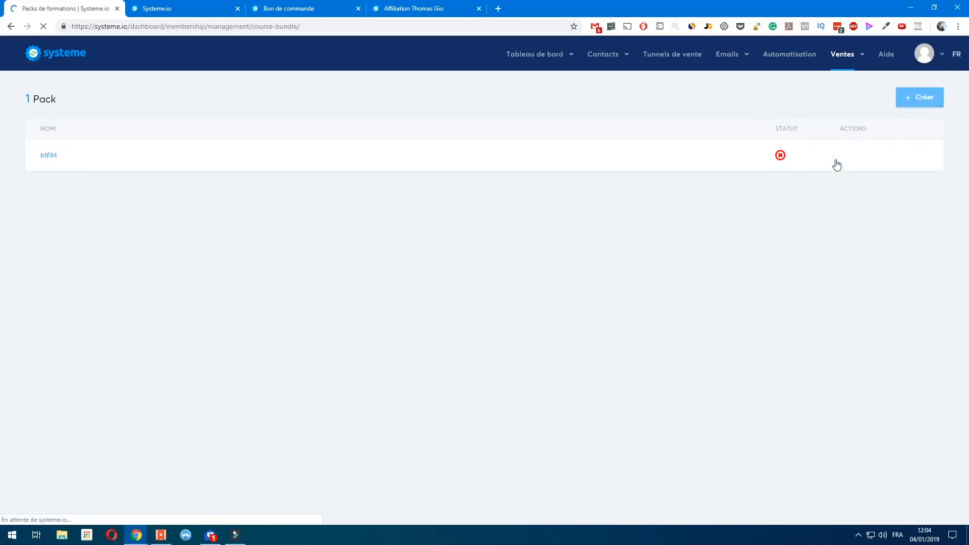
Step: Open the students list, look through it, and filter it by the POD ACADEMY course
mouse_move(847, 74)
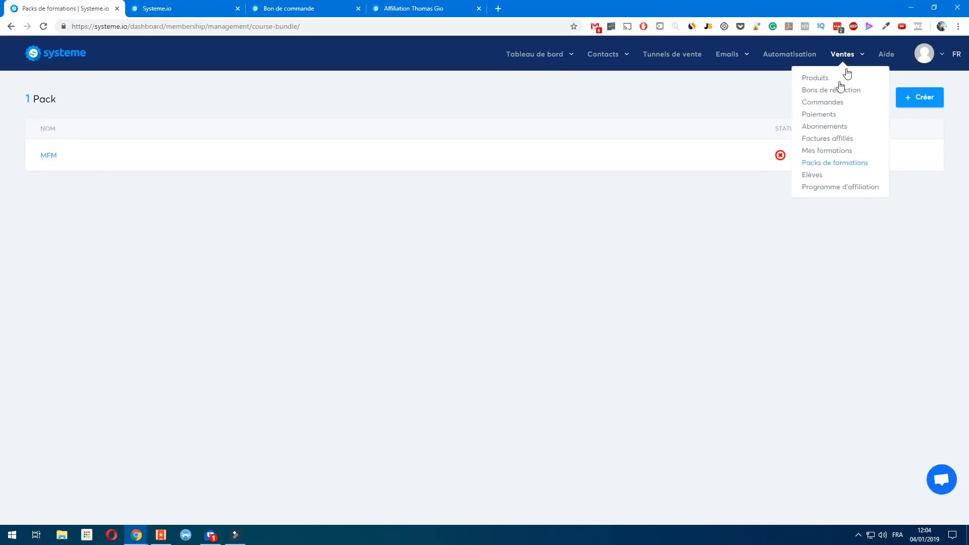
left_click(821, 175)
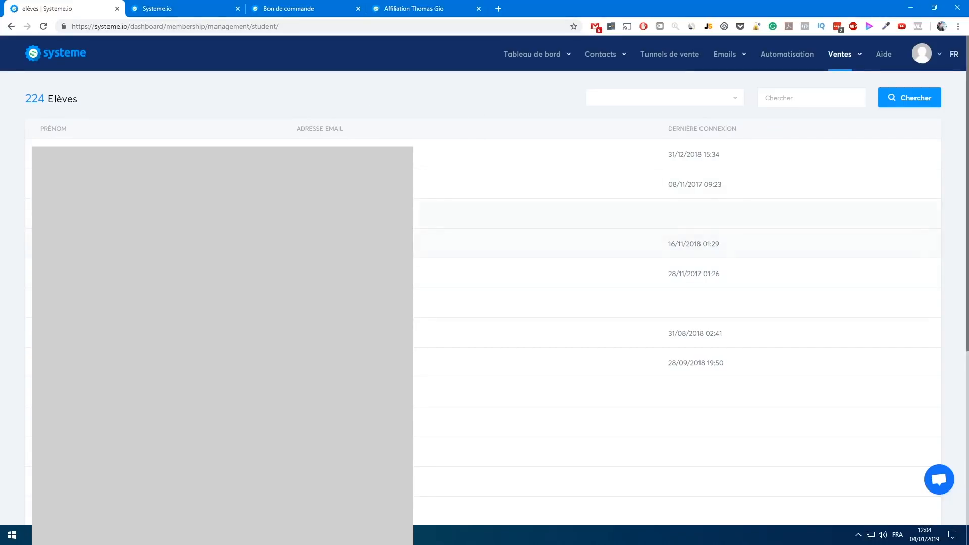
scroll(452, 303, "down", 5)
scroll(468, 312, "up", 5)
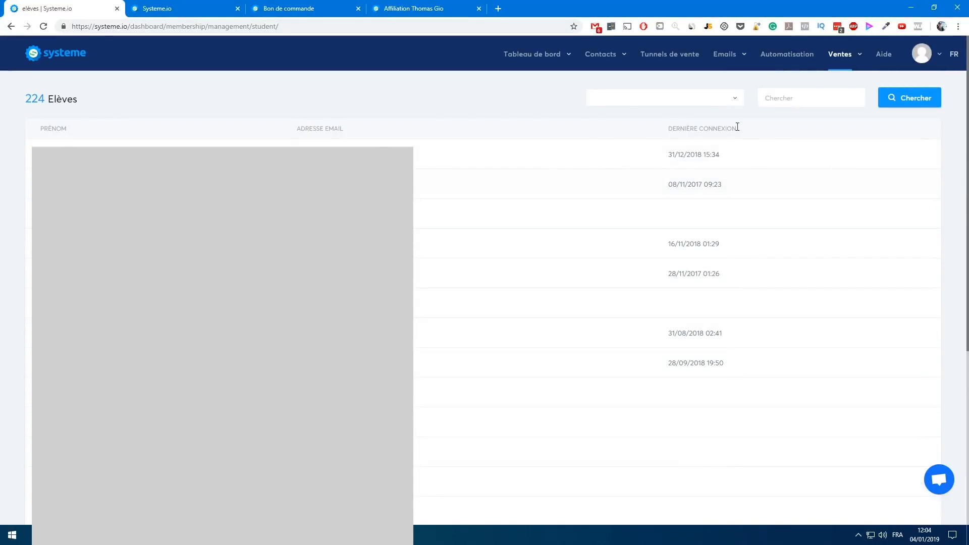
left_click(727, 99)
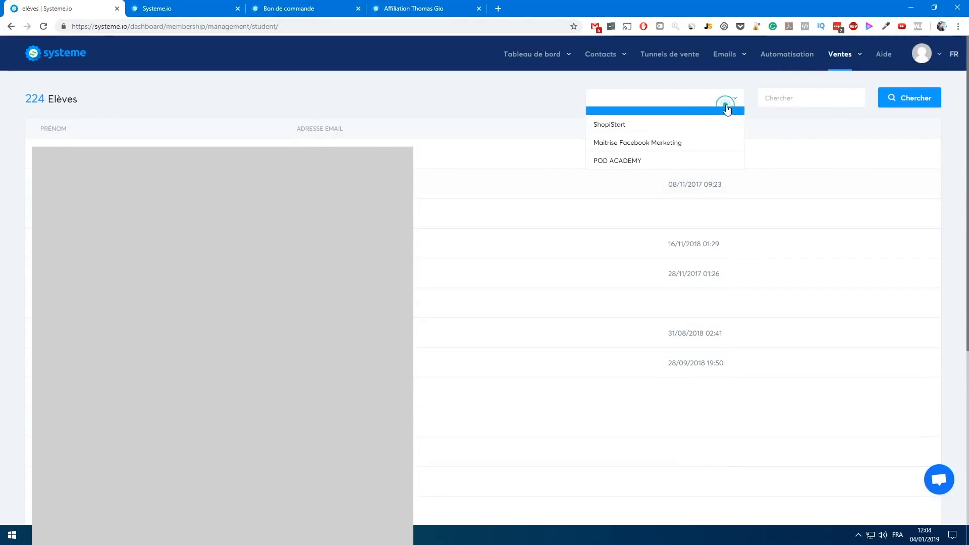
left_click(640, 161)
left_click(928, 102)
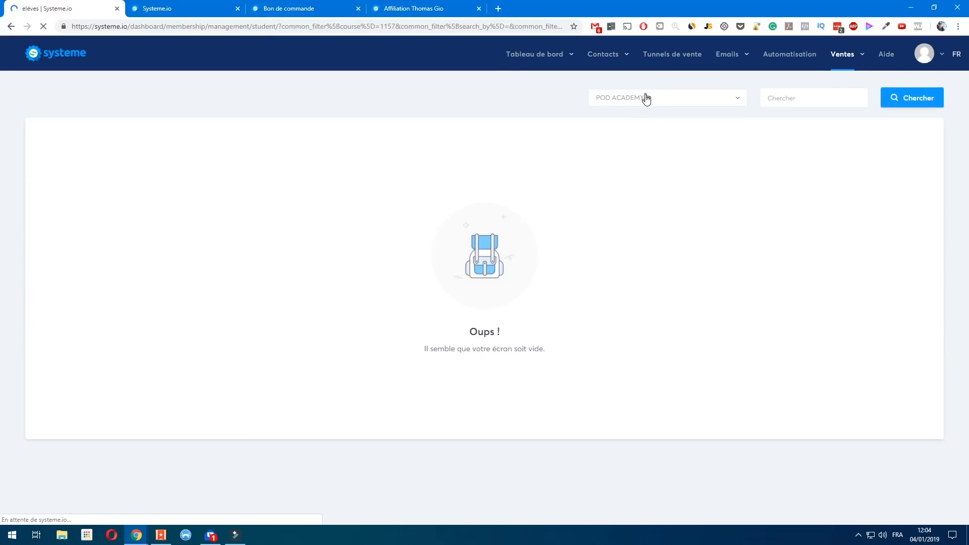
Step: Filter the students list by the Maîtrise Facebook Marketing course
left_click(646, 98)
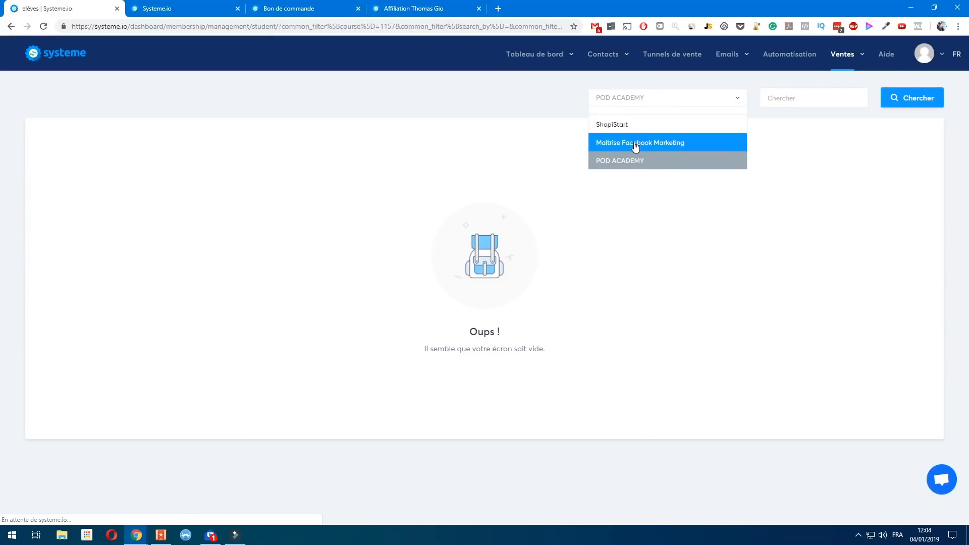
left_click(635, 145)
left_click(929, 98)
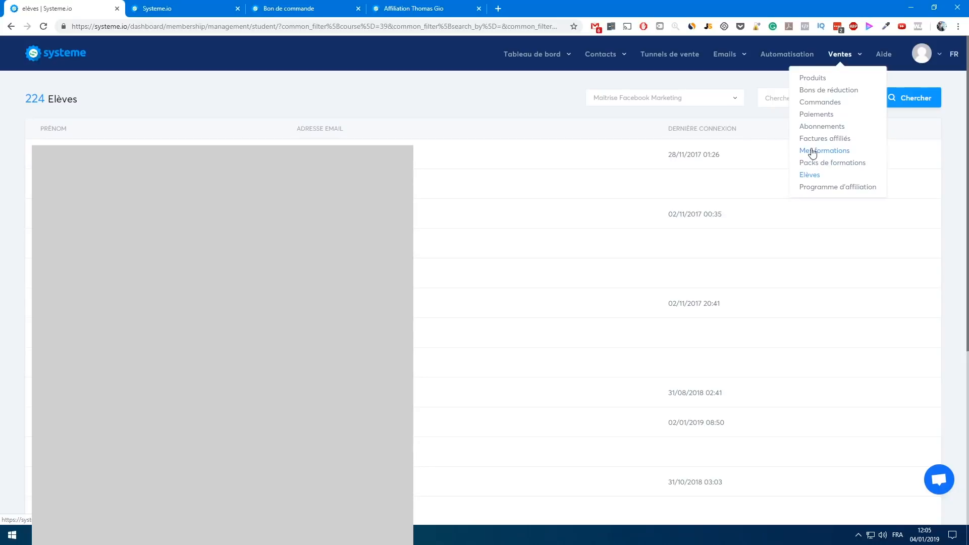
Step: Open the affiliate program dashboard and look at the generated contacts summary
left_click(829, 188)
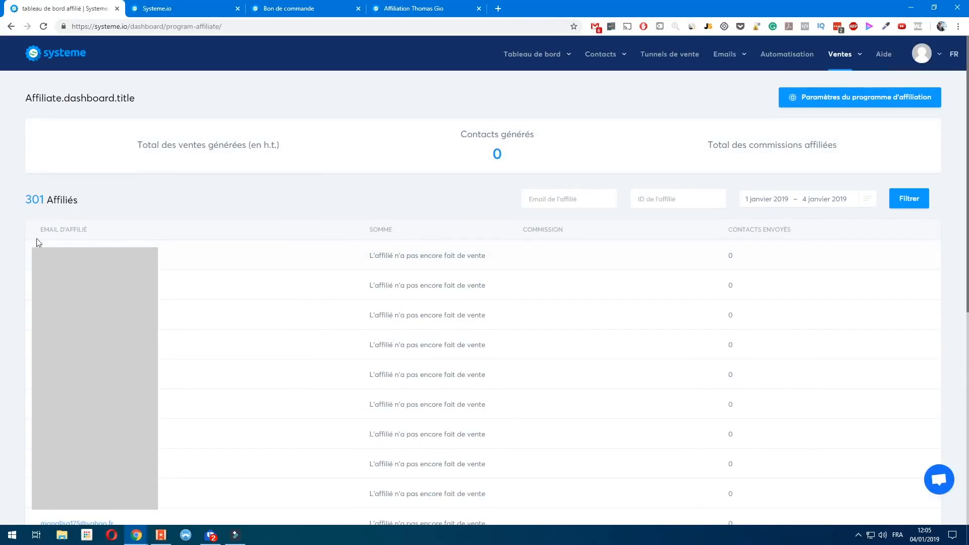
left_click_drag(457, 154, 523, 157)
left_click(522, 154)
Step: Open the affiliate program settings and examine the default commission, minimum payout amount and payment delay
left_click(812, 103)
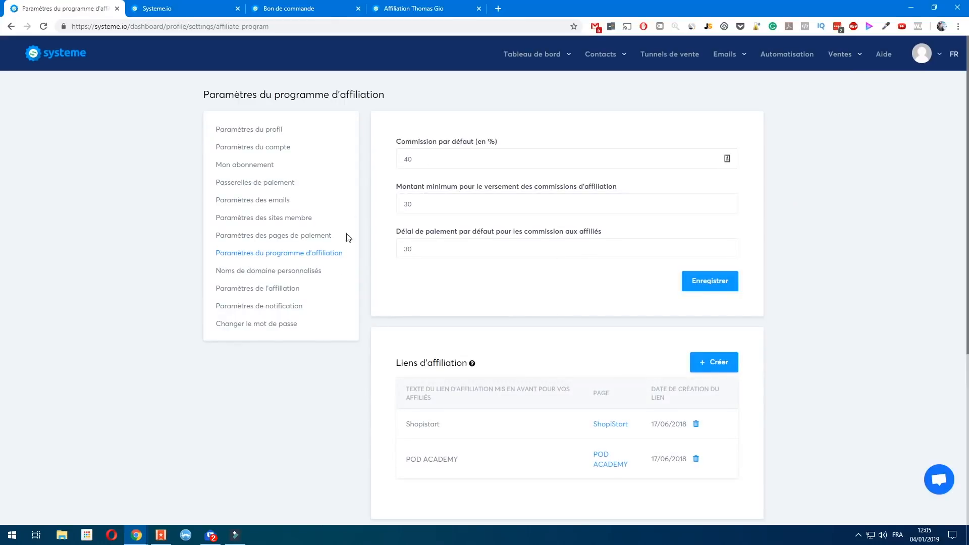
left_click_drag(429, 160, 410, 149)
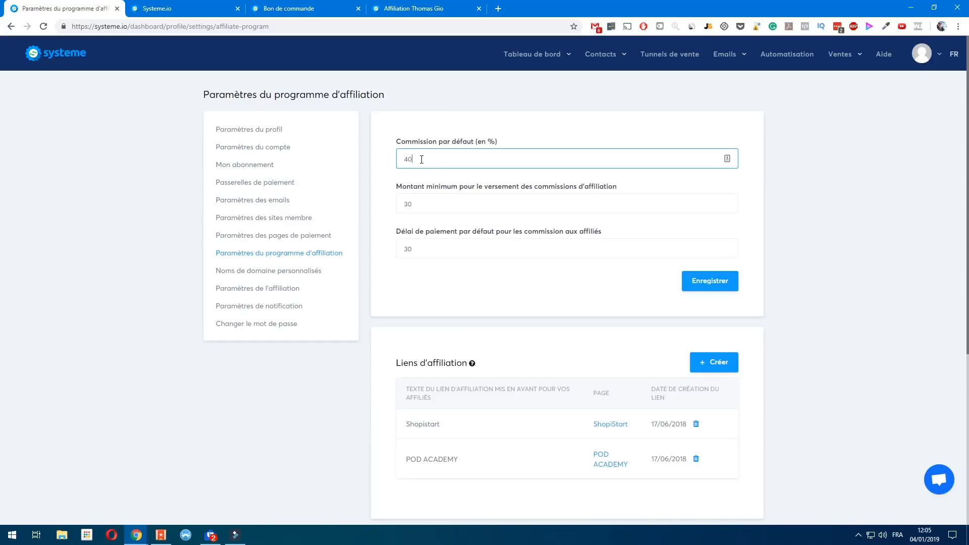
left_click_drag(417, 203, 403, 205)
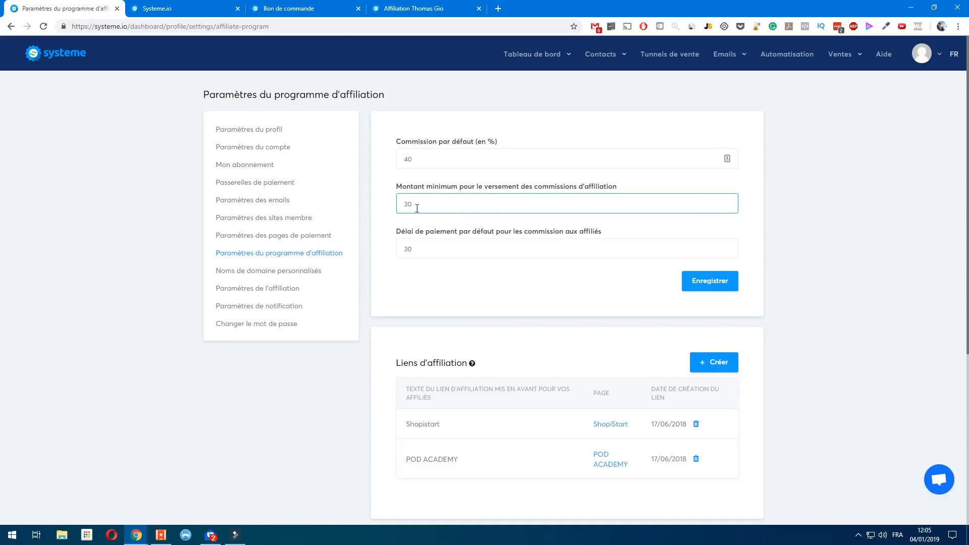
left_click(429, 248)
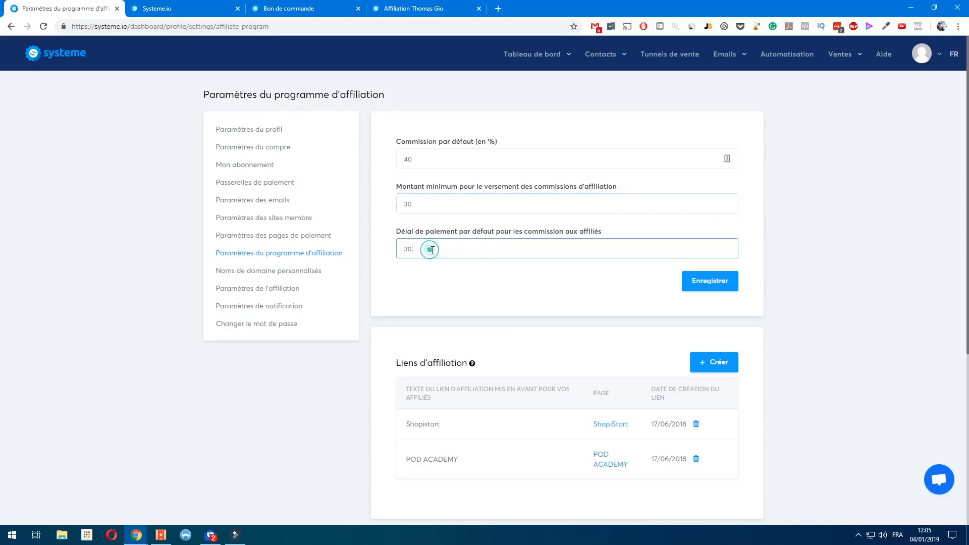
Step: View the profile settings, the account settings and the available subscription plans, and return to the account settings
left_click(274, 135)
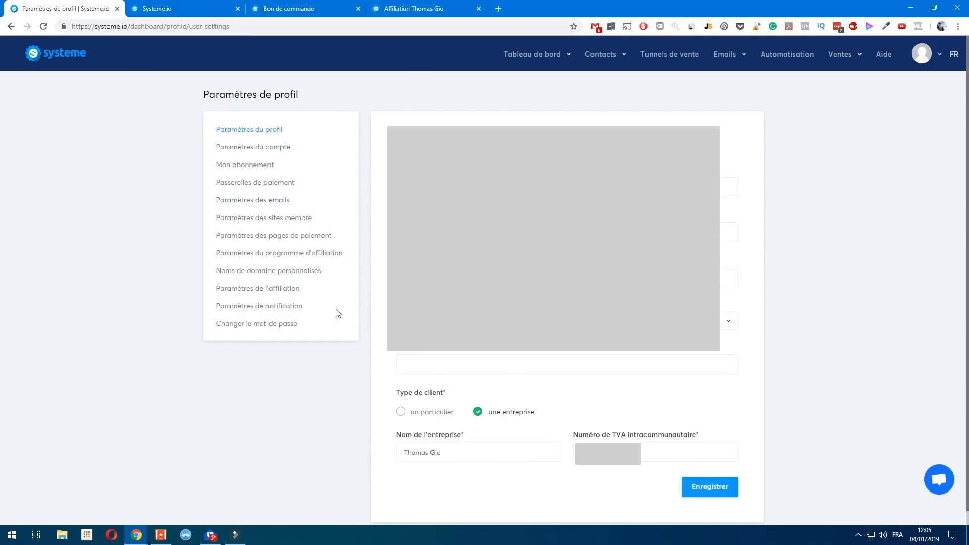
left_click(262, 147)
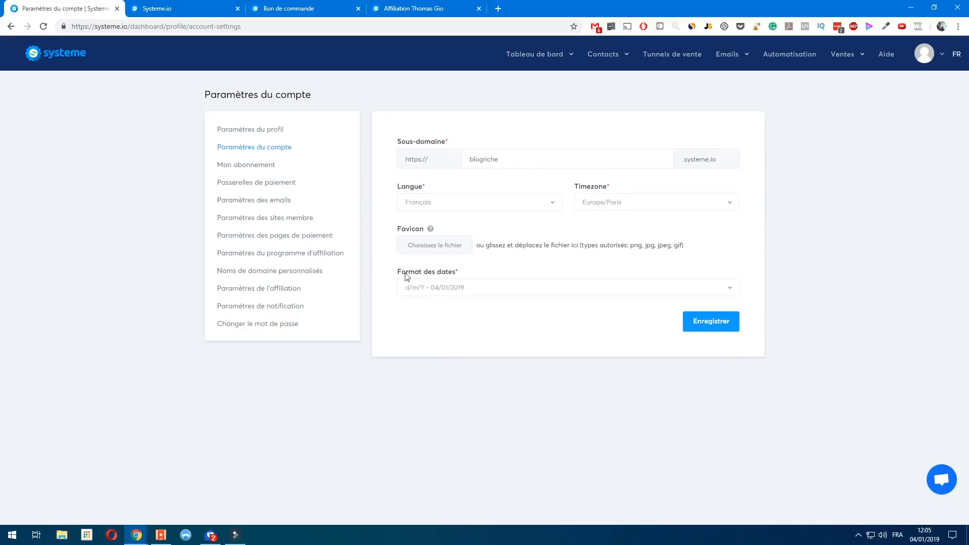
left_click(272, 166)
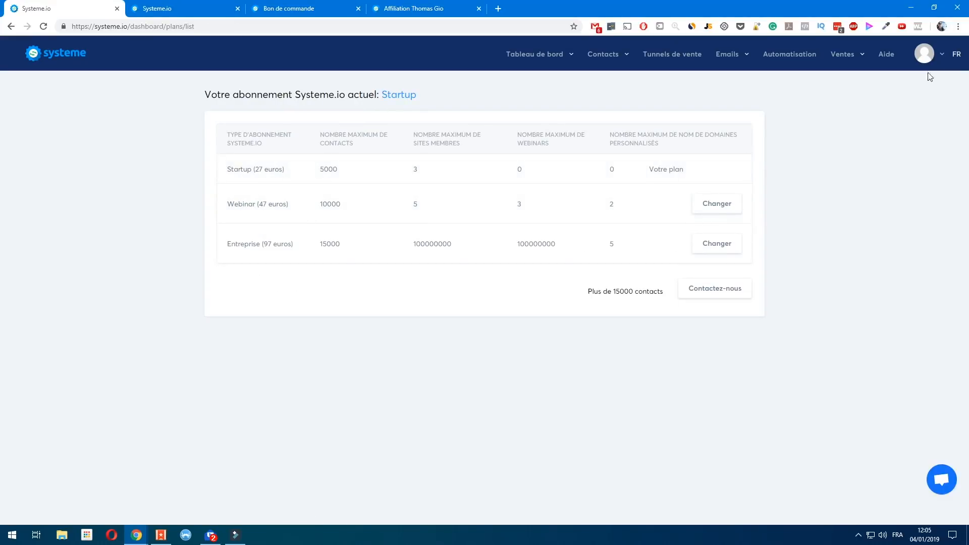
key("alt+Left")
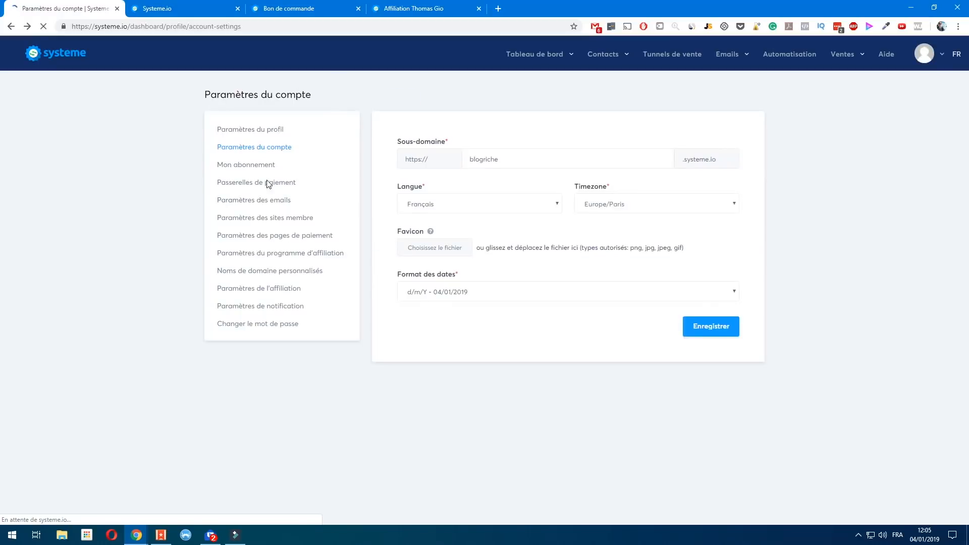
Step: Open the payment gateway settings and examine the Stripe and Paypal connections
left_click(265, 184)
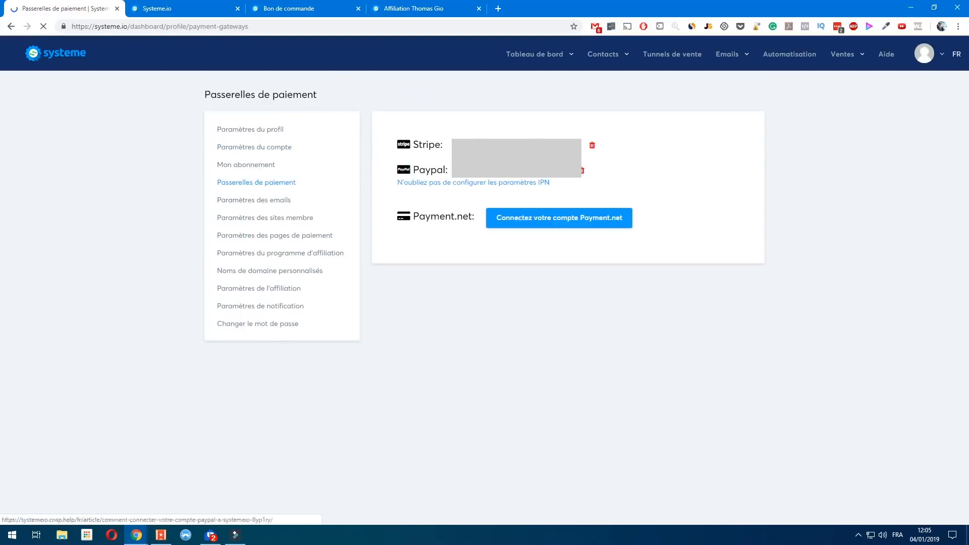
left_click_drag(451, 145, 582, 145)
left_click_drag(452, 171, 582, 172)
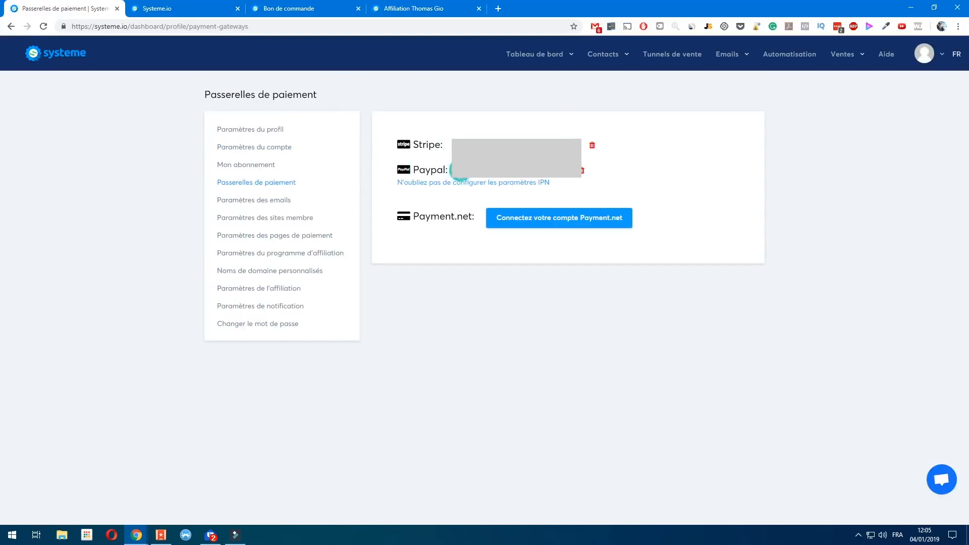
left_click(676, 185)
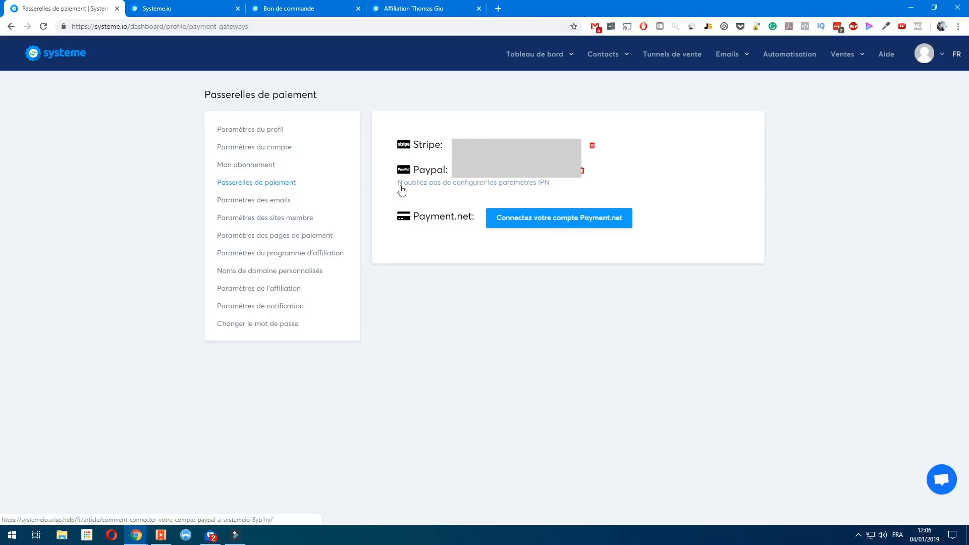
Step: Open the email settings, look over the test and sender address fields, and save the settings
left_click(282, 200)
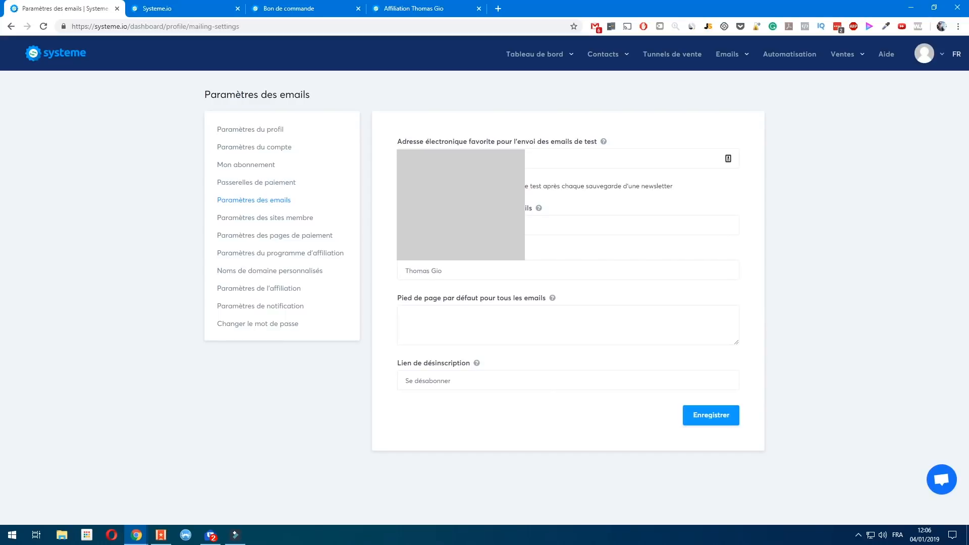
left_click(451, 158)
left_click(451, 225)
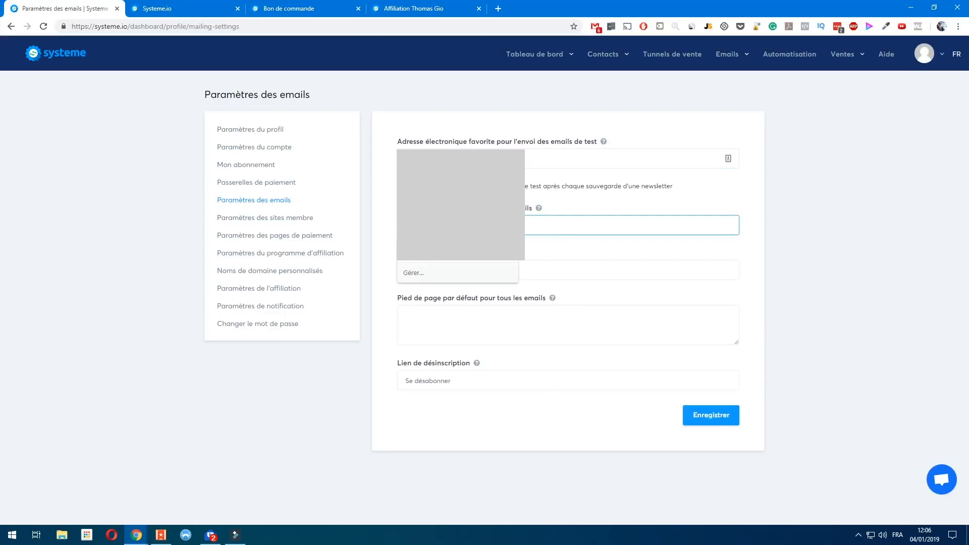
left_click(439, 158)
left_click(827, 257)
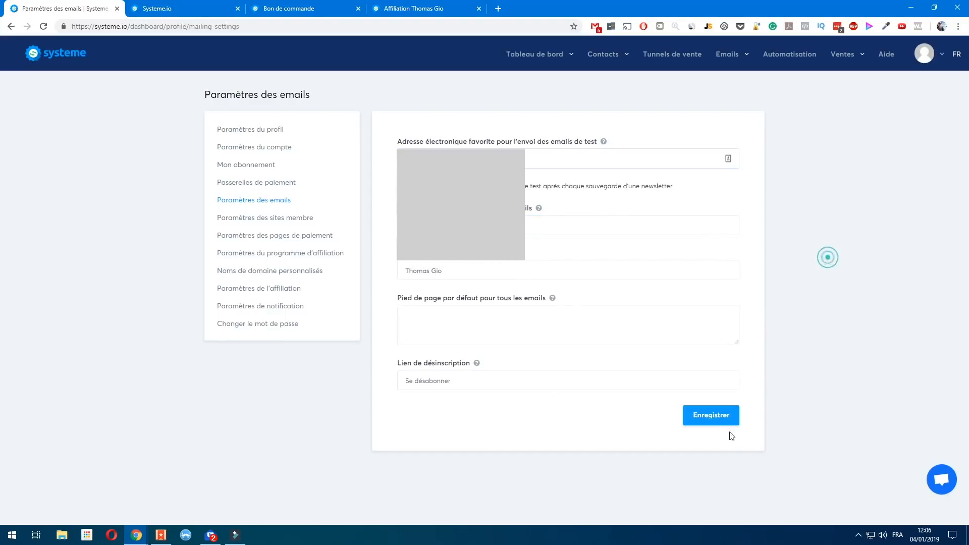
left_click(720, 422)
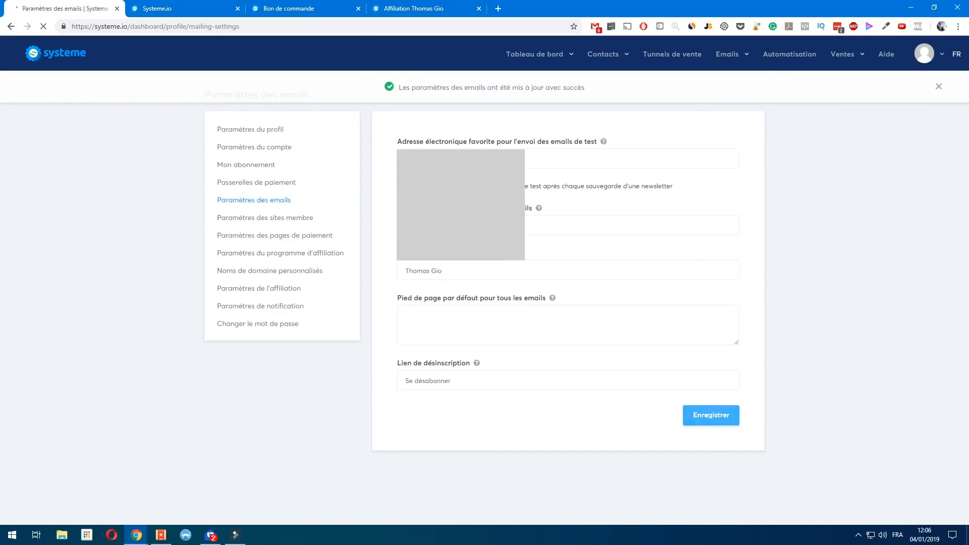
Step: View the member site settings and look through the payment page settings down to the default footer HTML code
left_click(275, 218)
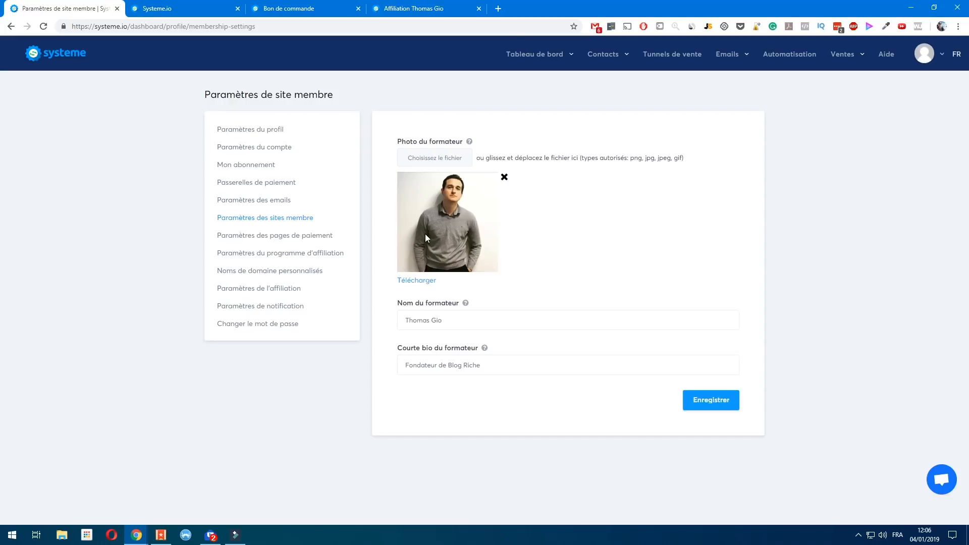
left_click(297, 236)
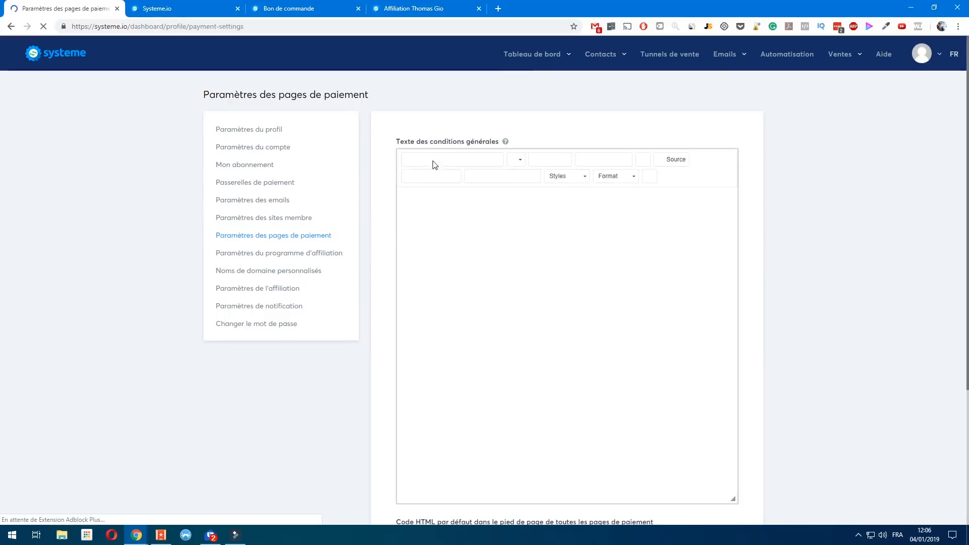
scroll(565, 346, "down", 1)
scroll(777, 365, "down", 4)
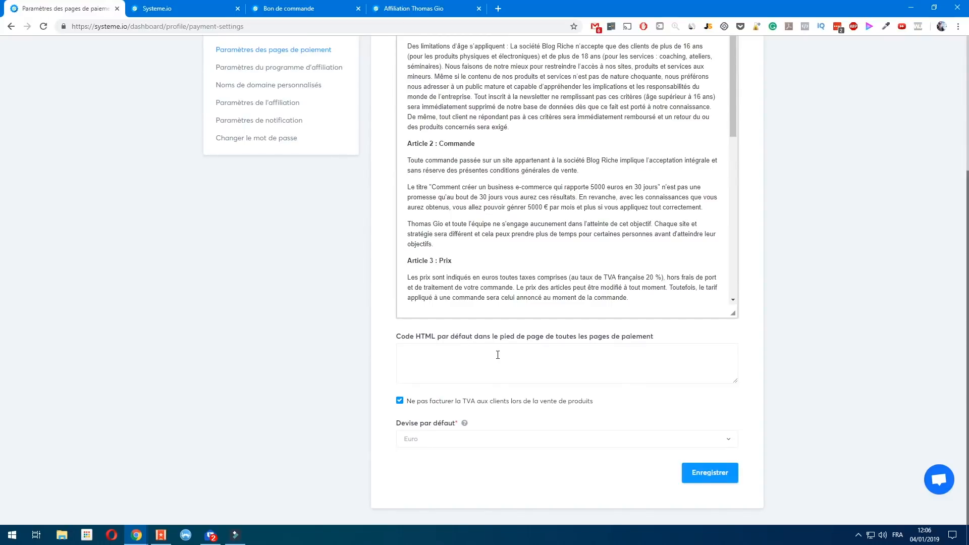
left_click(497, 354)
scroll(639, 374, "up", 2)
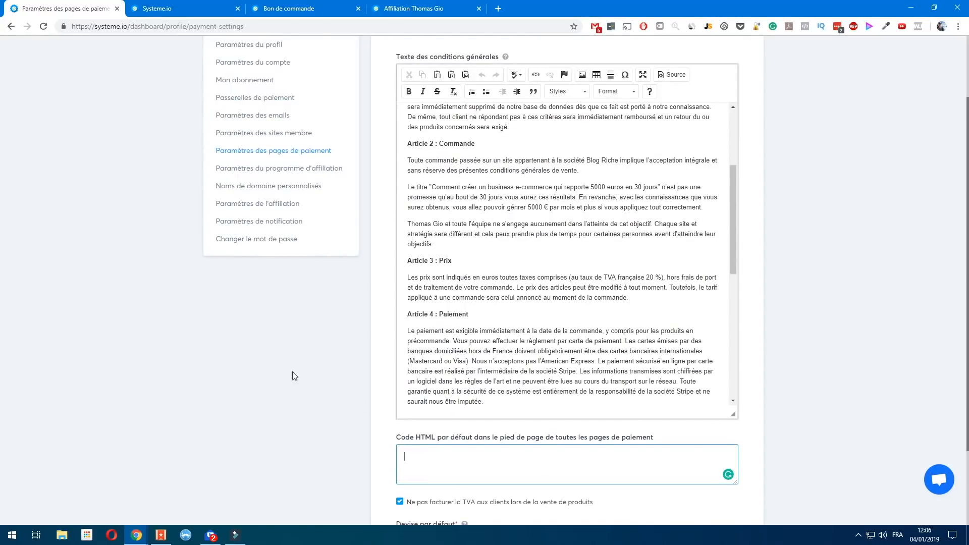
Step: View the affiliate program, custom domain, commission payout method and notification settings in turn
left_click(283, 171)
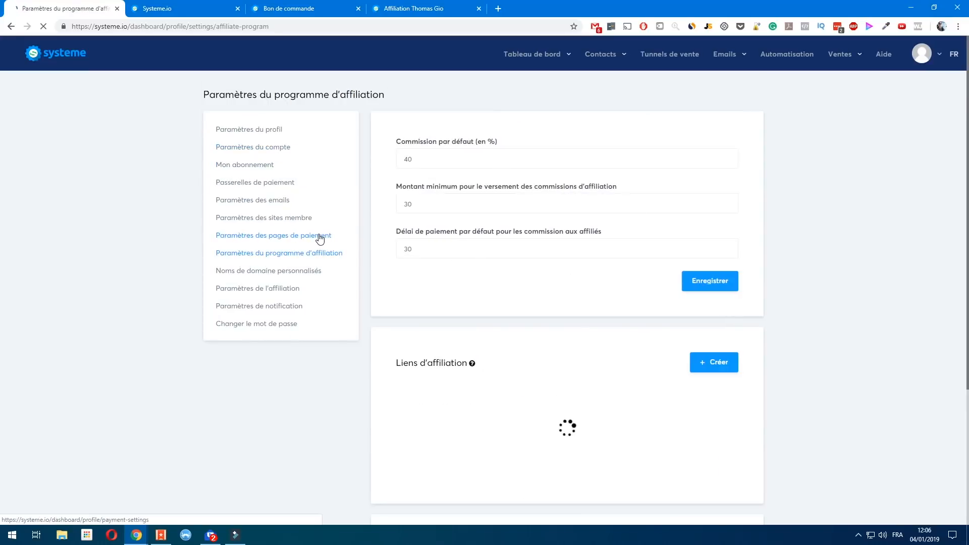
left_click(299, 271)
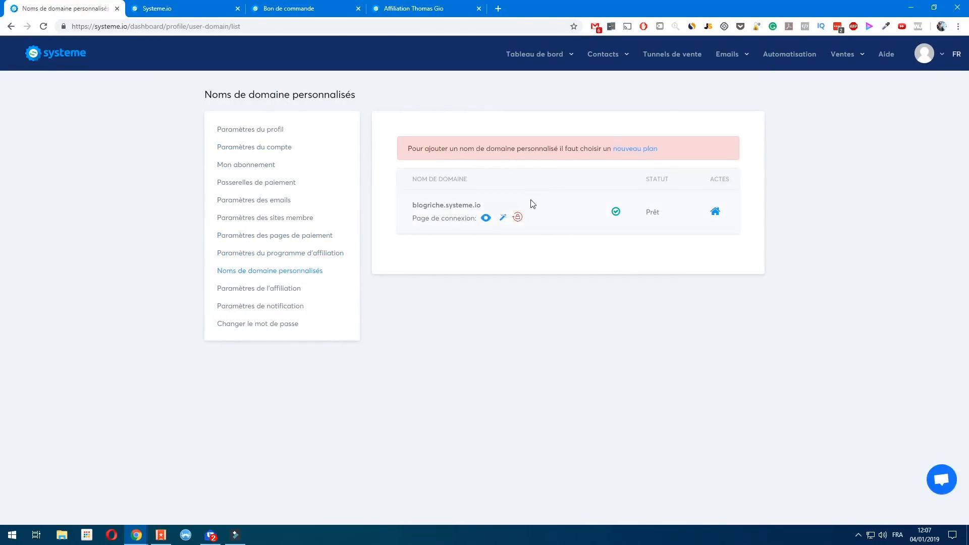
left_click(250, 290)
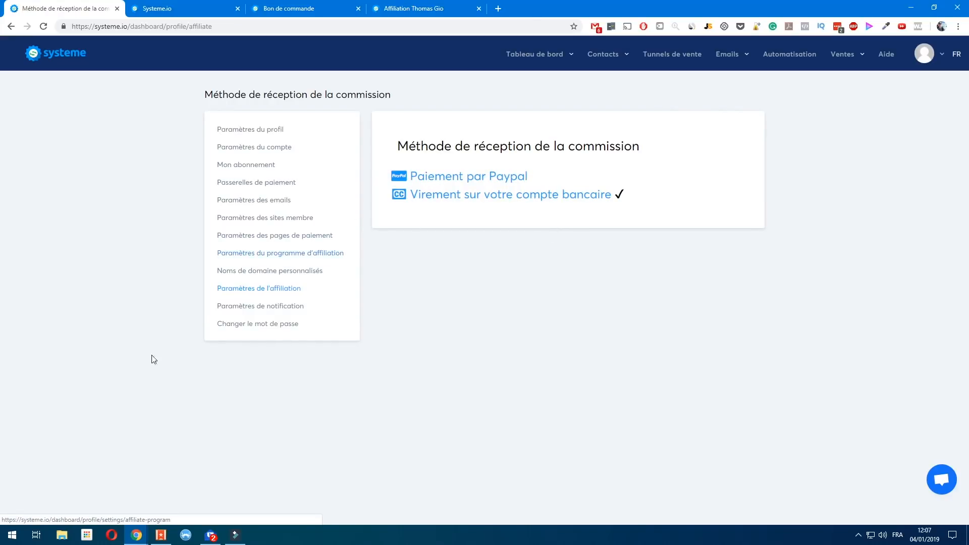
left_click(251, 309)
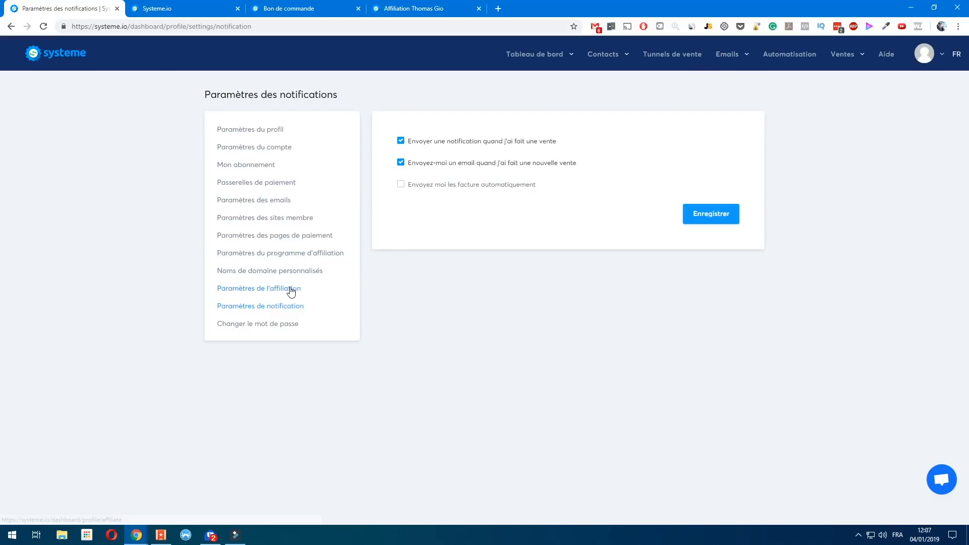
Step: Open the sales funnels list, view the settings of the bonjour funnel and close them
left_click(694, 56)
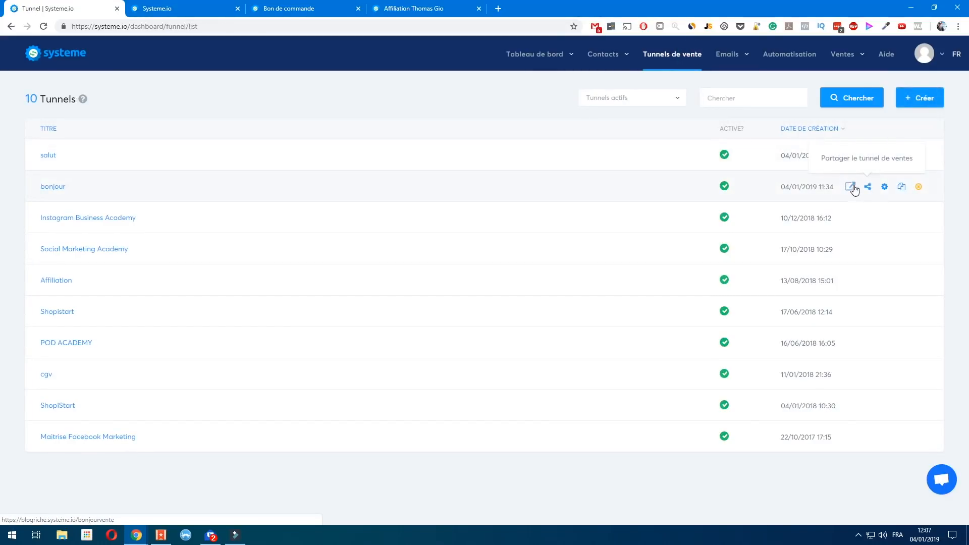
left_click(886, 188)
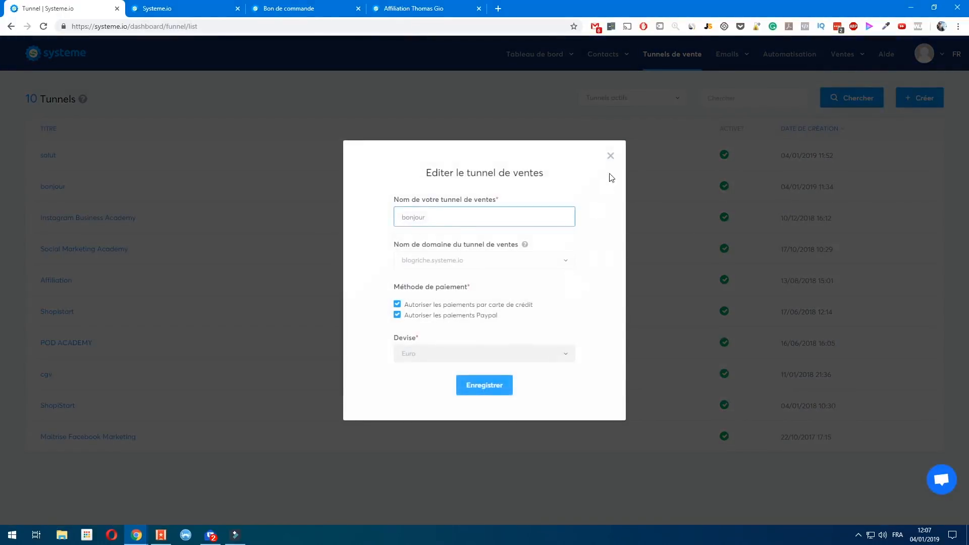
left_click(613, 159)
Step: Open the bonjour funnel's sales page in the page editor and examine the header and footer tracking code fields in its settings
left_click(45, 187)
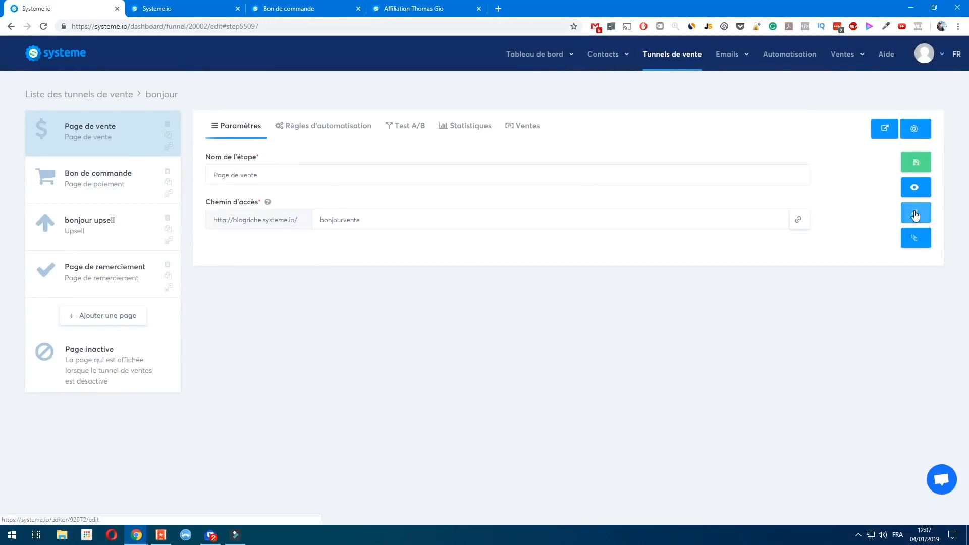
left_click(915, 212)
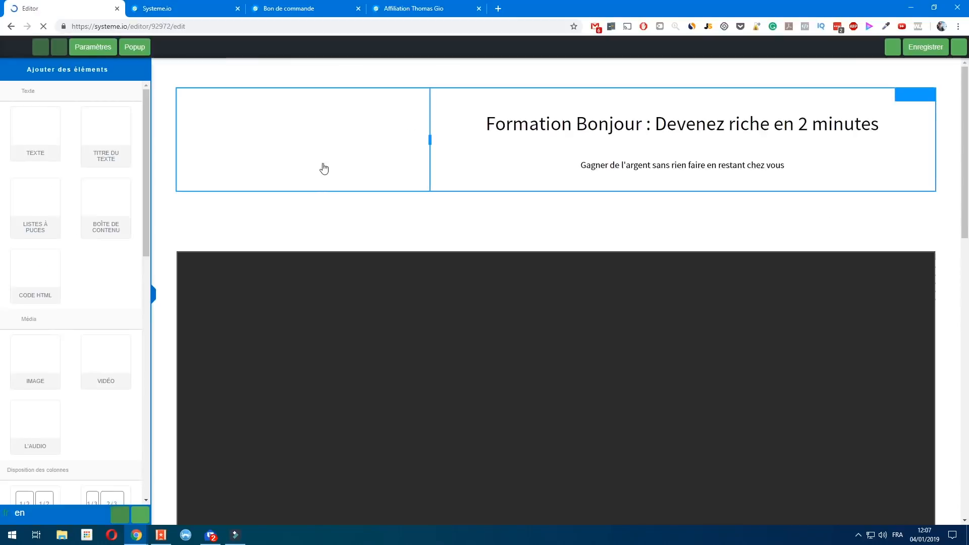
left_click(93, 53)
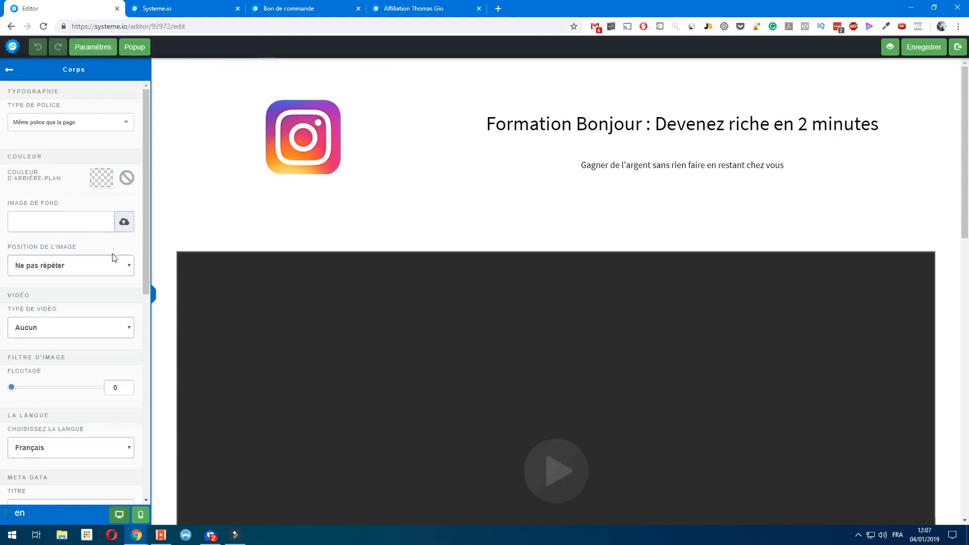
scroll(98, 247, "down", 1)
scroll(98, 247, "down", 6)
left_click(50, 411)
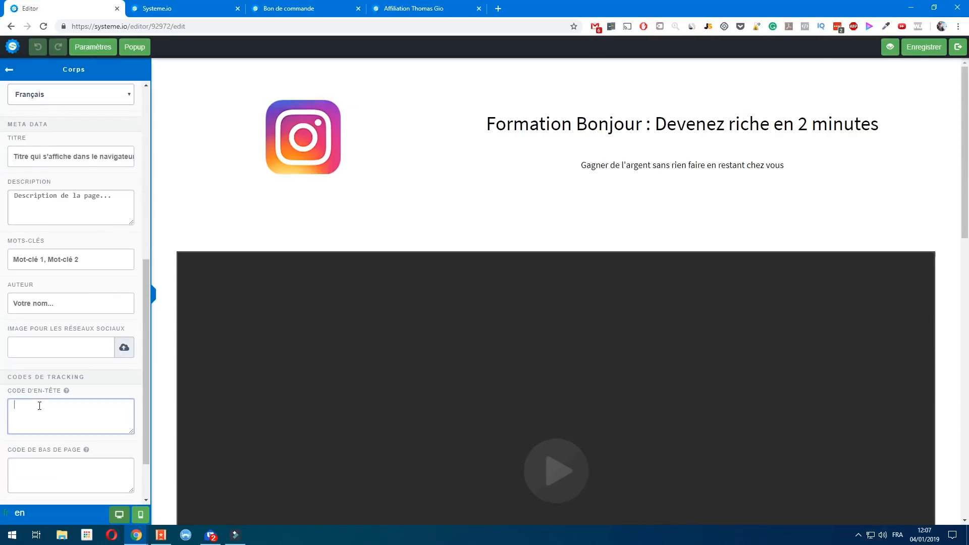
left_click(61, 468)
left_click(38, 411)
left_click_drag(6, 377, 92, 383)
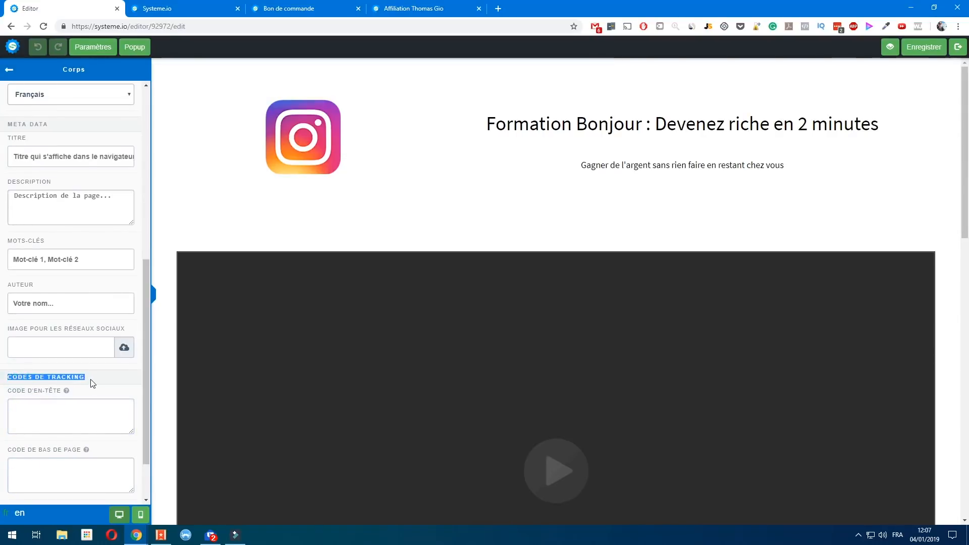
left_click(77, 407)
left_click(66, 410)
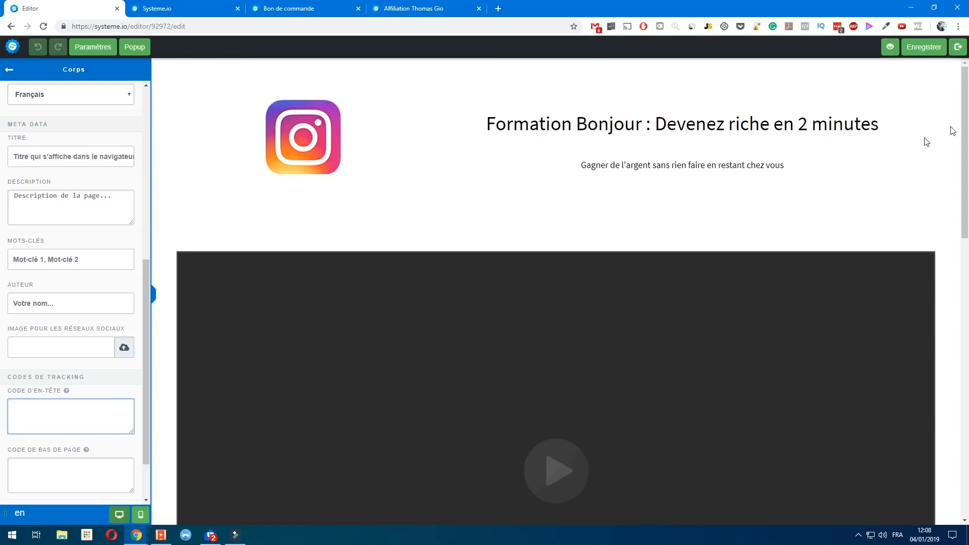
Step: Save the sales page and exit the page editor
left_click(932, 53)
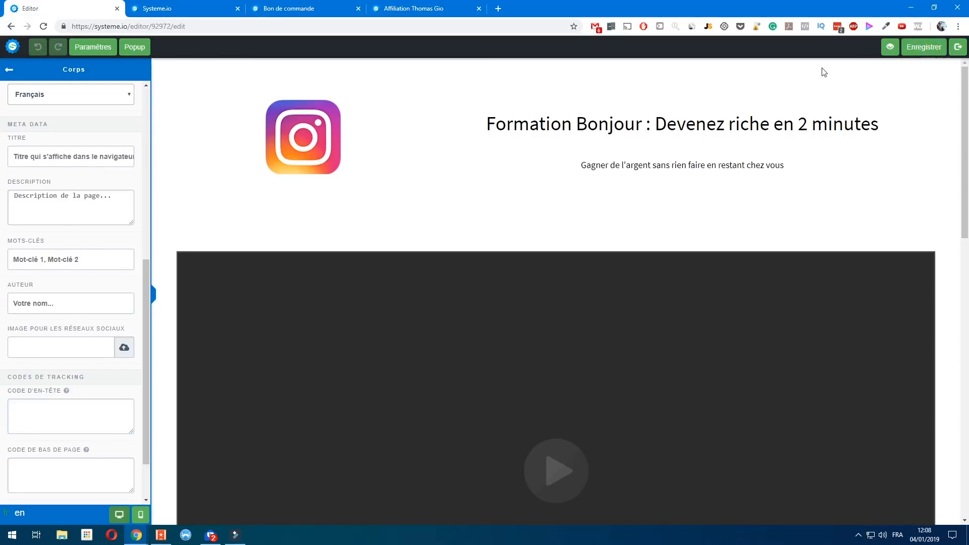
left_click(959, 47)
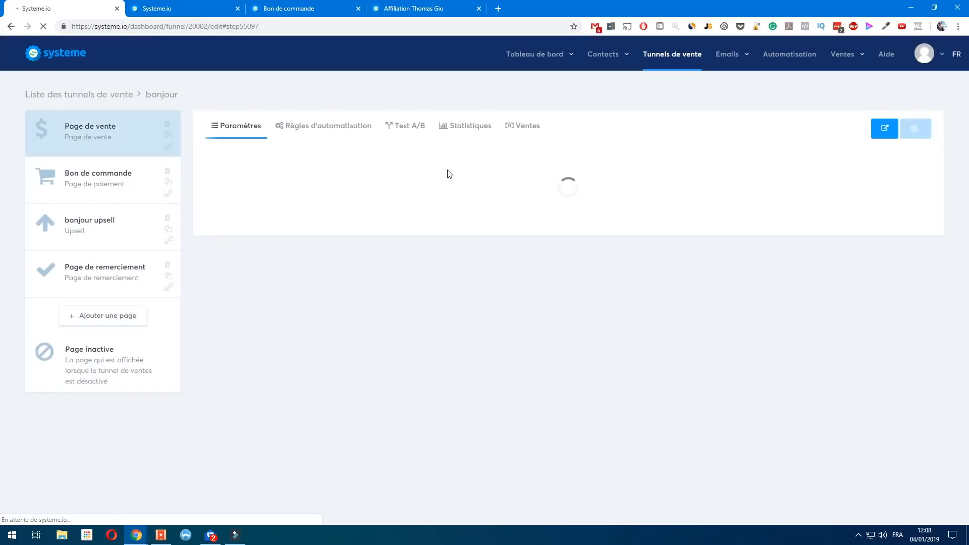
Step: View the bonjour funnel's statistics and return to the main dashboard
left_click(477, 128)
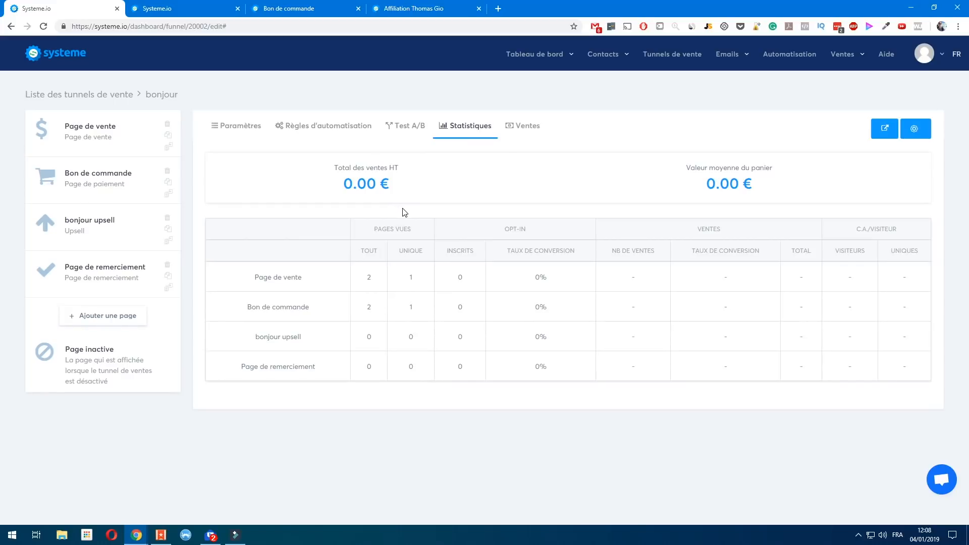
mouse_move(548, 61)
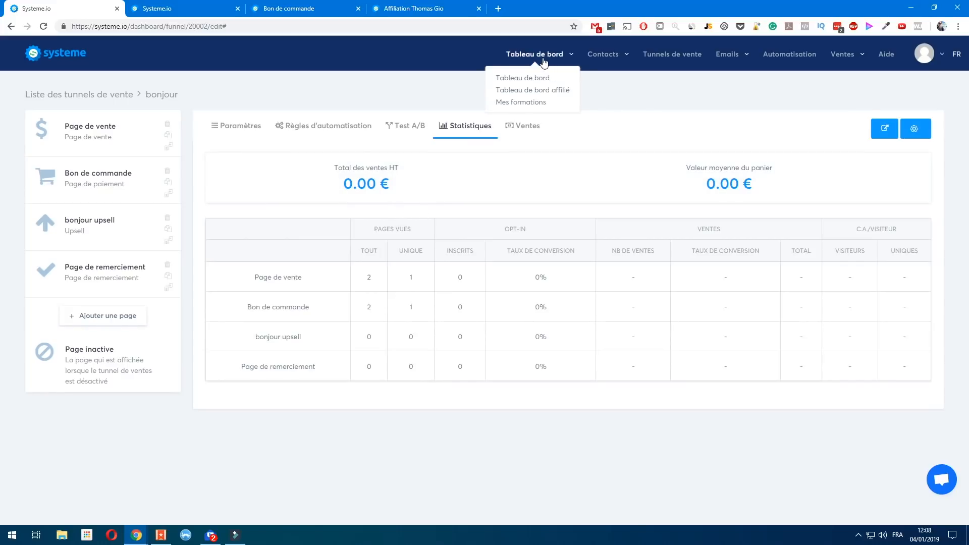
left_click(535, 79)
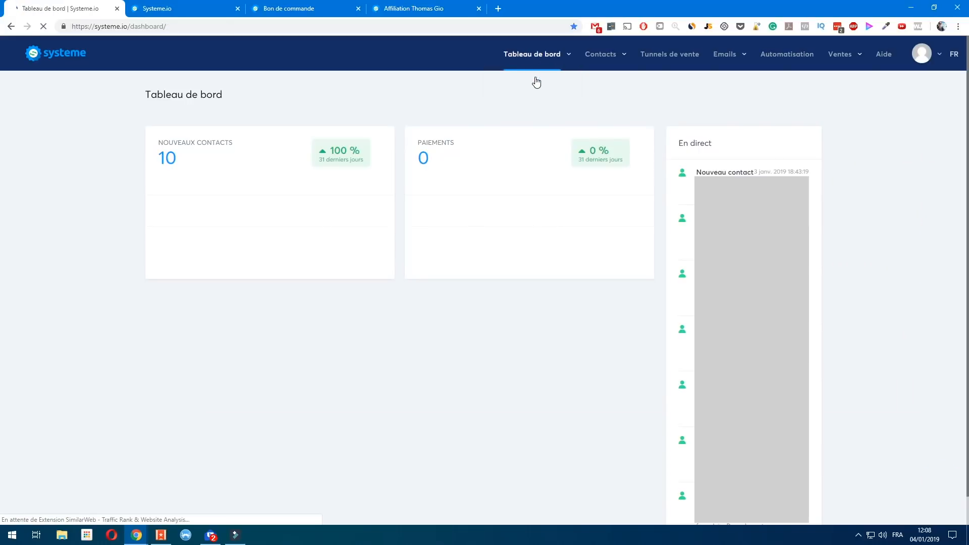